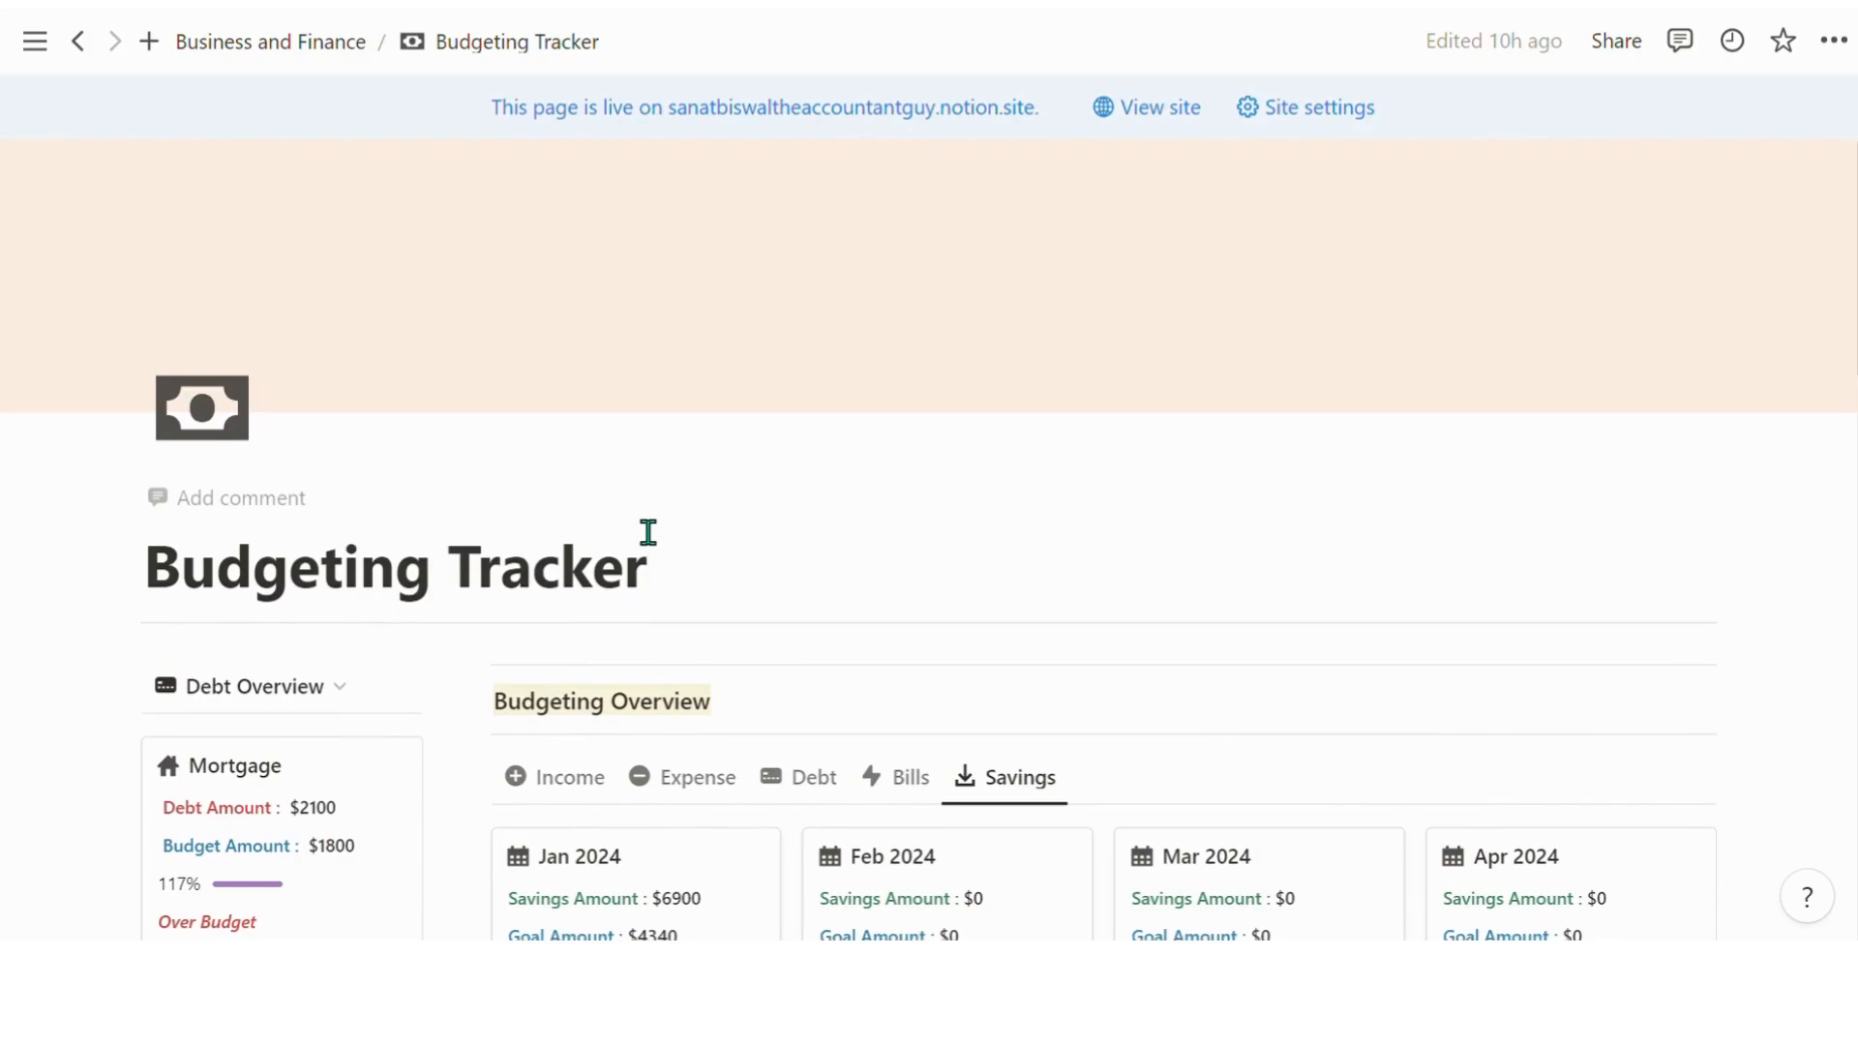
# Browse the Budgeting Tracker page and view the Budgeting Overview as Income, Expense, Debt, Bills and Savings
pyautogui.scroll(4, 804, 560)
pyautogui.scroll(-10, 874, 568)
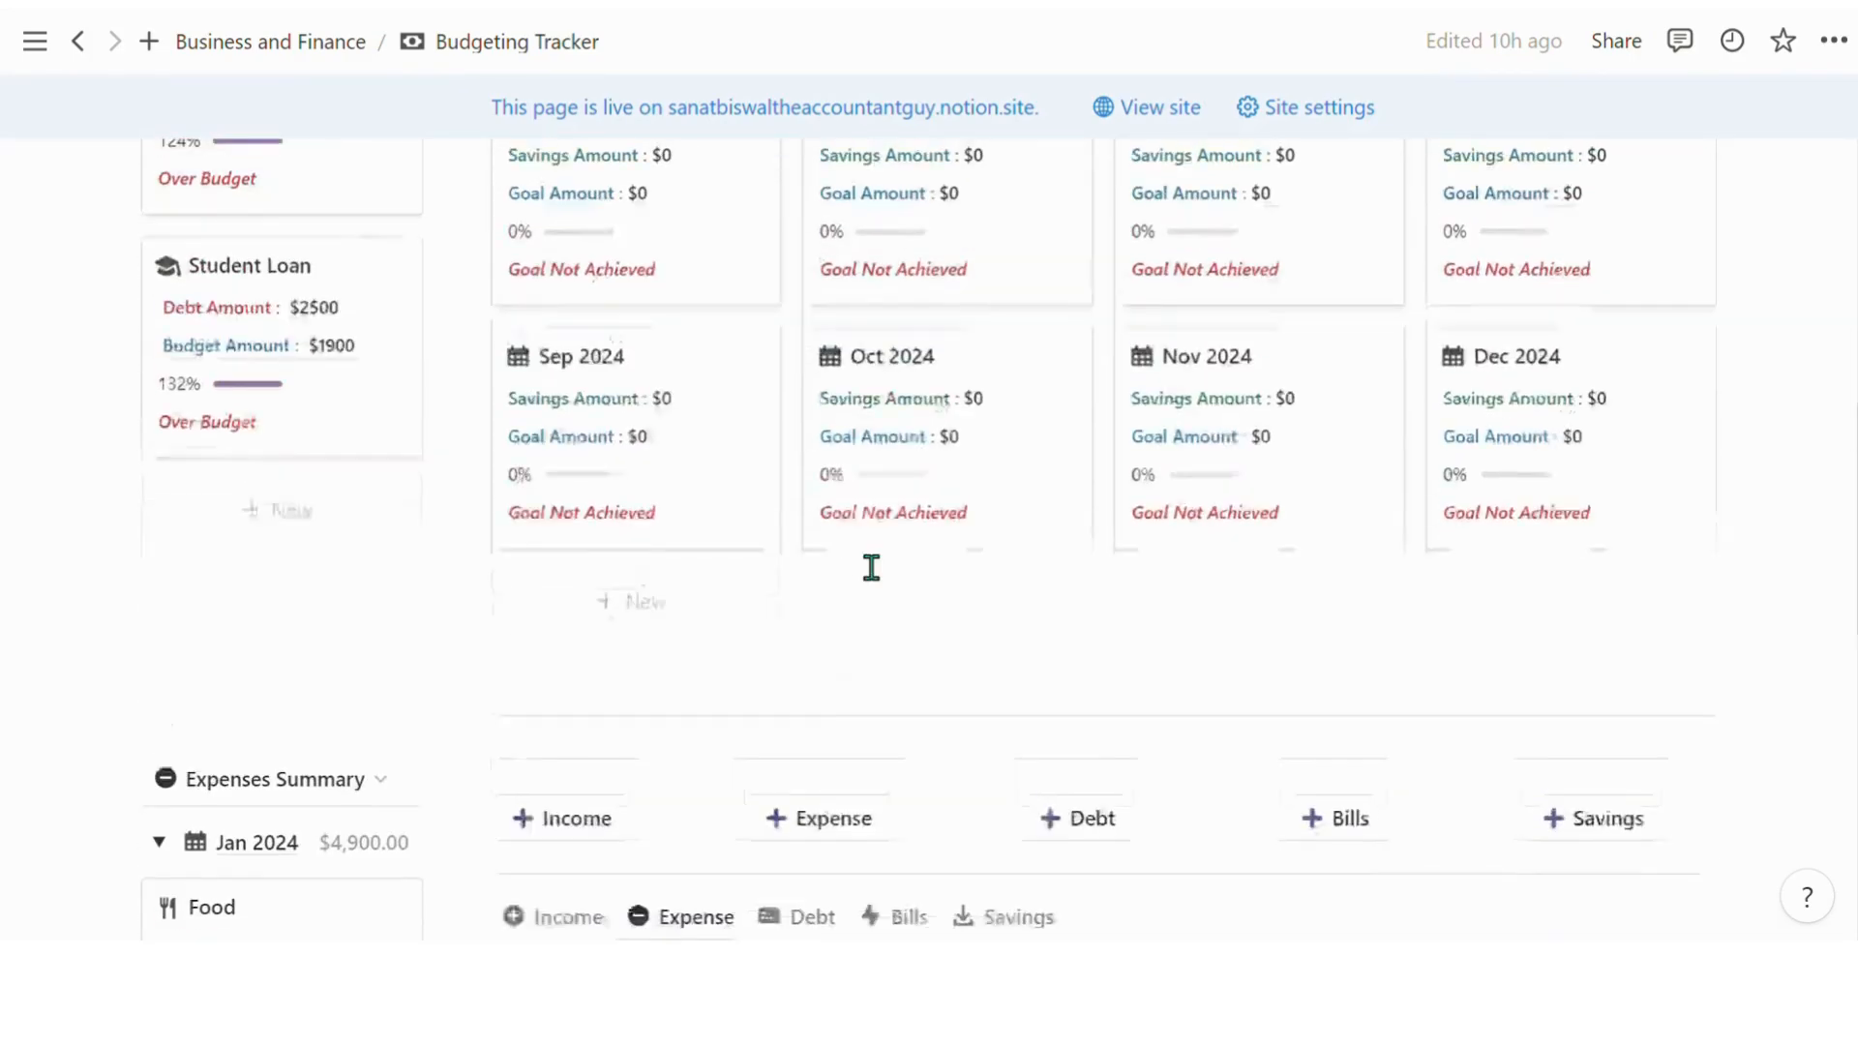
pyautogui.scroll(10, 871, 568)
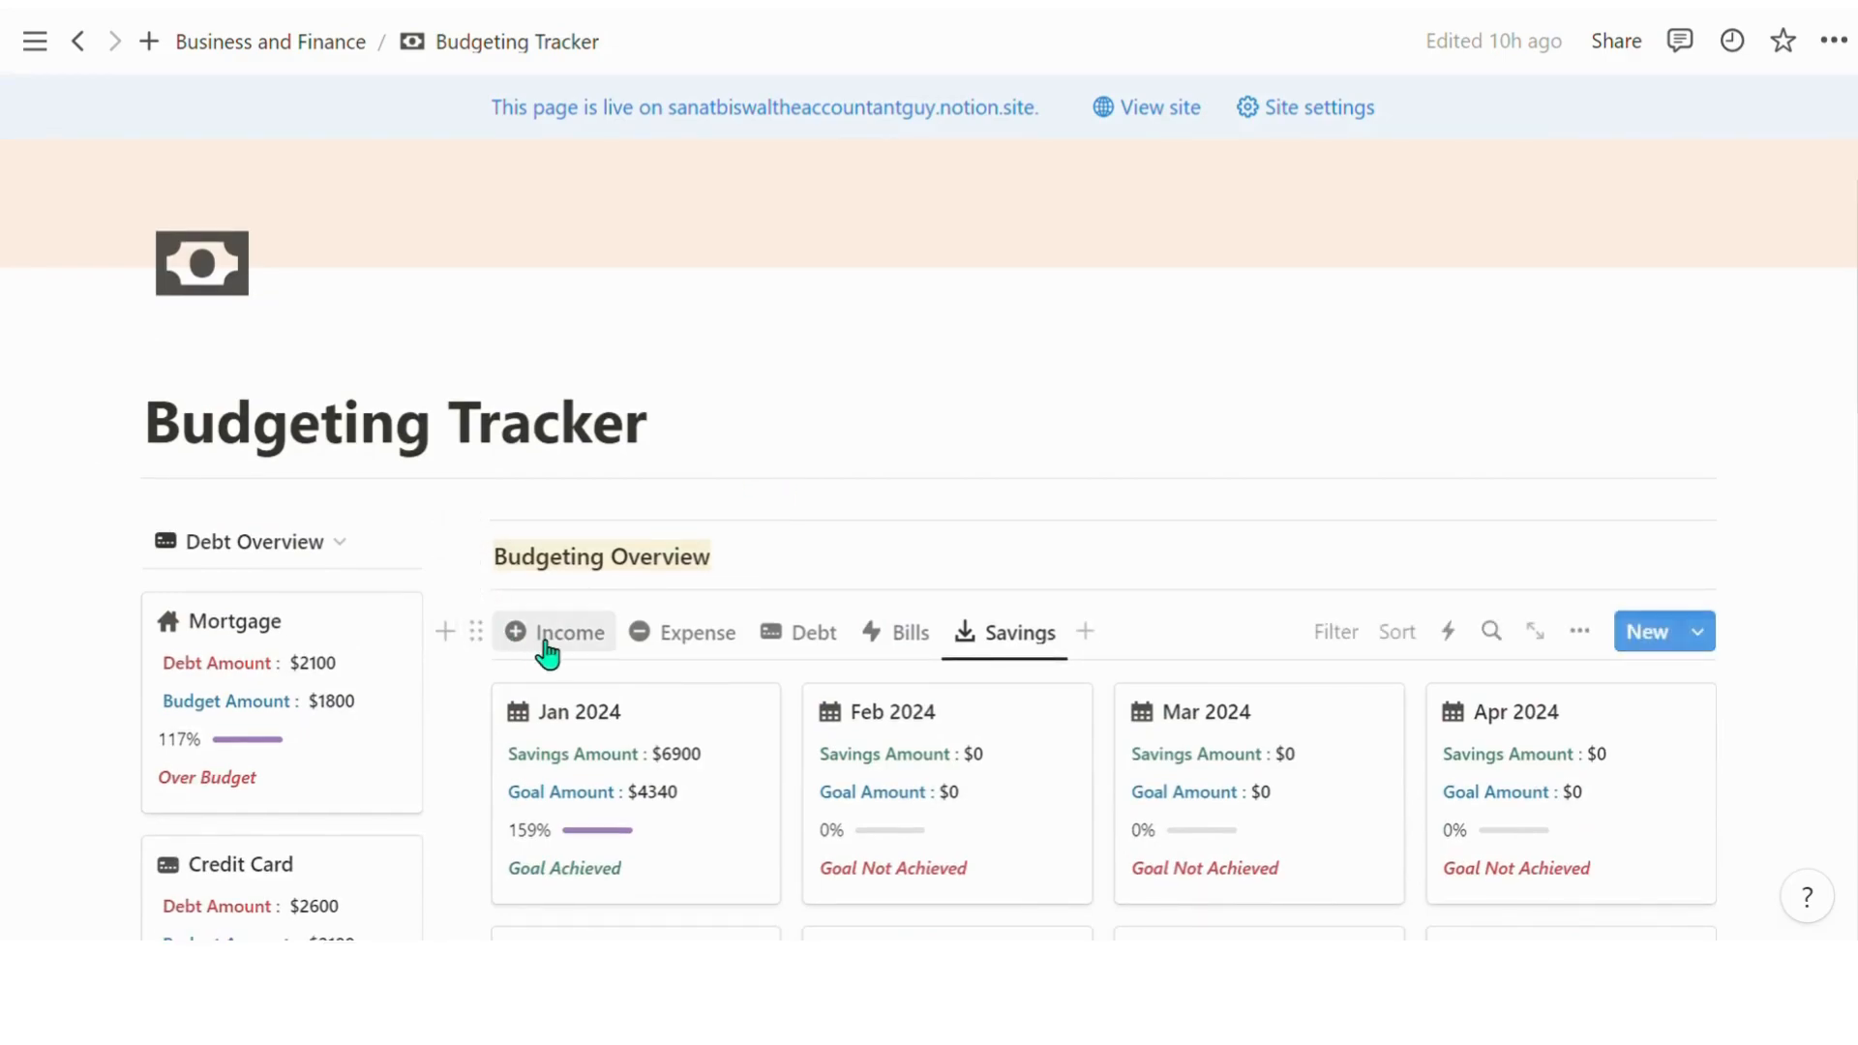
pyautogui.click(612, 646)
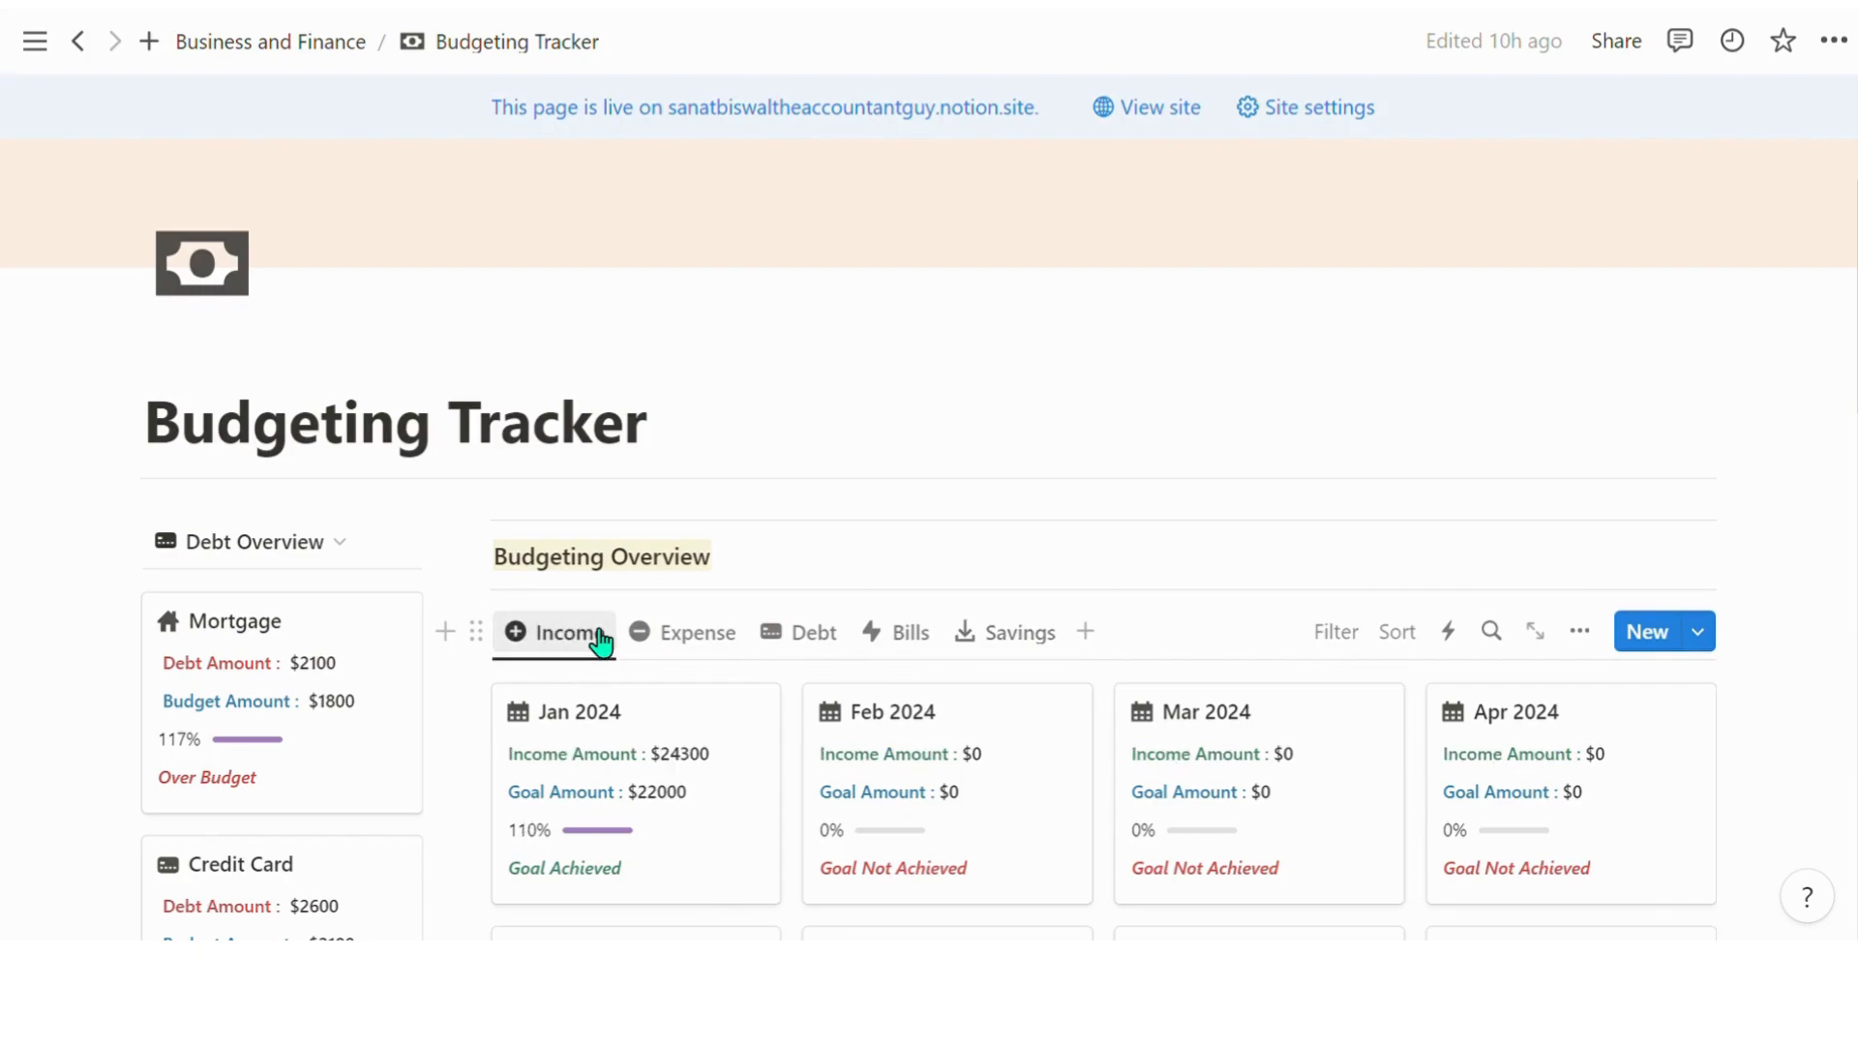
pyautogui.click(661, 647)
pyautogui.click(818, 658)
pyautogui.click(914, 646)
pyautogui.click(1016, 643)
# Examine the monthly cards in the Budgeting Overview, from the Income view through Expense, Debt, Bills and Savings
pyautogui.click(601, 648)
pyautogui.scroll(-3, 702, 571)
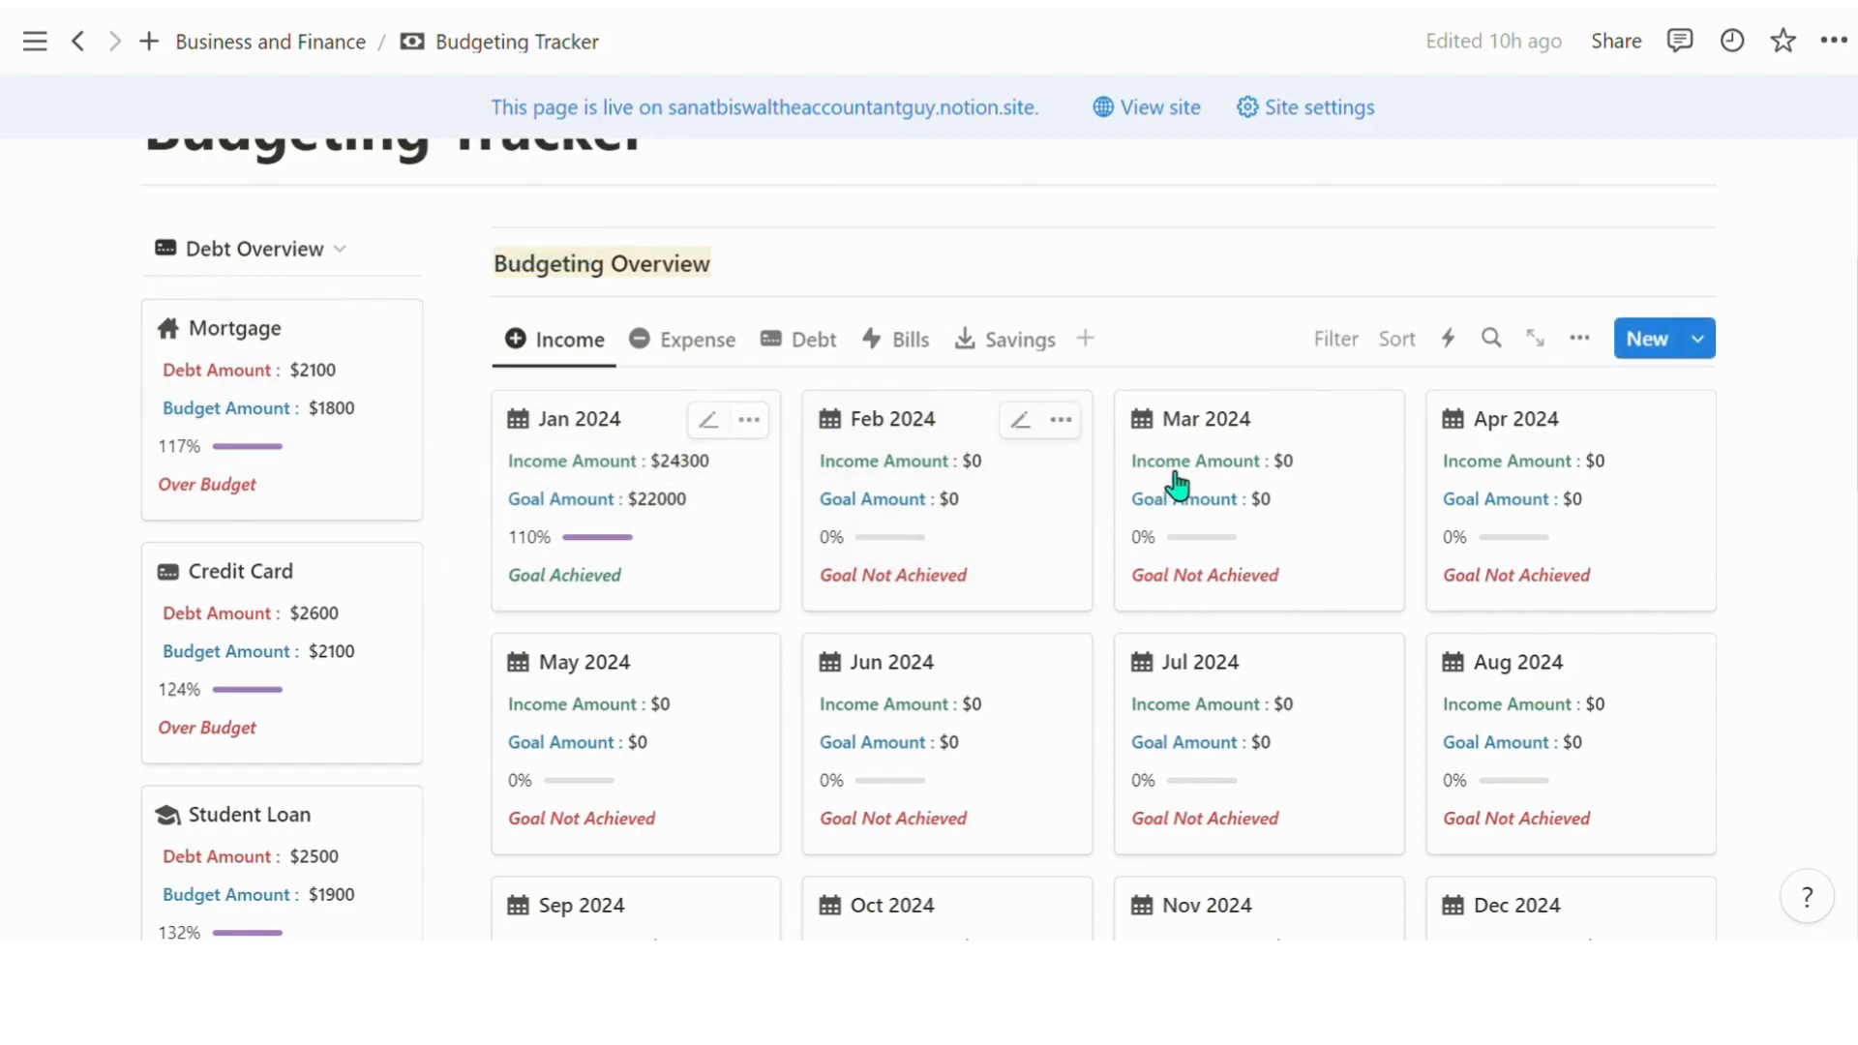
pyautogui.click(684, 360)
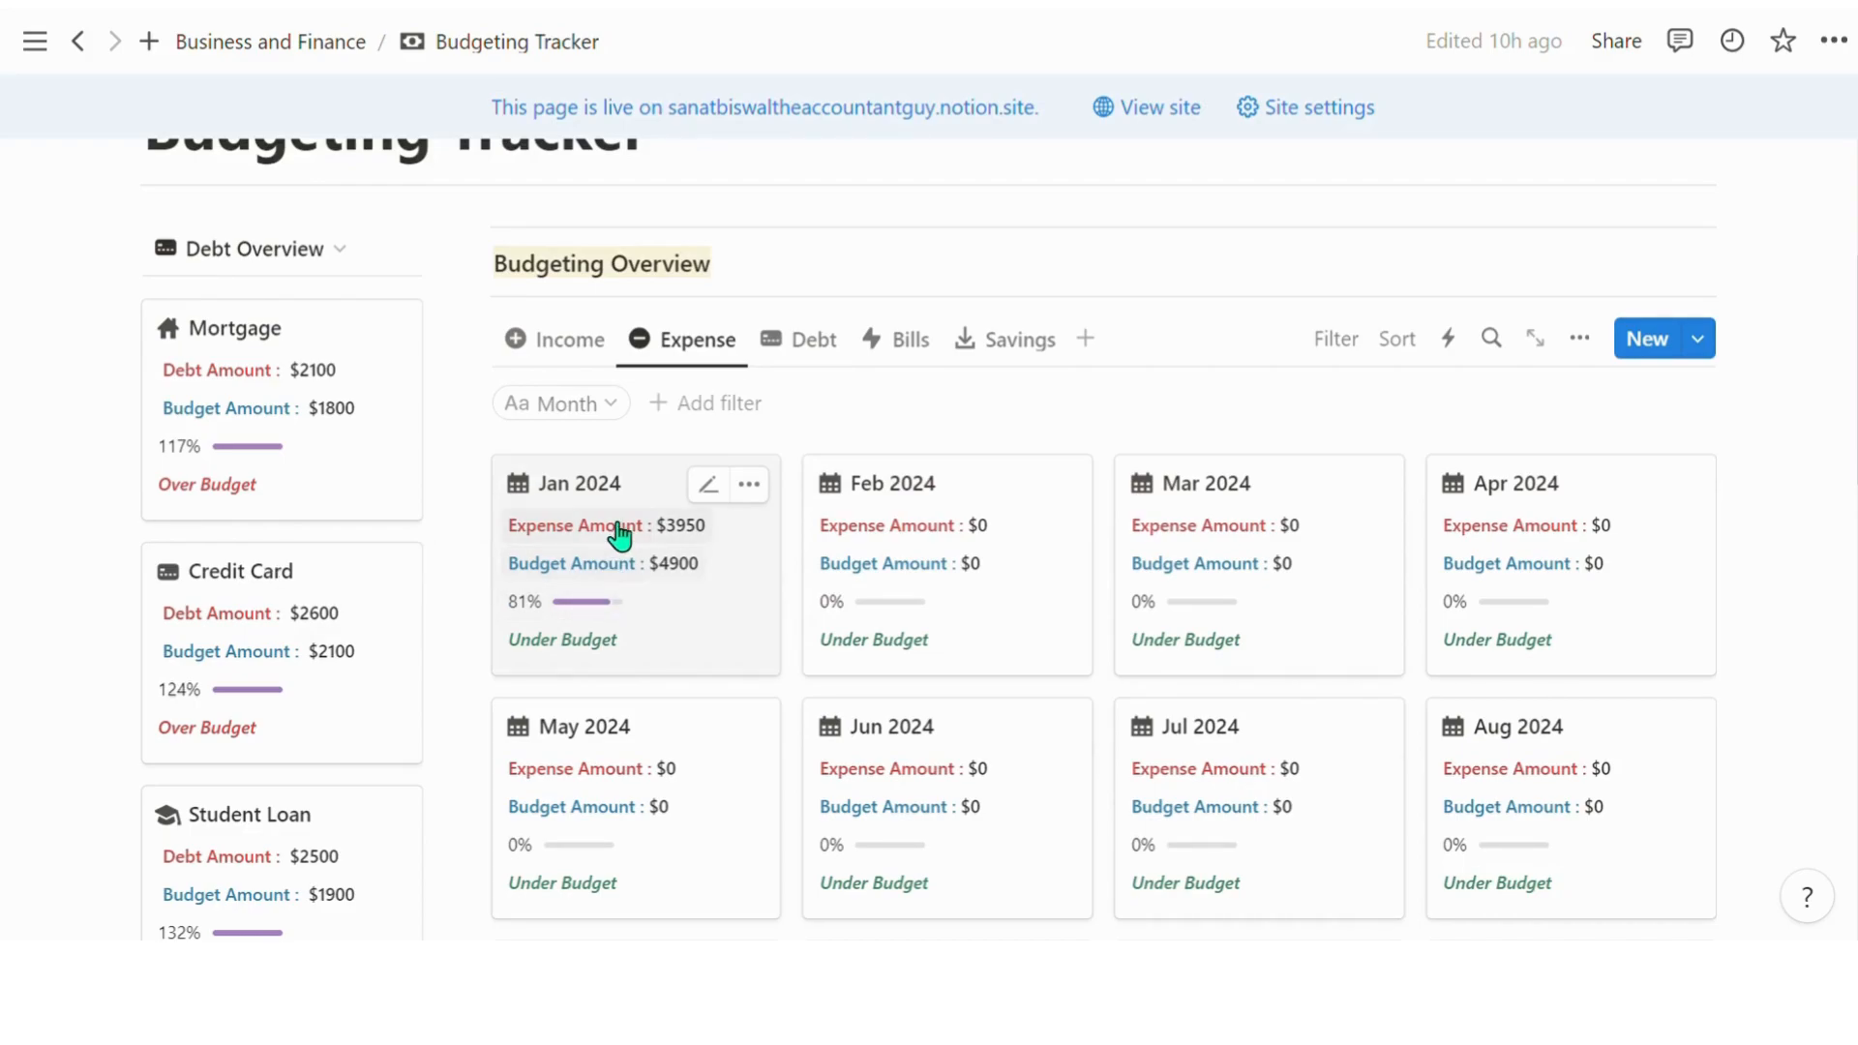
pyautogui.click(783, 344)
pyautogui.click(896, 341)
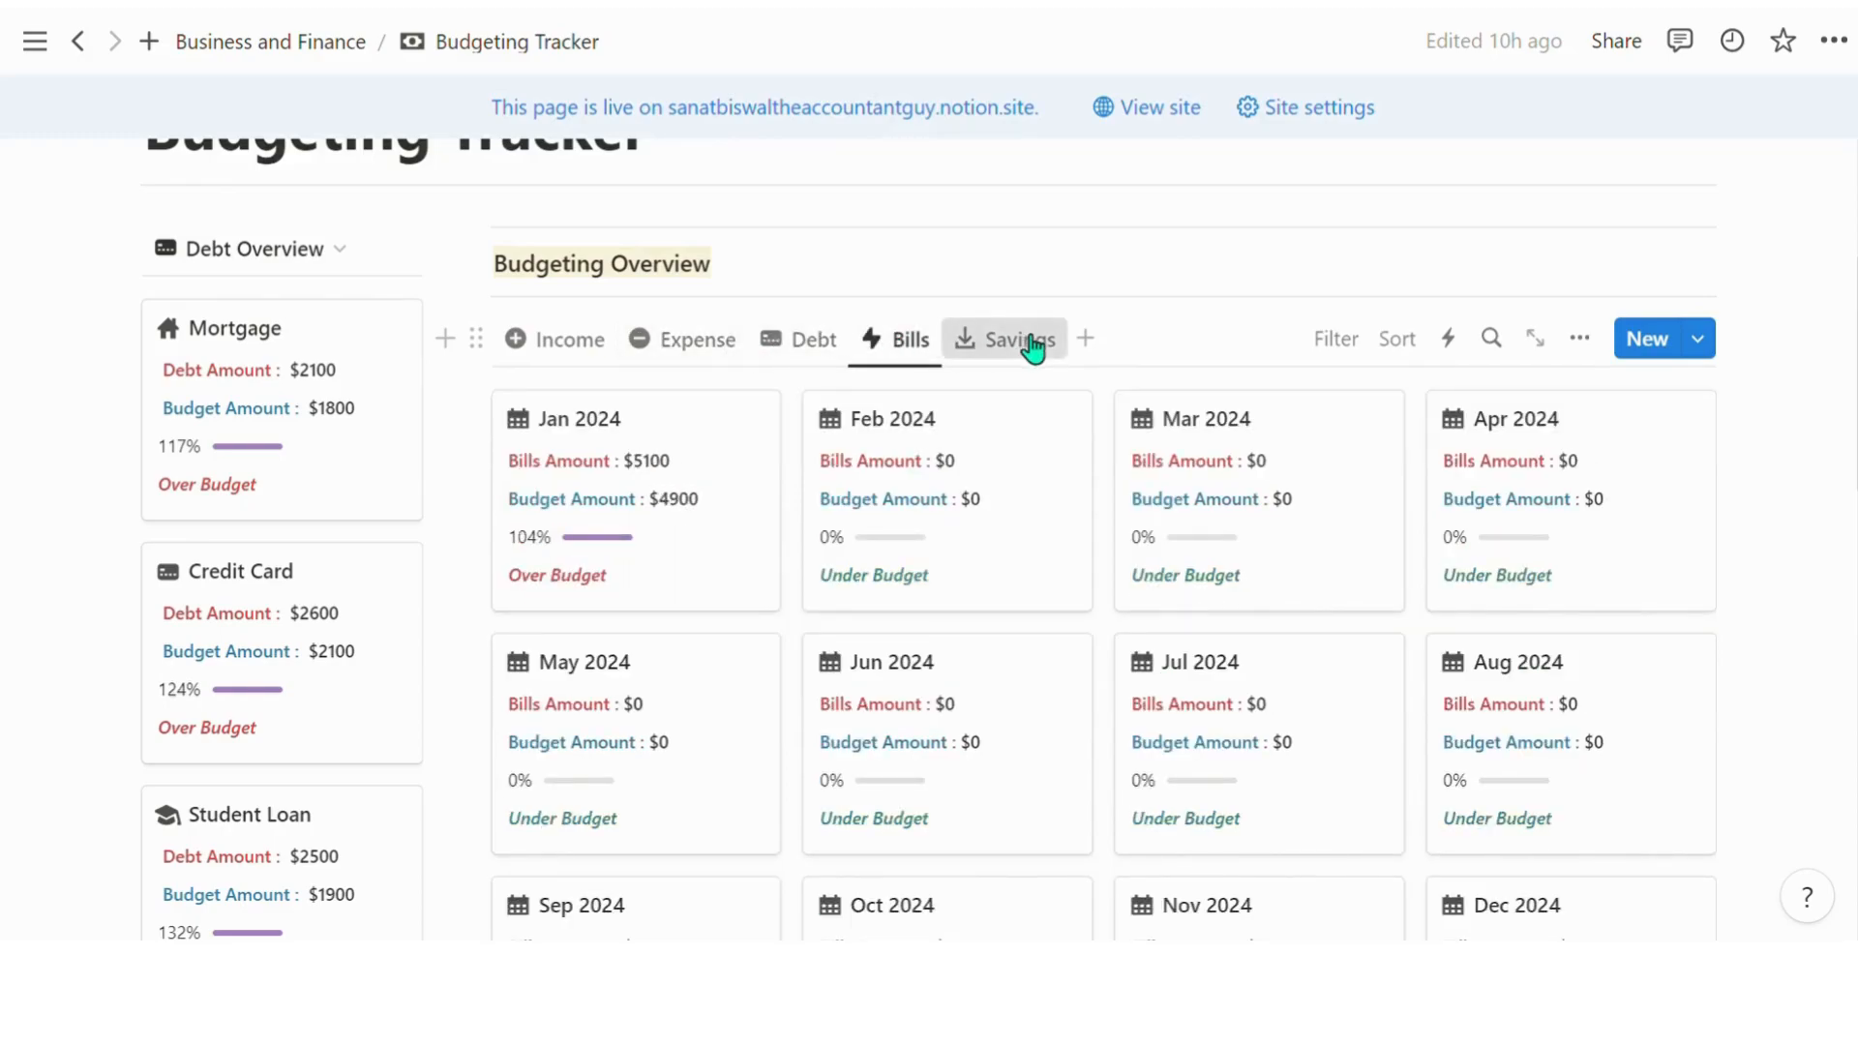
pyautogui.click(1031, 344)
# Go through the five Budgeting Overview views once more to compare monthly amounts with their budgets or goals
pyautogui.click(585, 358)
pyautogui.click(677, 349)
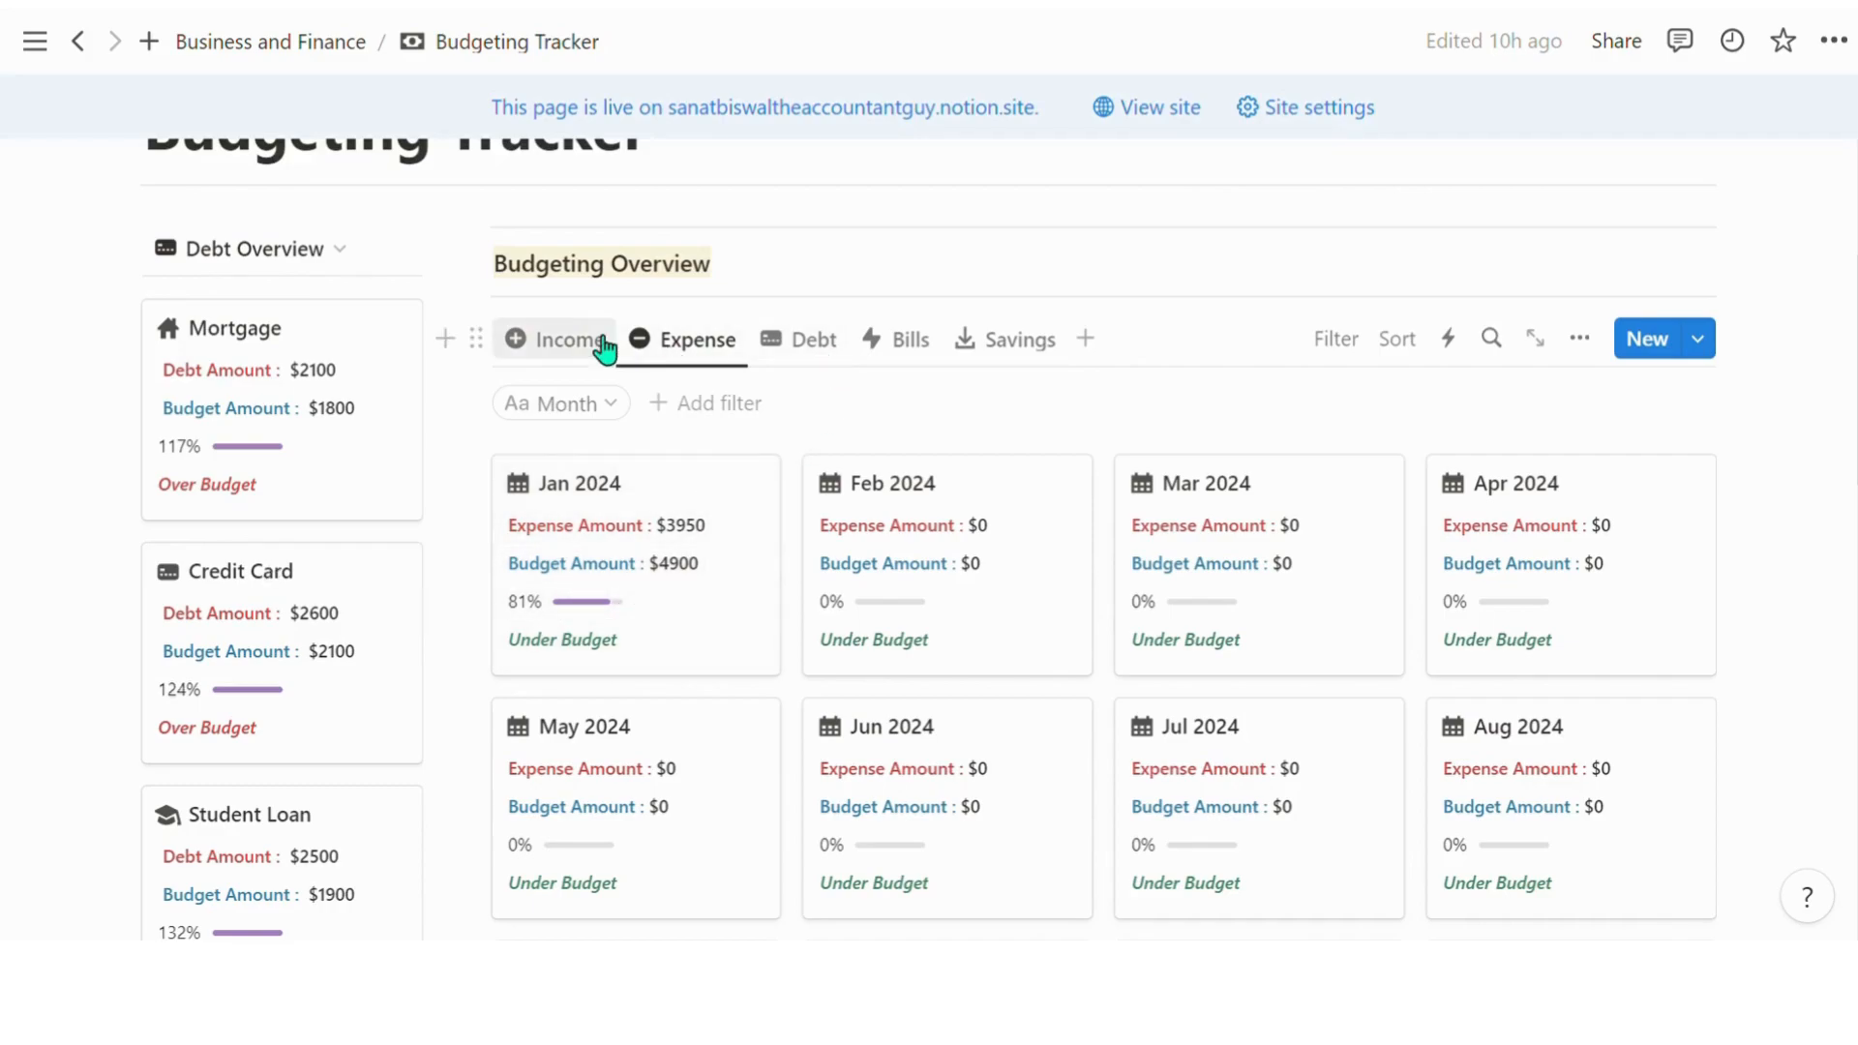
pyautogui.click(838, 359)
pyautogui.click(897, 359)
pyautogui.click(996, 360)
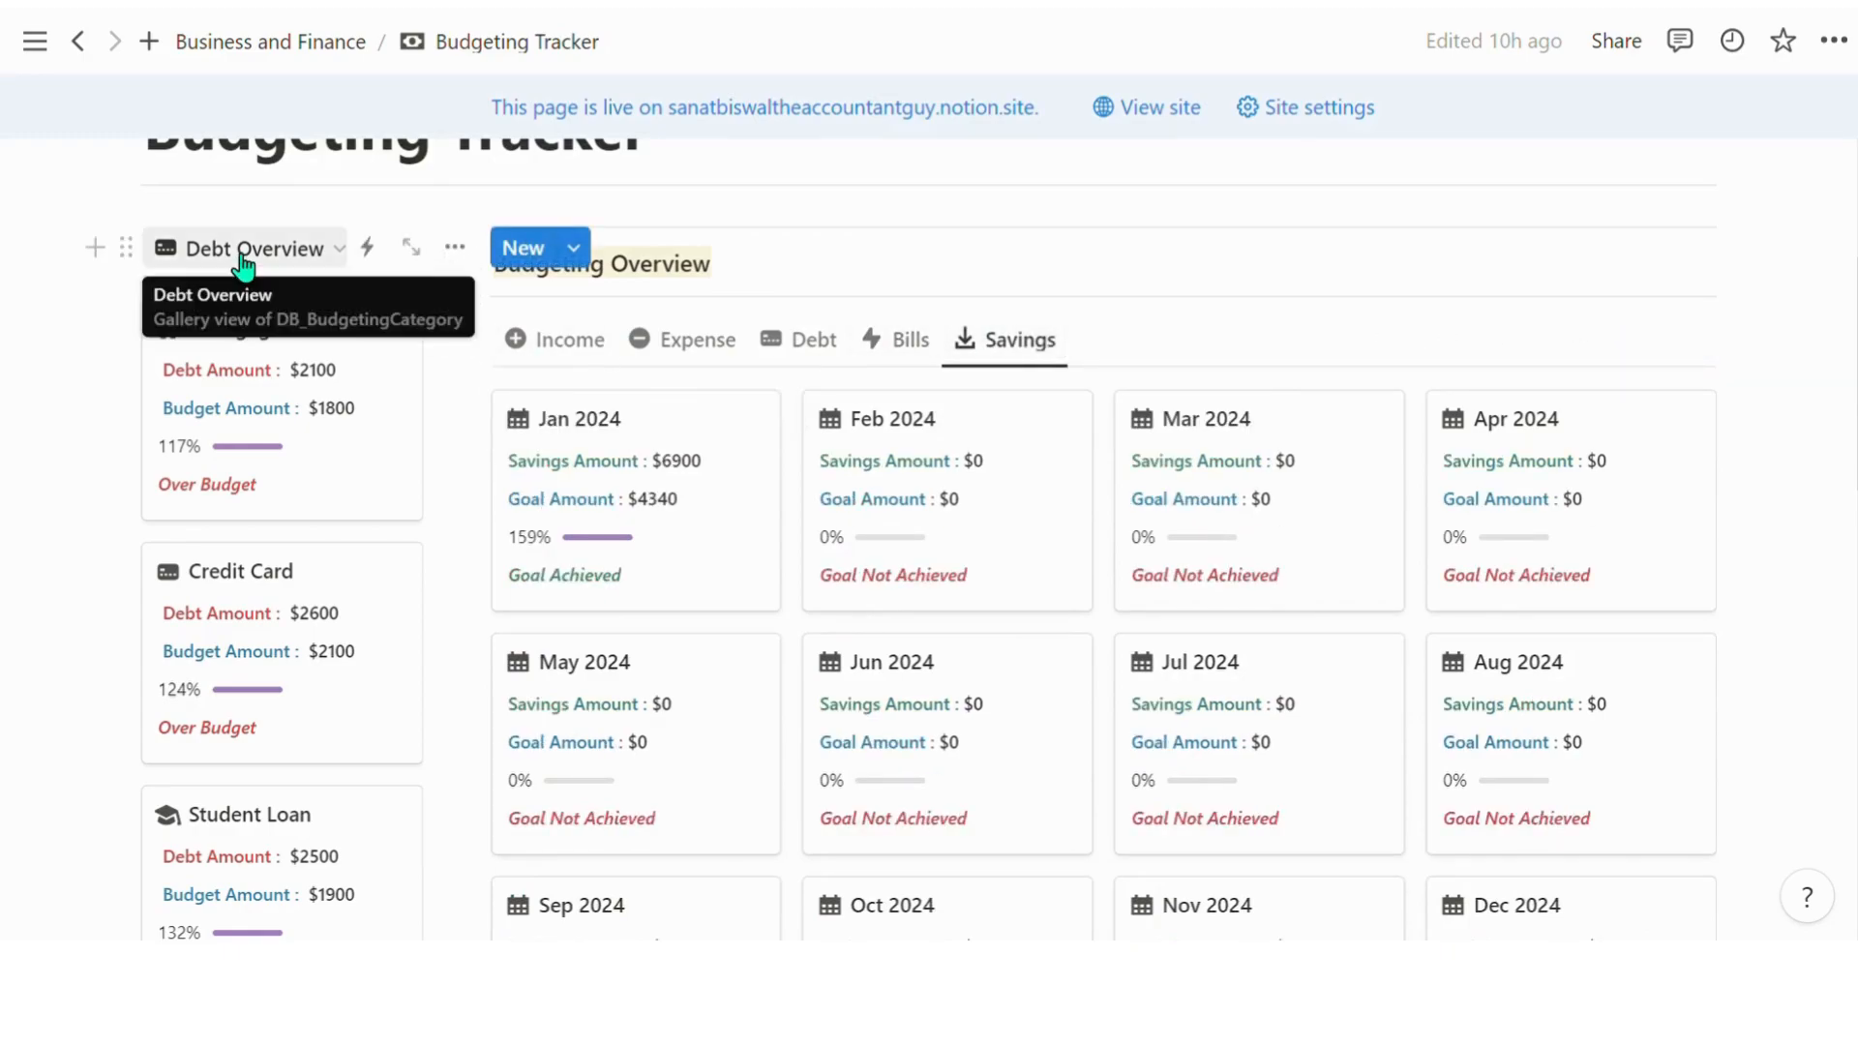
# Review the debt category cards, then switch that gallery to Income Overview and examine the income category cards
pyautogui.scroll(-2, 232, 749)
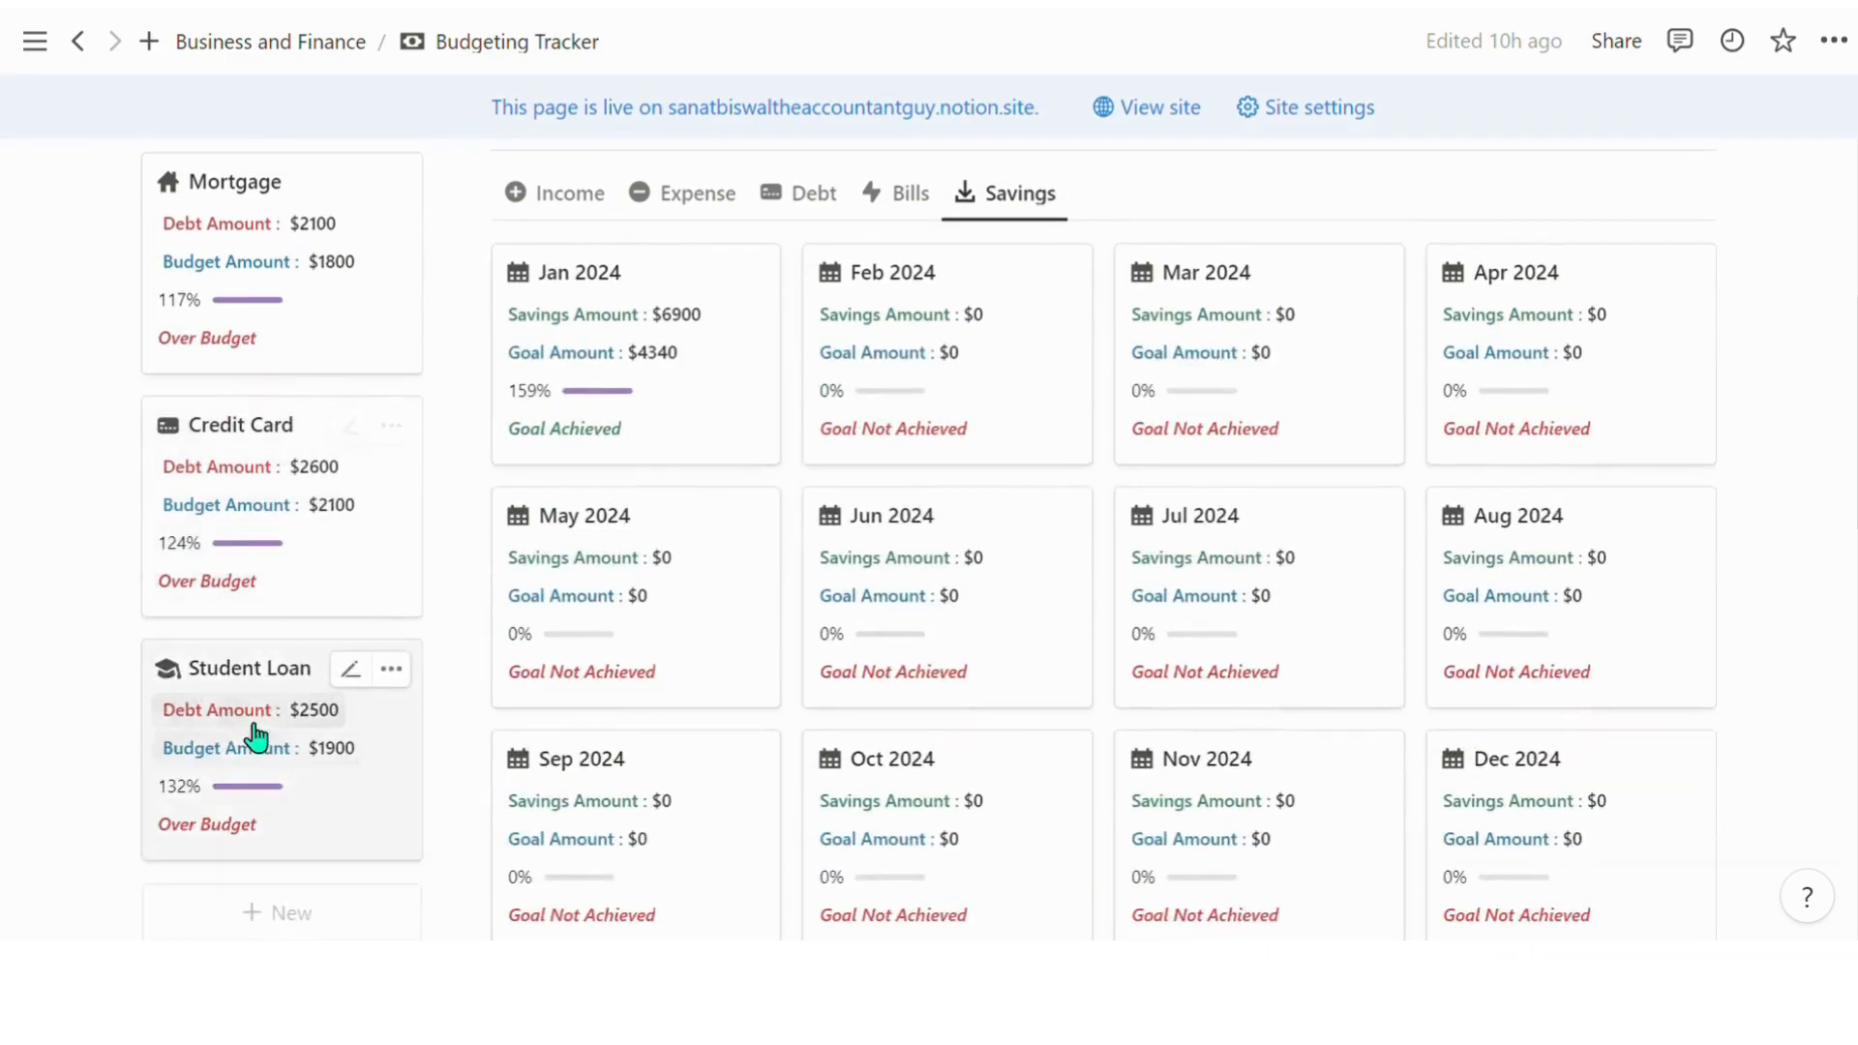
pyautogui.scroll(2, 435, 484)
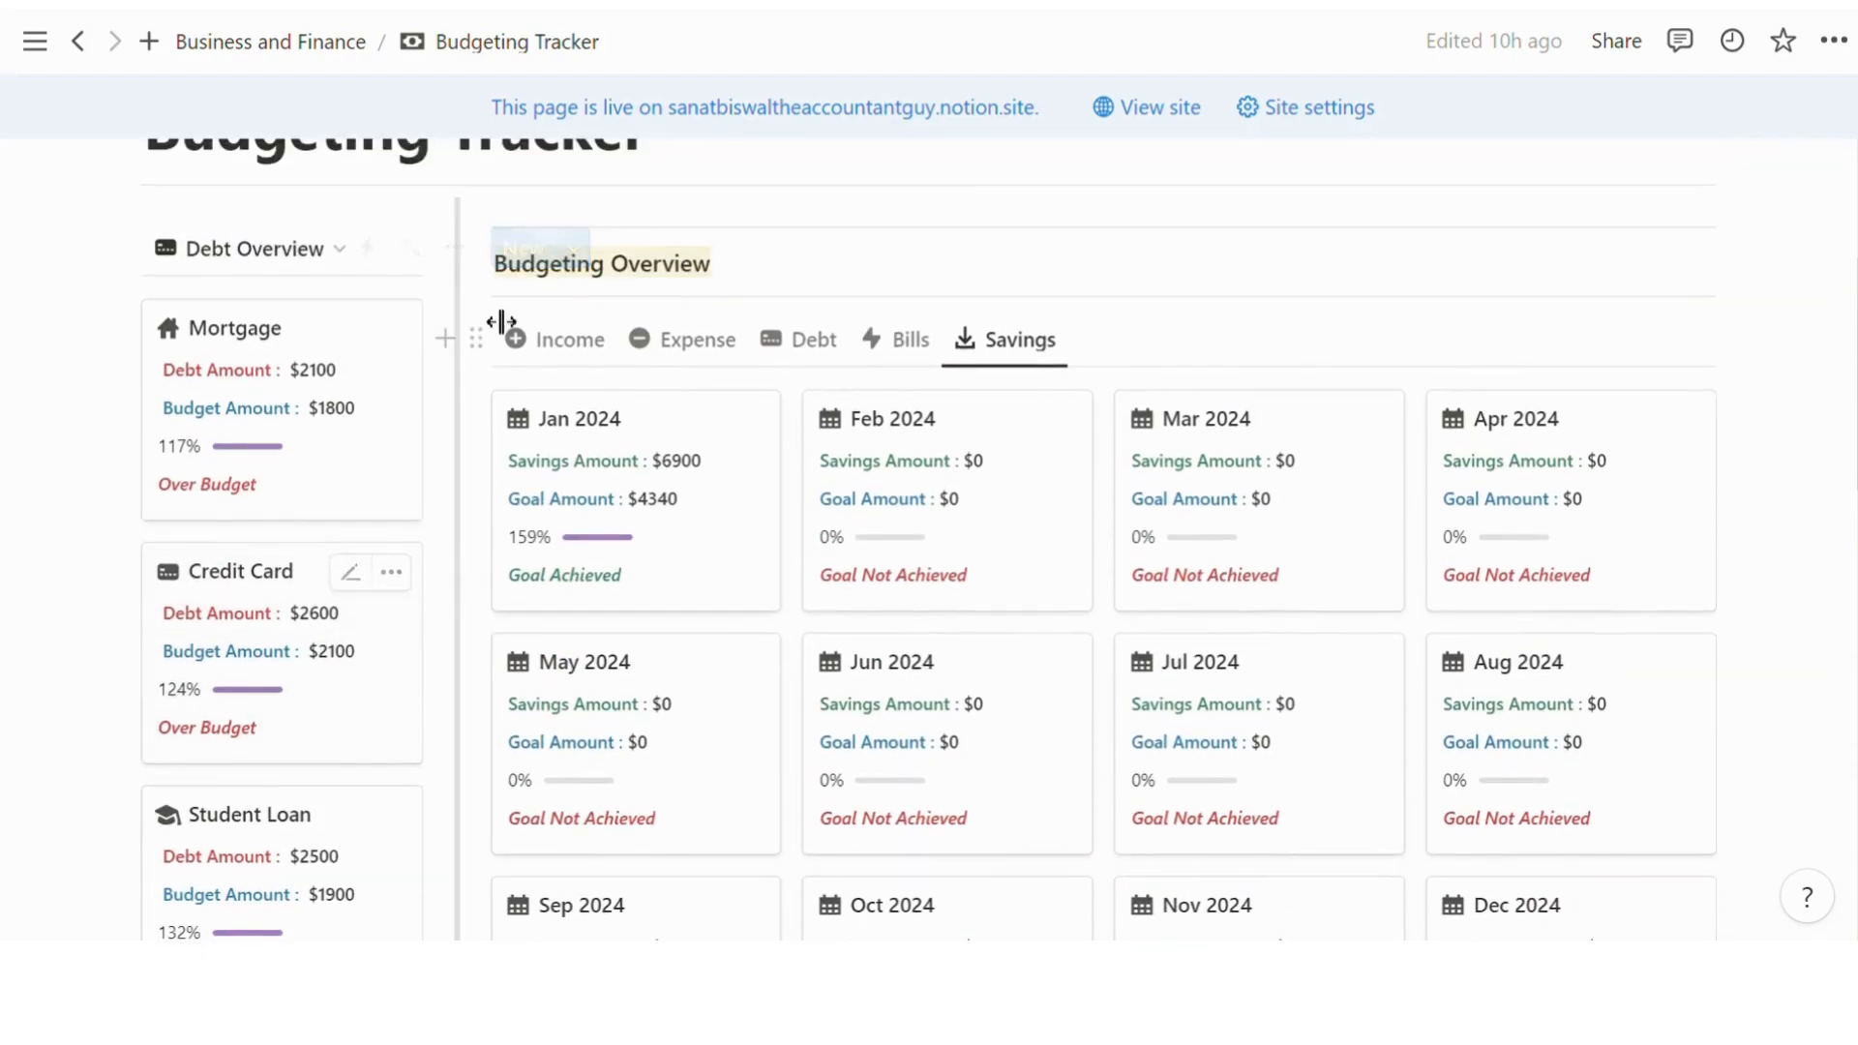
pyautogui.click(315, 269)
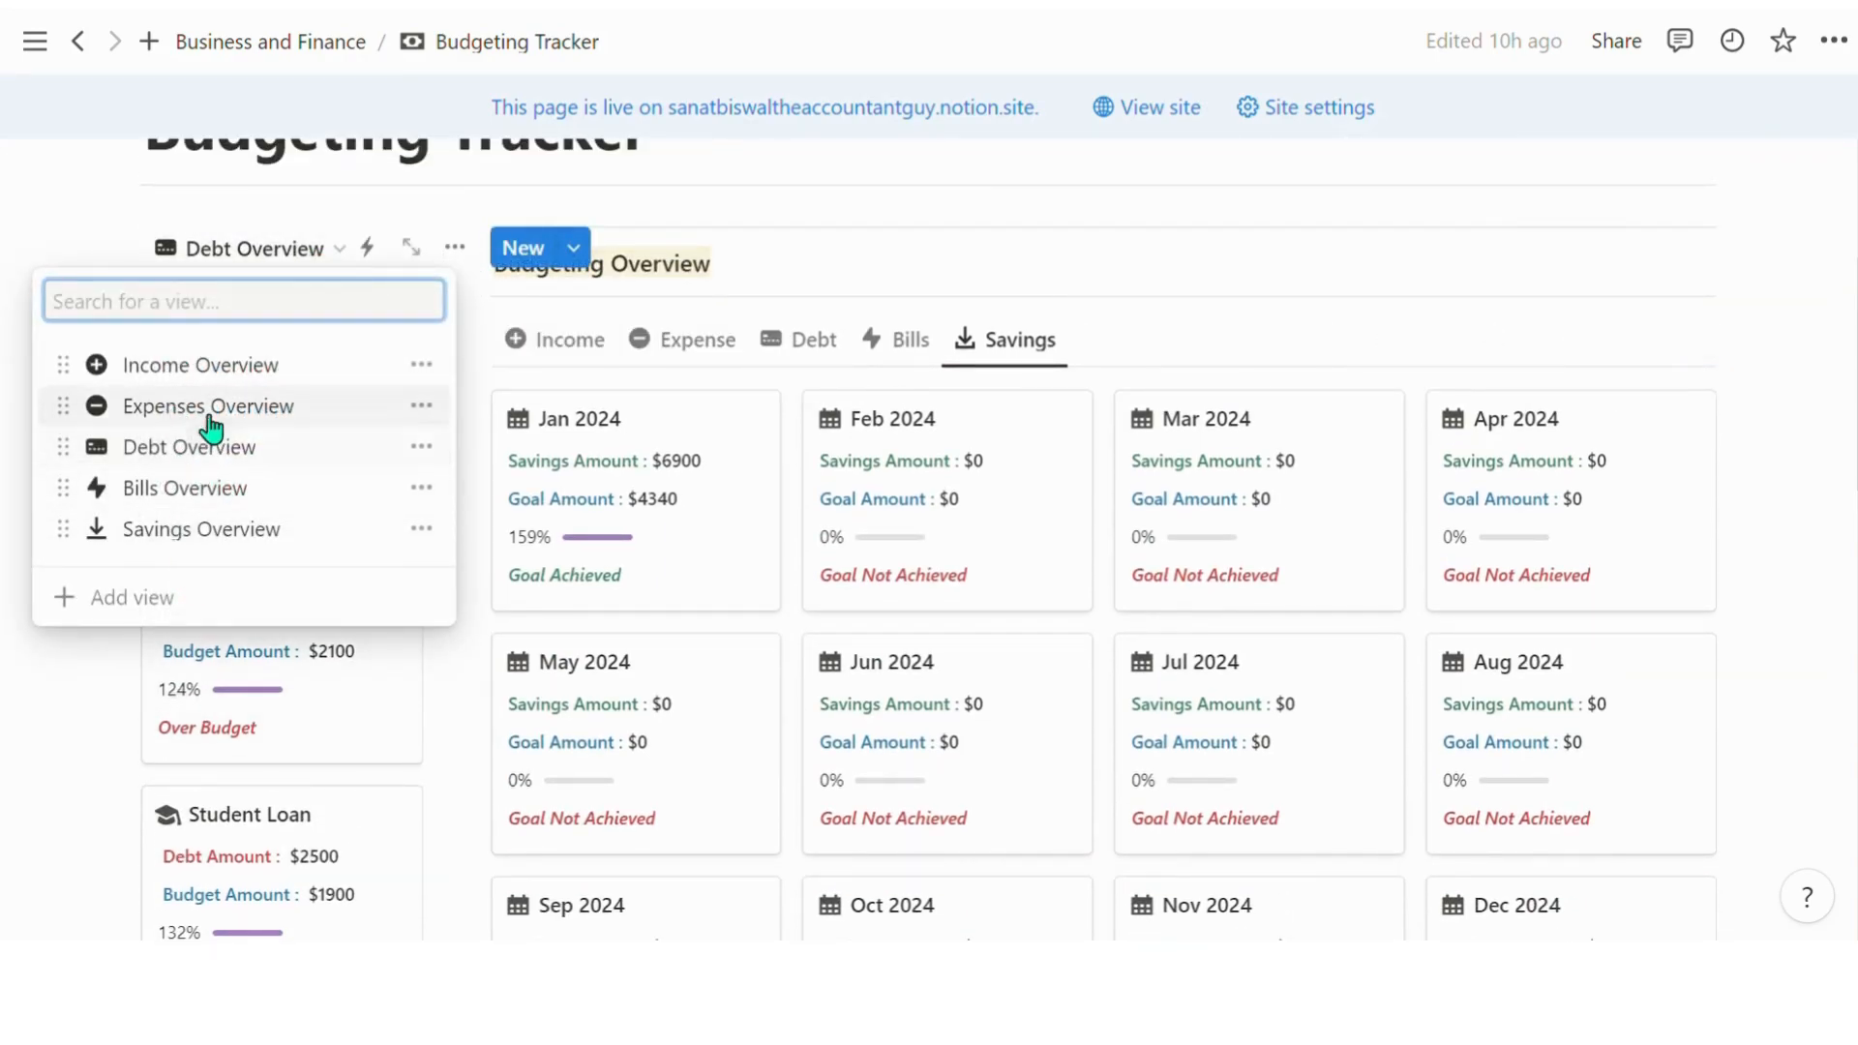
pyautogui.click(215, 367)
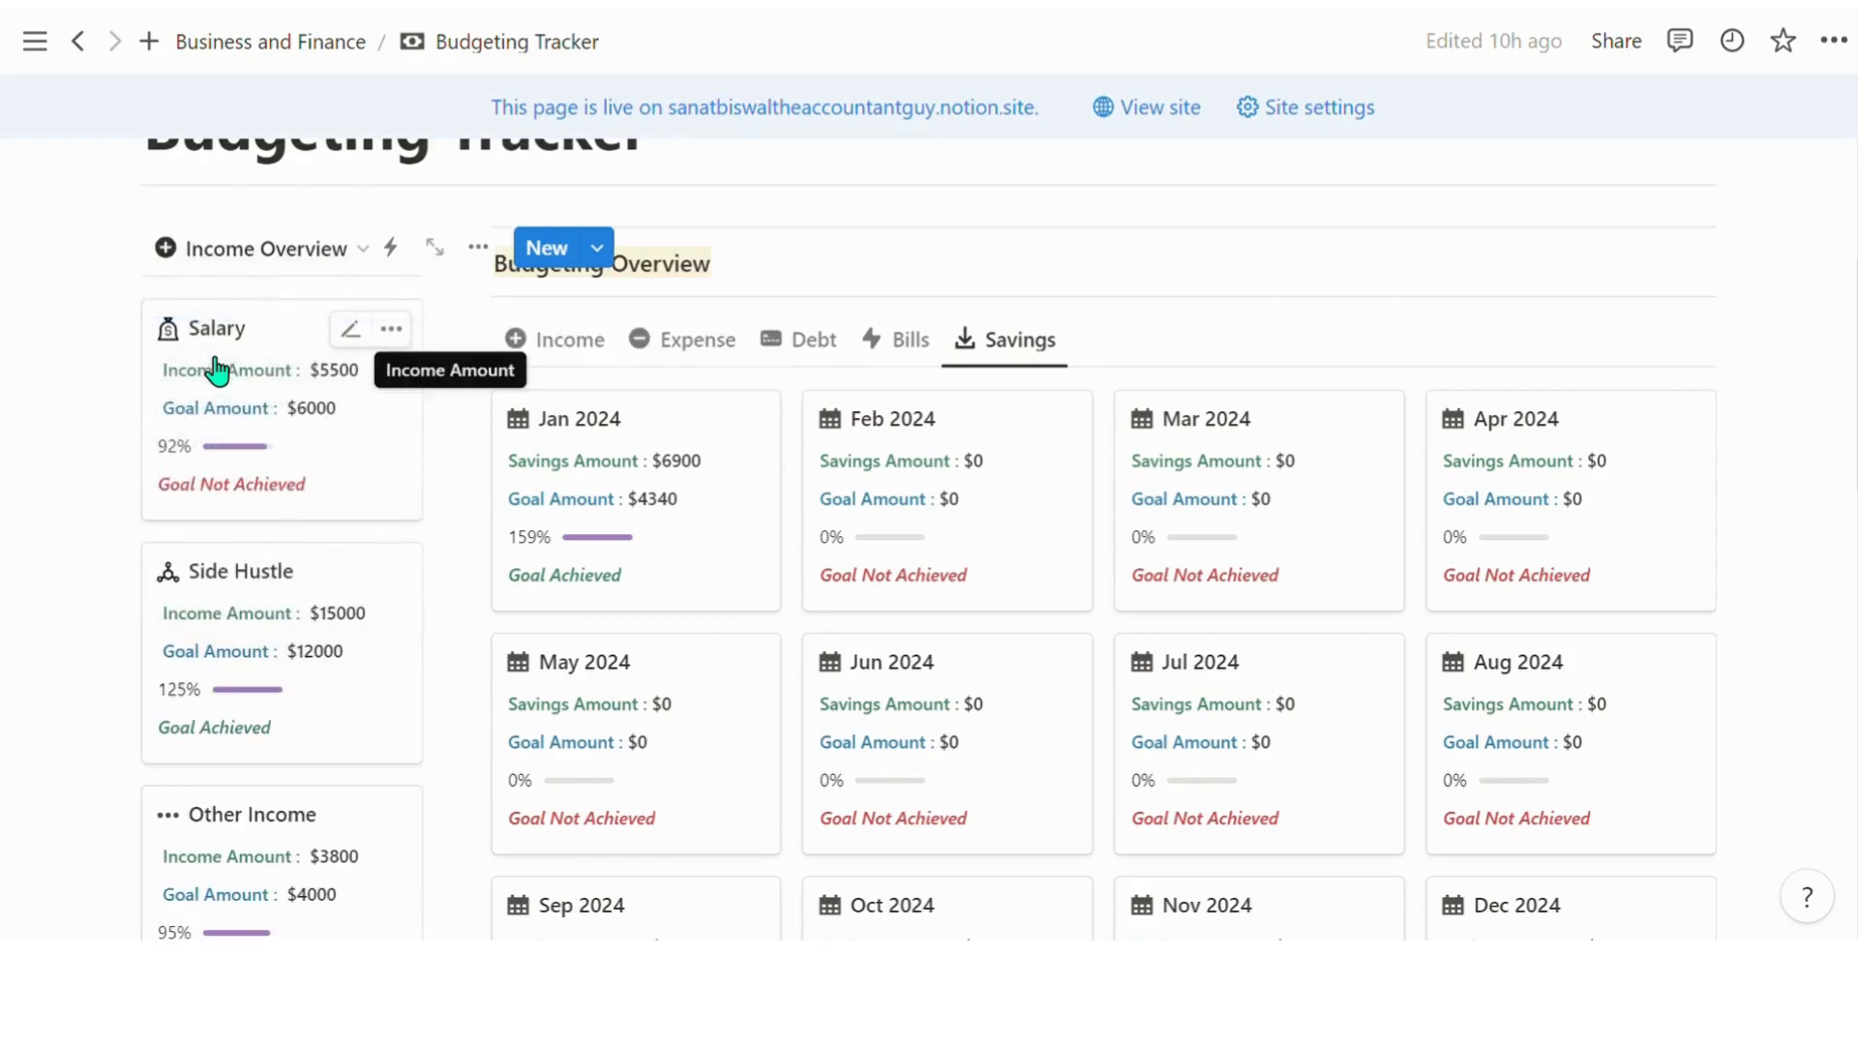
pyautogui.scroll(-2, 271, 397)
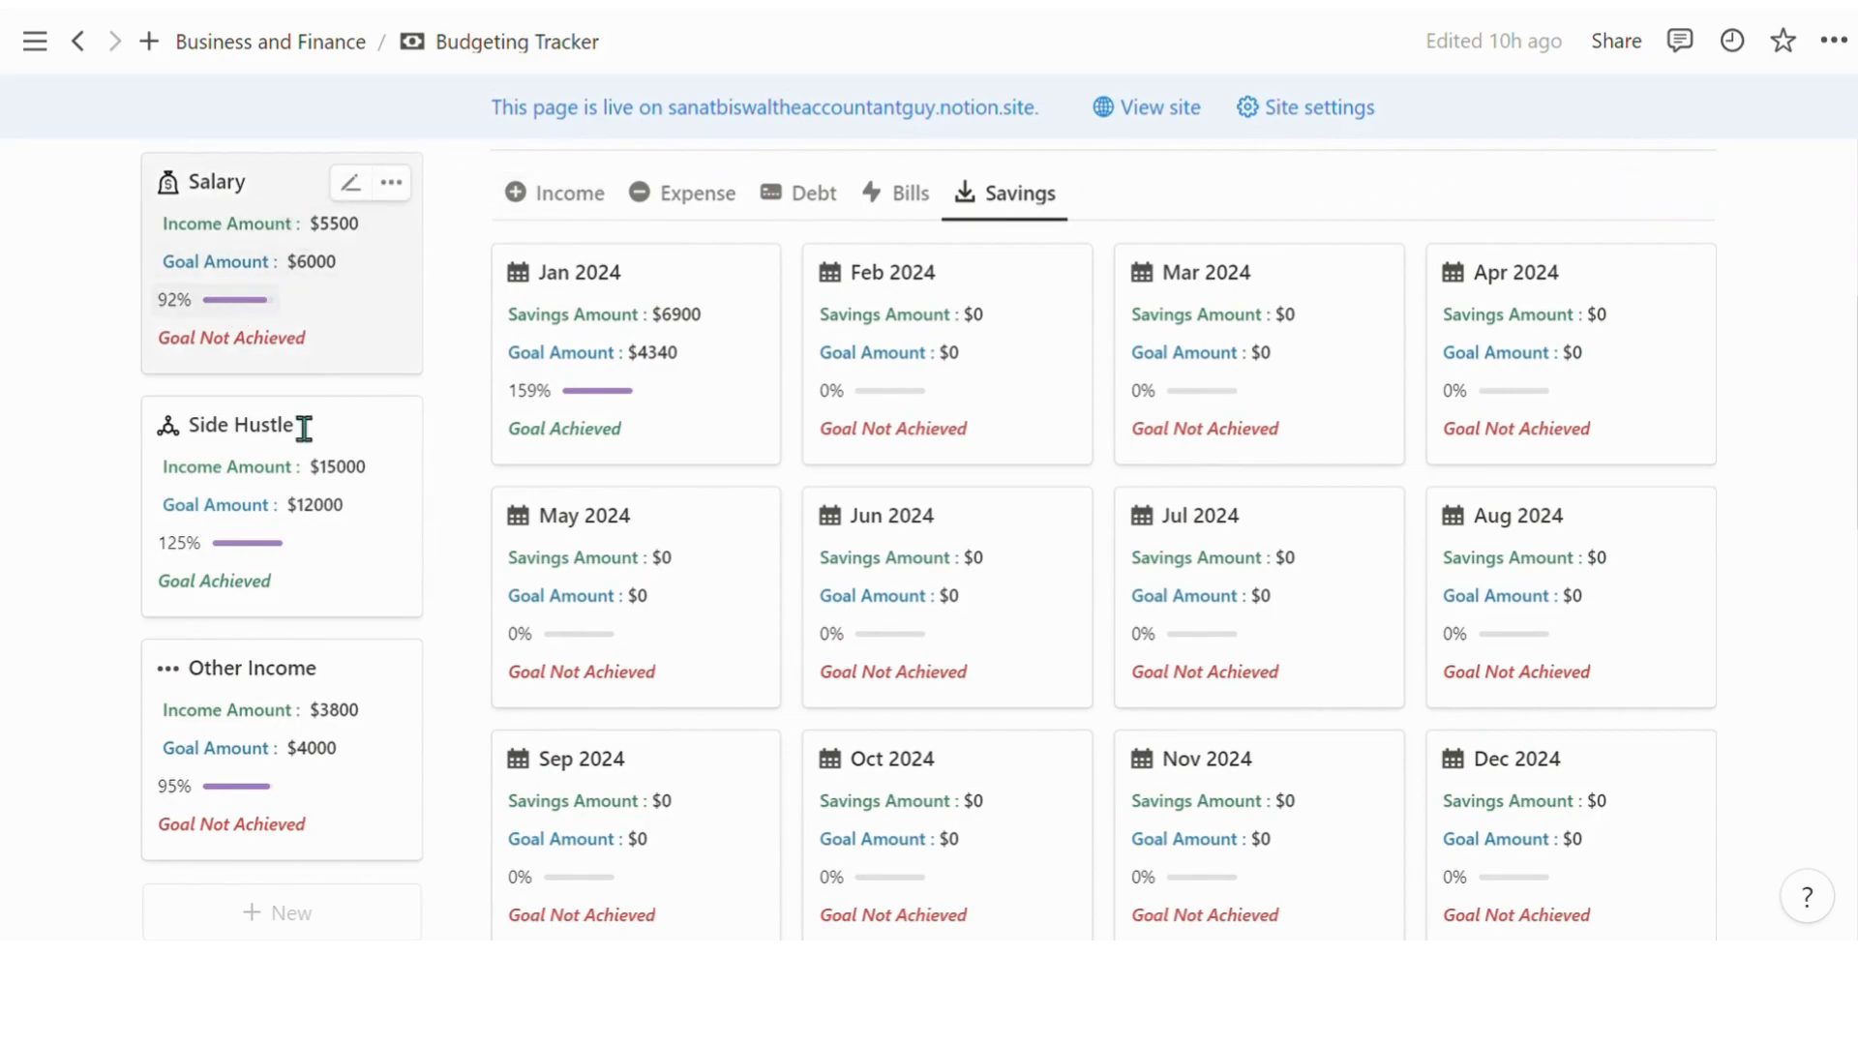
pyautogui.scroll(2, 290, 347)
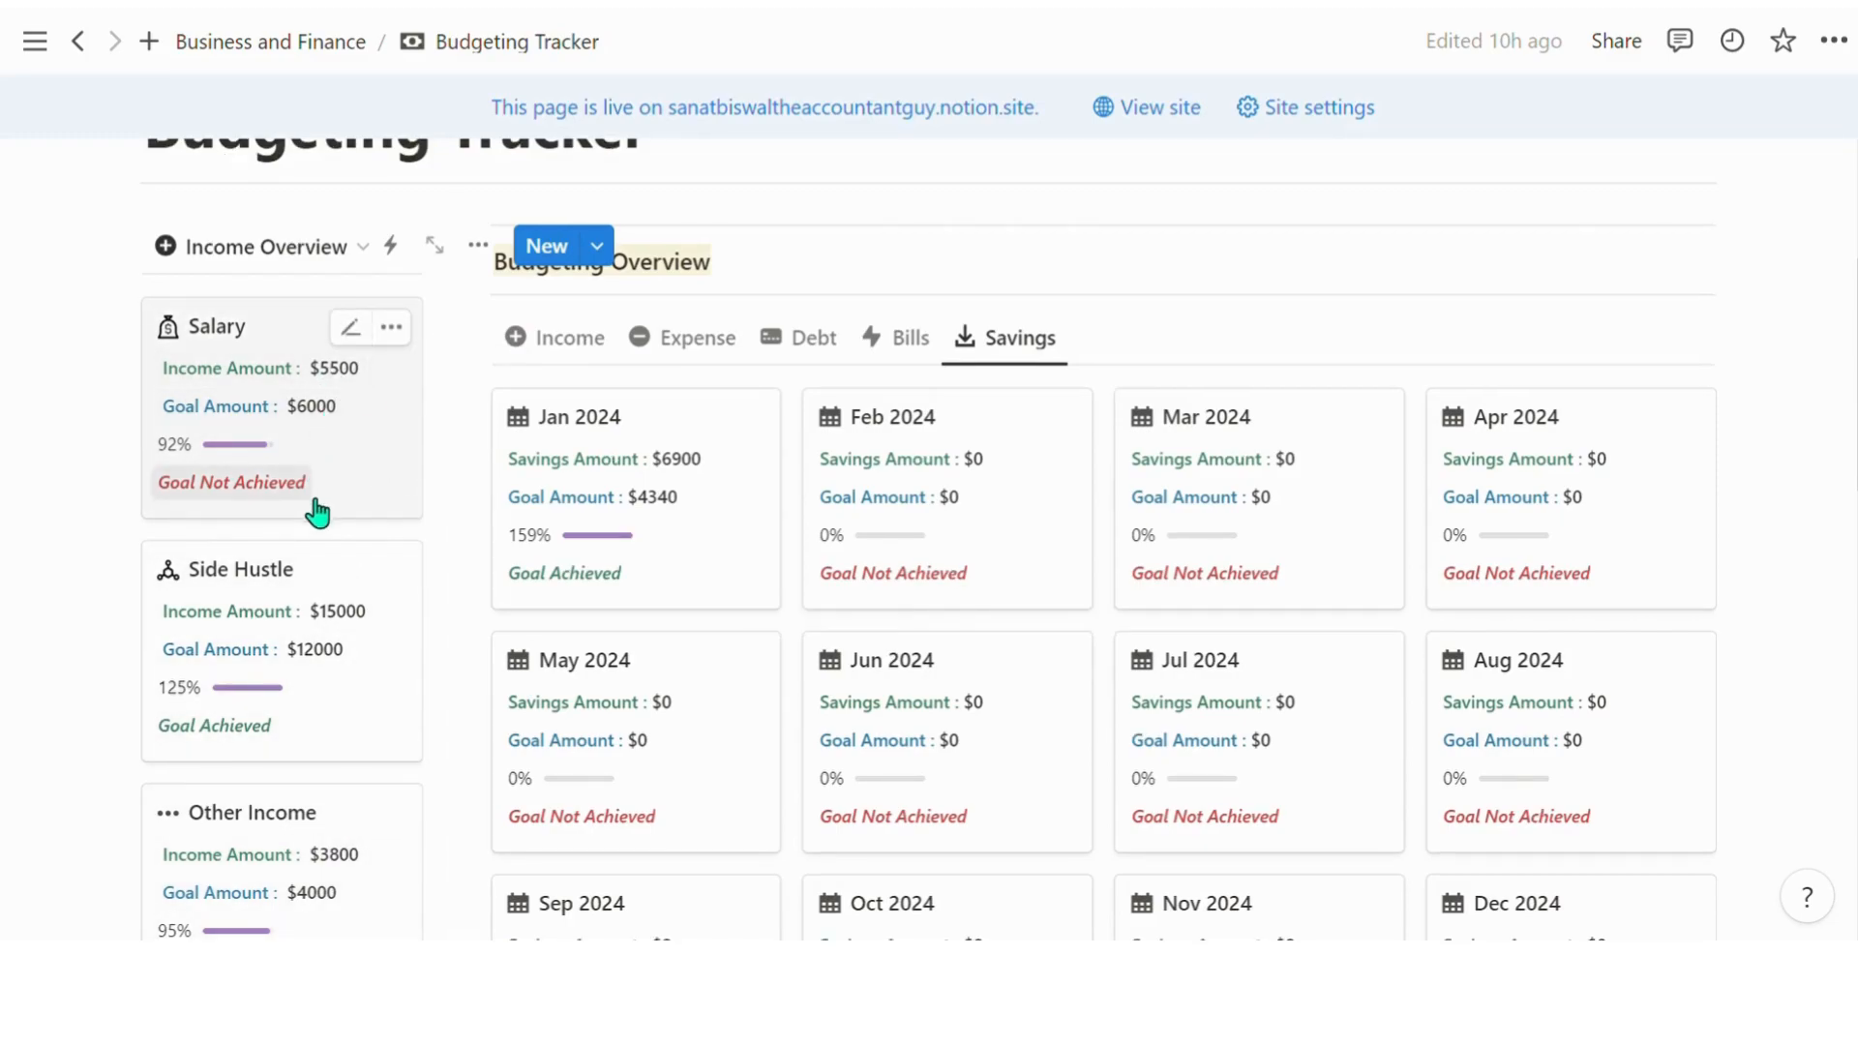
pyautogui.scroll(-12, 320, 523)
pyautogui.scroll(4, 319, 542)
pyautogui.scroll(10, 358, 590)
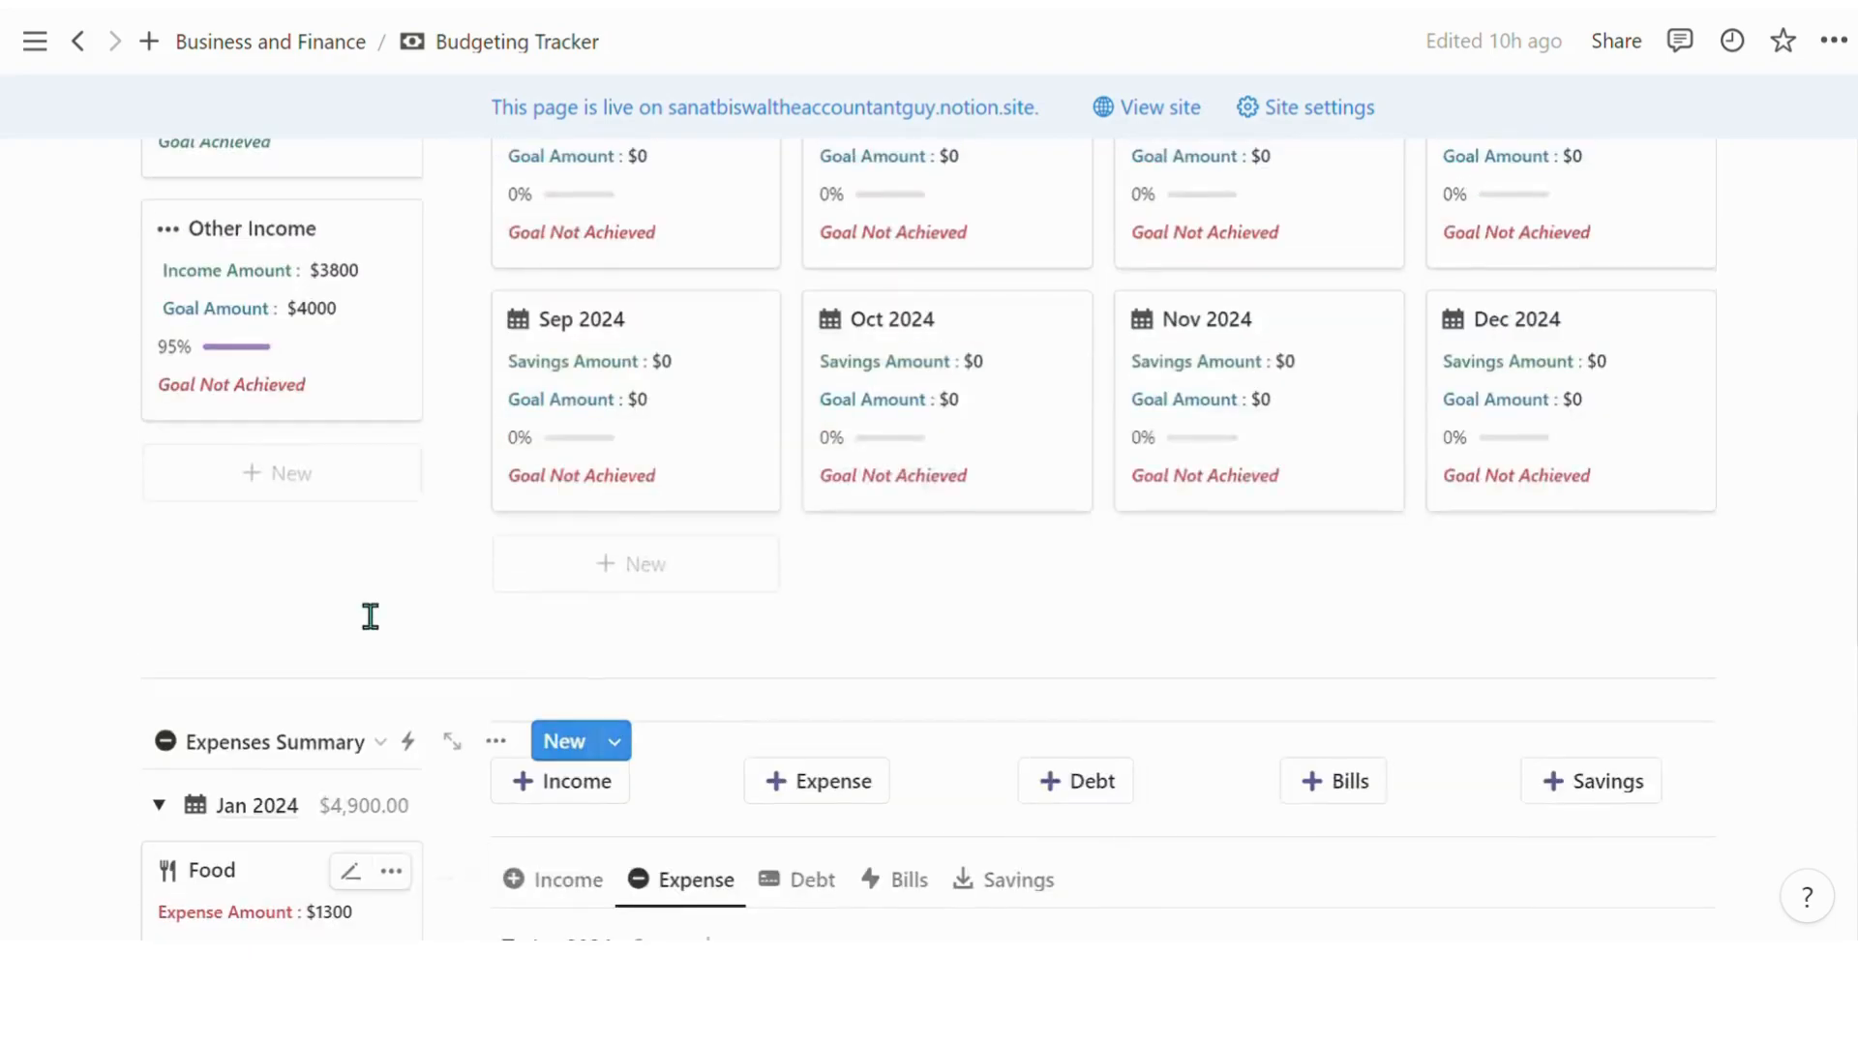
# Switch the category gallery to Expenses Overview and then to Debt Overview, reviewing the cards in each
pyautogui.click(317, 416)
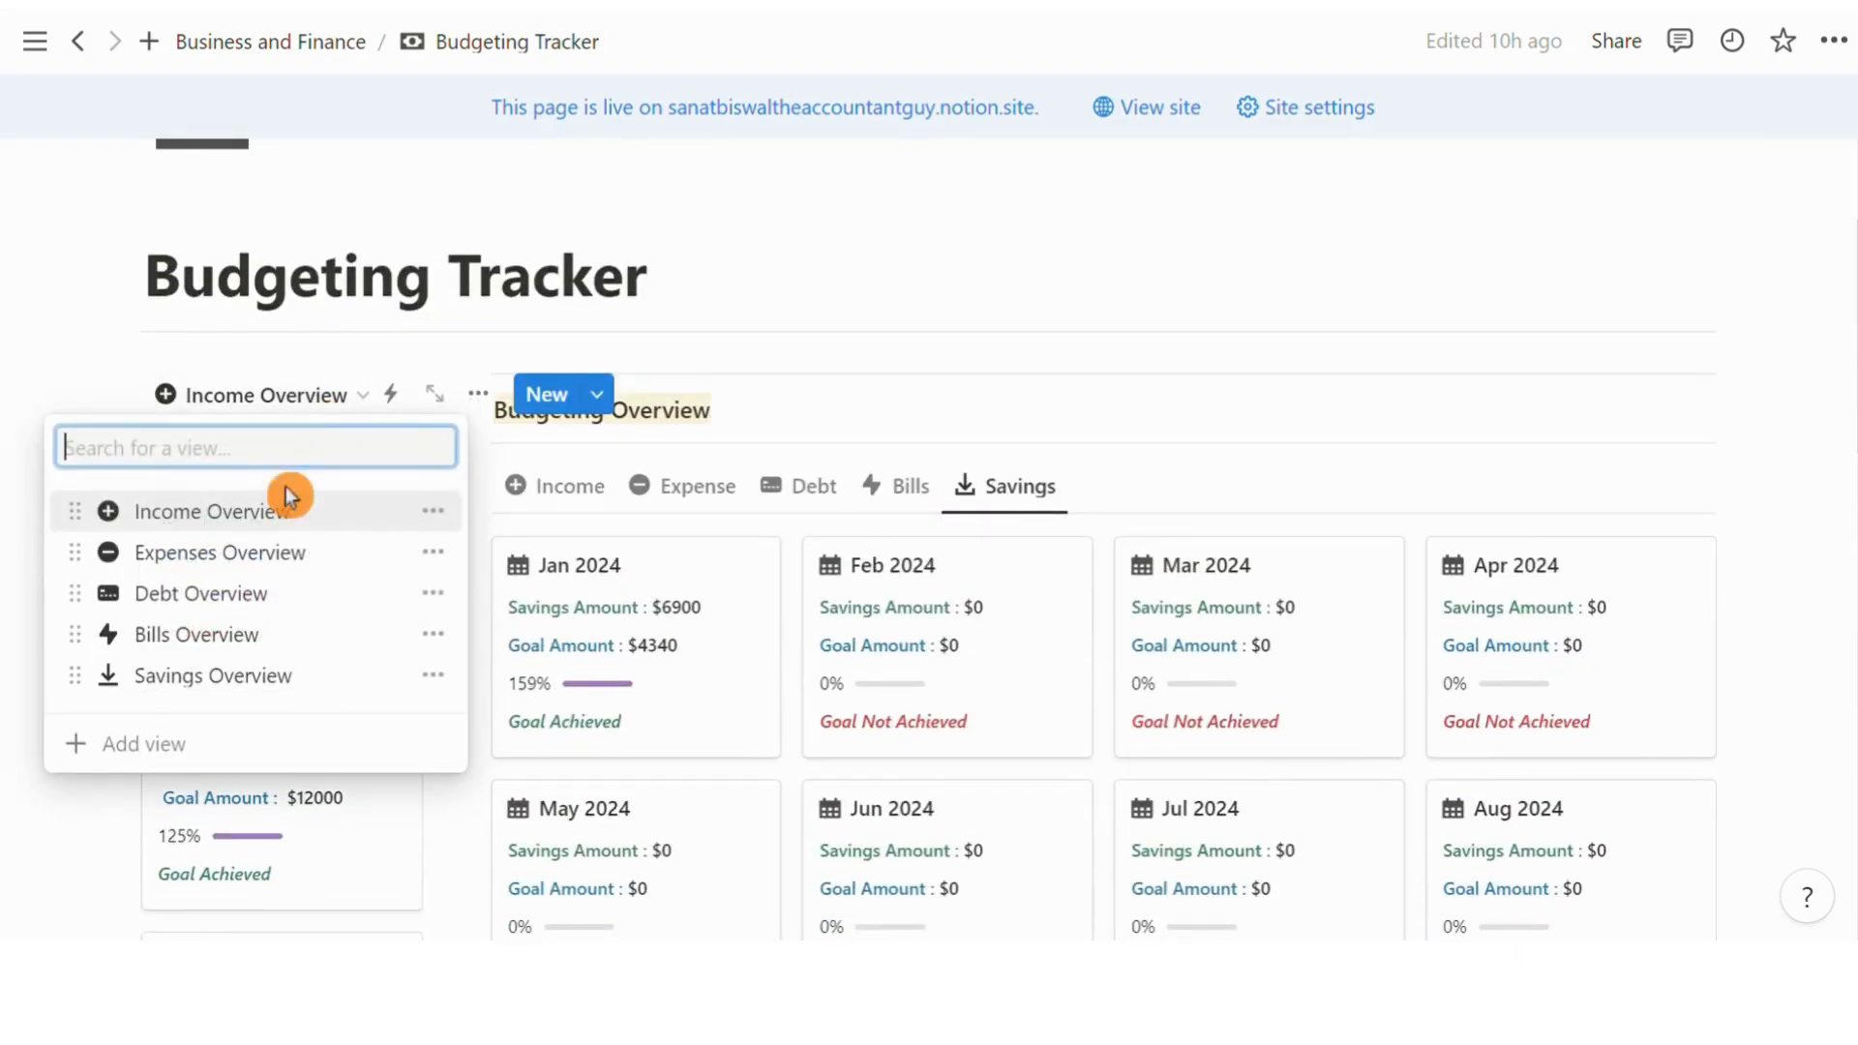
pyautogui.click(247, 552)
pyautogui.scroll(-2, 300, 454)
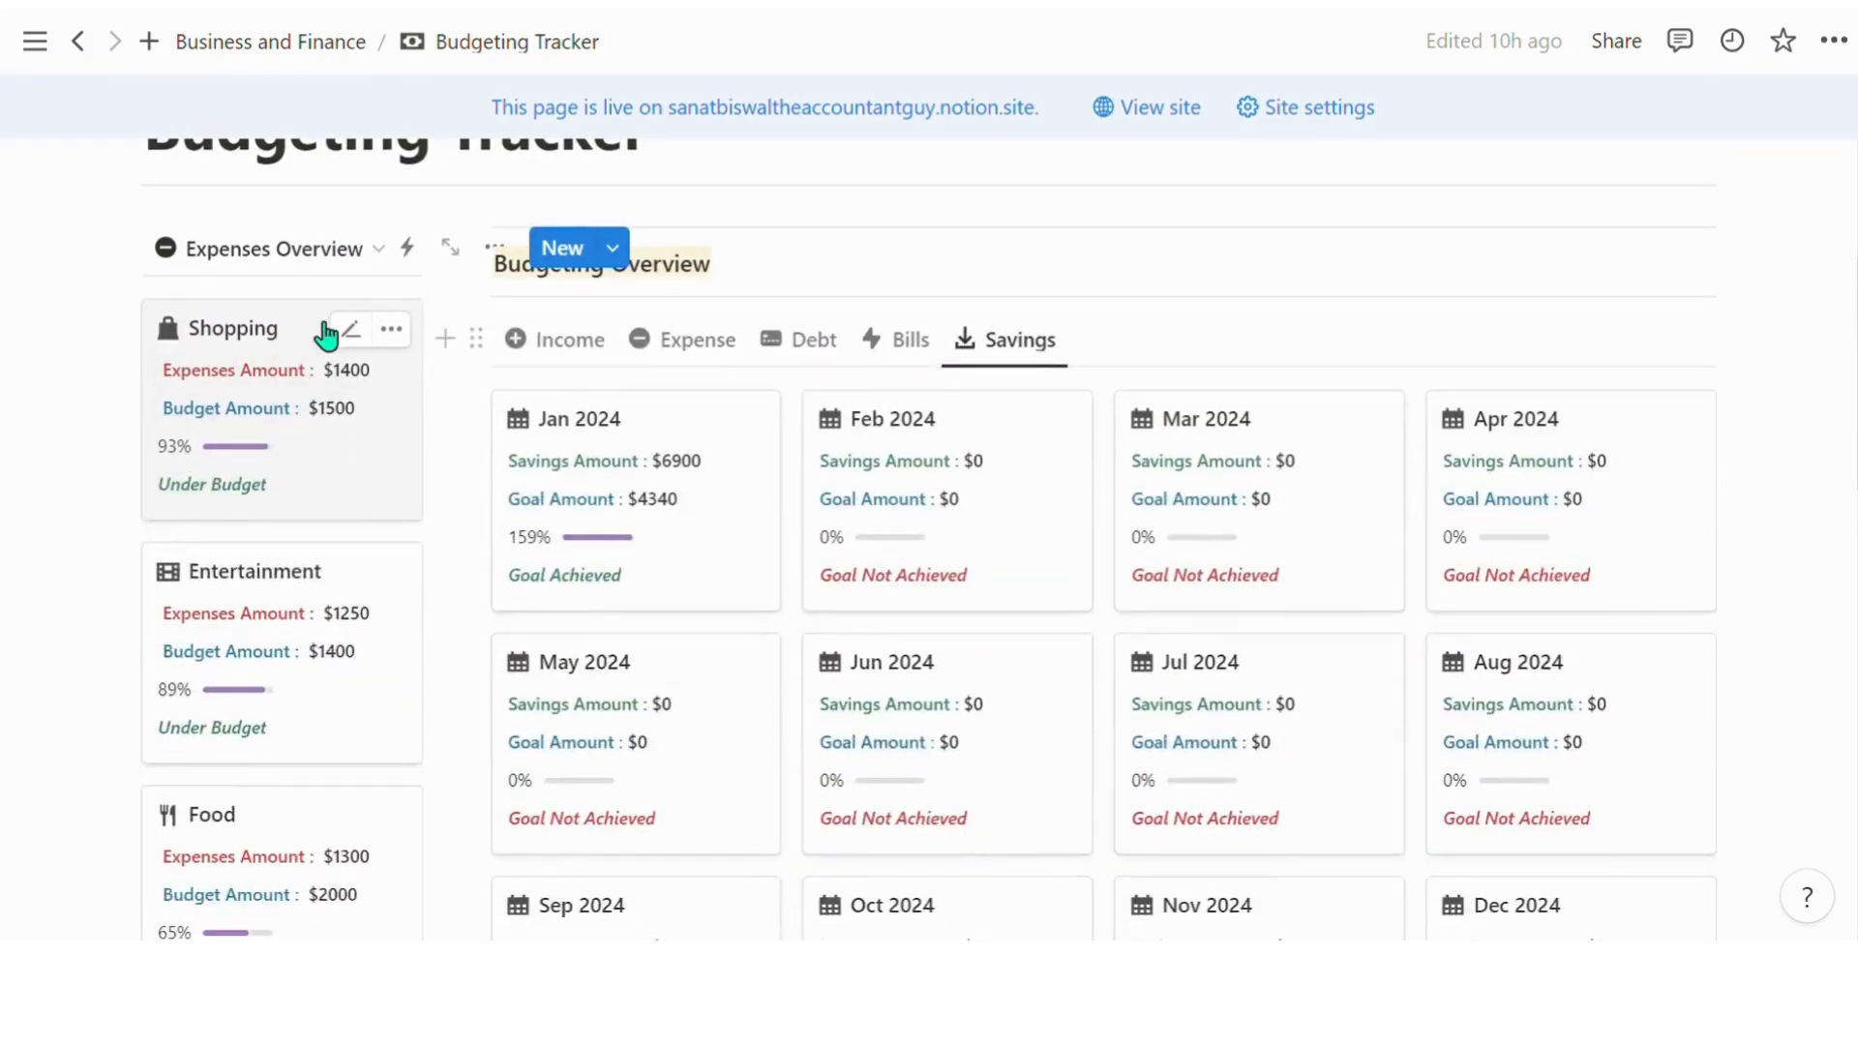
pyautogui.click(378, 275)
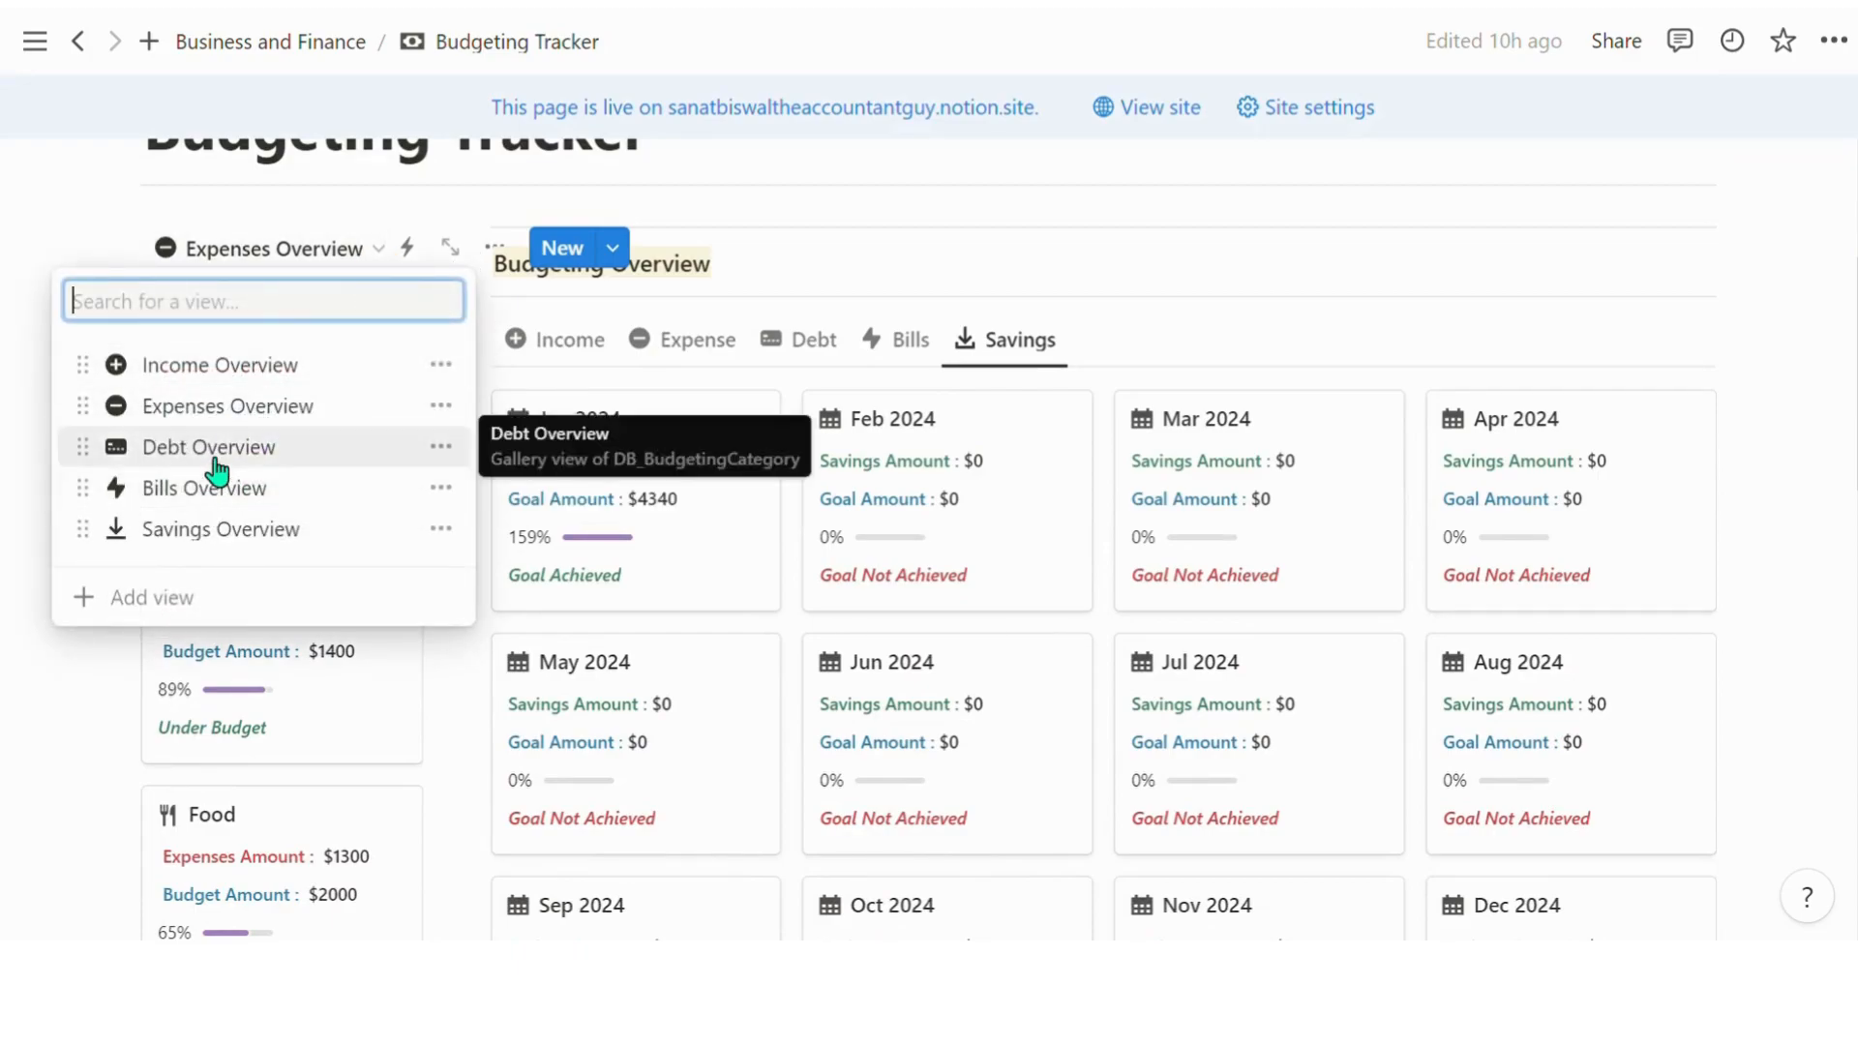
pyautogui.click(215, 445)
pyautogui.scroll(-3, 300, 559)
pyautogui.scroll(2, 296, 542)
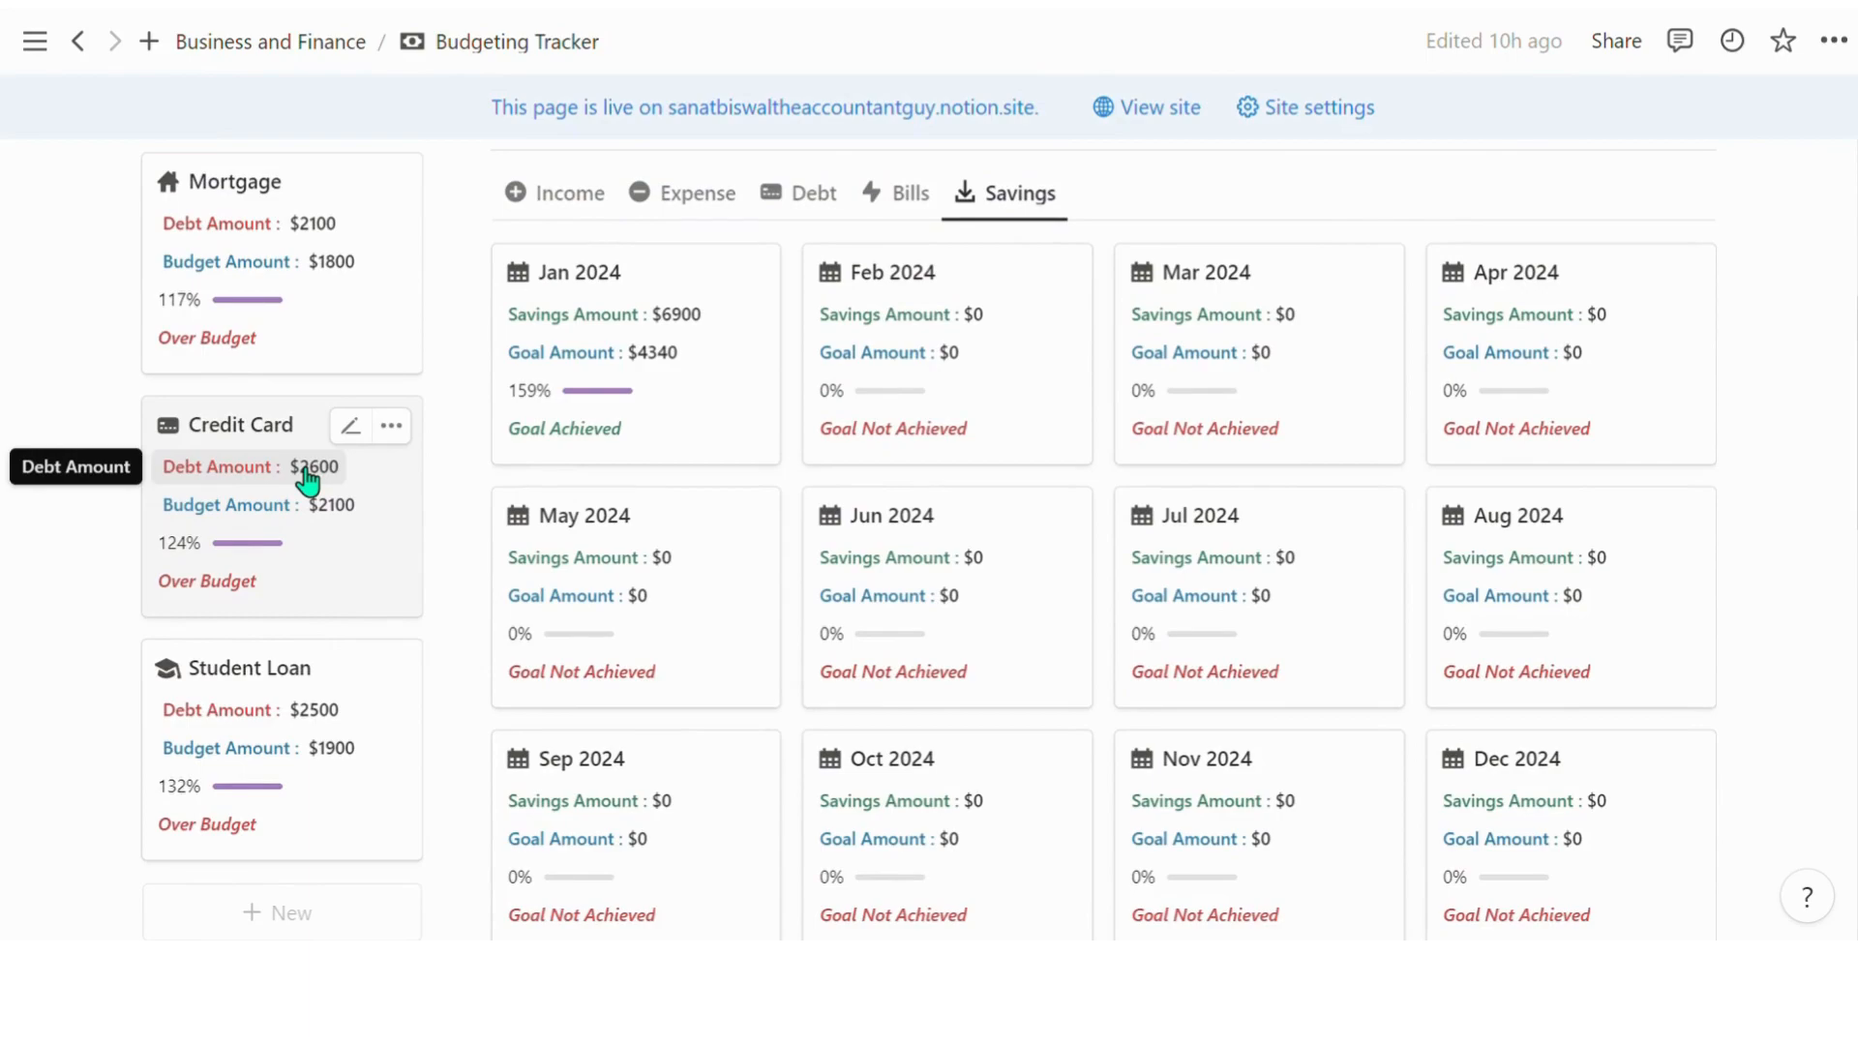
pyautogui.scroll(2, 290, 488)
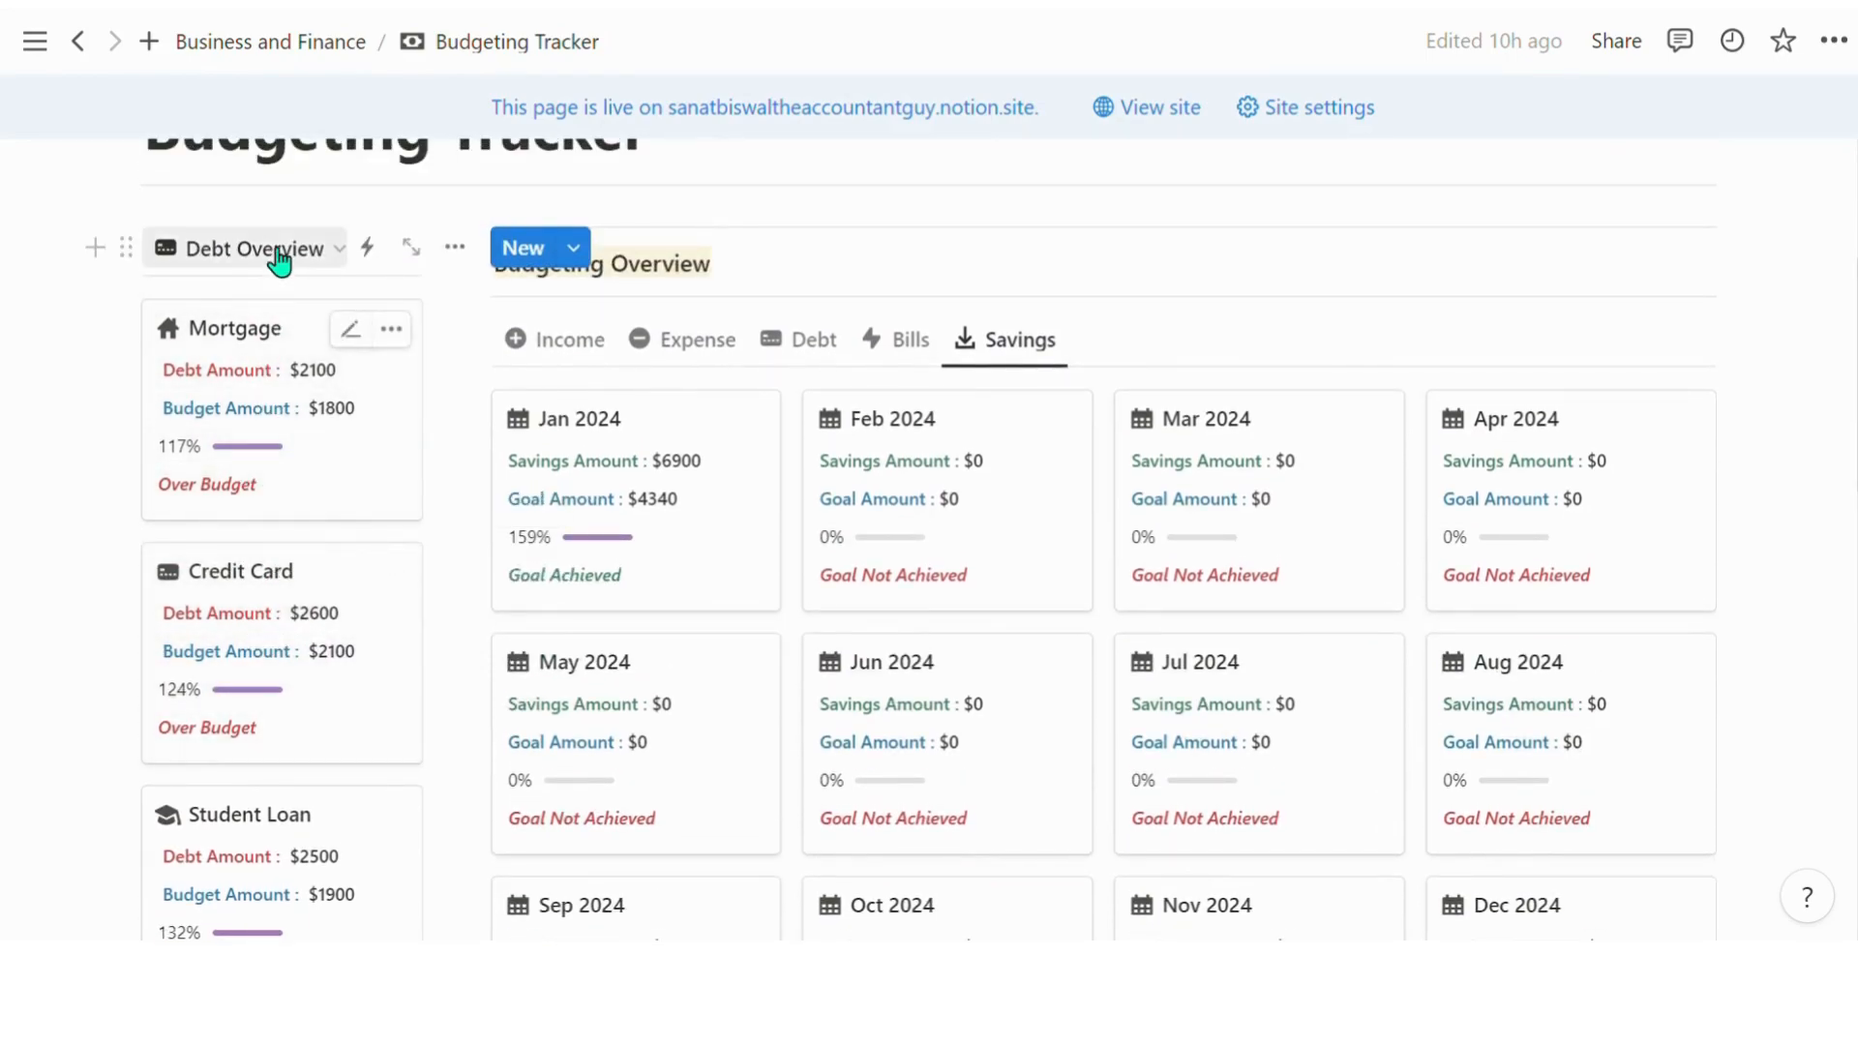
# Show Income Overview in the category gallery again, then return it to Debt Overview and check its cards
pyautogui.click(277, 254)
pyautogui.click(207, 373)
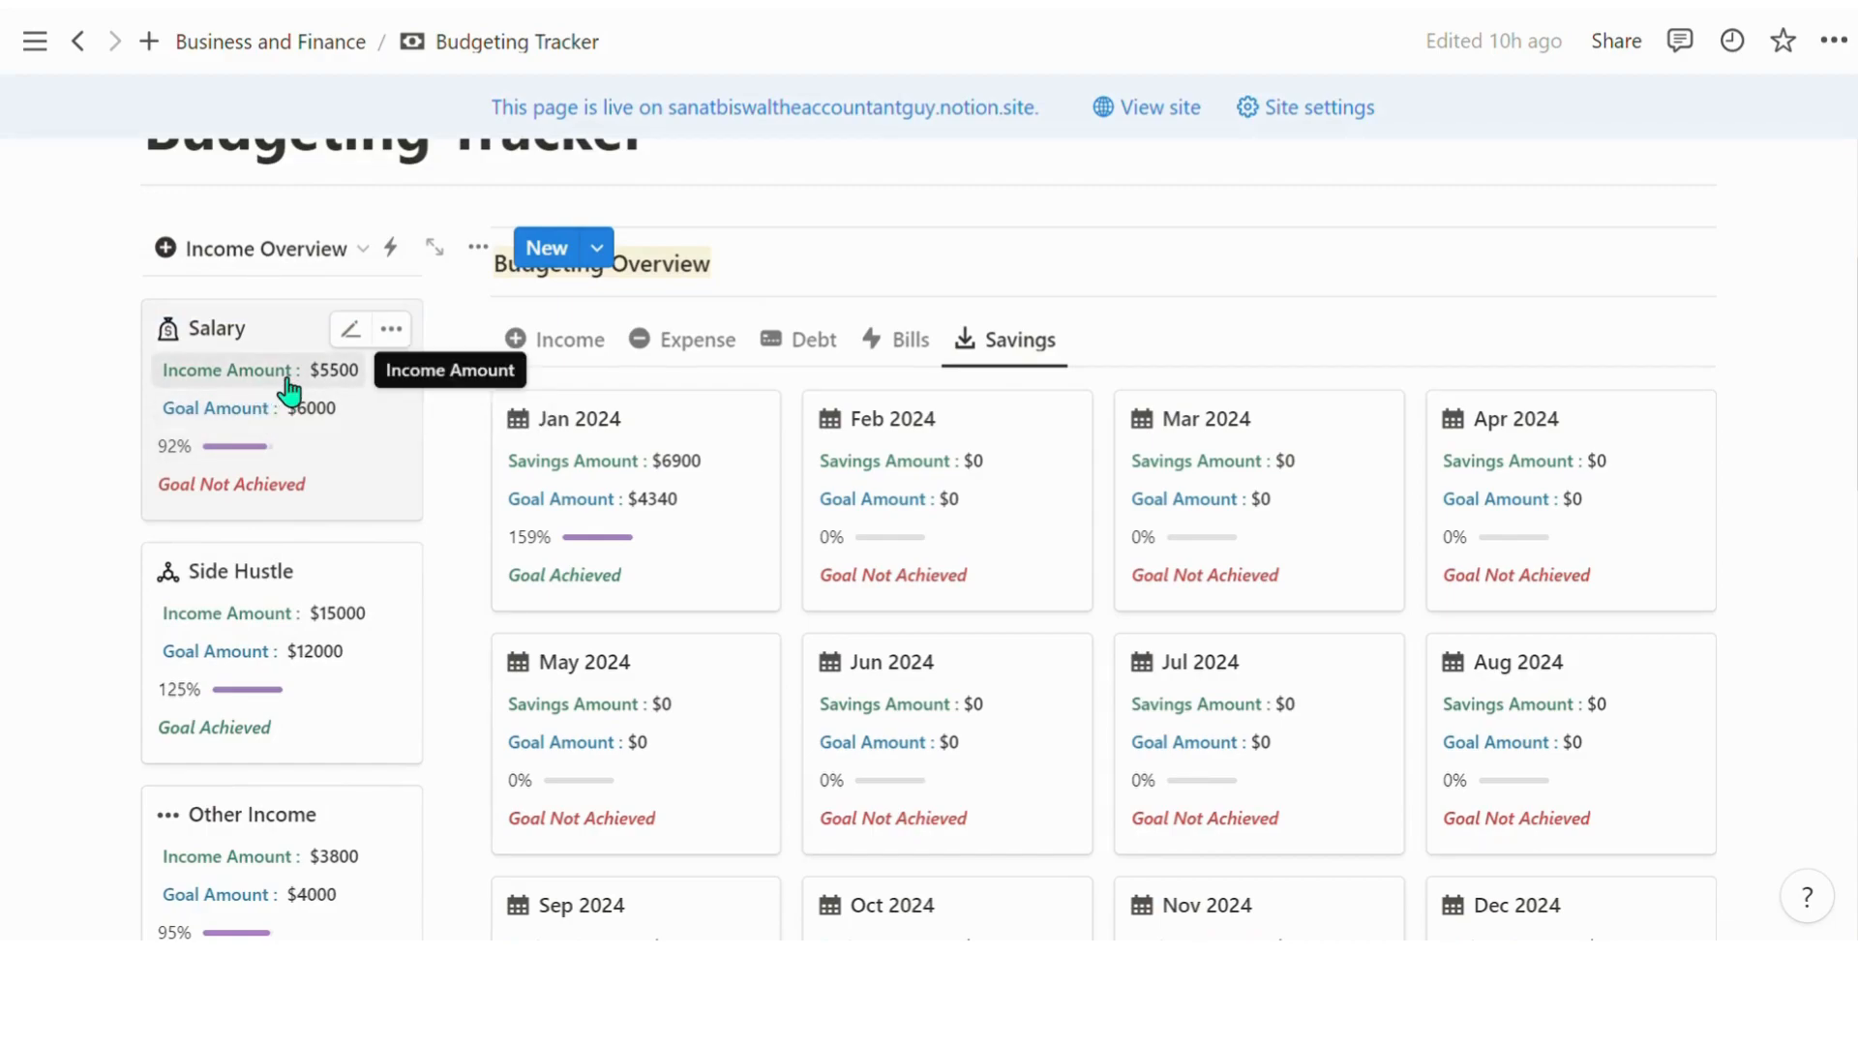
pyautogui.click(281, 252)
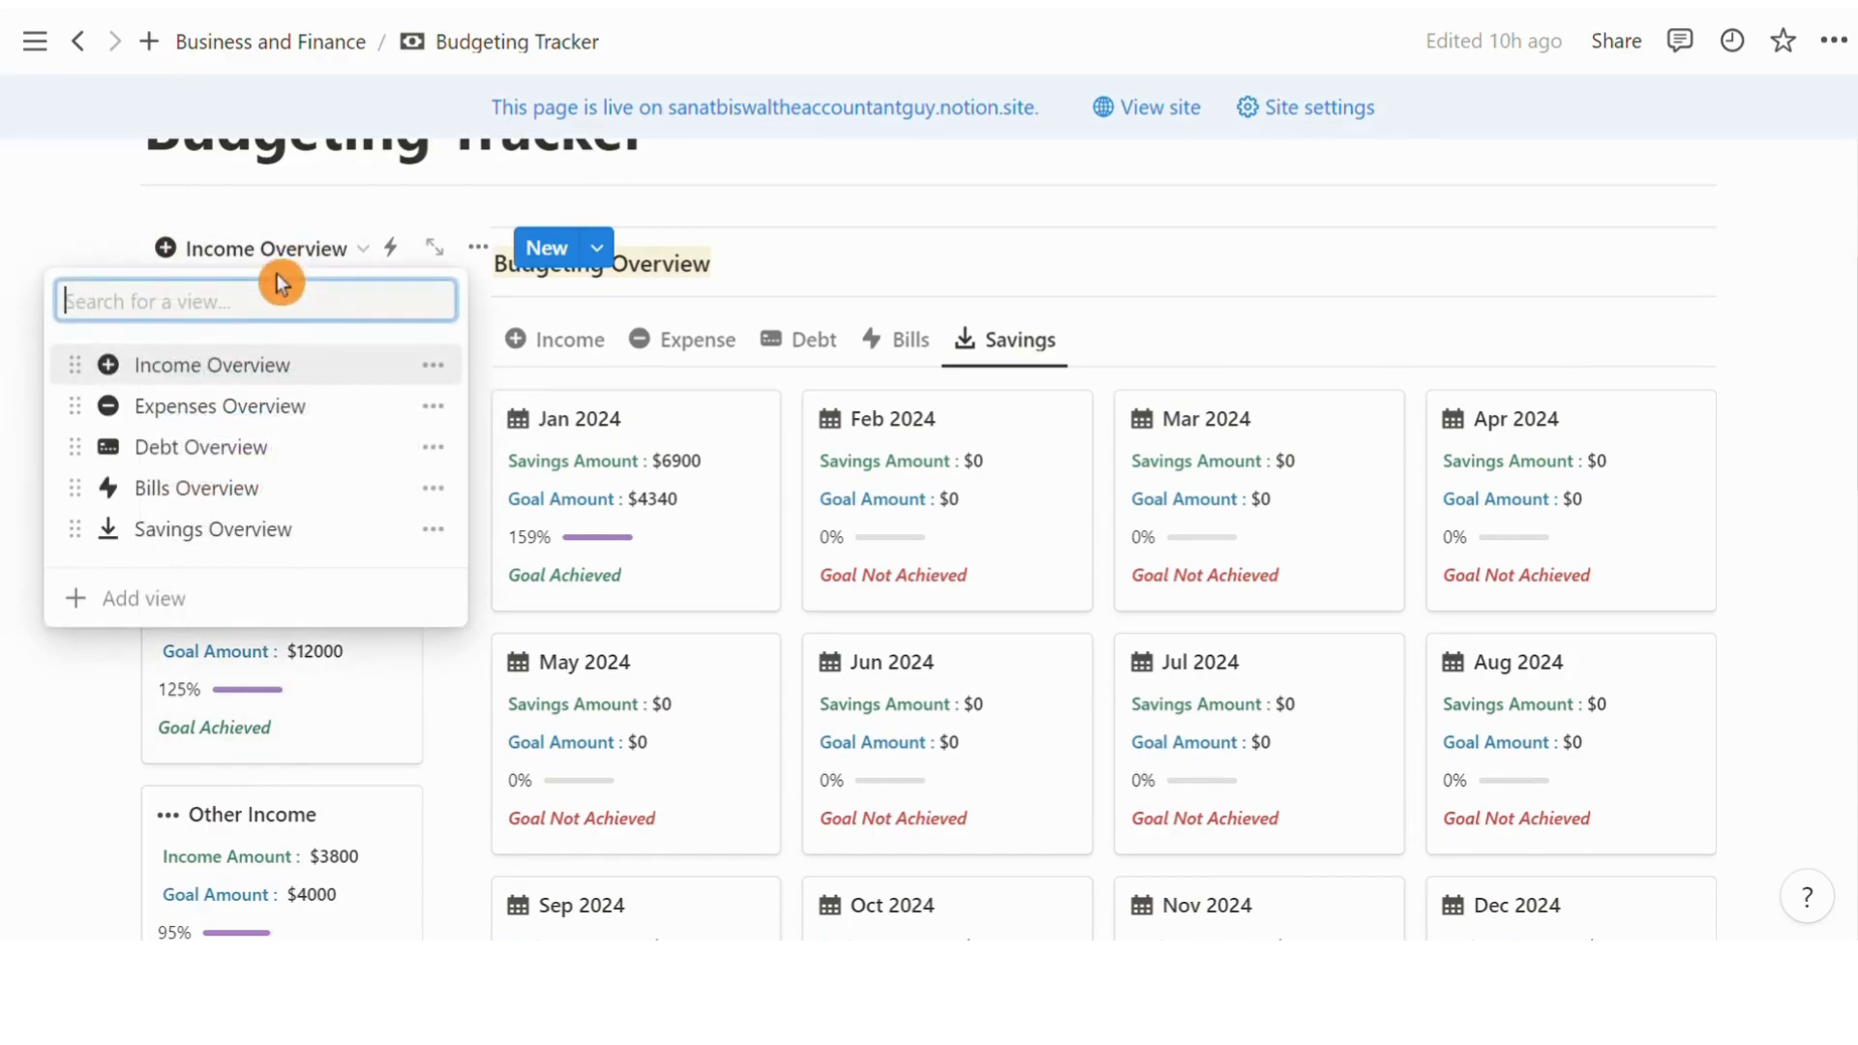
pyautogui.click(199, 446)
pyautogui.scroll(-4, 262, 470)
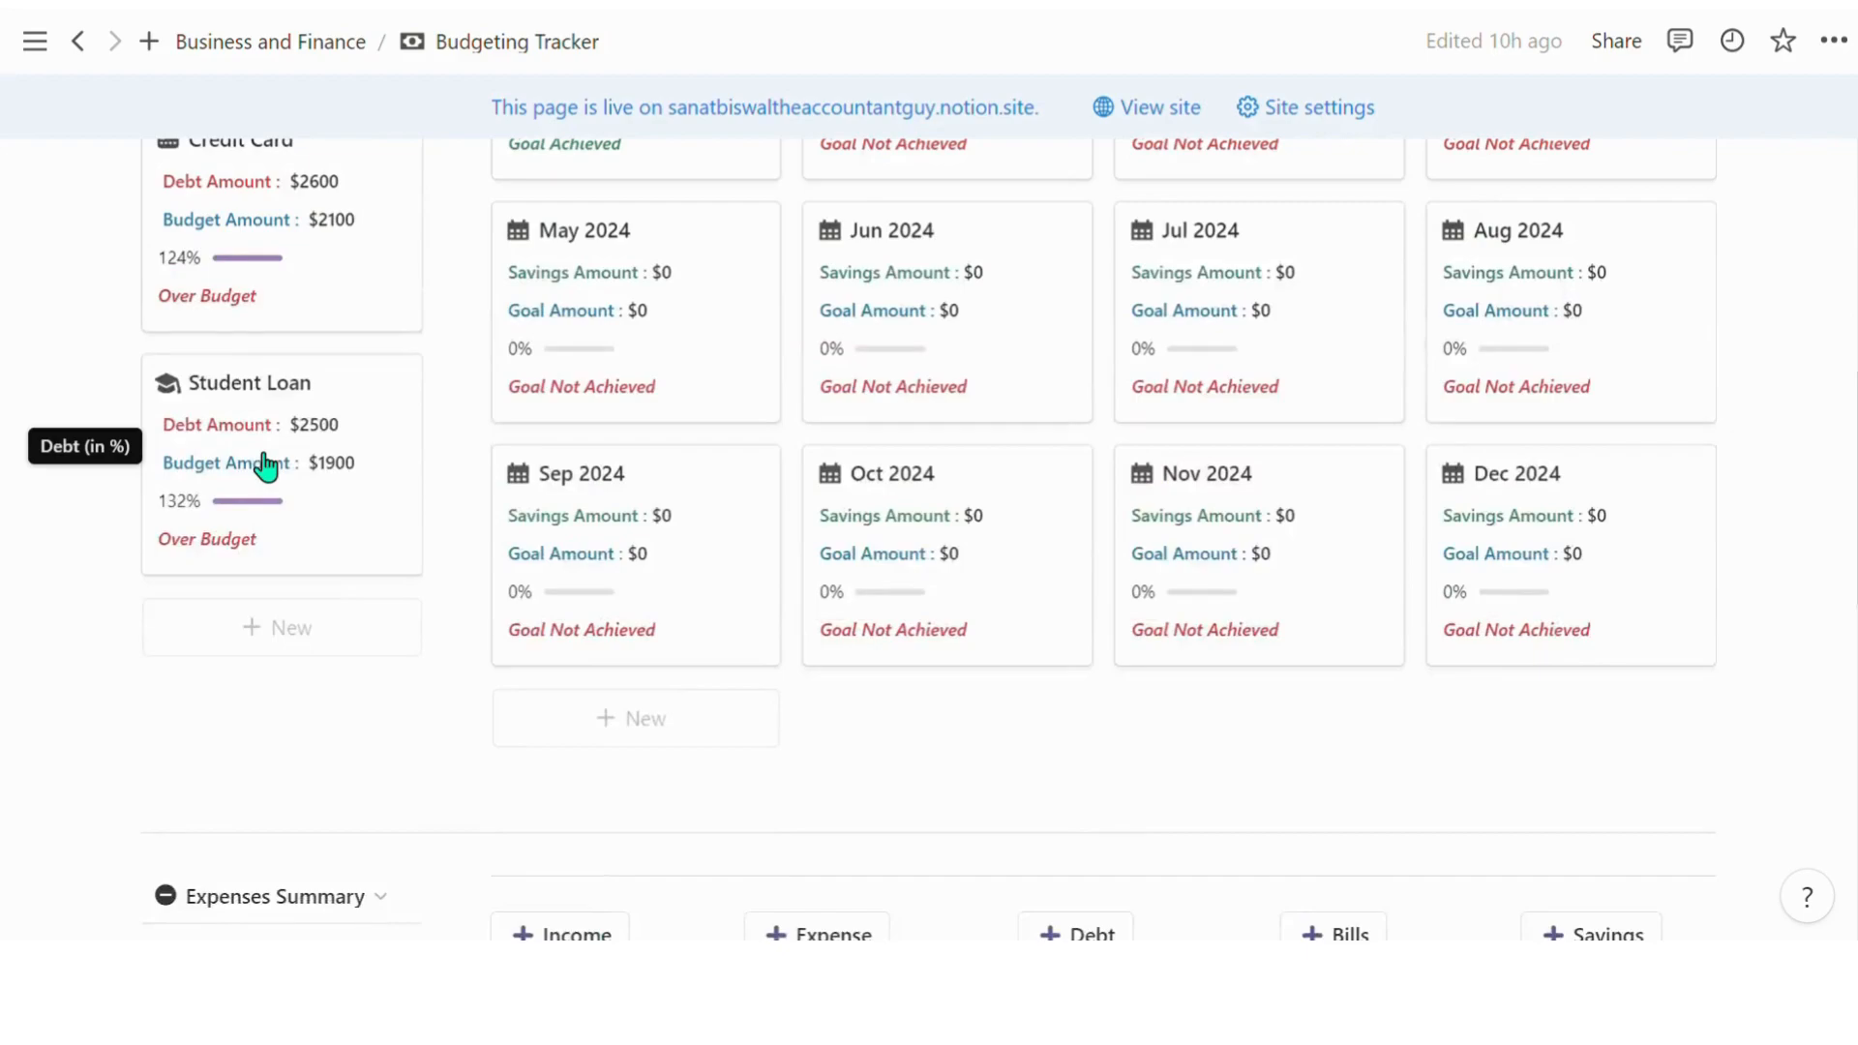
pyautogui.scroll(5, 266, 468)
# Switch the category gallery to Bills Overview to review its cards, then to Savings Overview
pyautogui.click(283, 255)
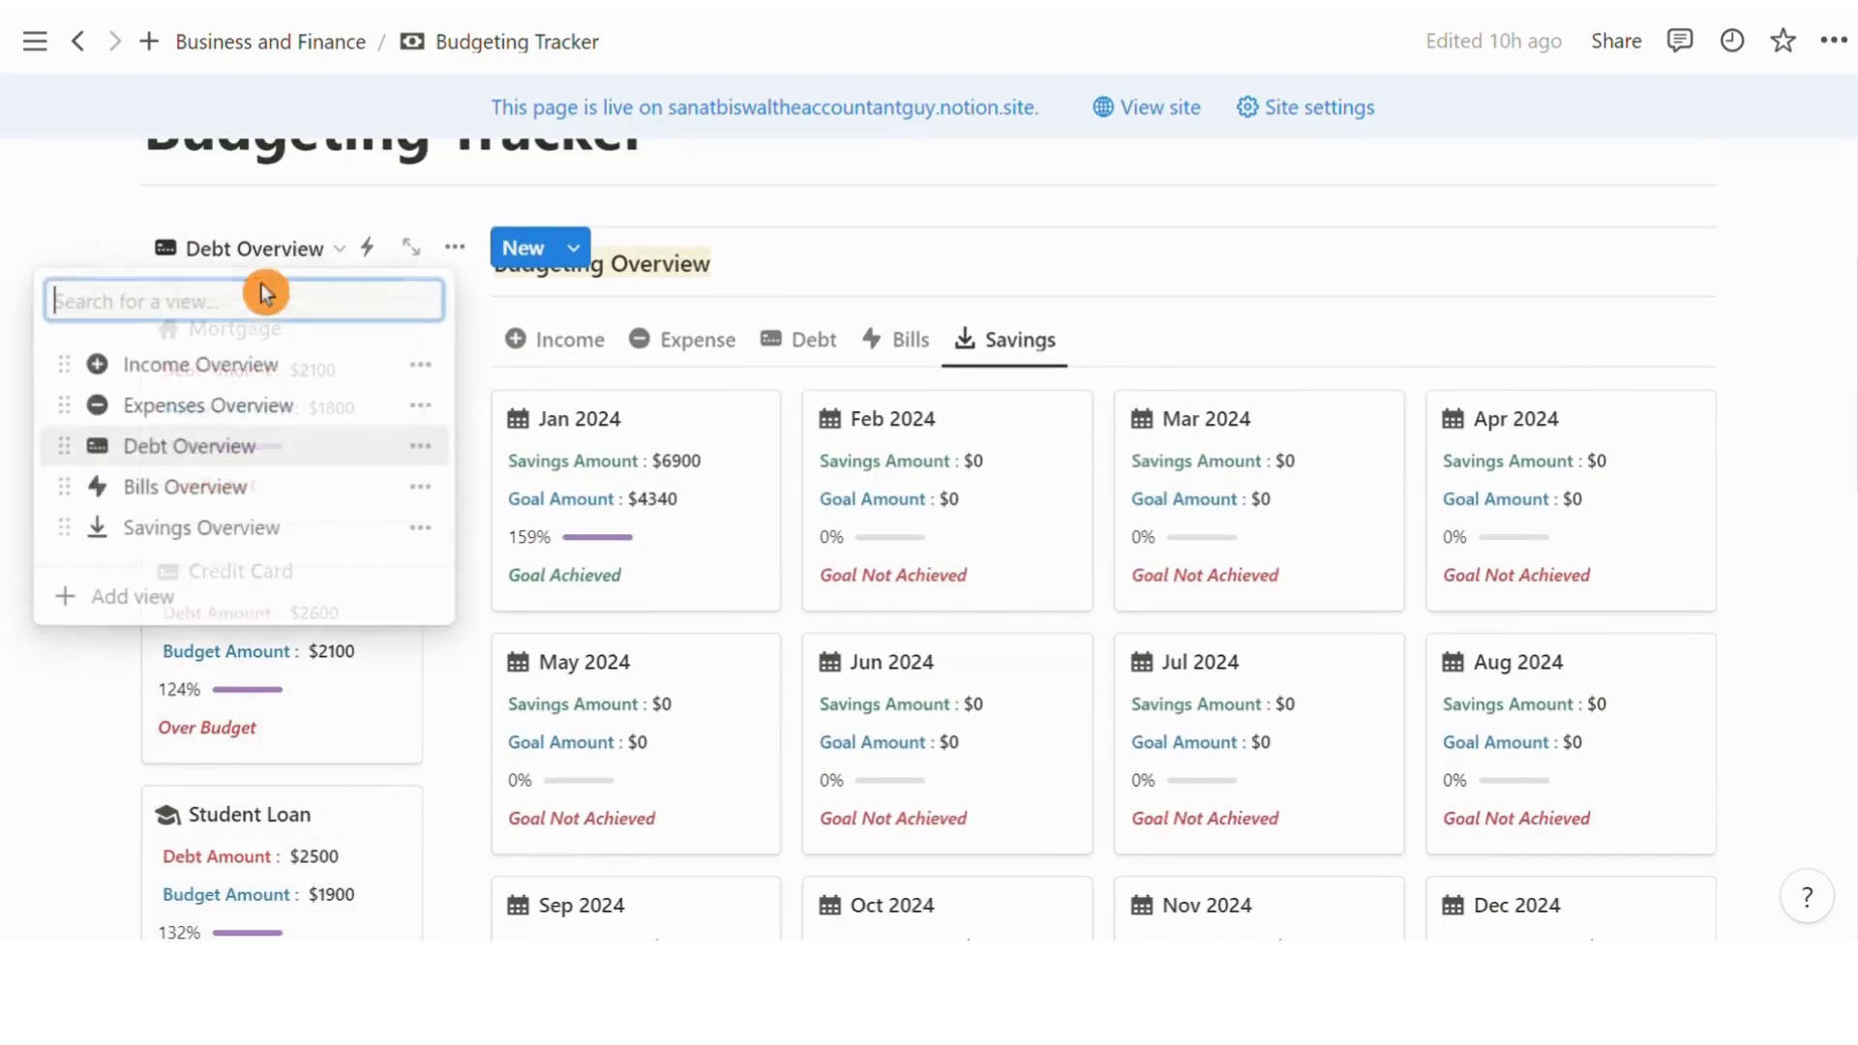
pyautogui.click(193, 487)
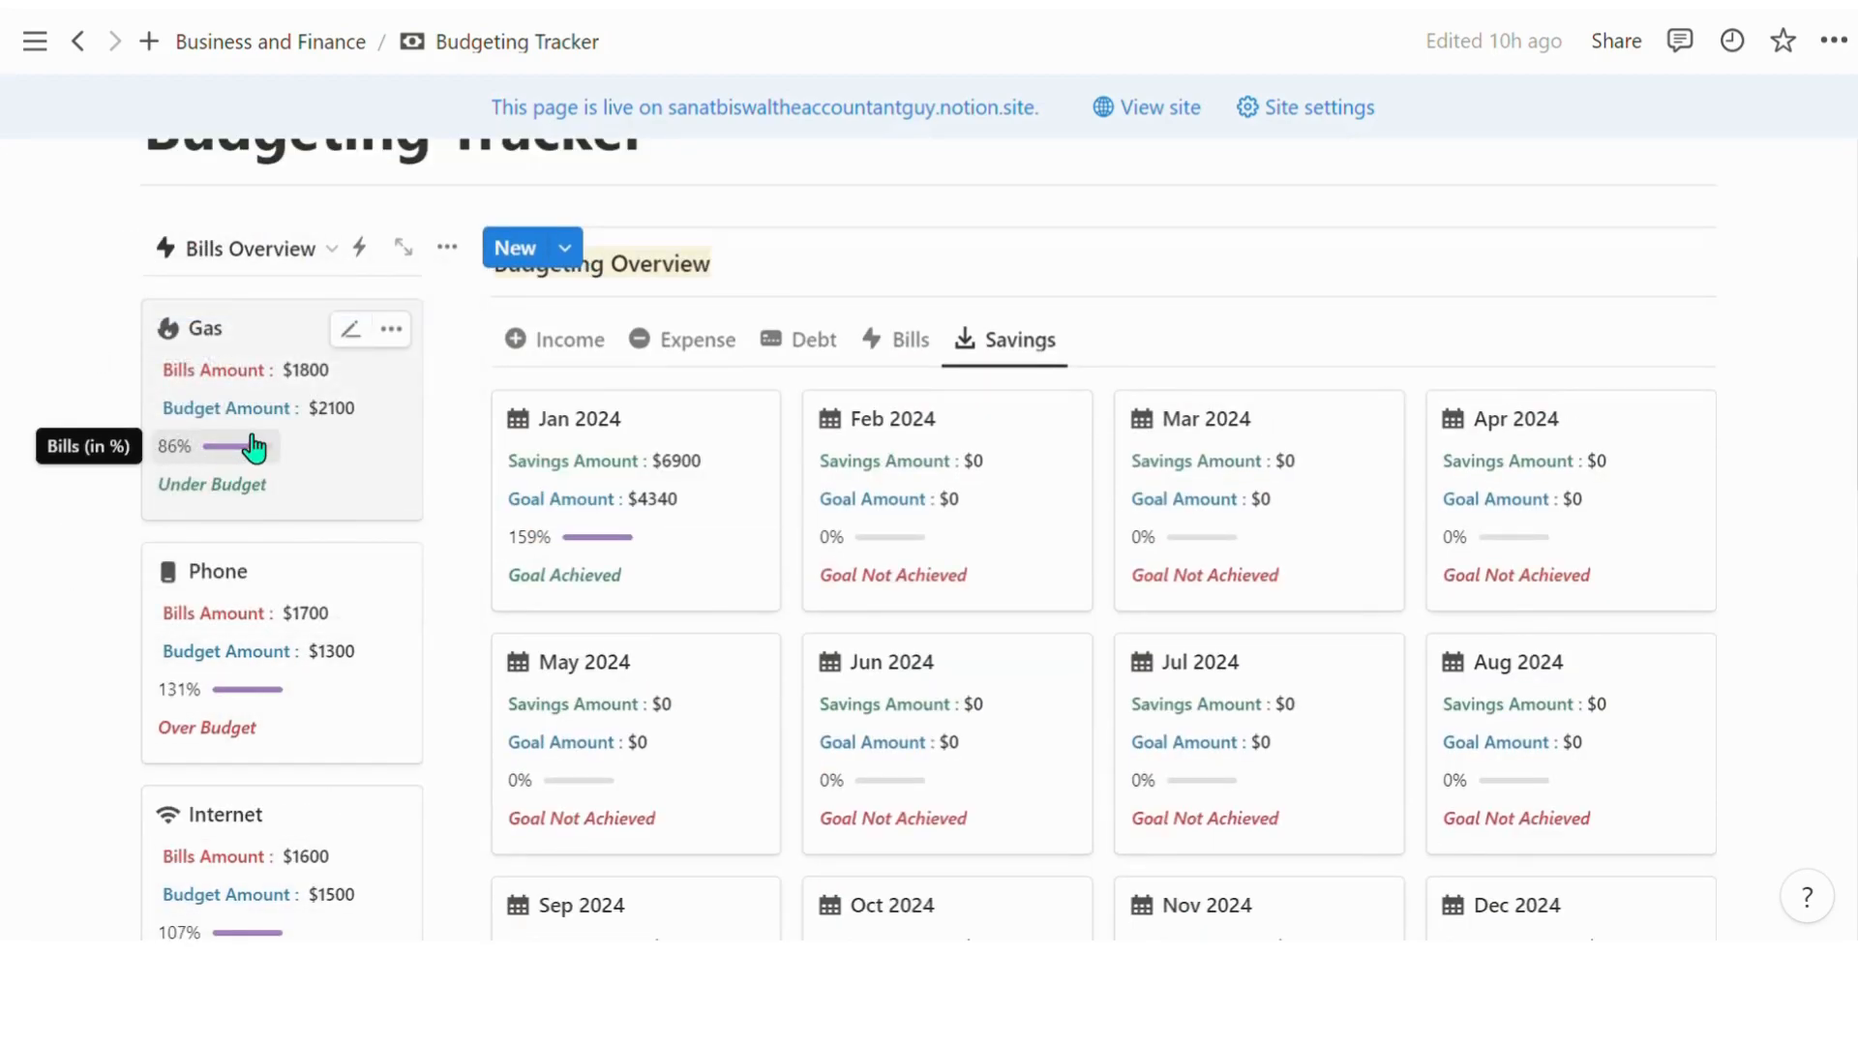
pyautogui.scroll(-3, 266, 475)
pyautogui.scroll(3, 261, 478)
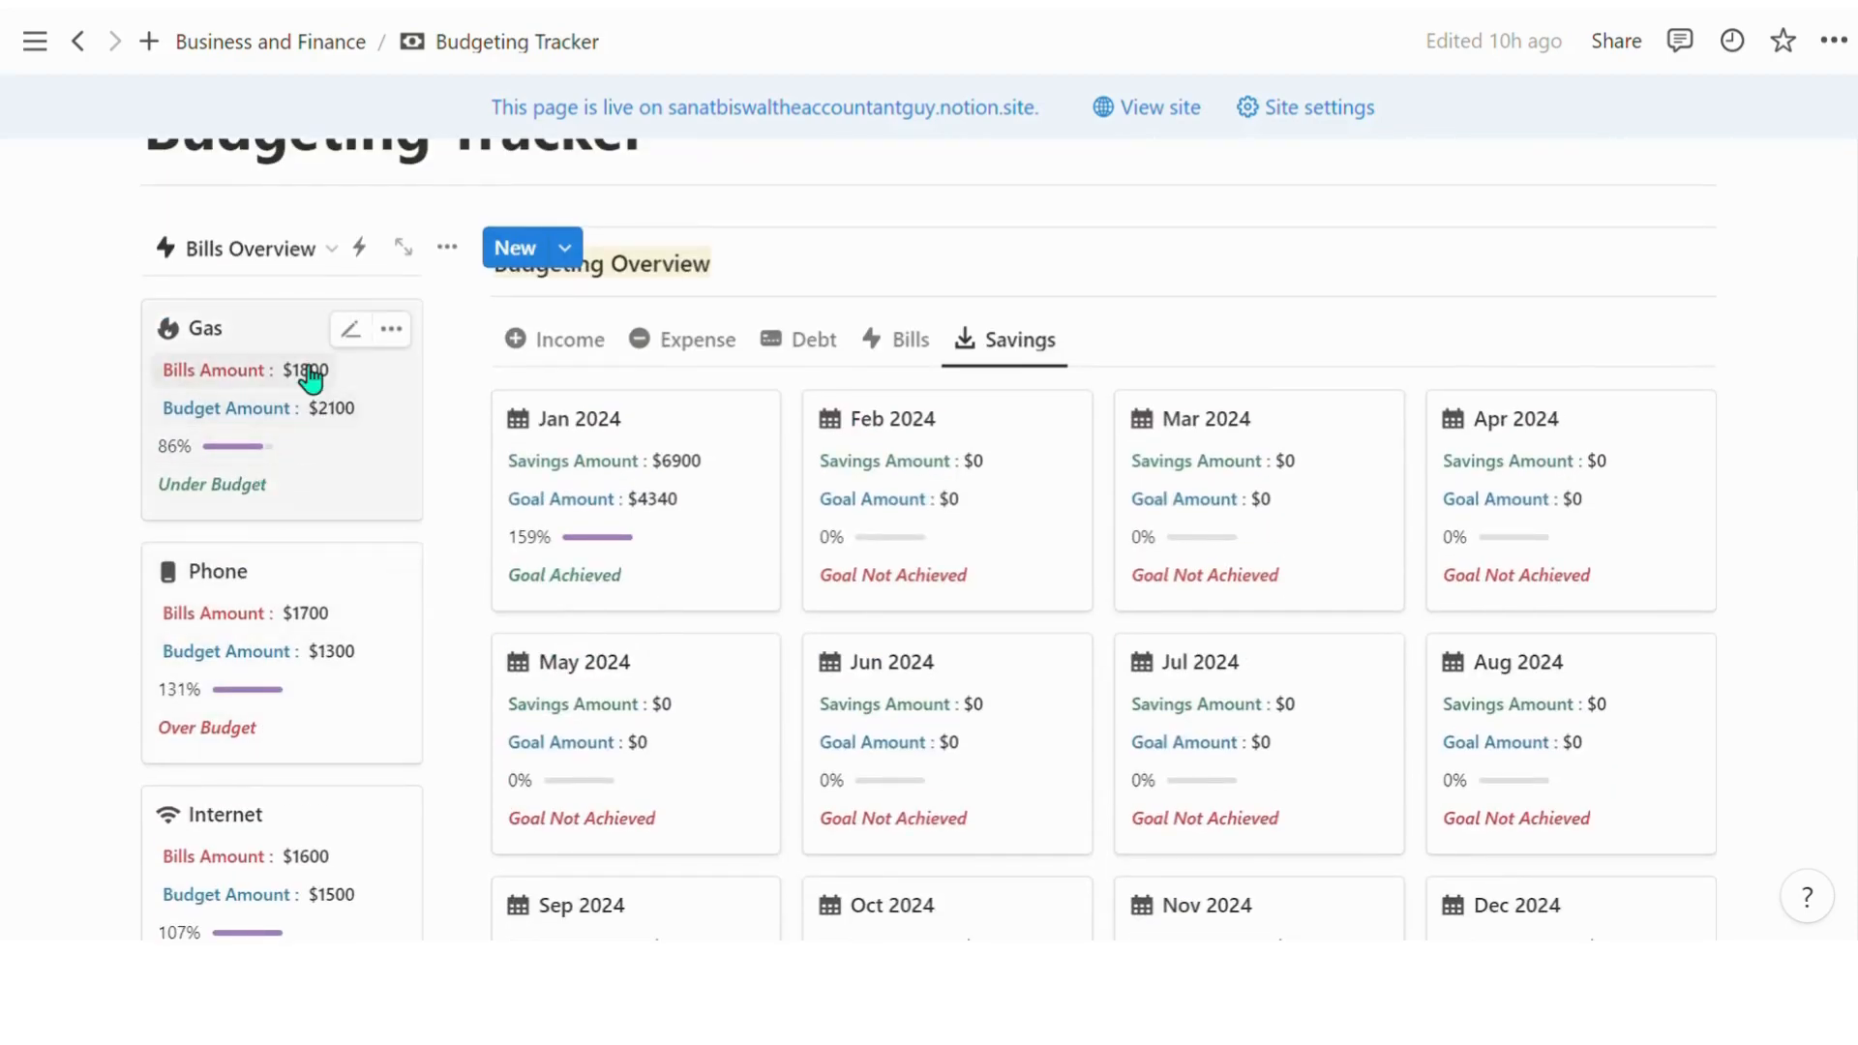
pyautogui.click(284, 257)
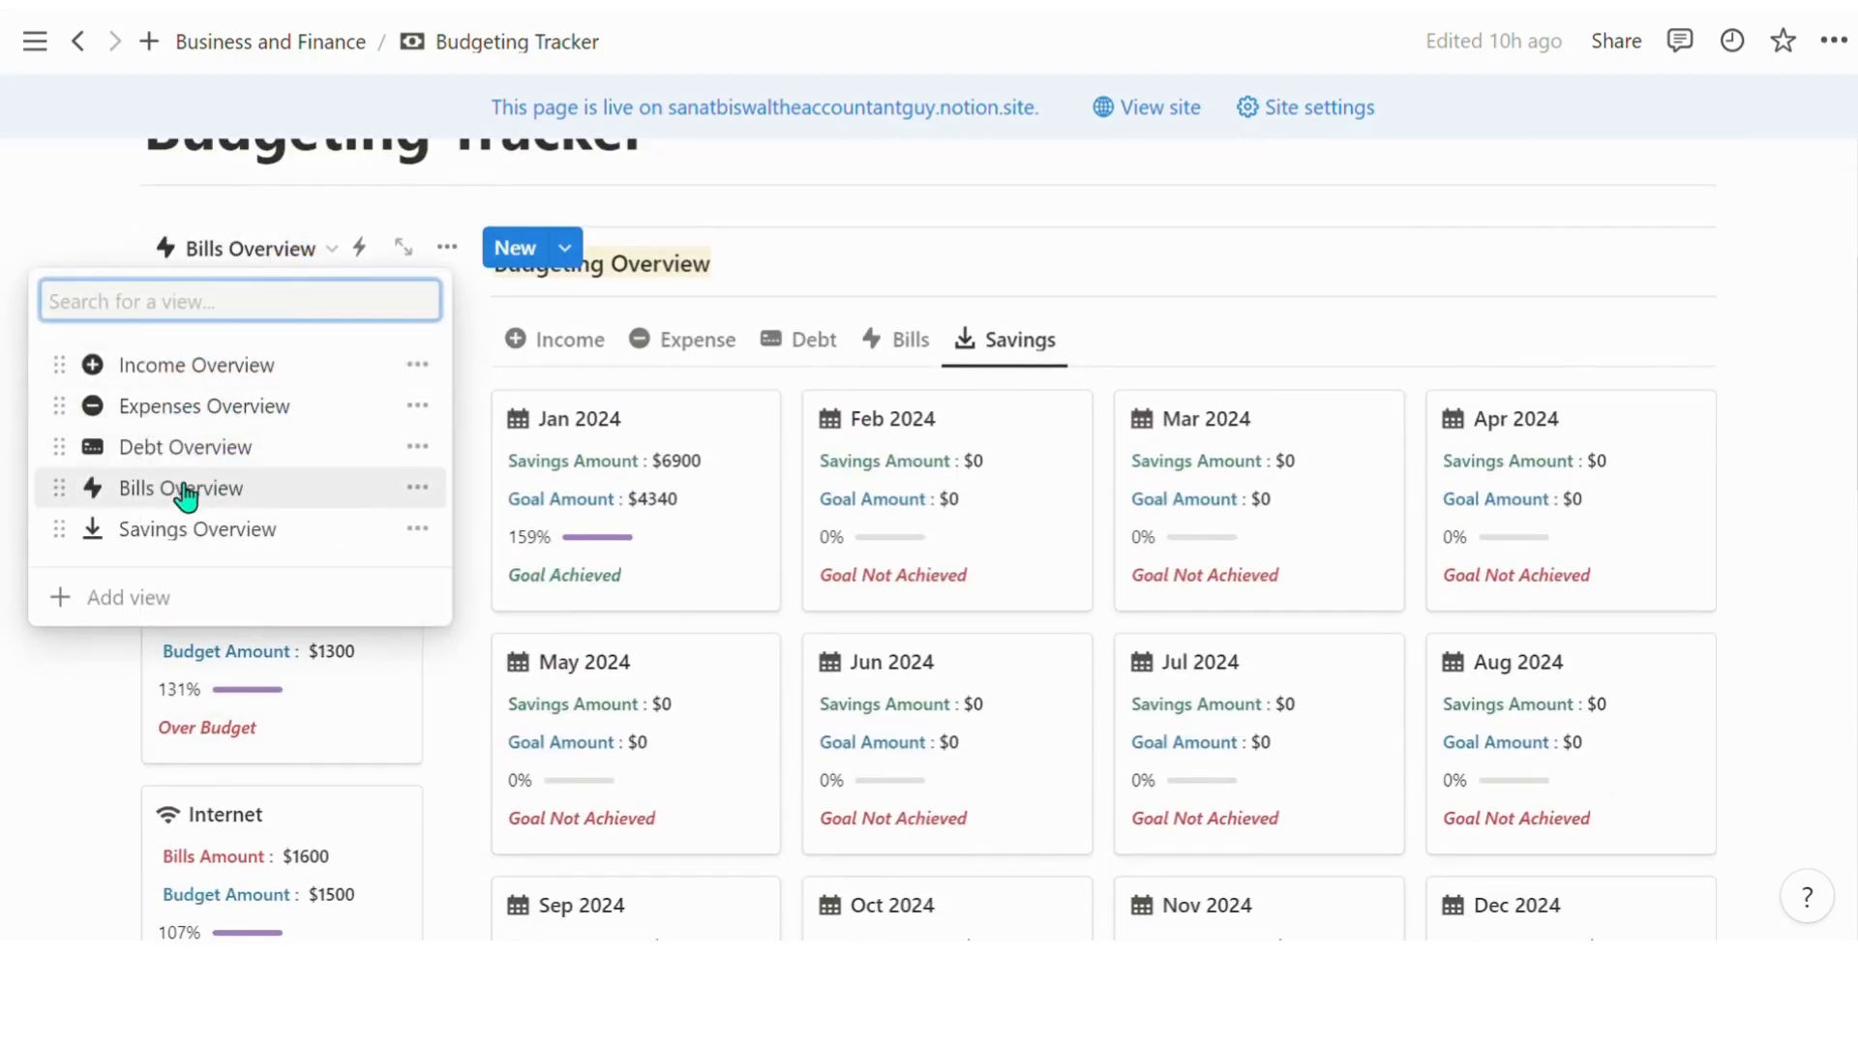
pyautogui.click(172, 527)
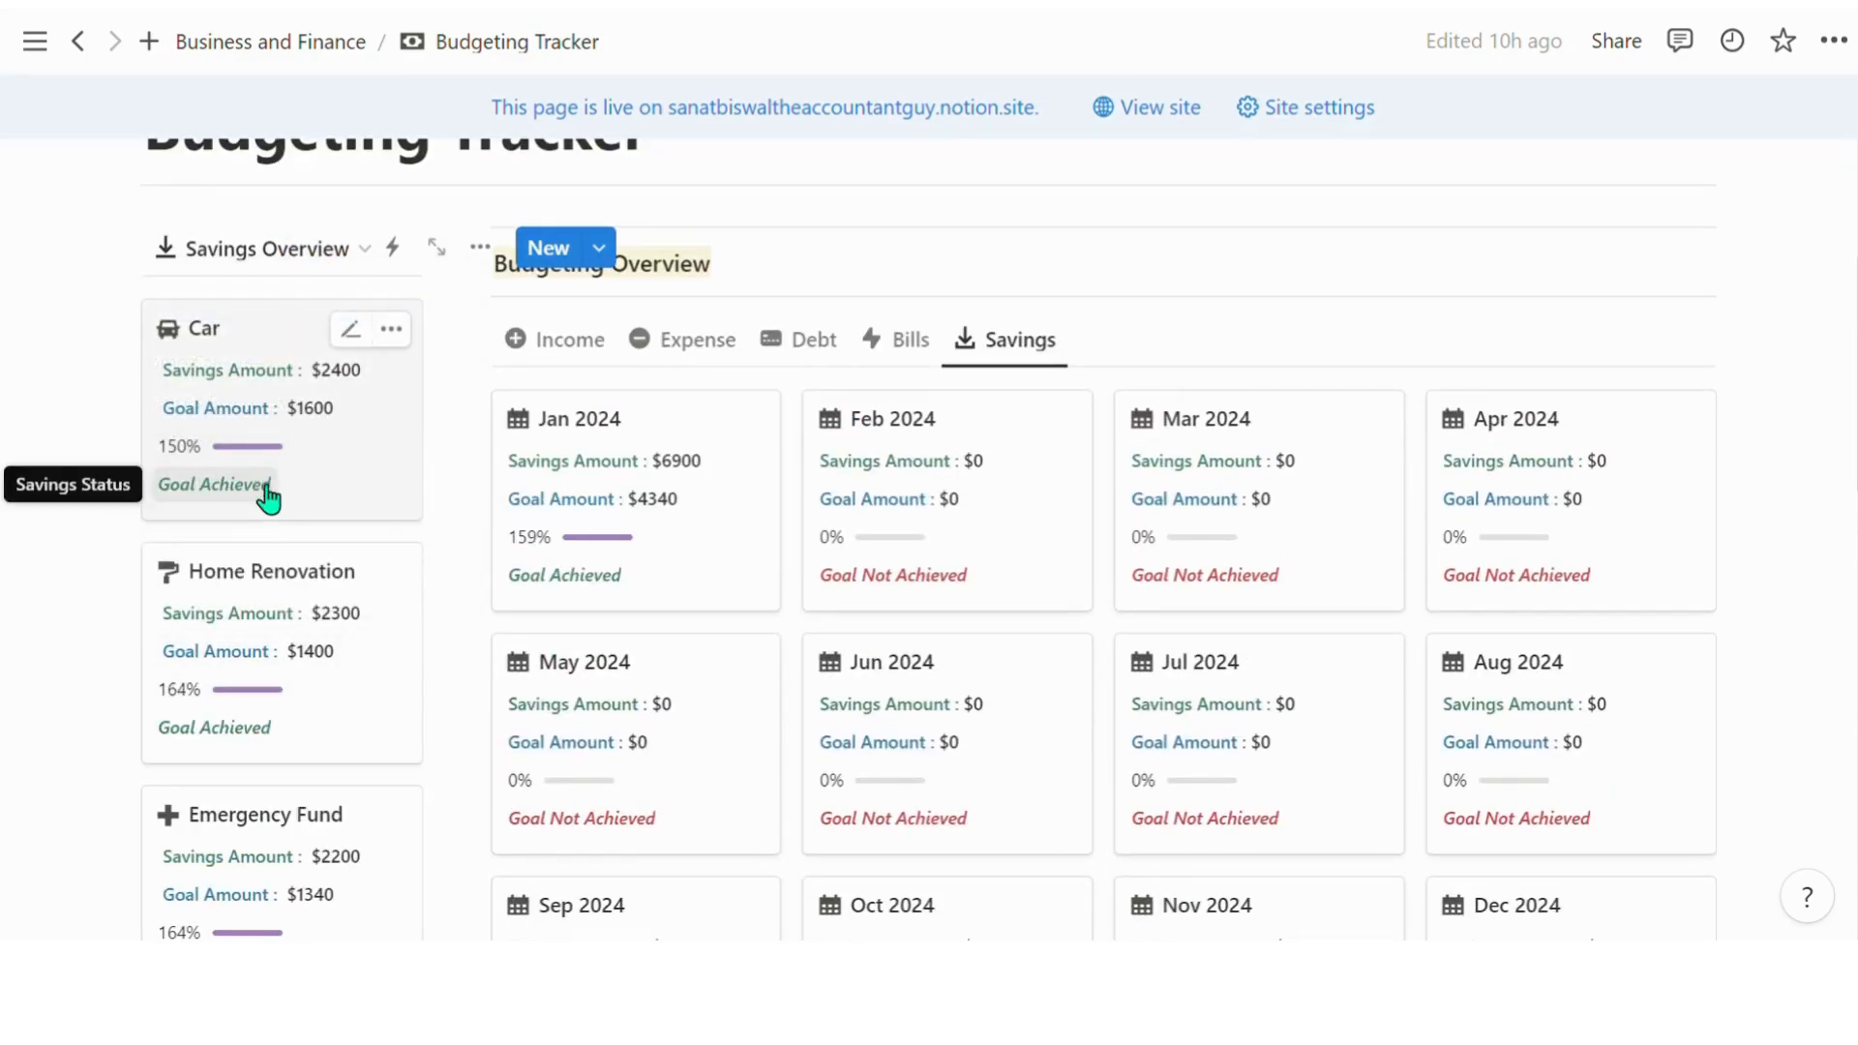
# Examine the Expenses Summary, the entry-adding buttons and the January 2024 expense table
pyautogui.scroll(-10, 473, 489)
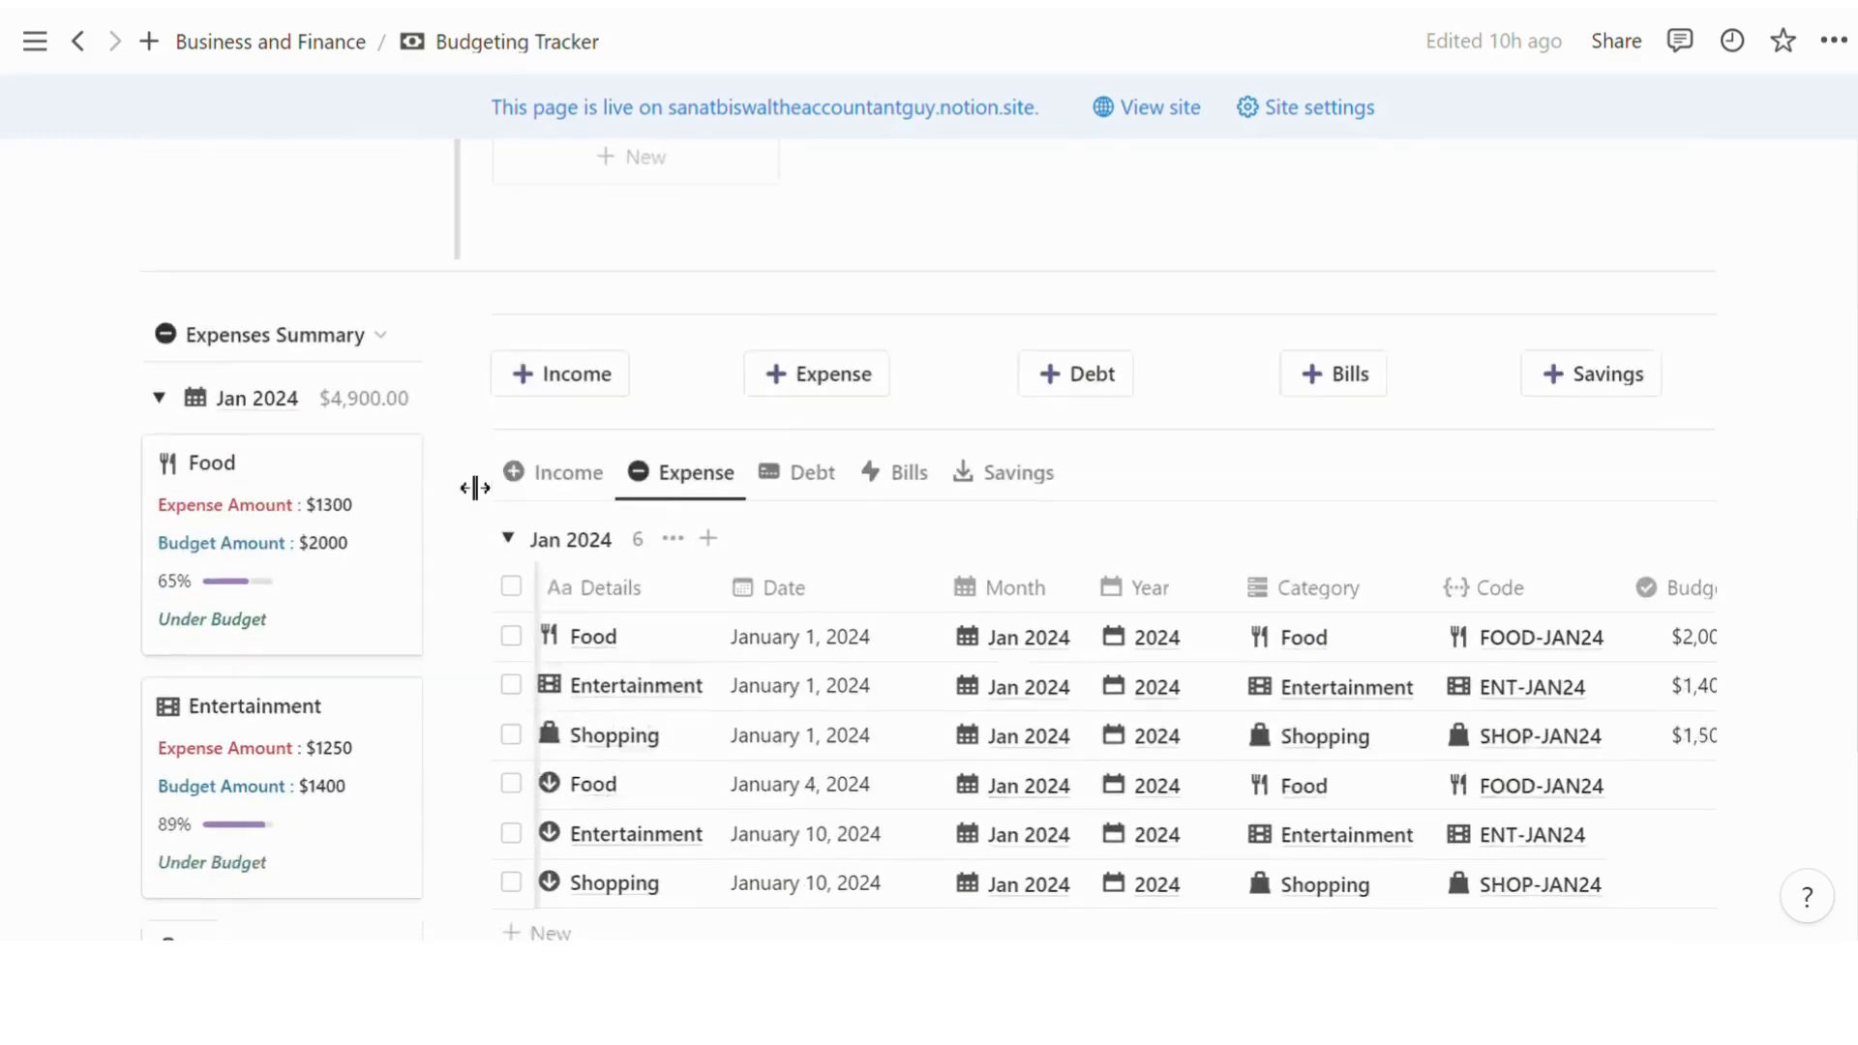
pyautogui.scroll(-3, 853, 629)
pyautogui.moveTo(888, 782); pyautogui.dragTo(1811, 523)
pyautogui.scroll(3, 1811, 523)
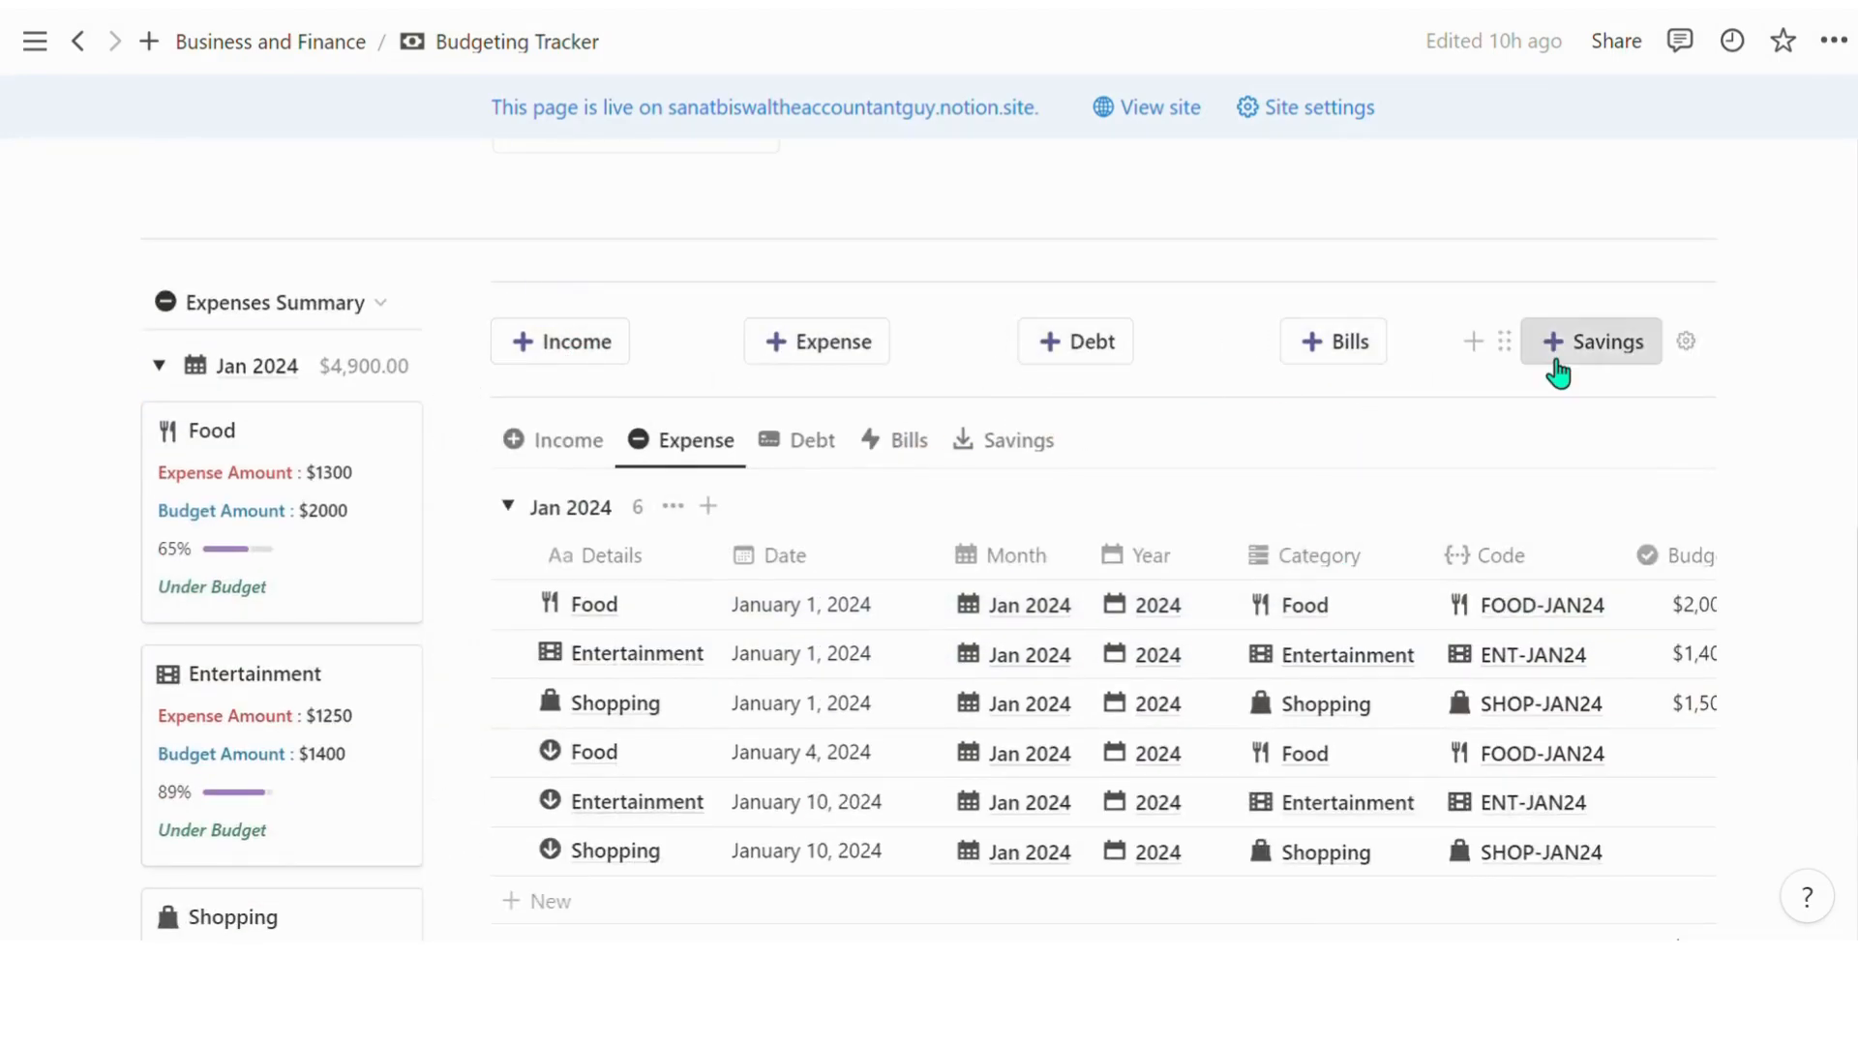
# Show the Income view of the transaction table and add a new income entry
pyautogui.click(590, 447)
pyautogui.click(566, 341)
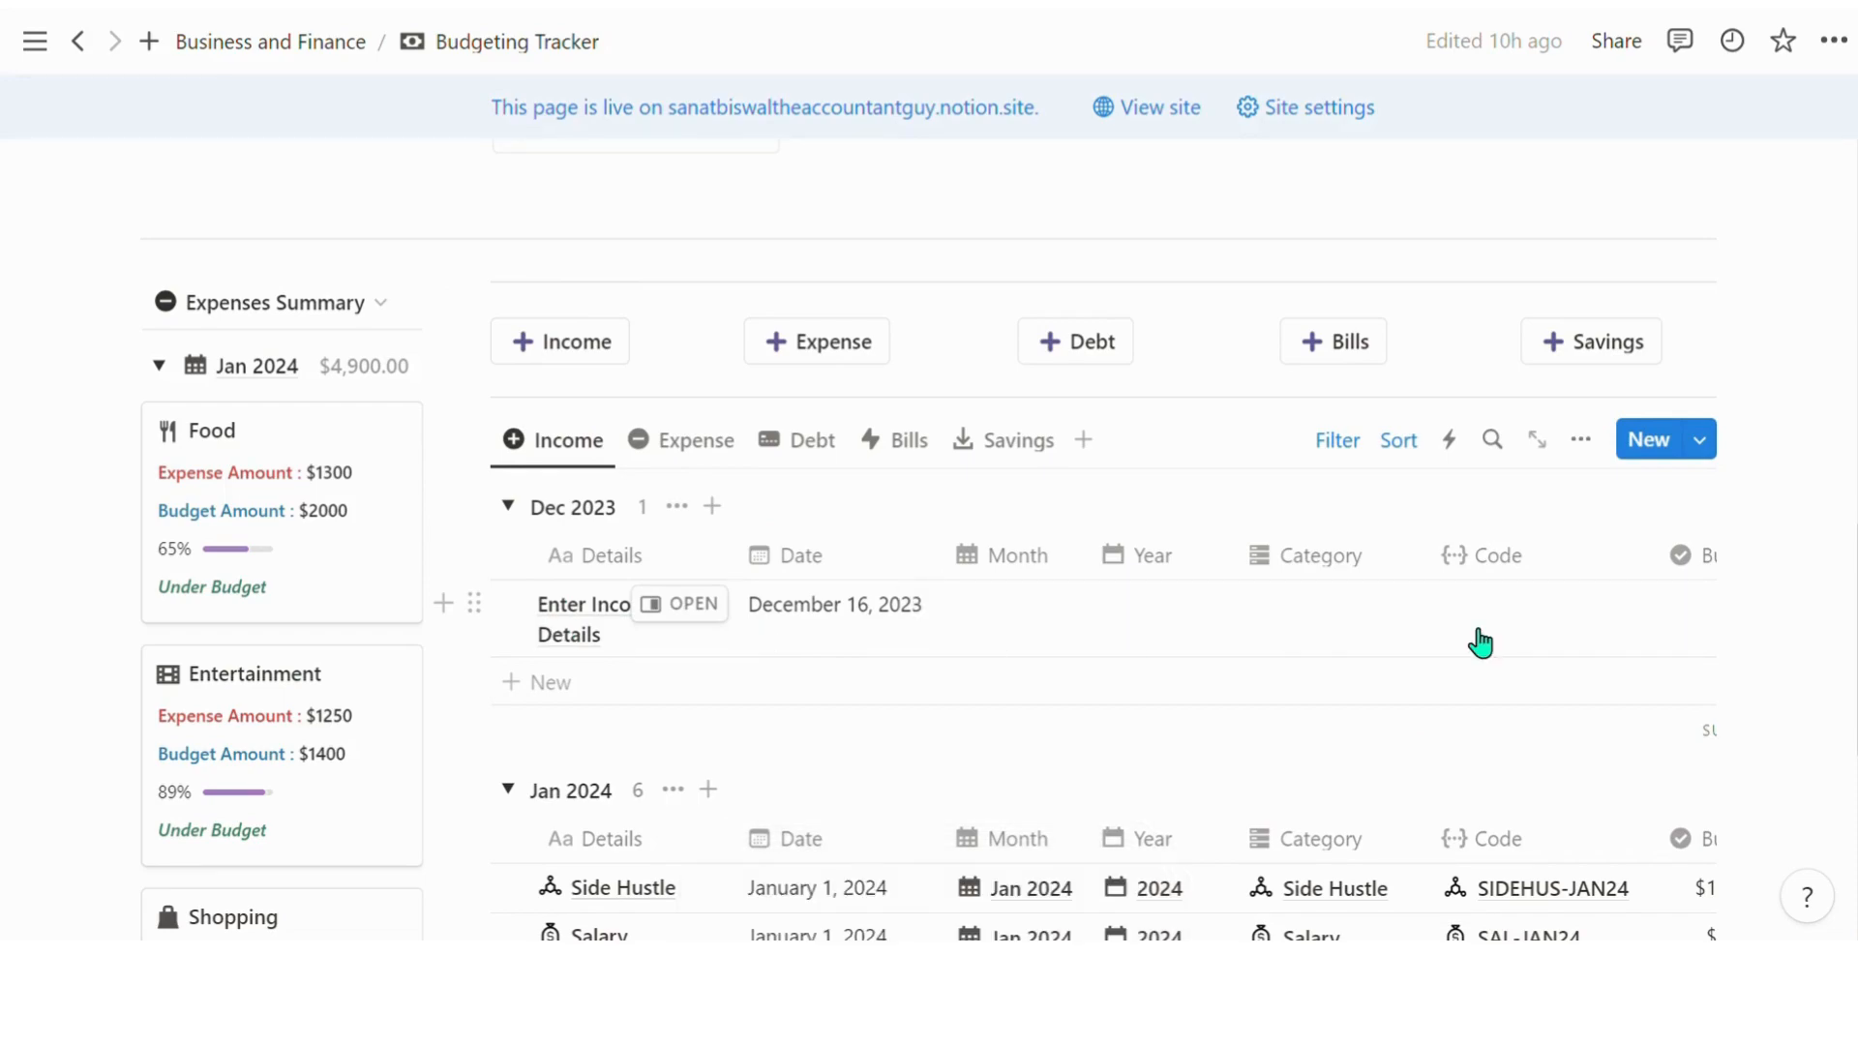
# Look up Feb 2025 in the Month relation of the January 31 Interest Income entry, and close the list
pyautogui.scroll(-5, 761, 610)
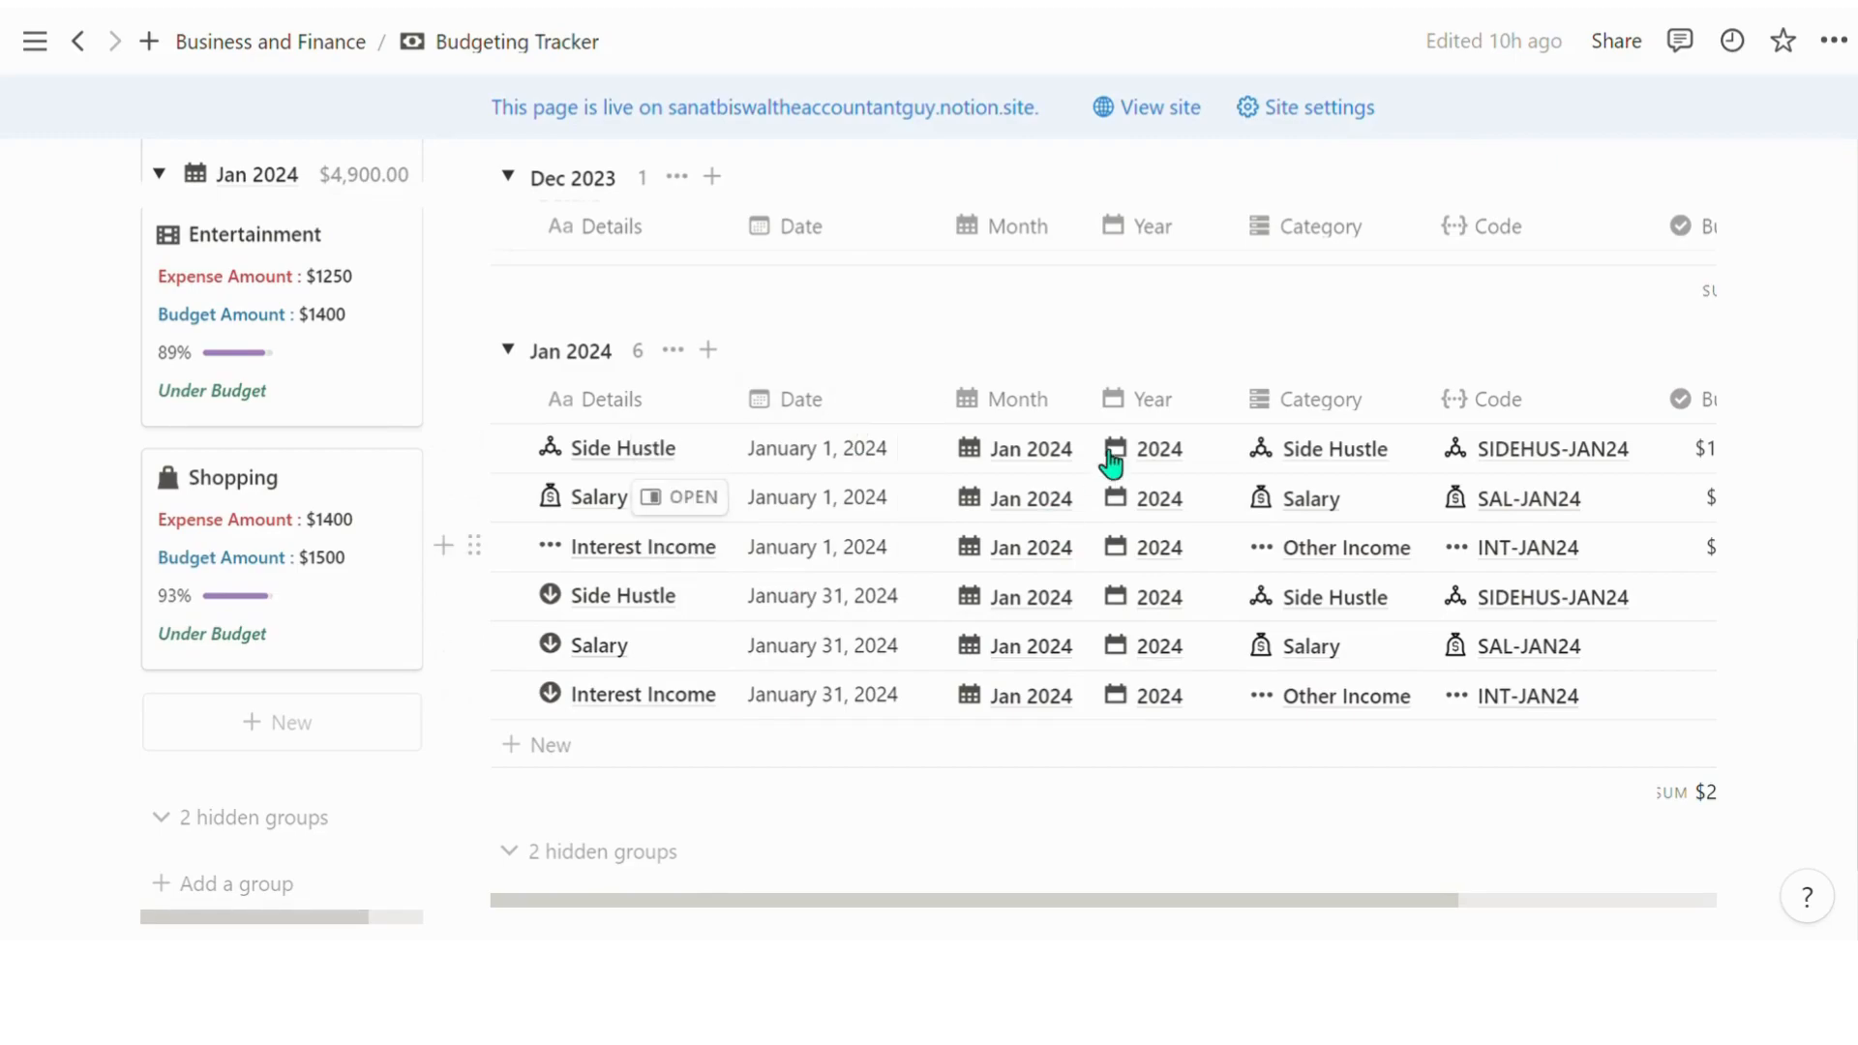
pyautogui.click(1035, 708)
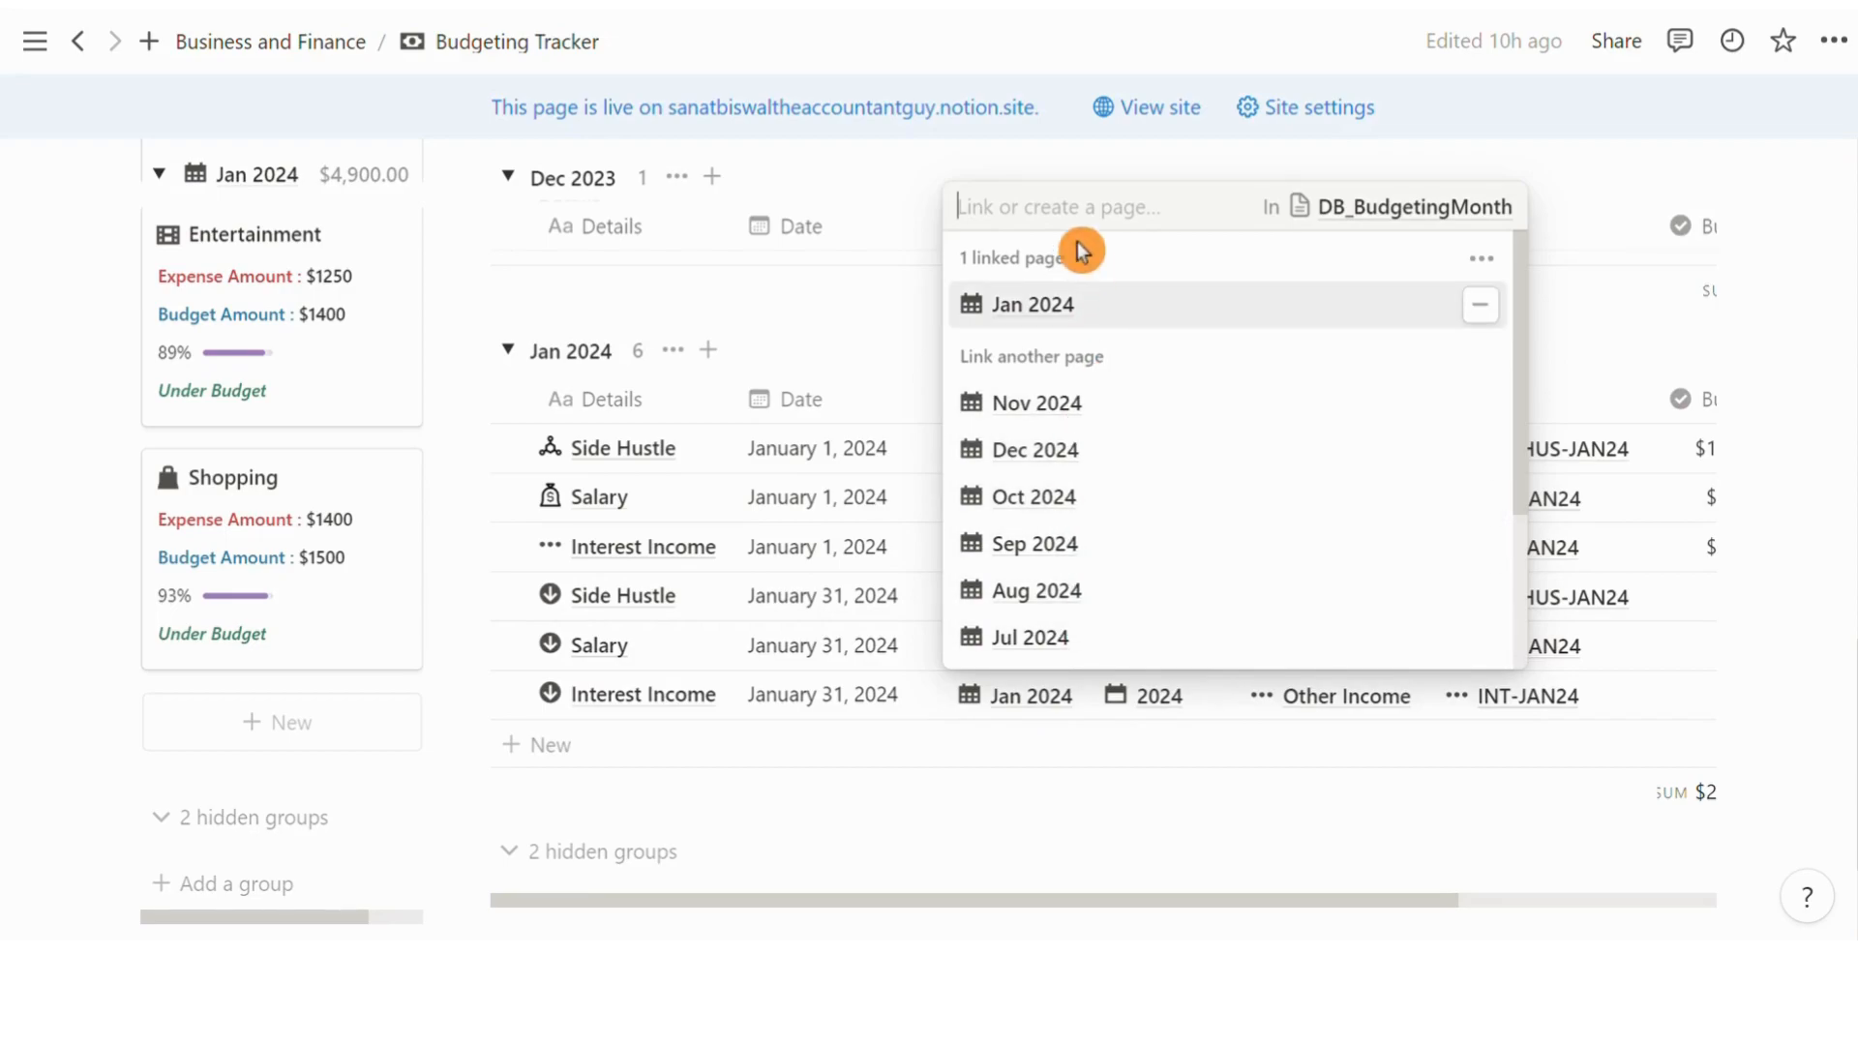
pyautogui.click(844, 637)
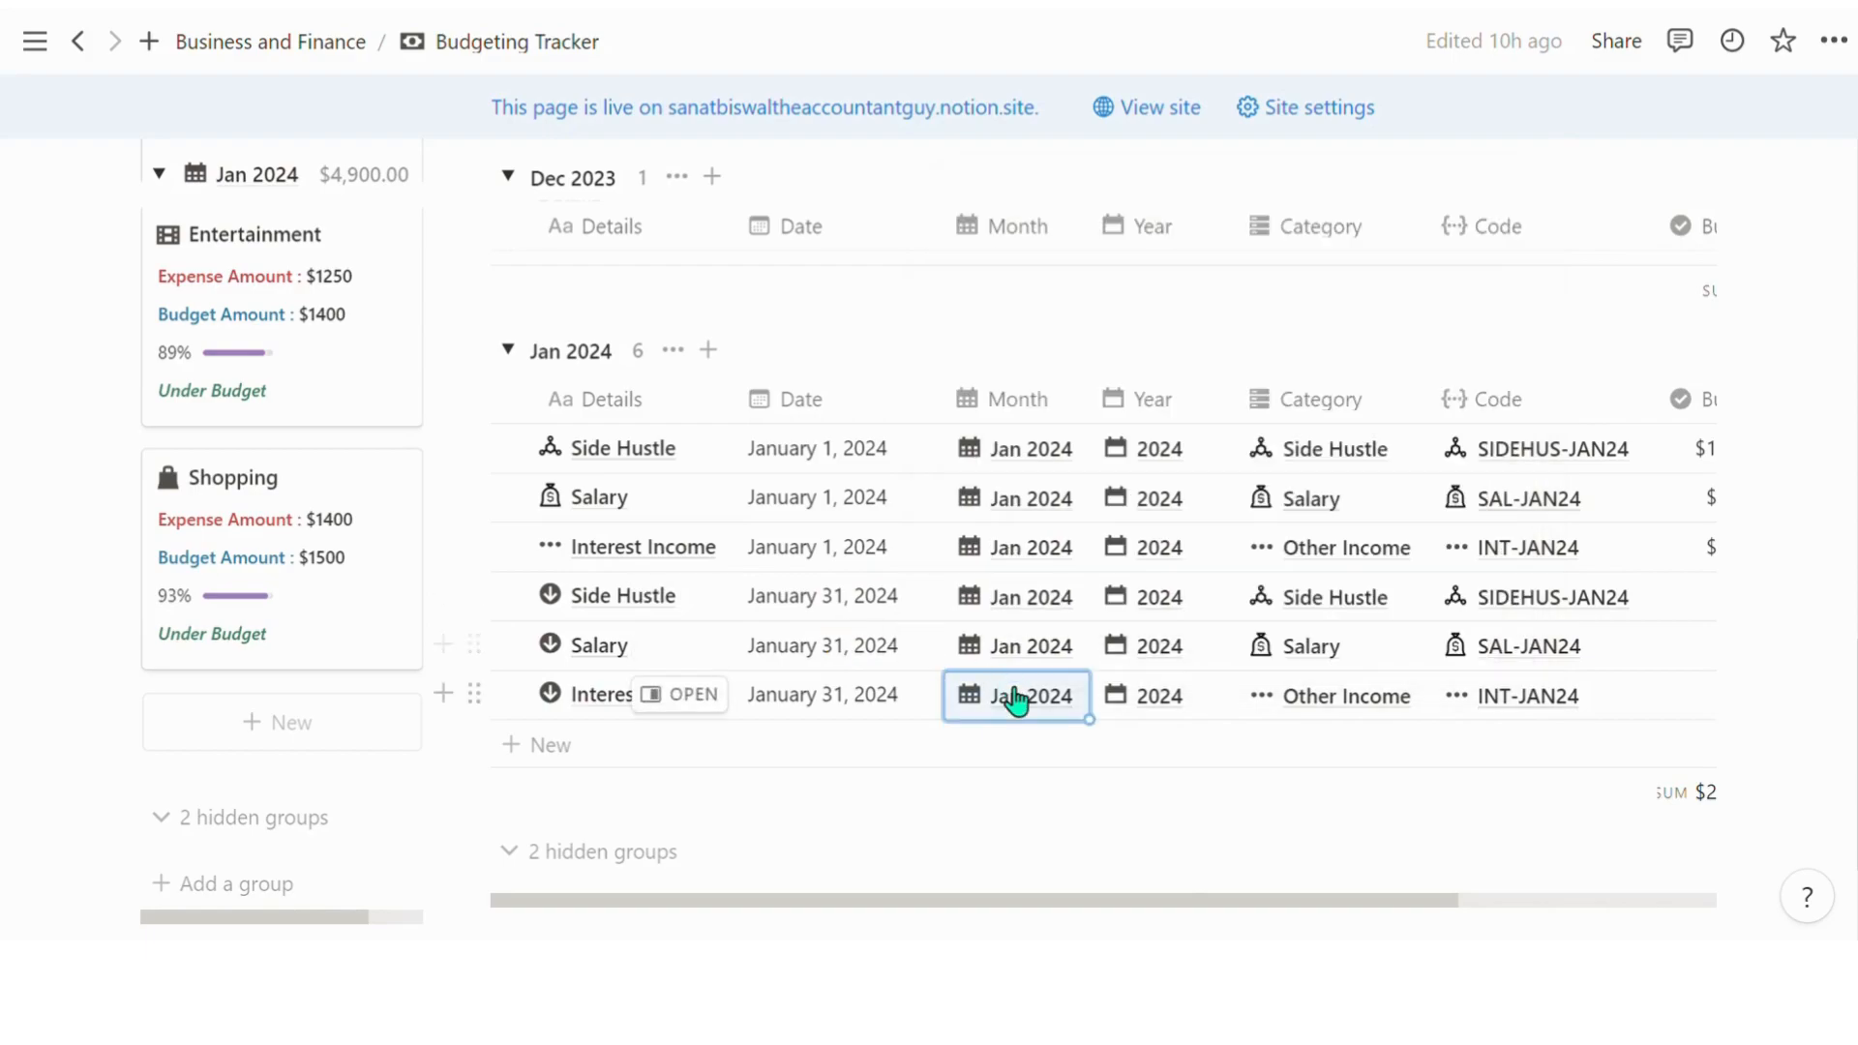
pyautogui.click(1015, 700)
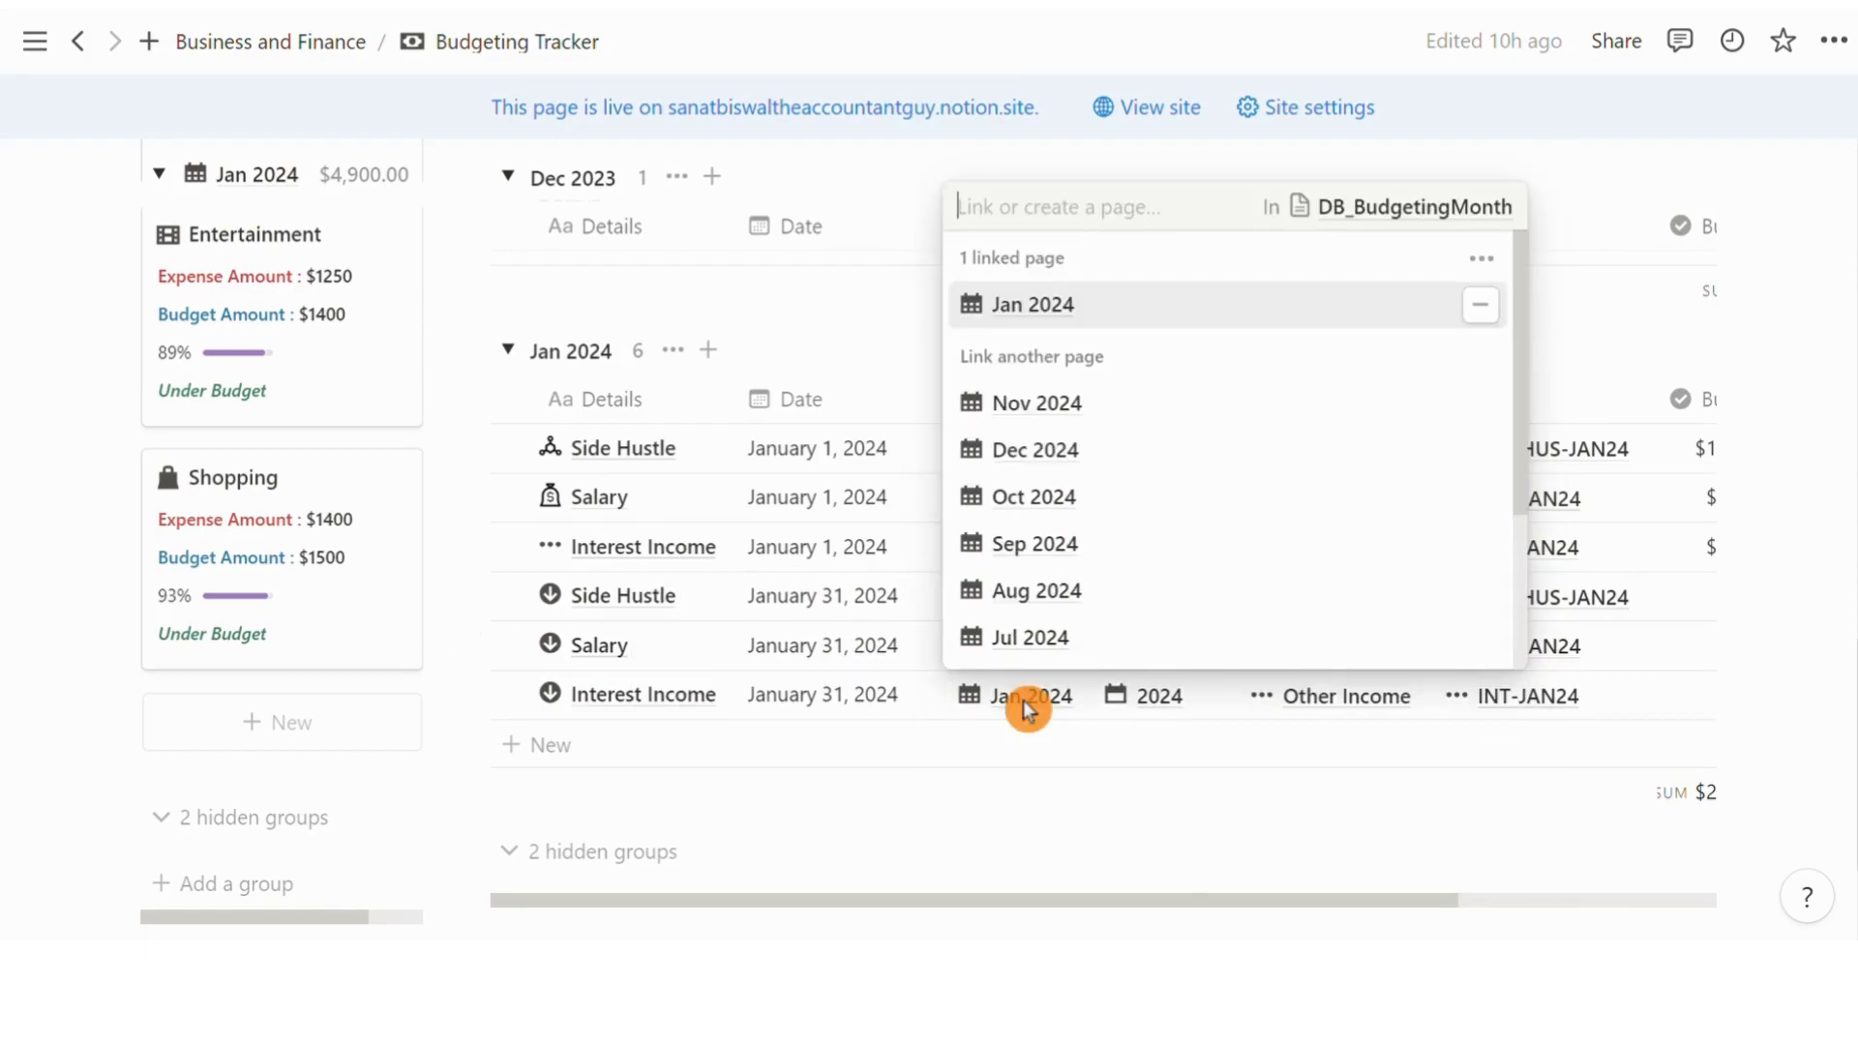
pyautogui.write('feb')
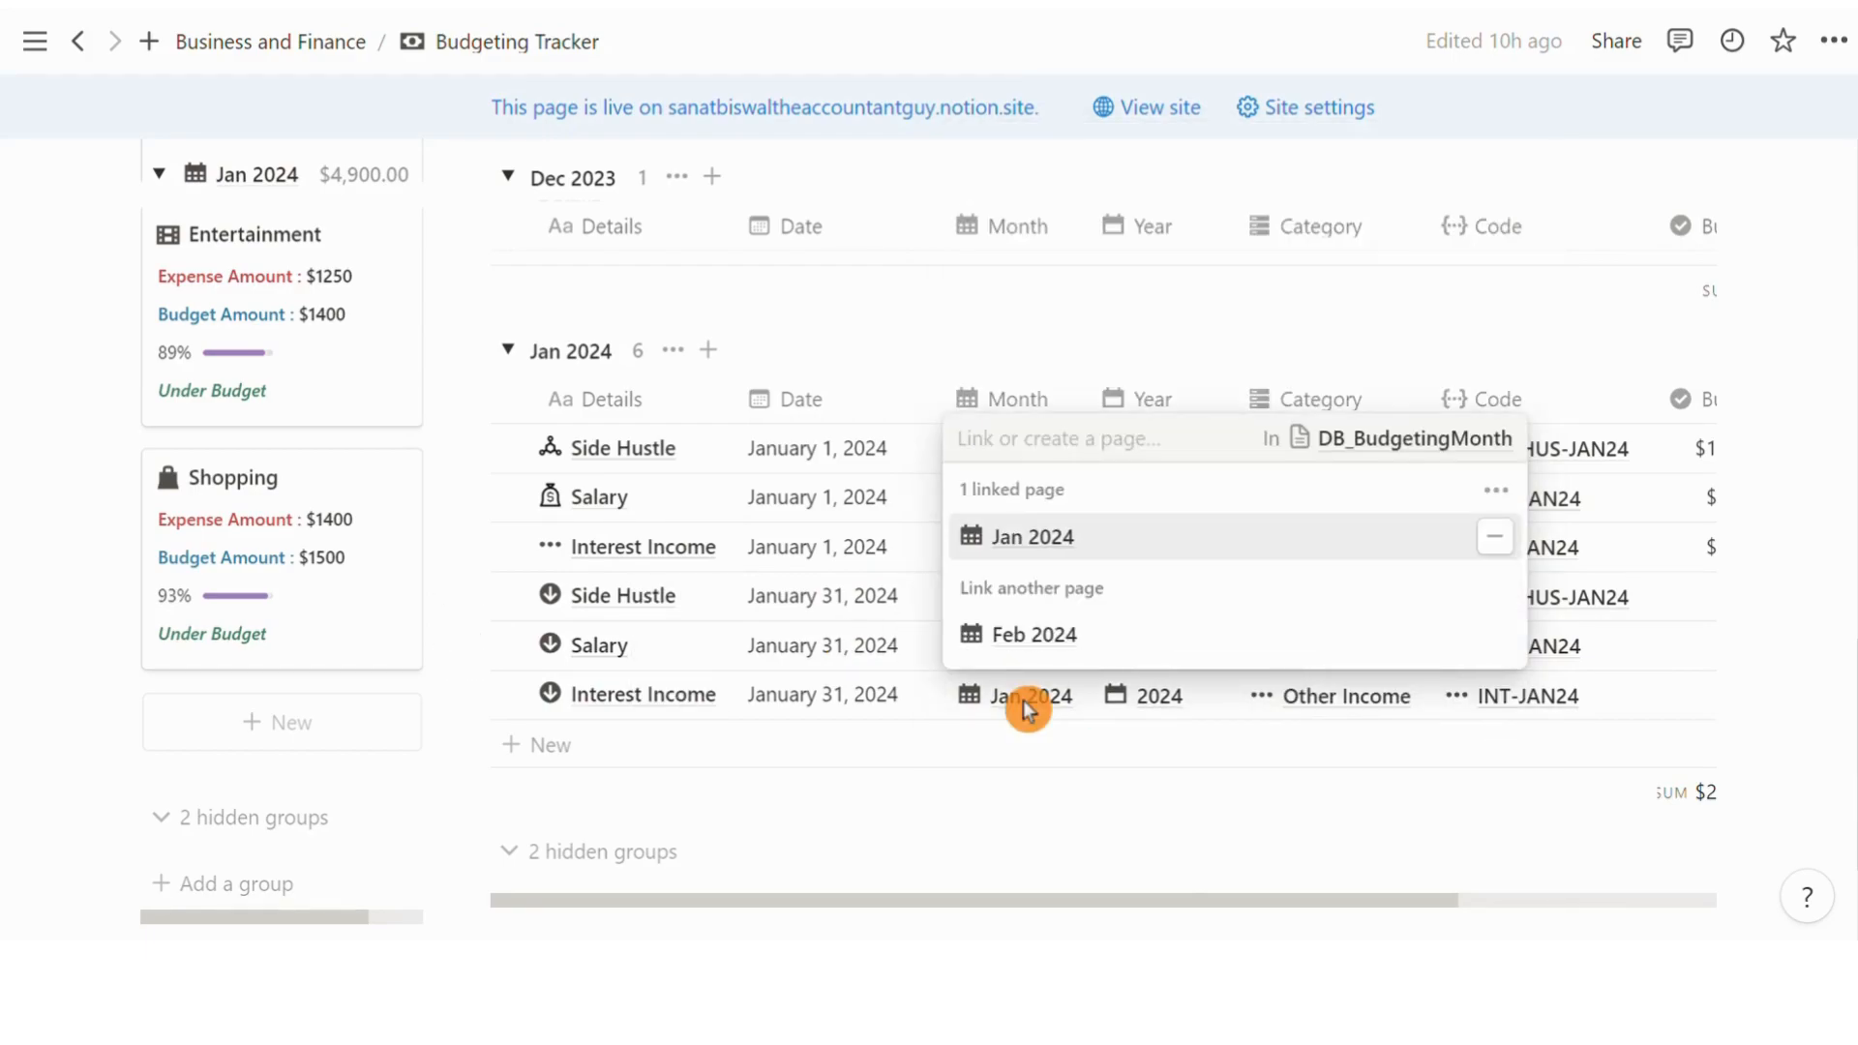
pyautogui.write('Feb 2025')
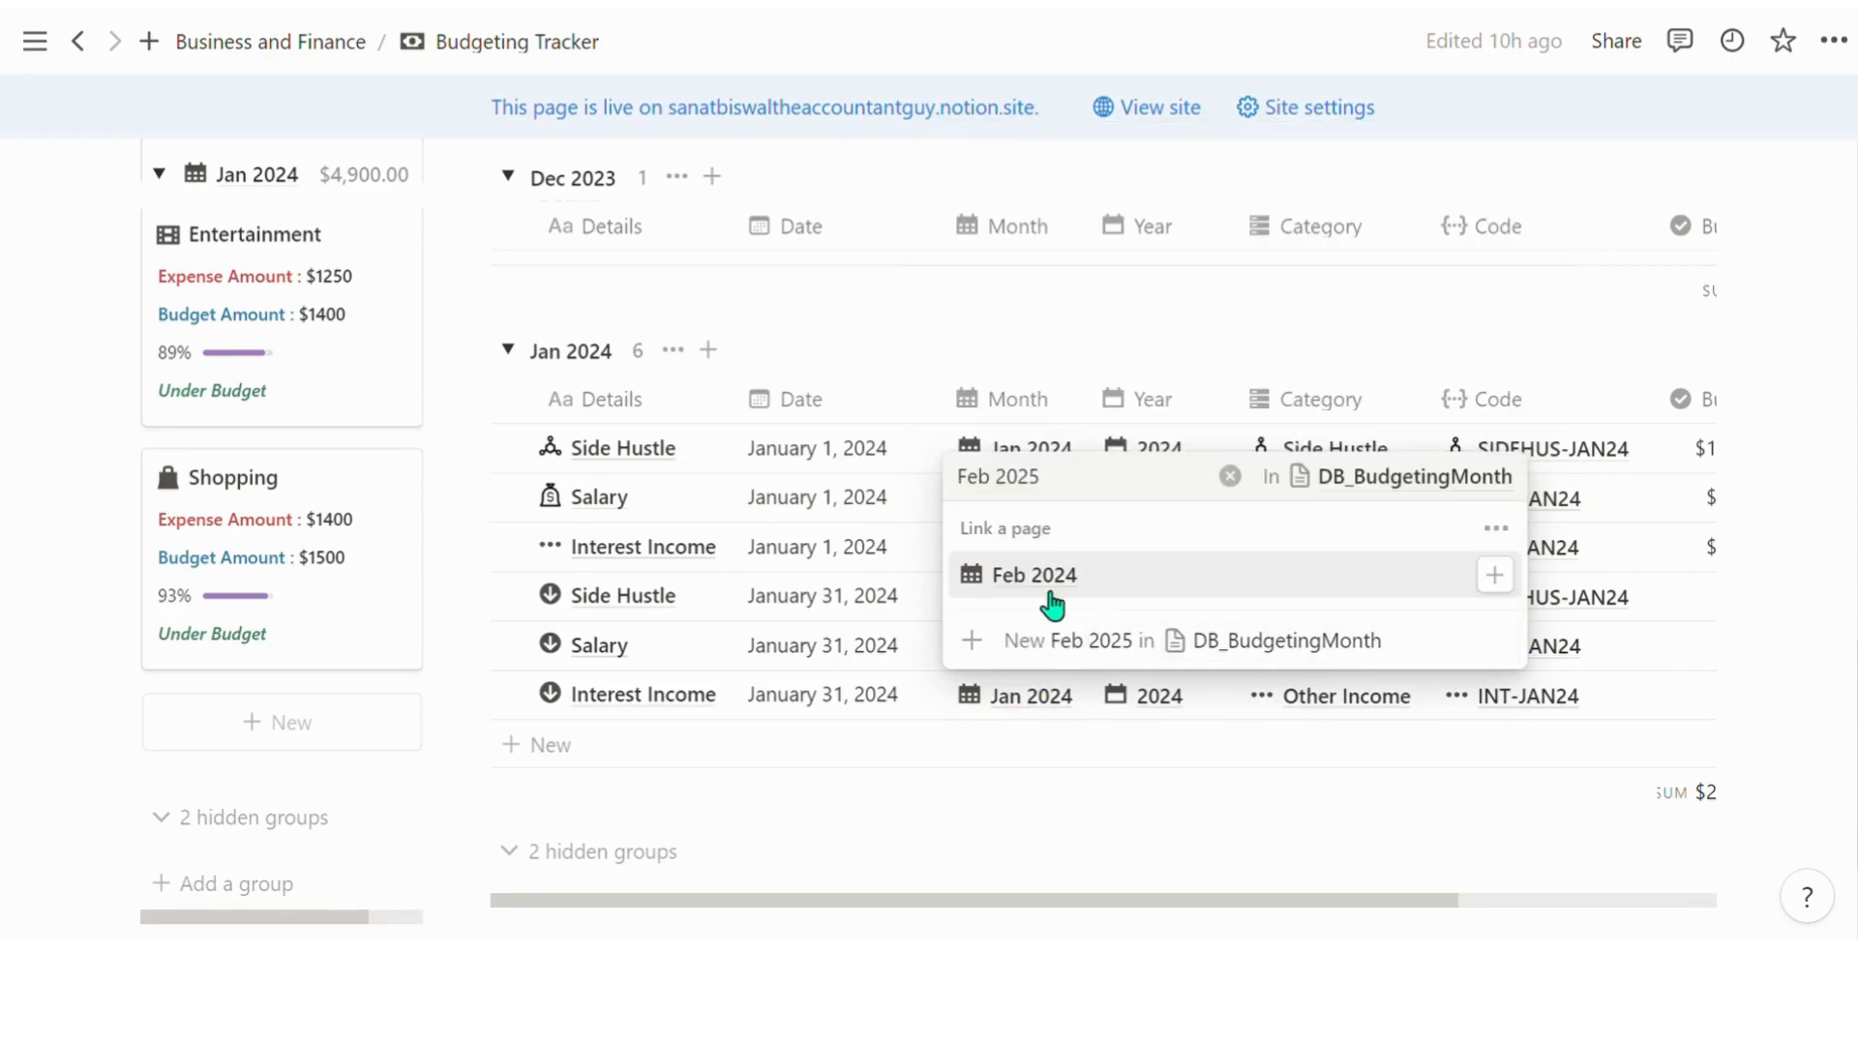
pyautogui.press('Escape')
# Look up 2025 in the Year relation of the January 1 Salary entry, and close the list
pyautogui.click(1146, 499)
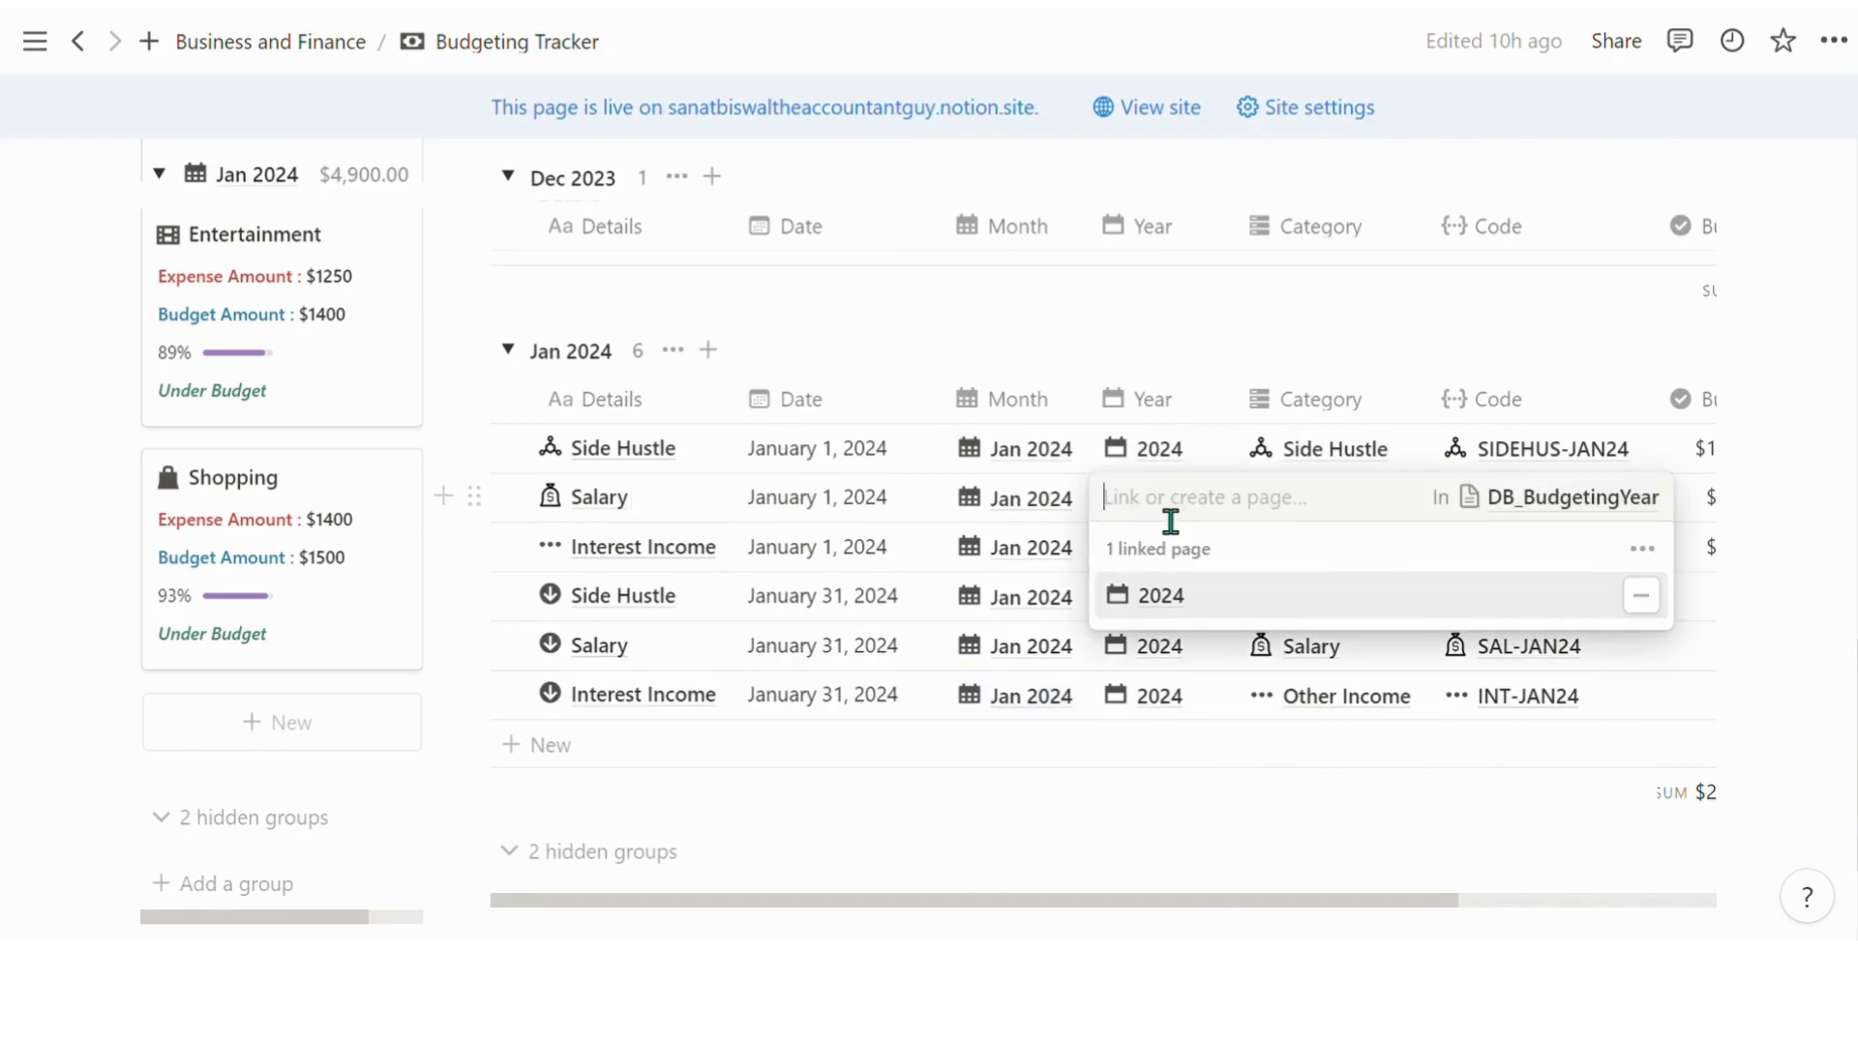
pyautogui.write('2025')
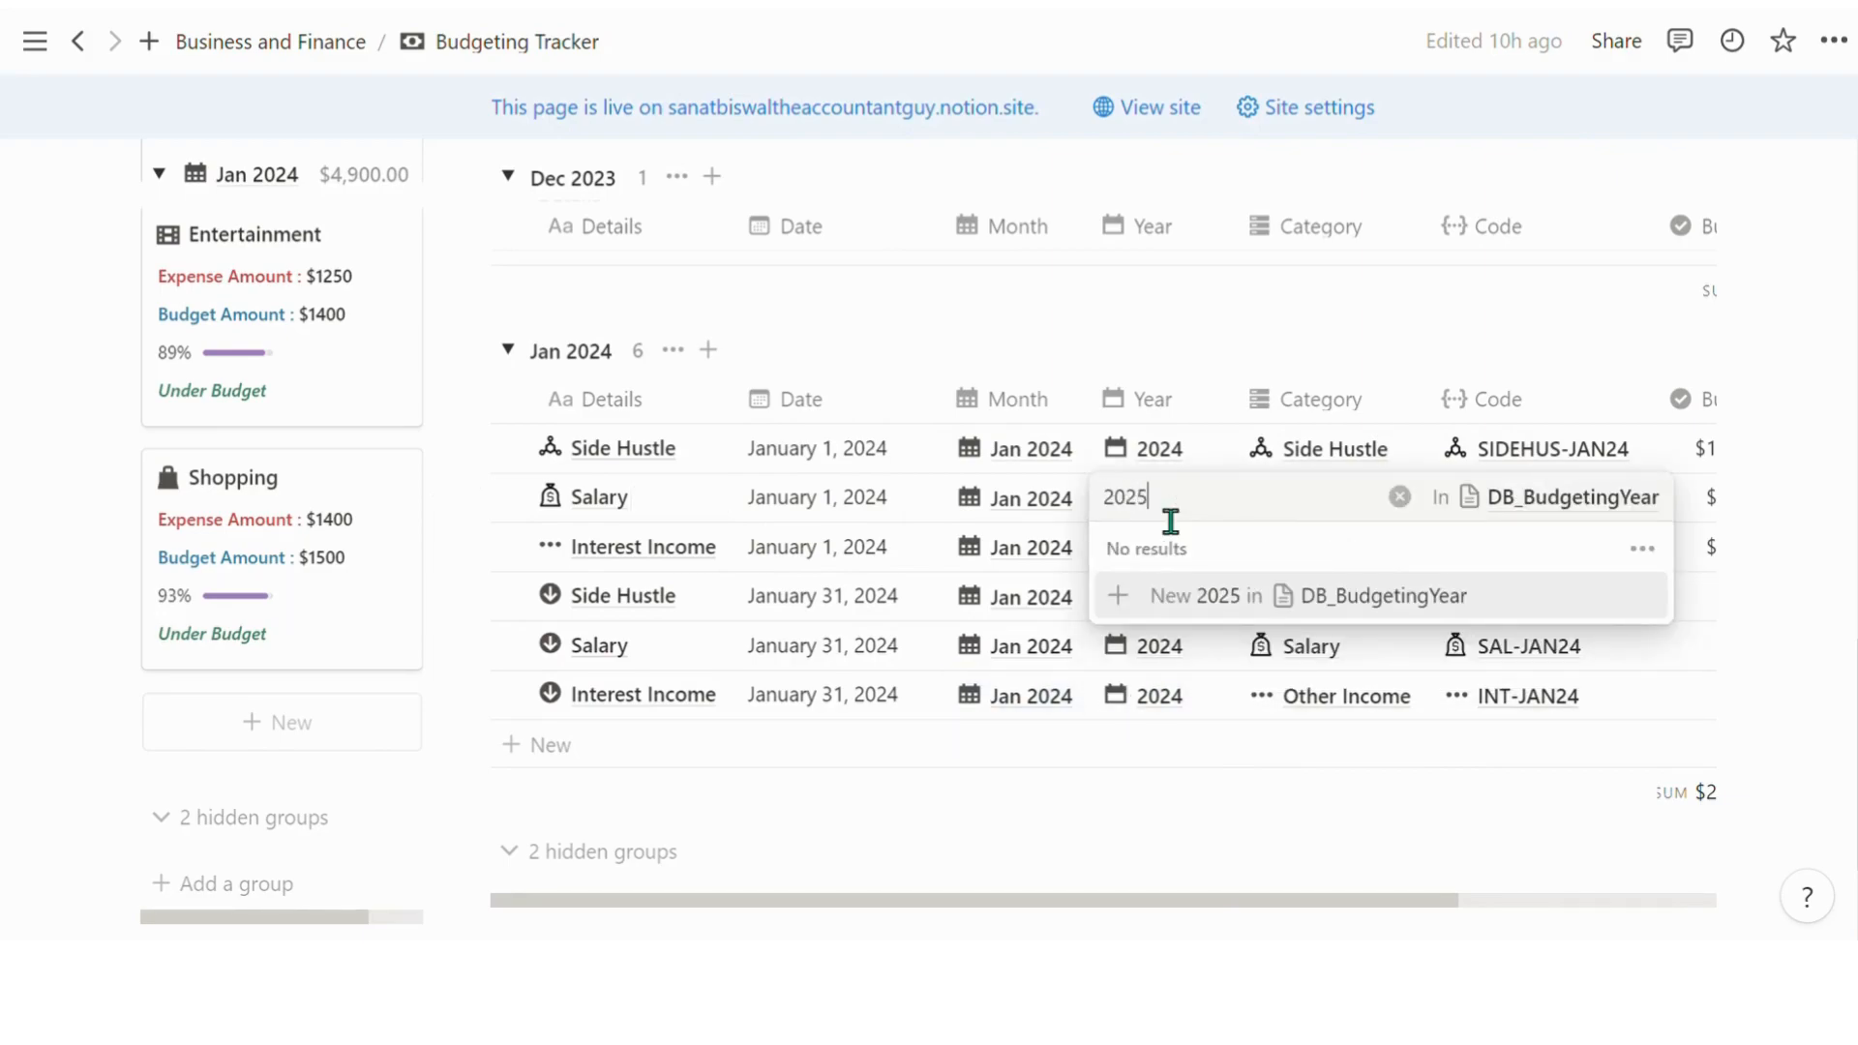
pyautogui.press('BackSpace')
pyautogui.press('BackSpace')
pyautogui.press('BackSpace')
pyautogui.press('Escape')
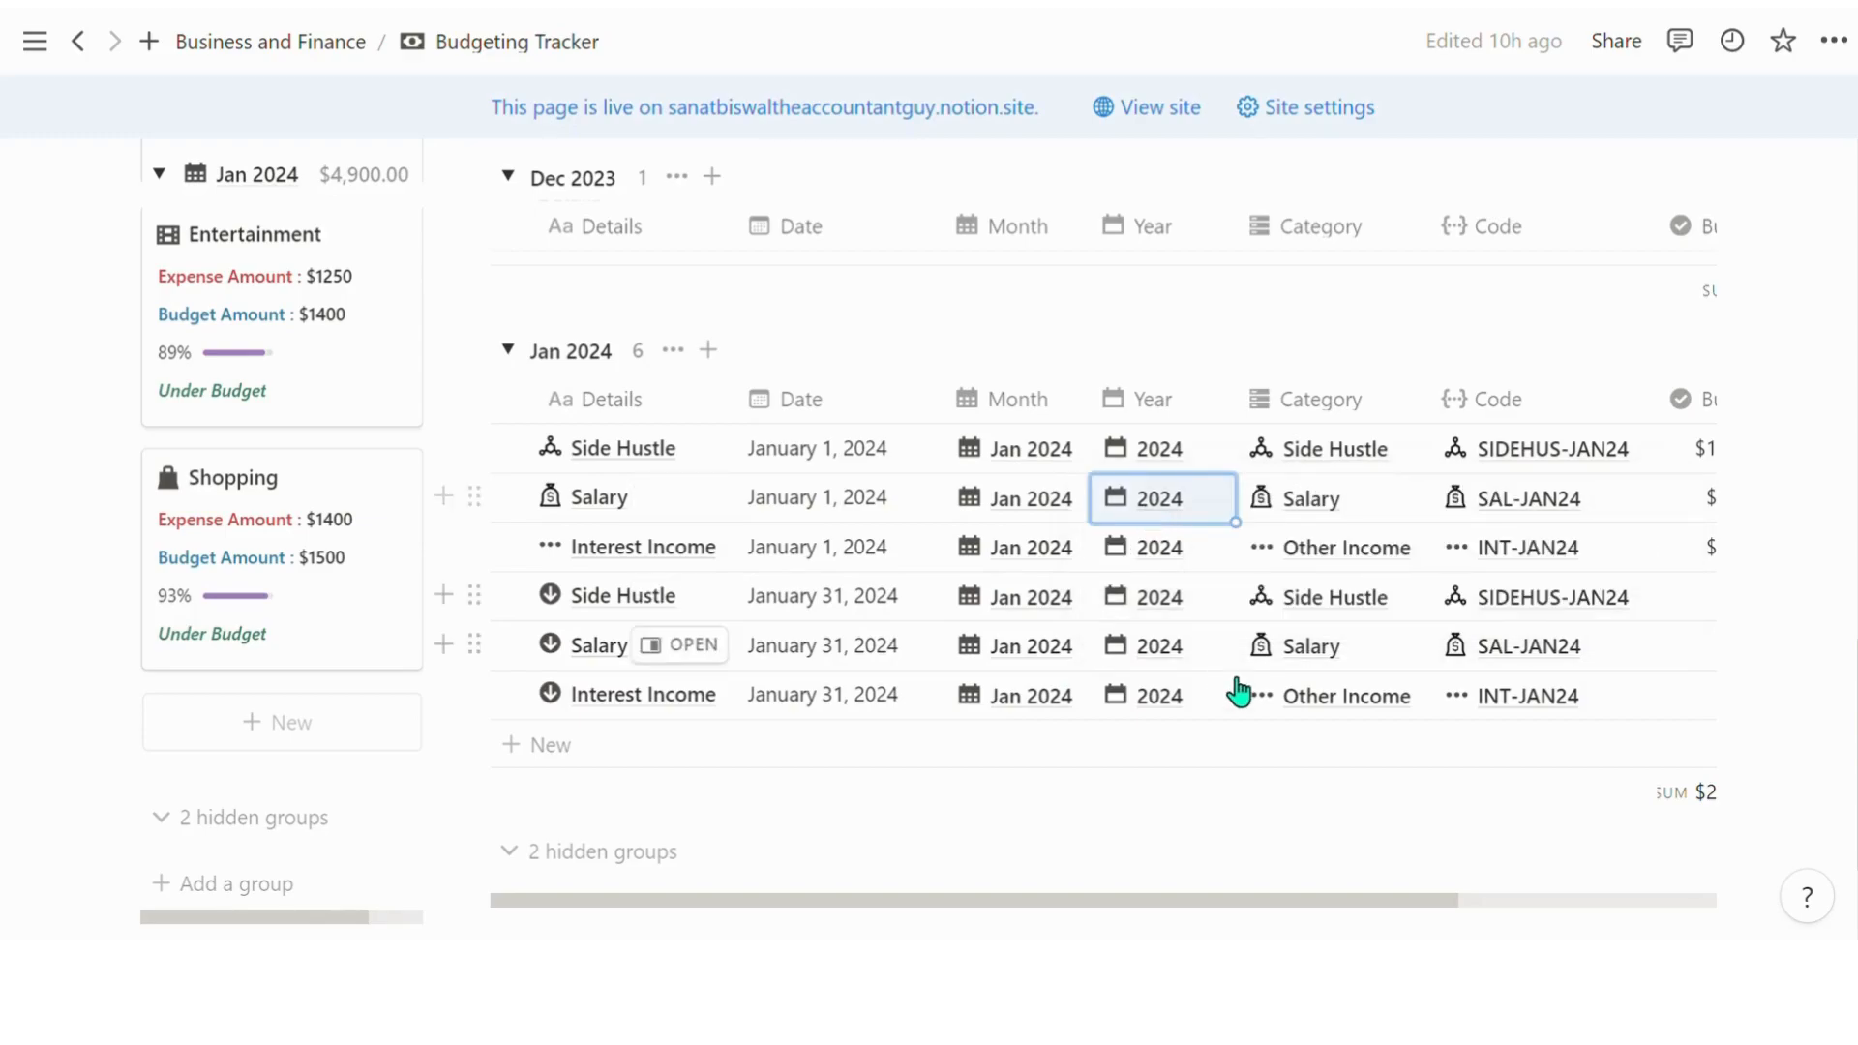
# Look up Salary in the Category relation of the January 31 Interest Income entry, and close the list
pyautogui.click(1326, 695)
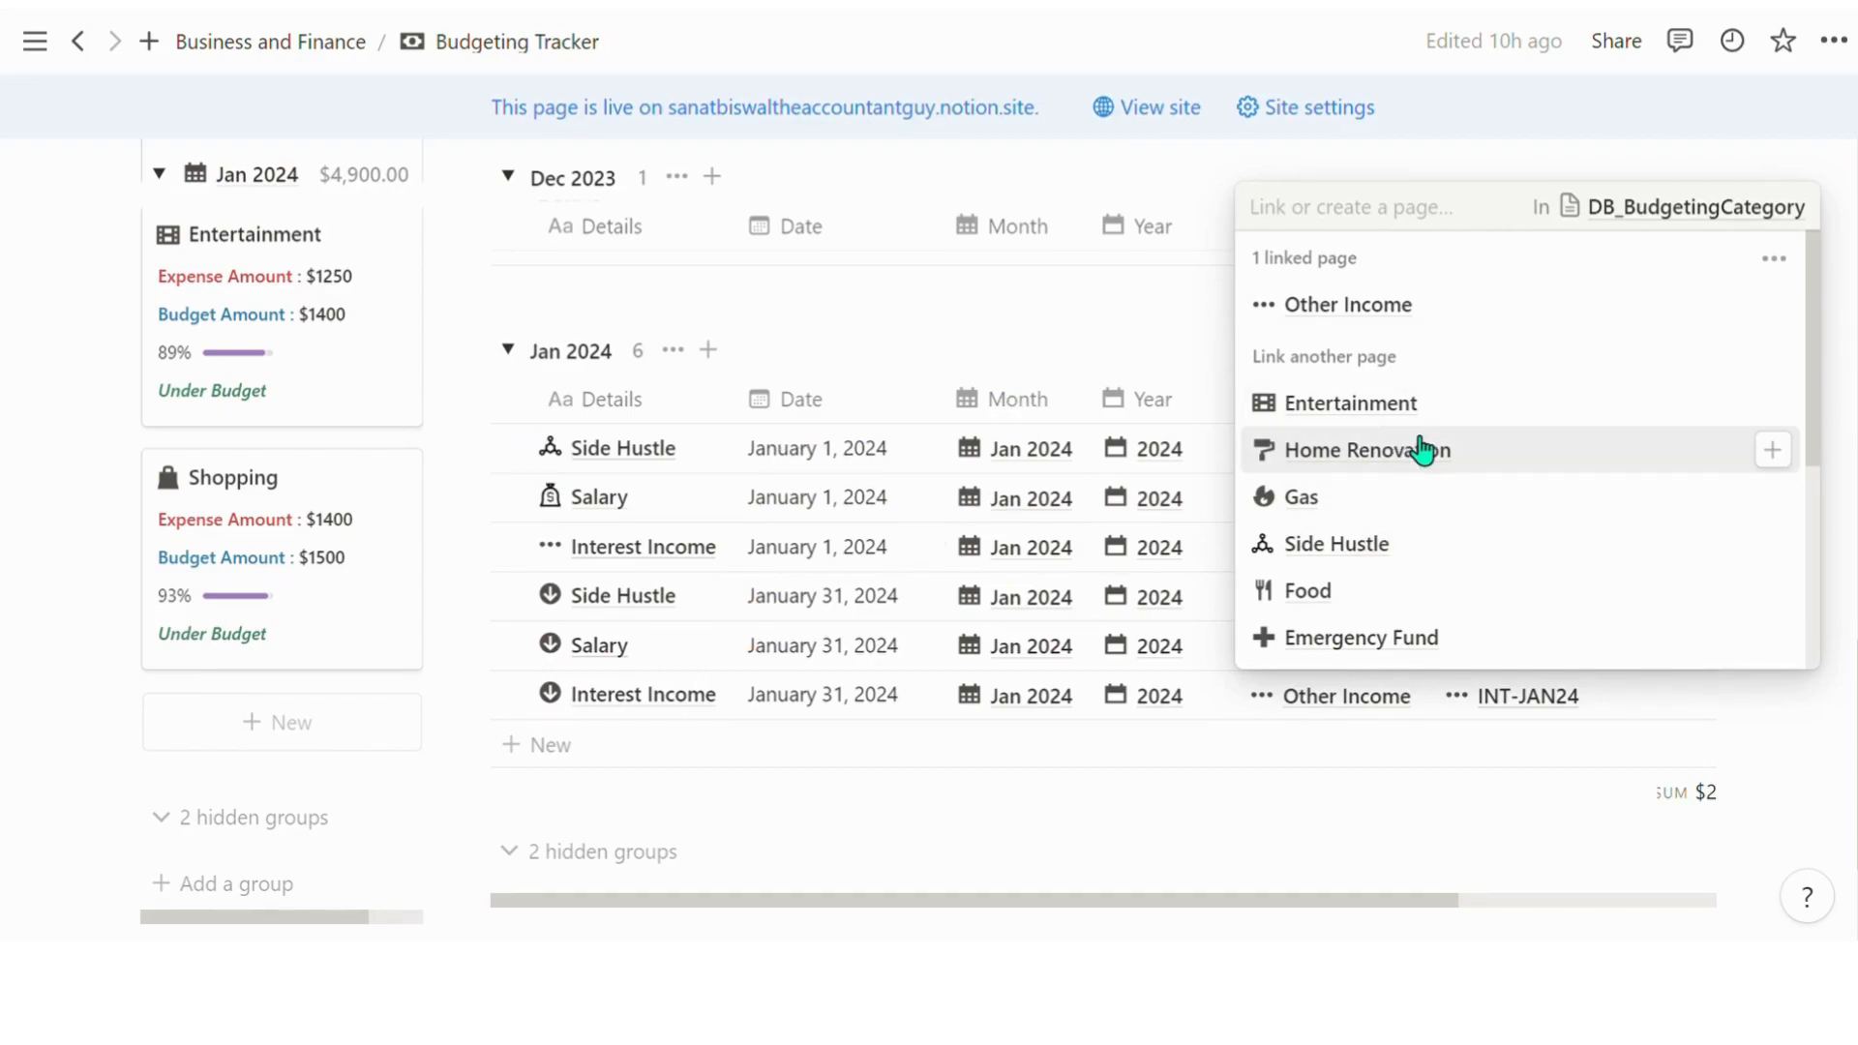
pyautogui.write('Salary')
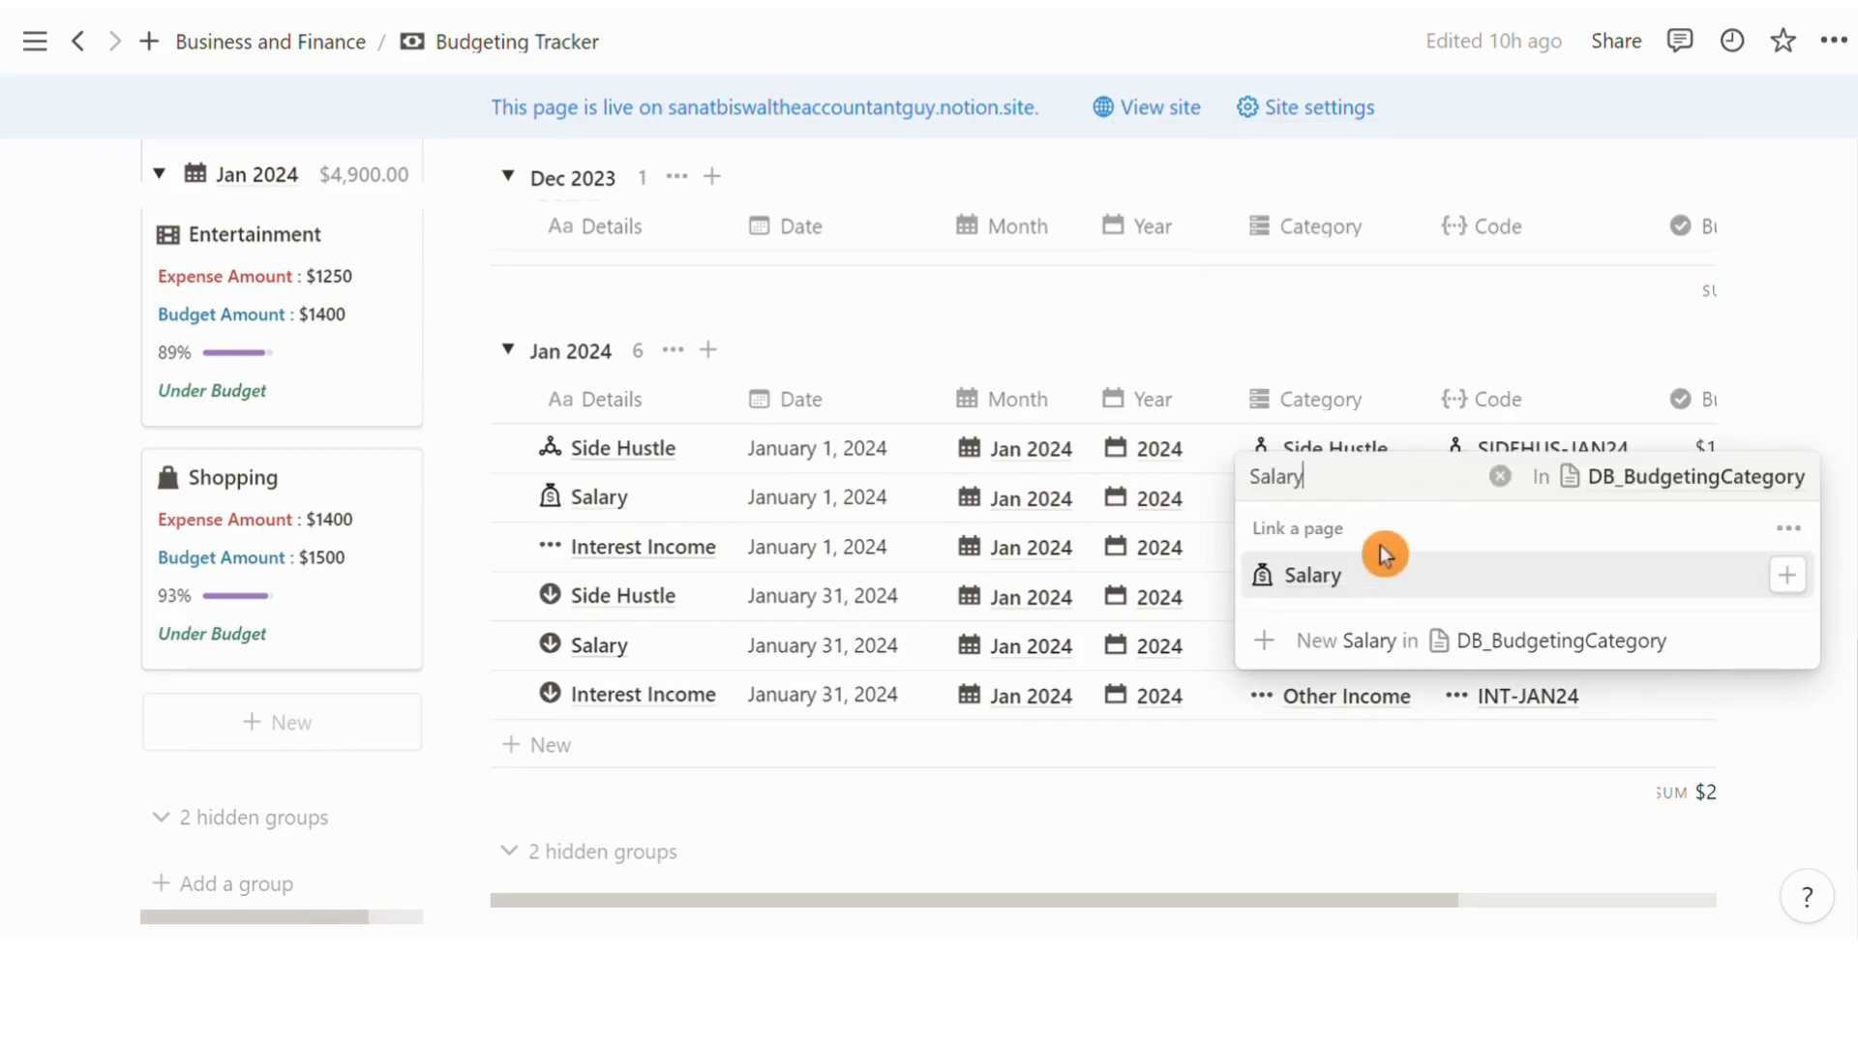
pyautogui.click(1337, 601)
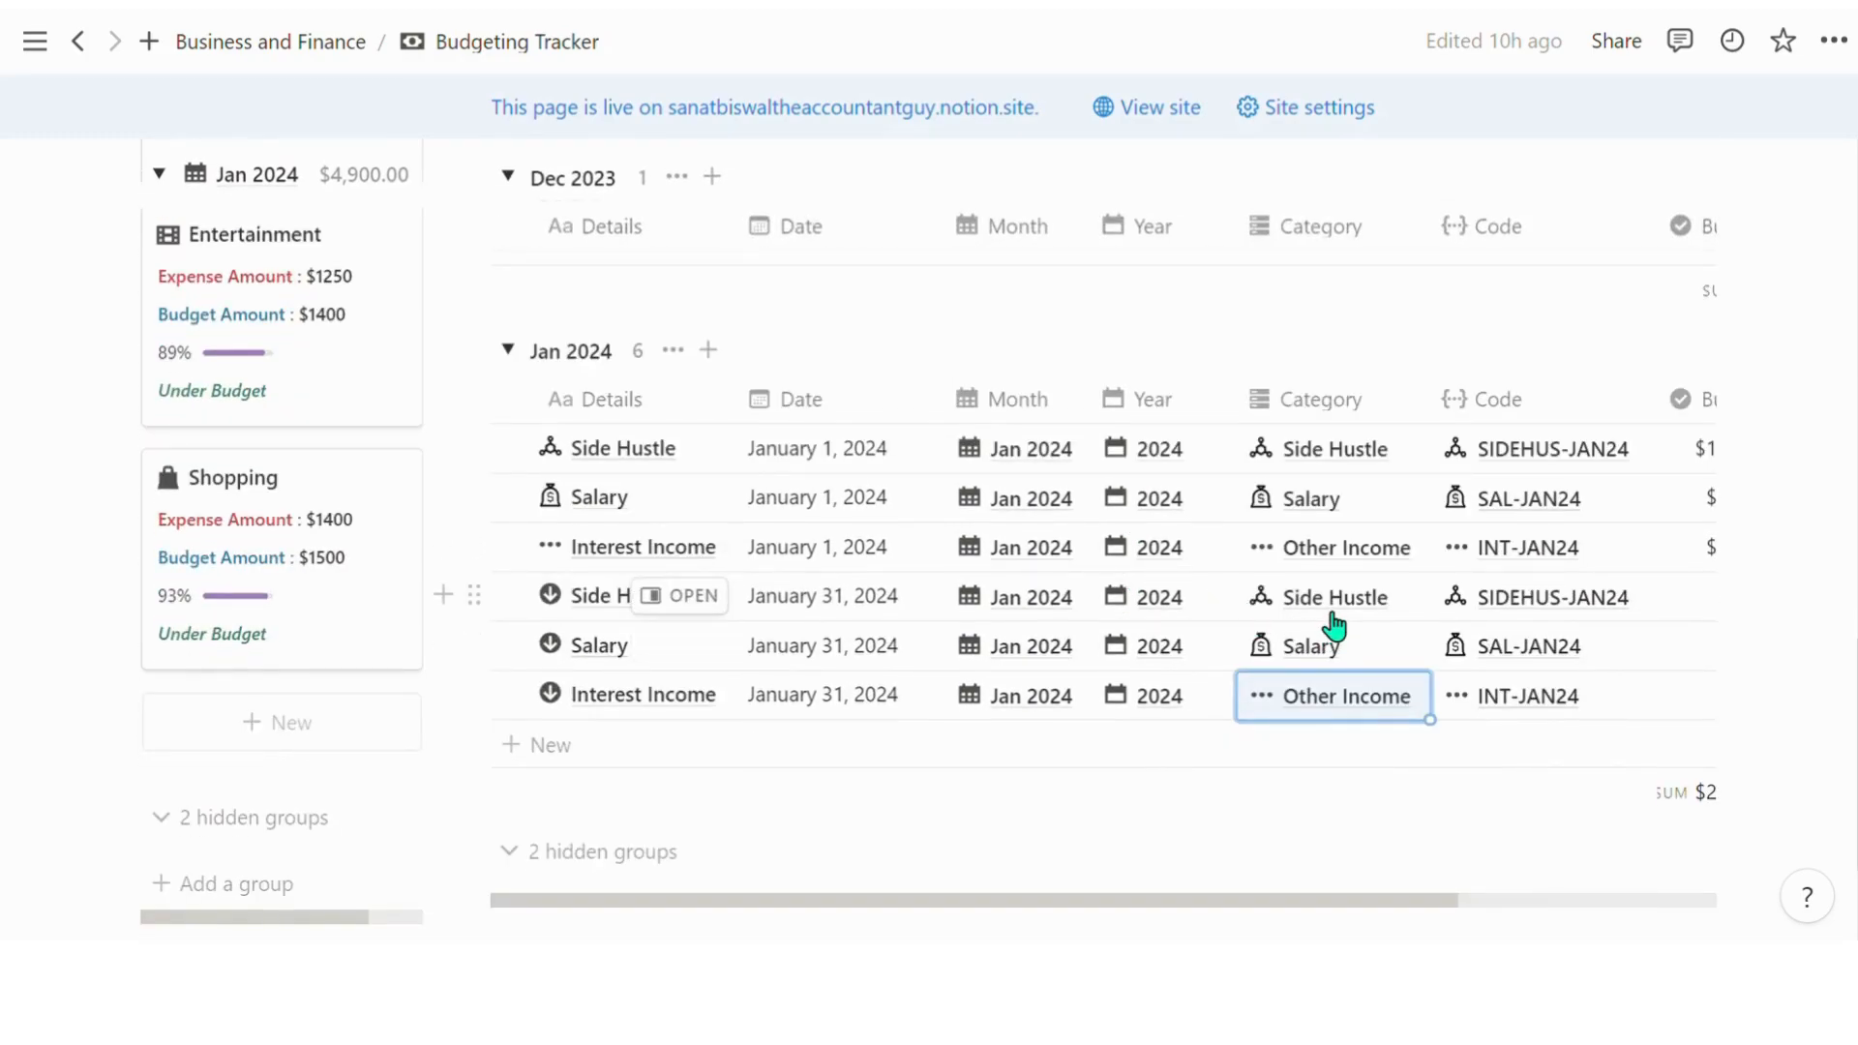
# Open the Side Hustle category page linked to the January 31 Side Hustle entry, and close it again
pyautogui.click(1332, 612)
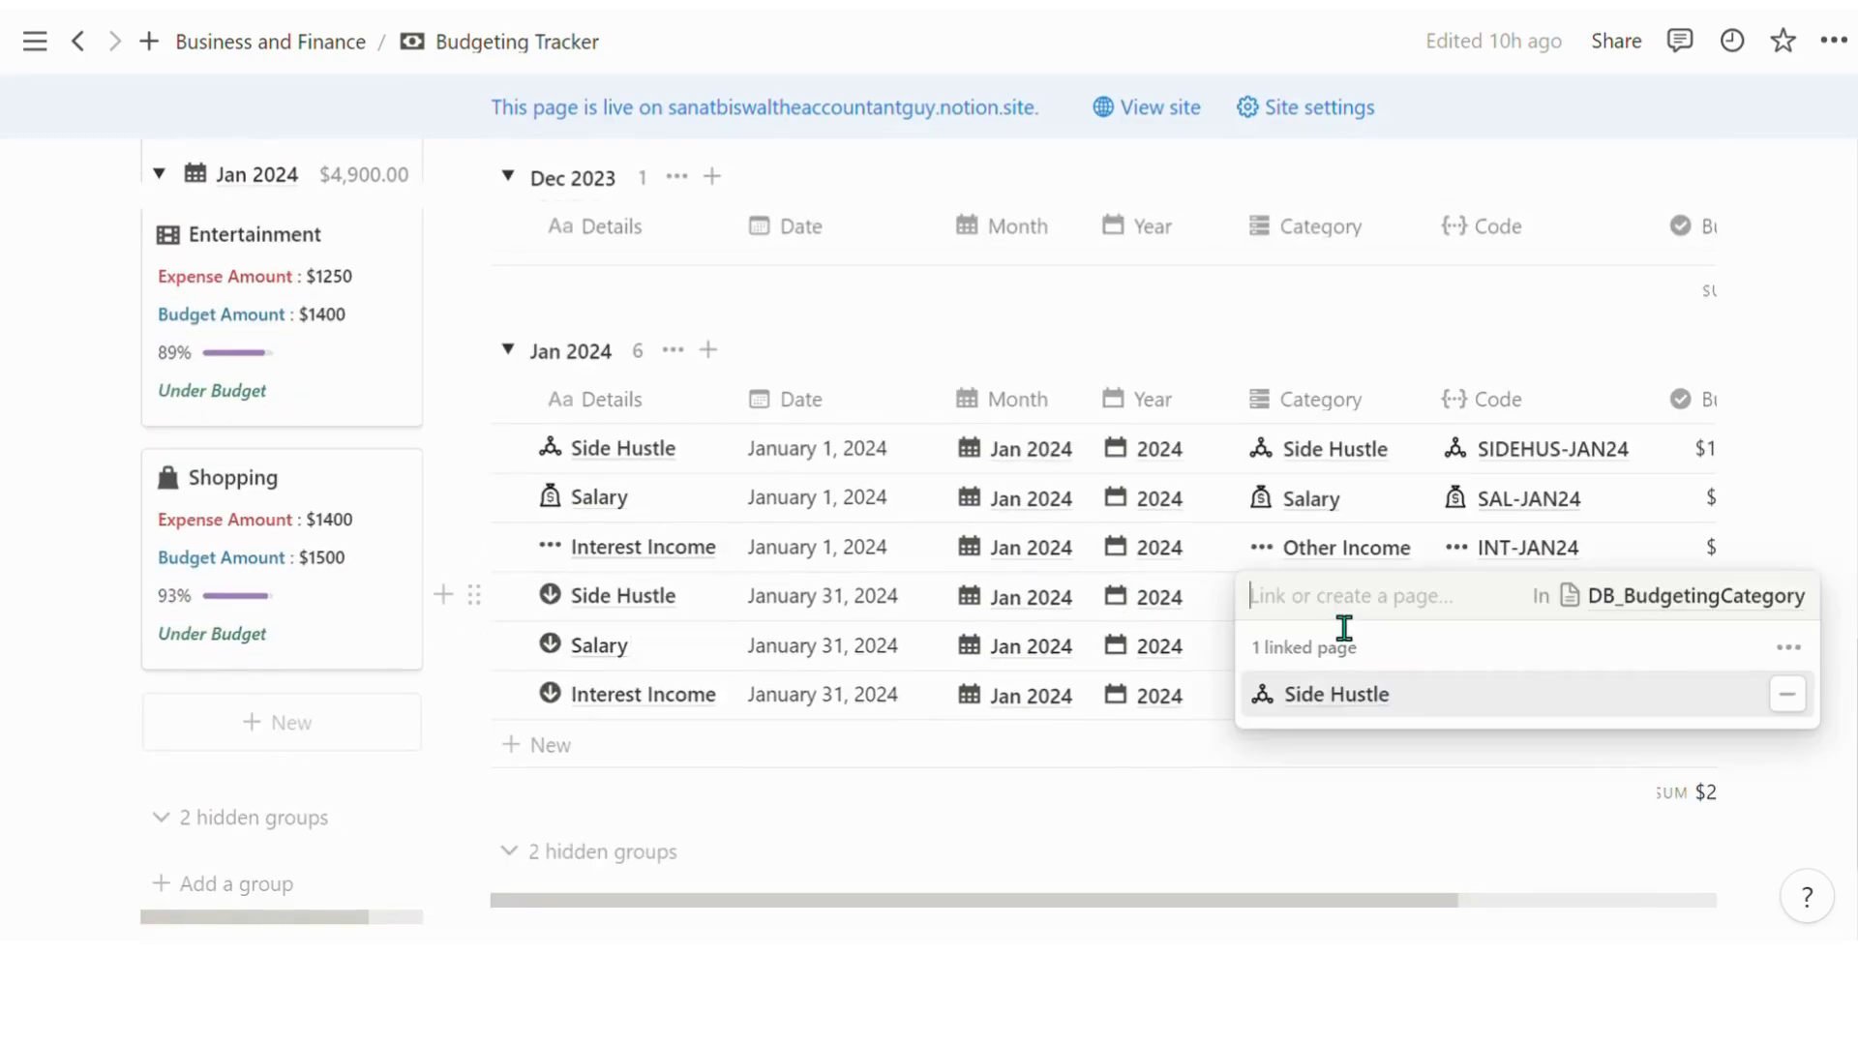
pyautogui.click(1335, 209)
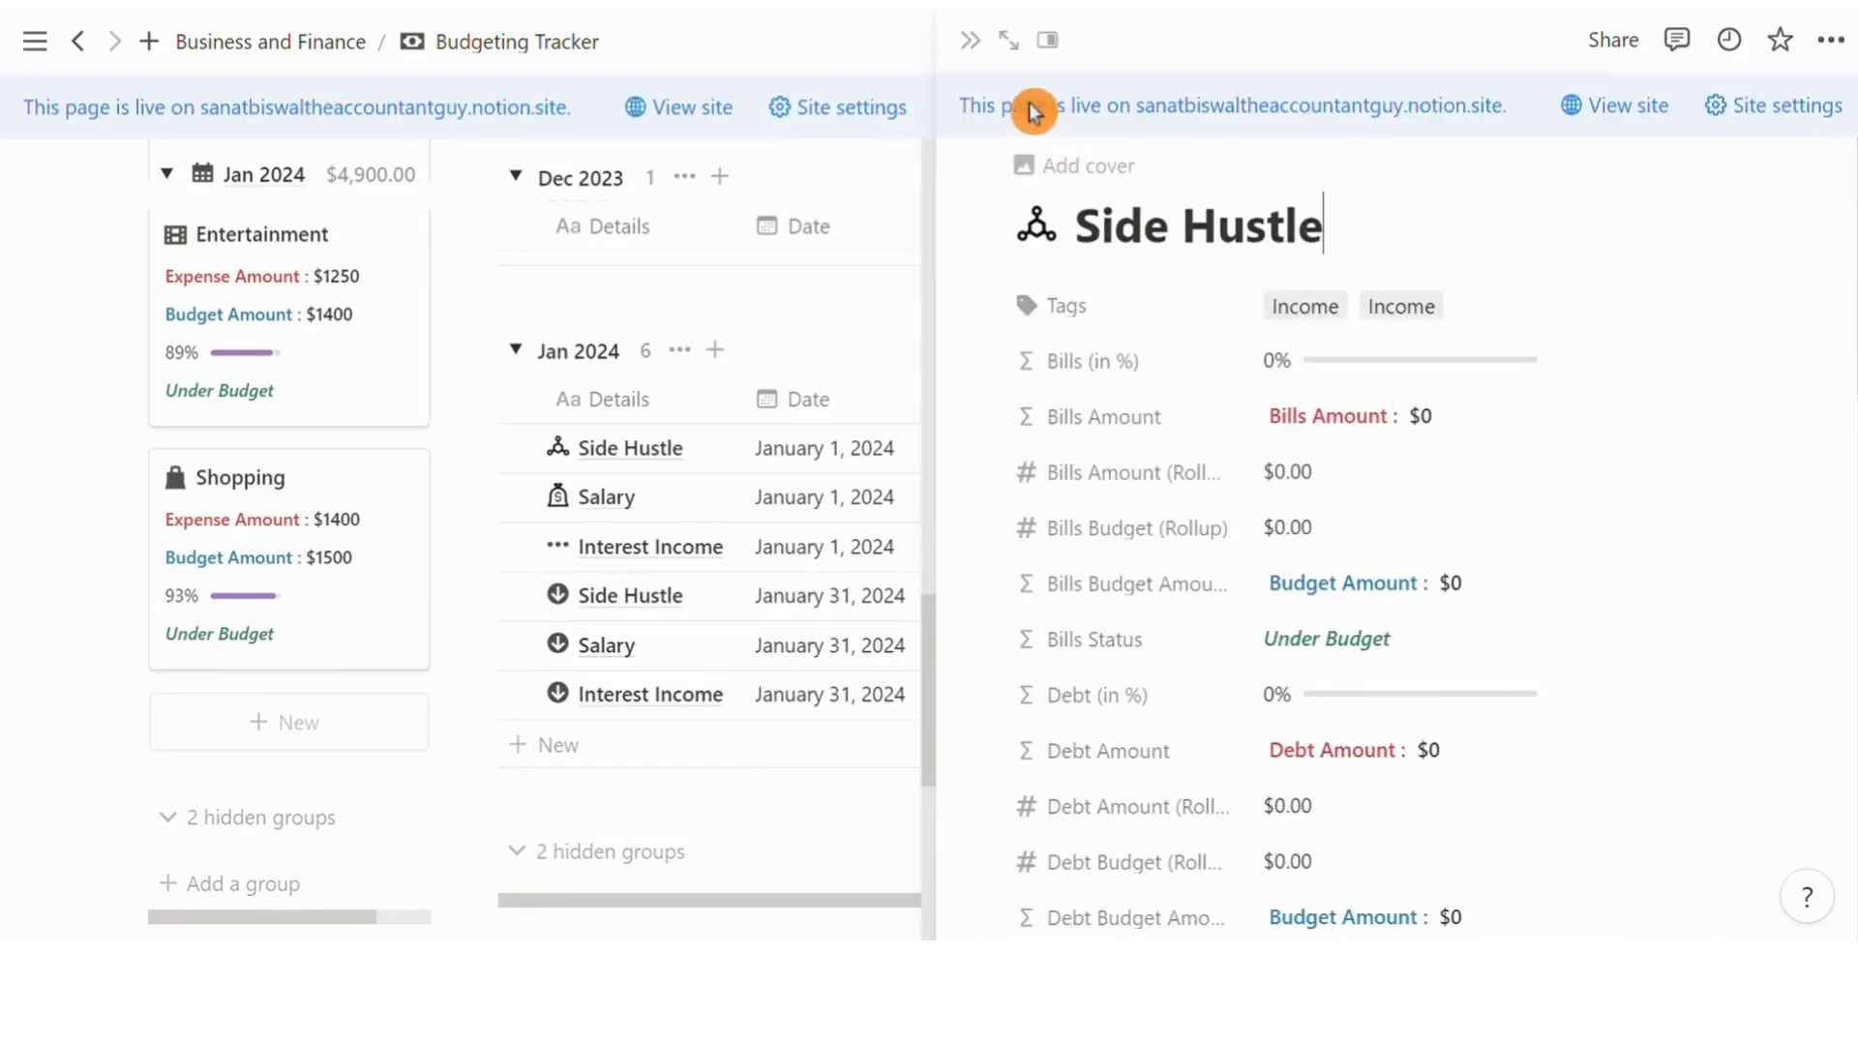
pyautogui.click(972, 43)
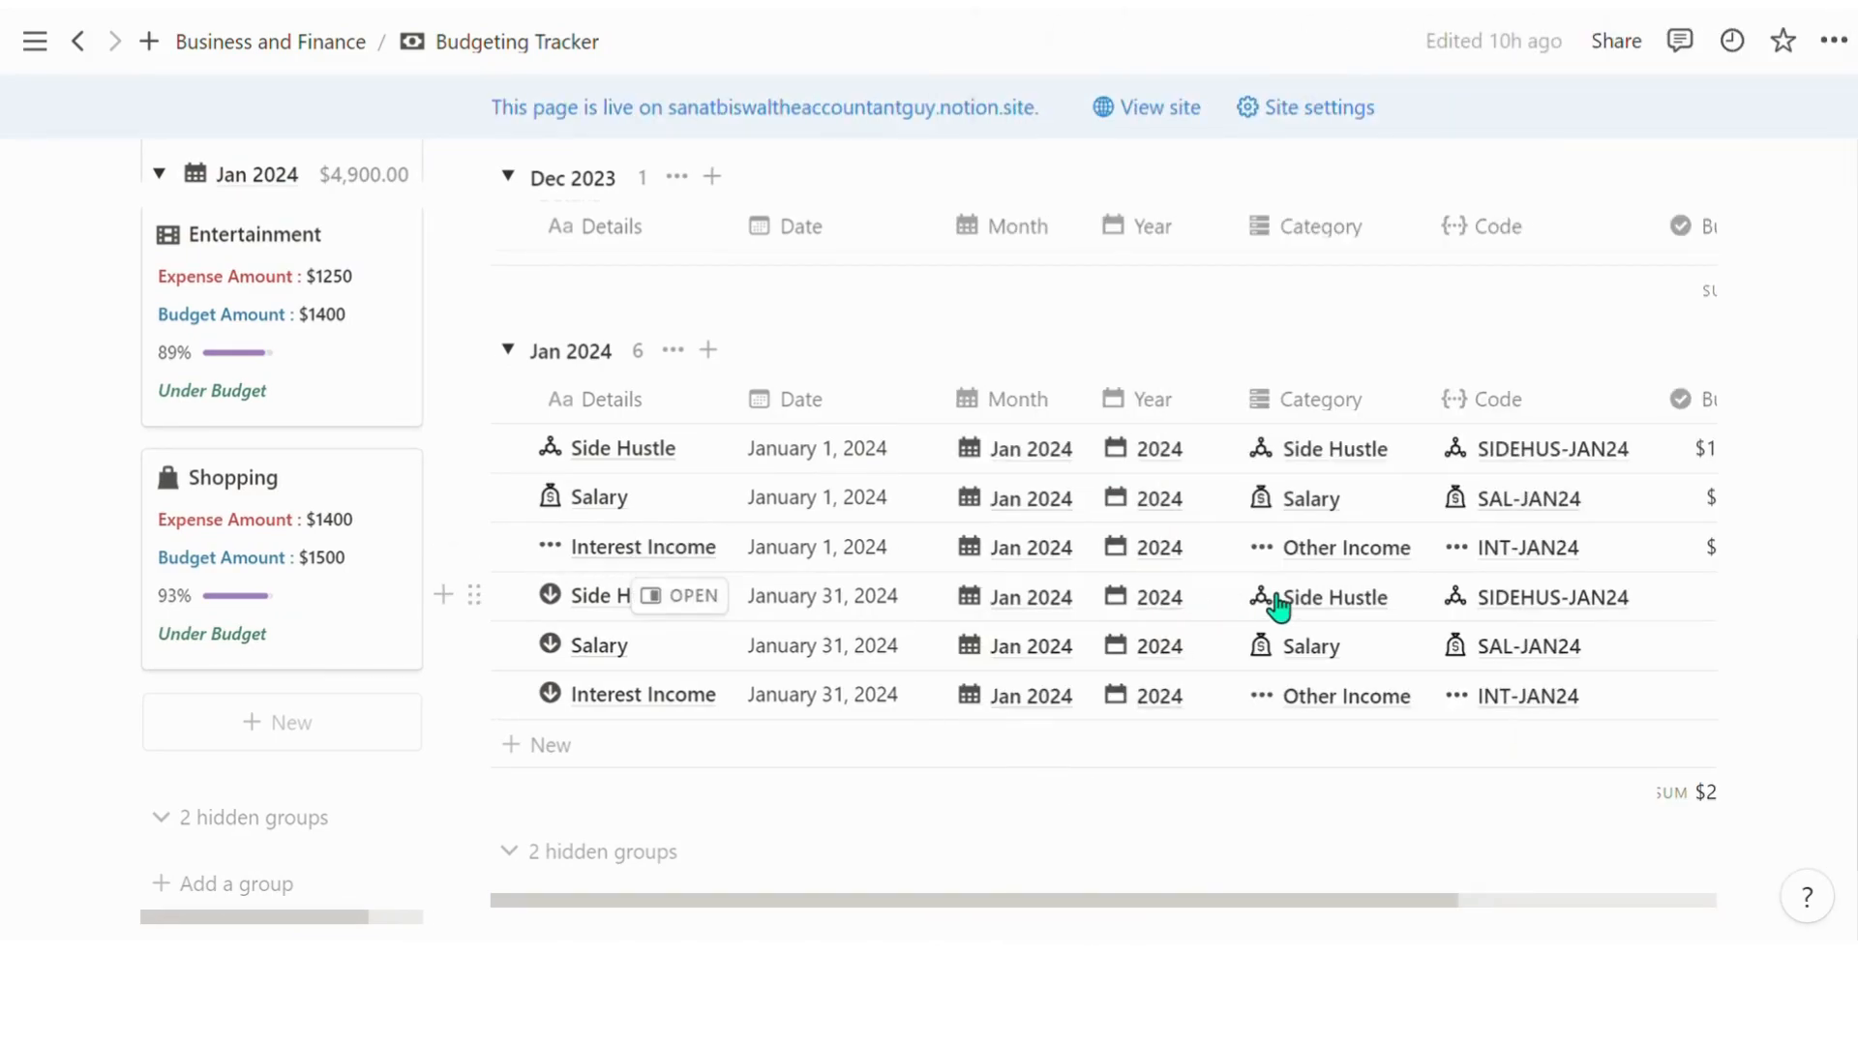
# Examine the codes of the January 2024 income entries together with their Budget and Income columns
pyautogui.scroll(3, 1511, 583)
pyautogui.scroll(-3, 1552, 498)
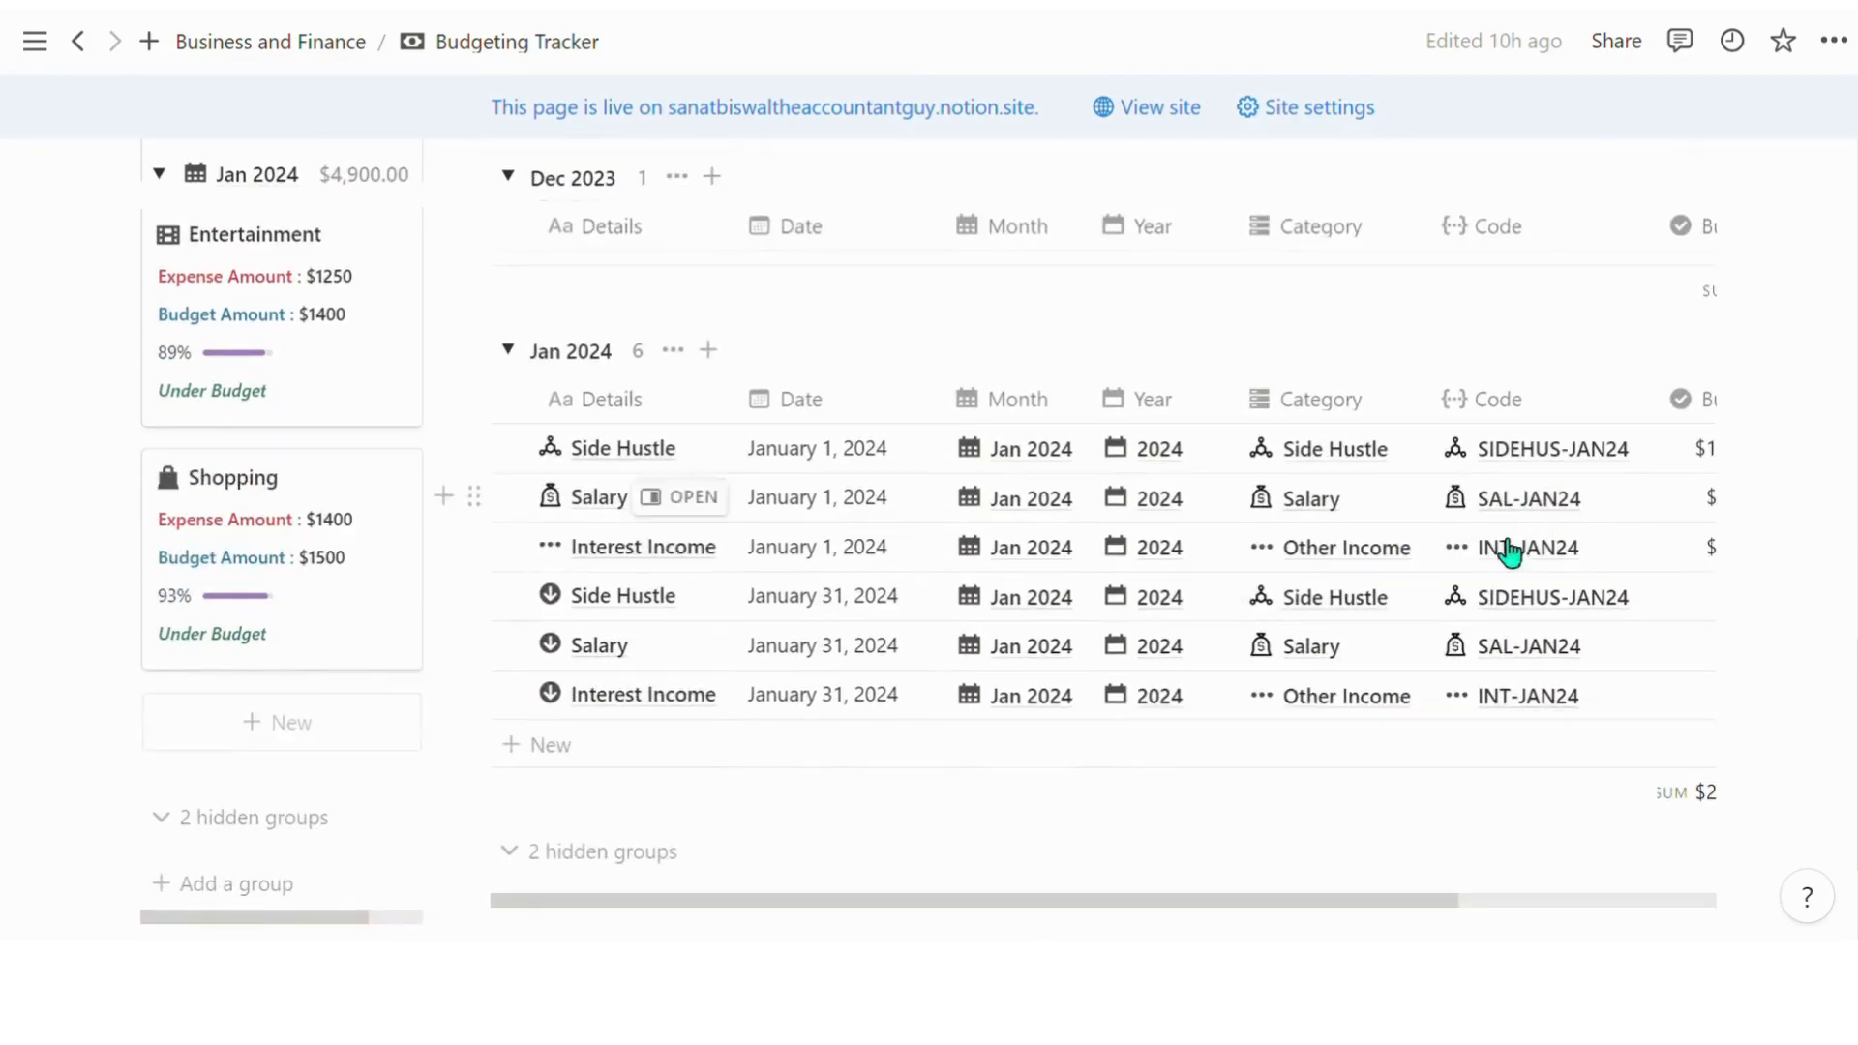
pyautogui.moveTo(1492, 917); pyautogui.dragTo(1629, 903)
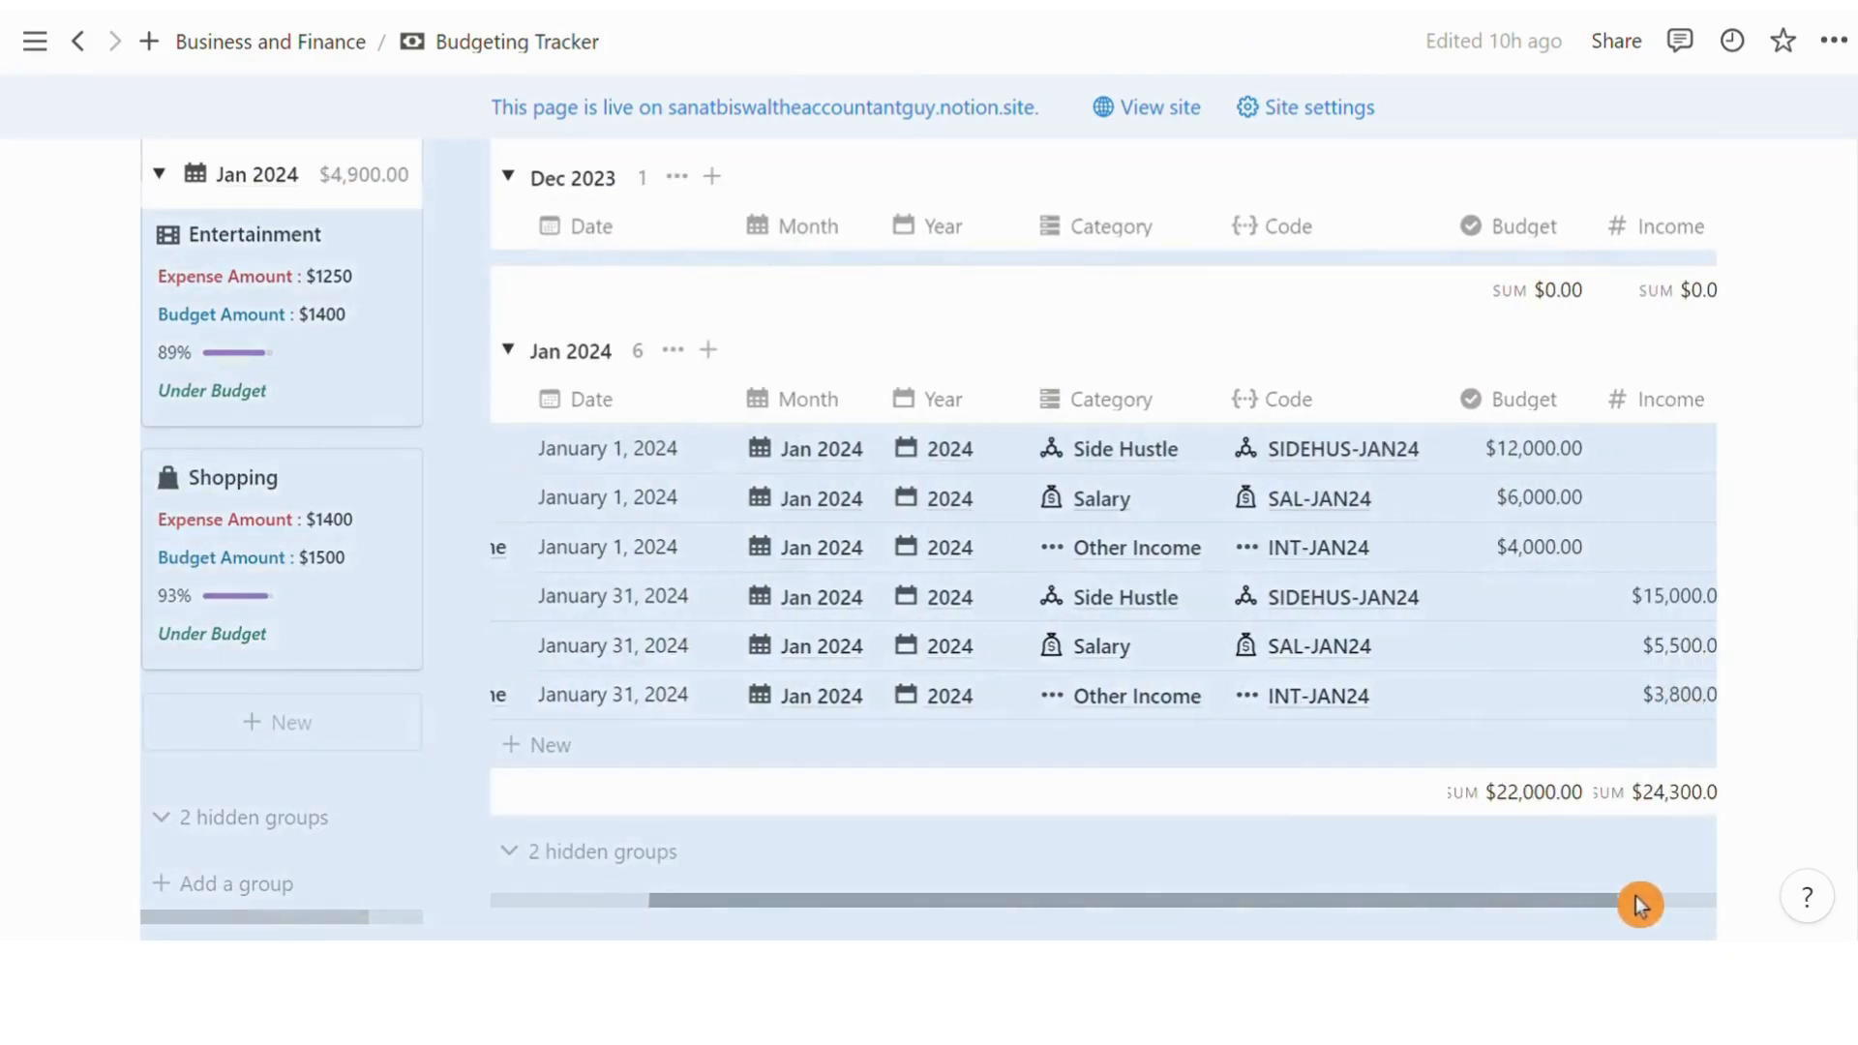
pyautogui.click(1737, 490)
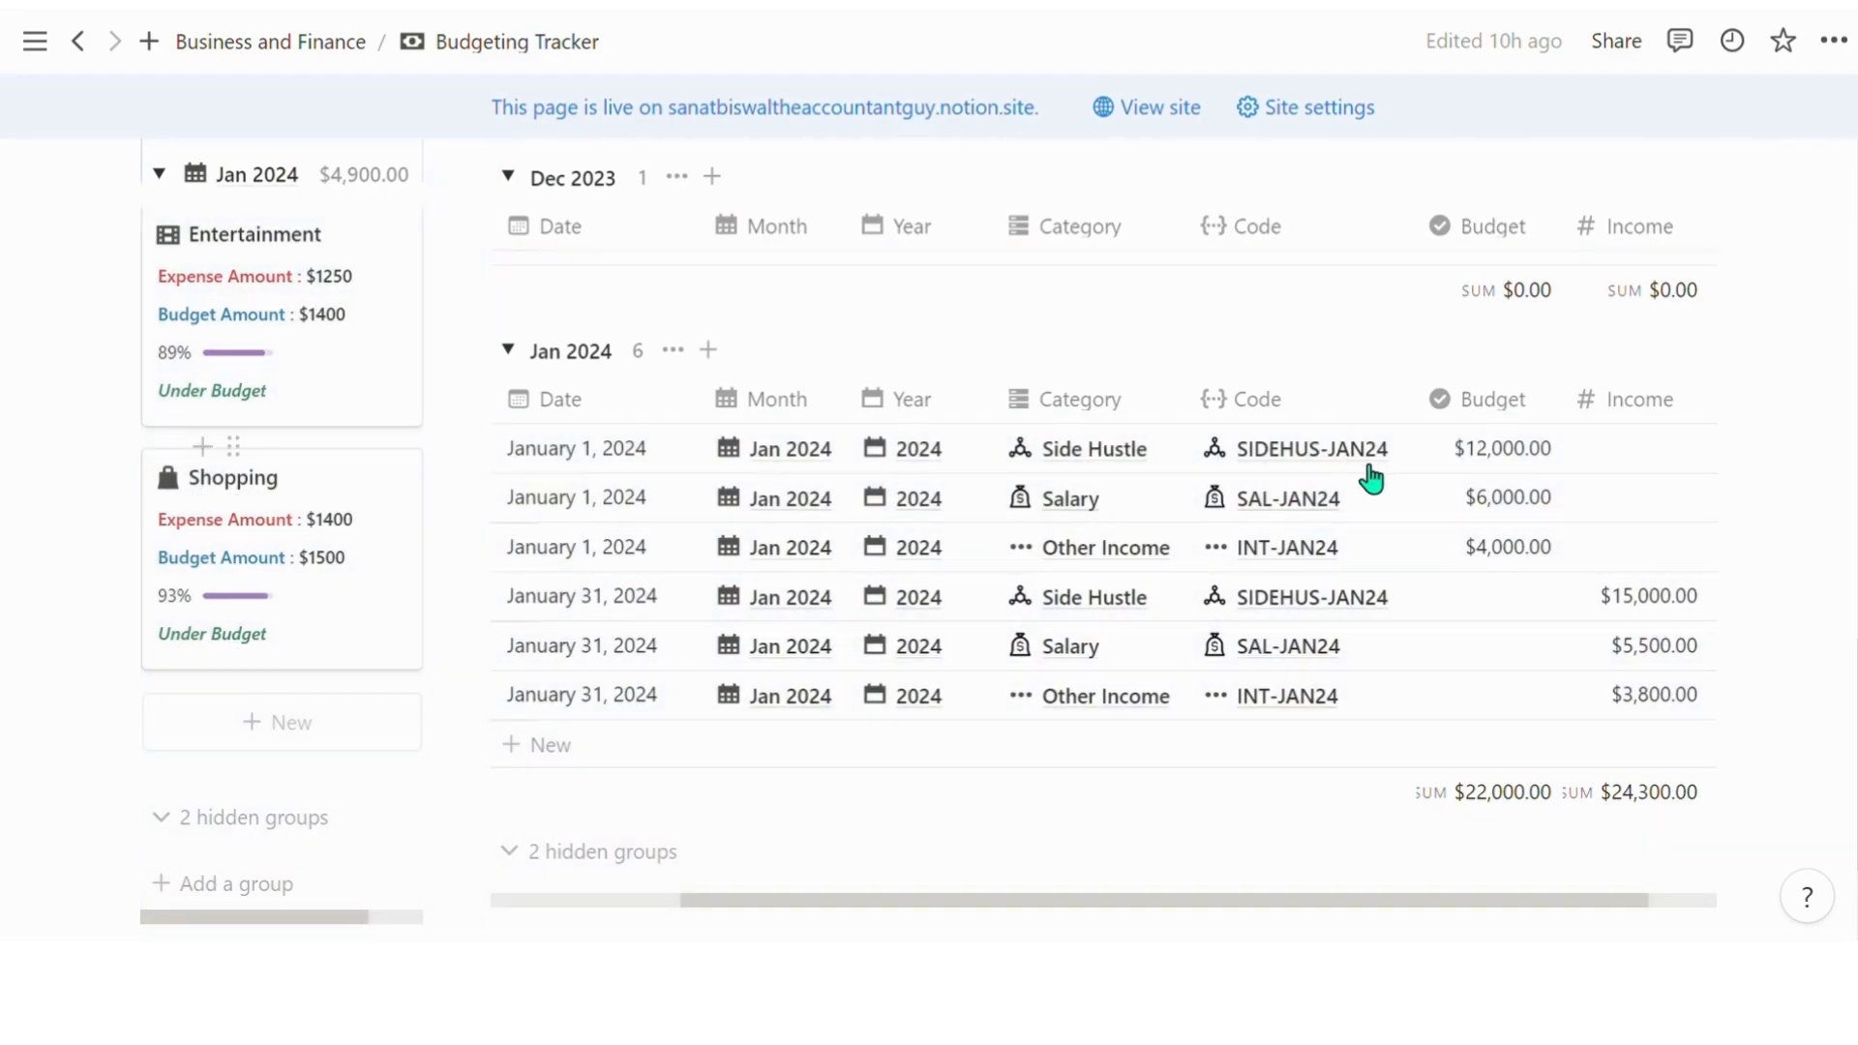
pyautogui.scroll(2, 1290, 499)
pyautogui.scroll(-3, 1315, 609)
pyautogui.scroll(2, 1308, 530)
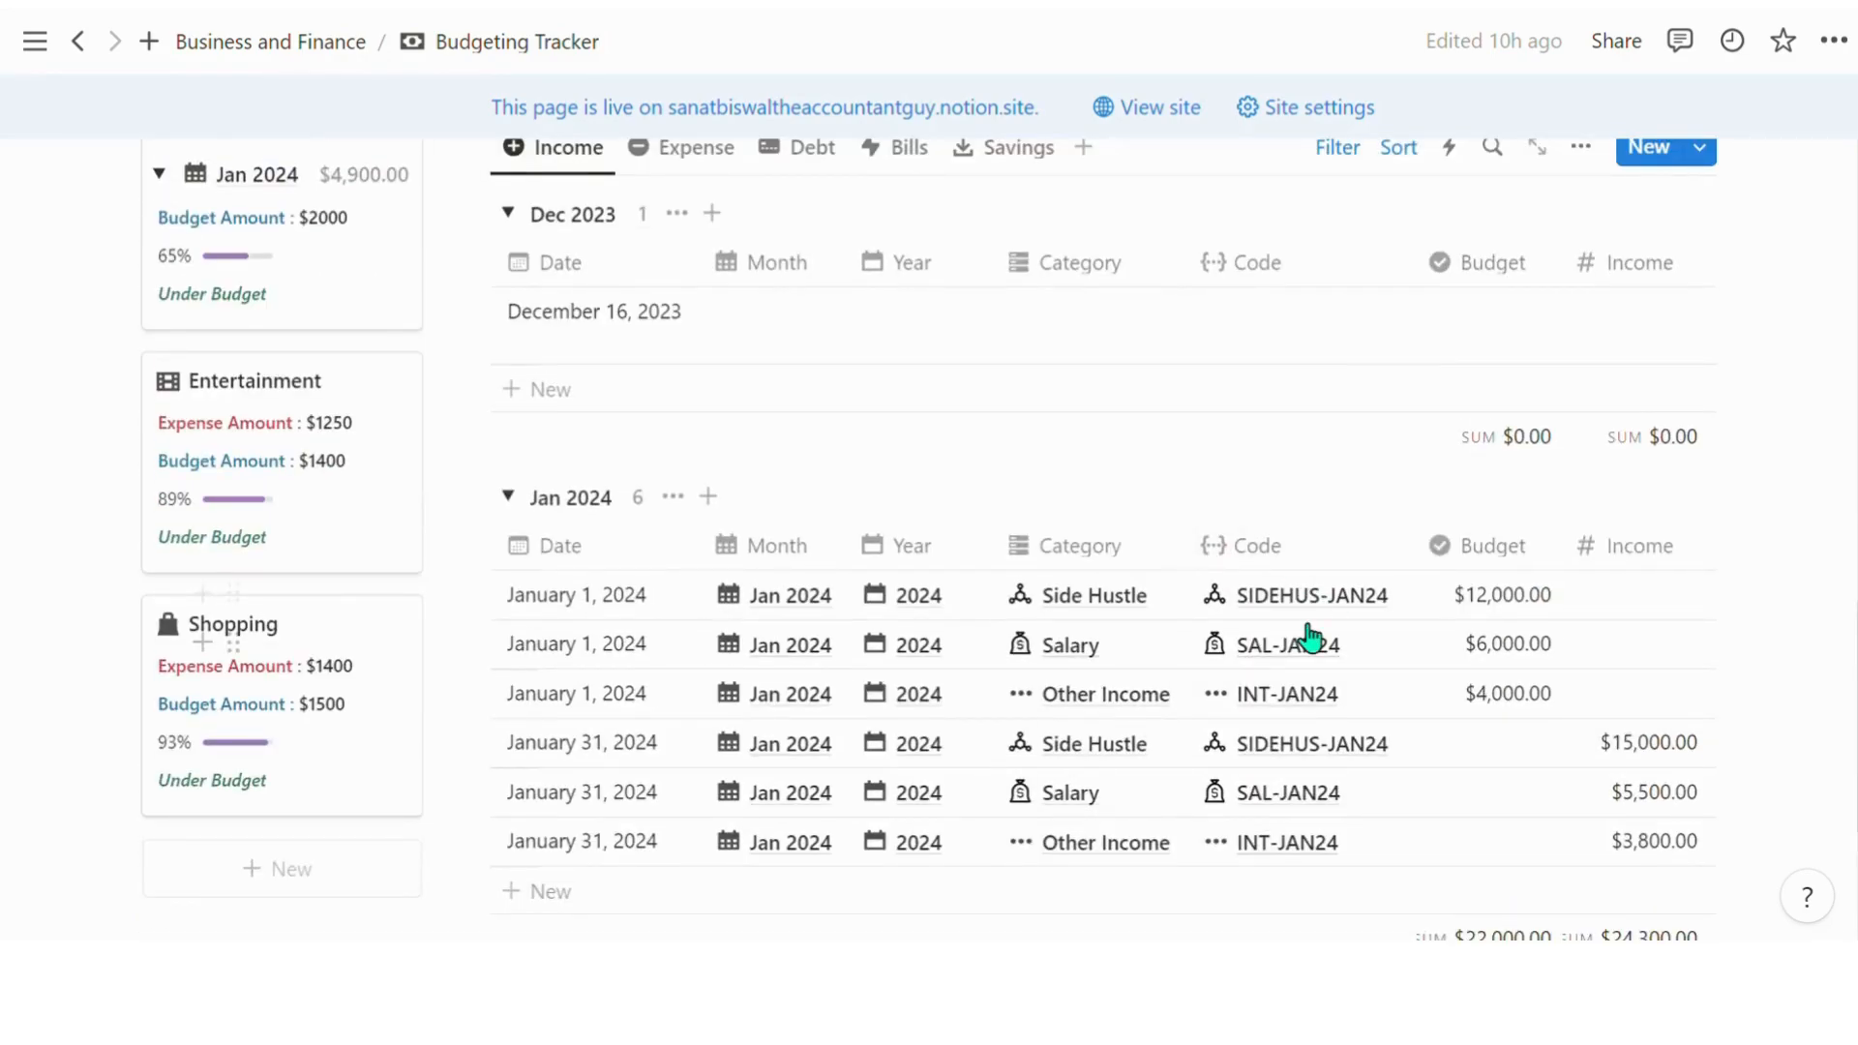
pyautogui.scroll(2, 1298, 613)
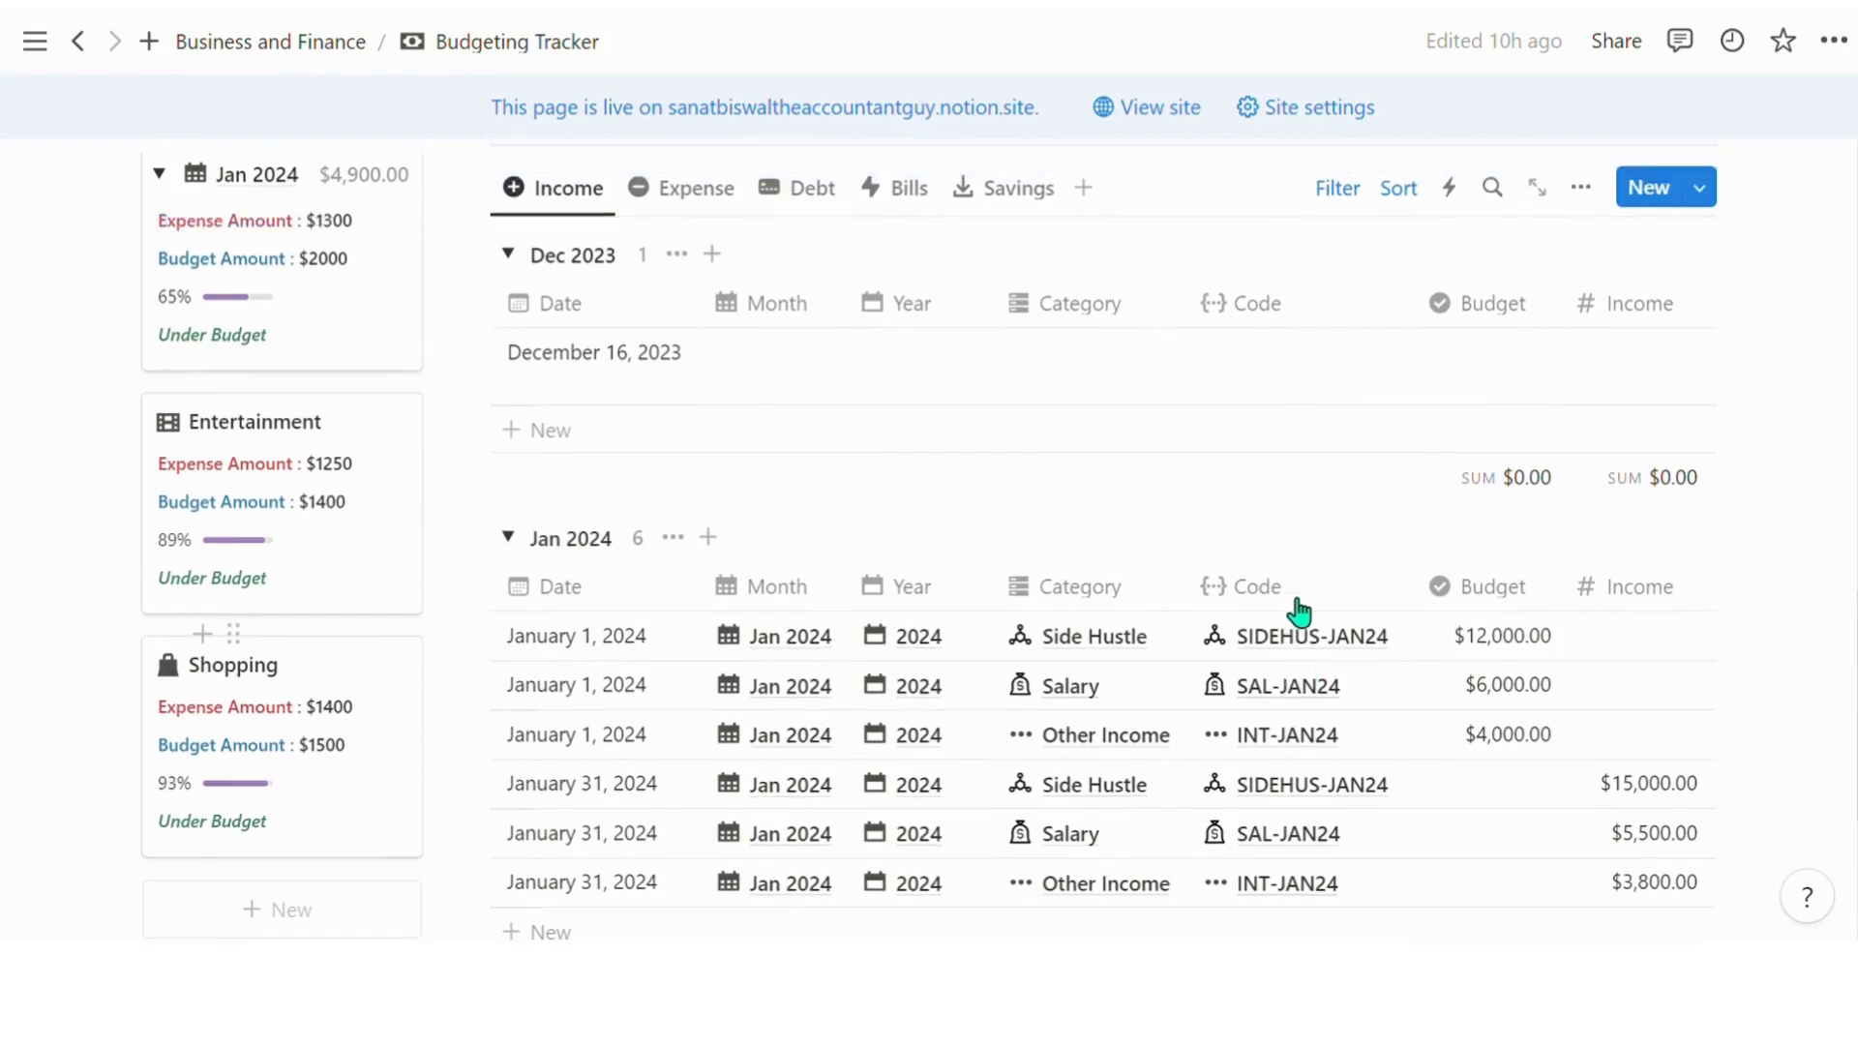
pyautogui.scroll(-4, 1286, 560)
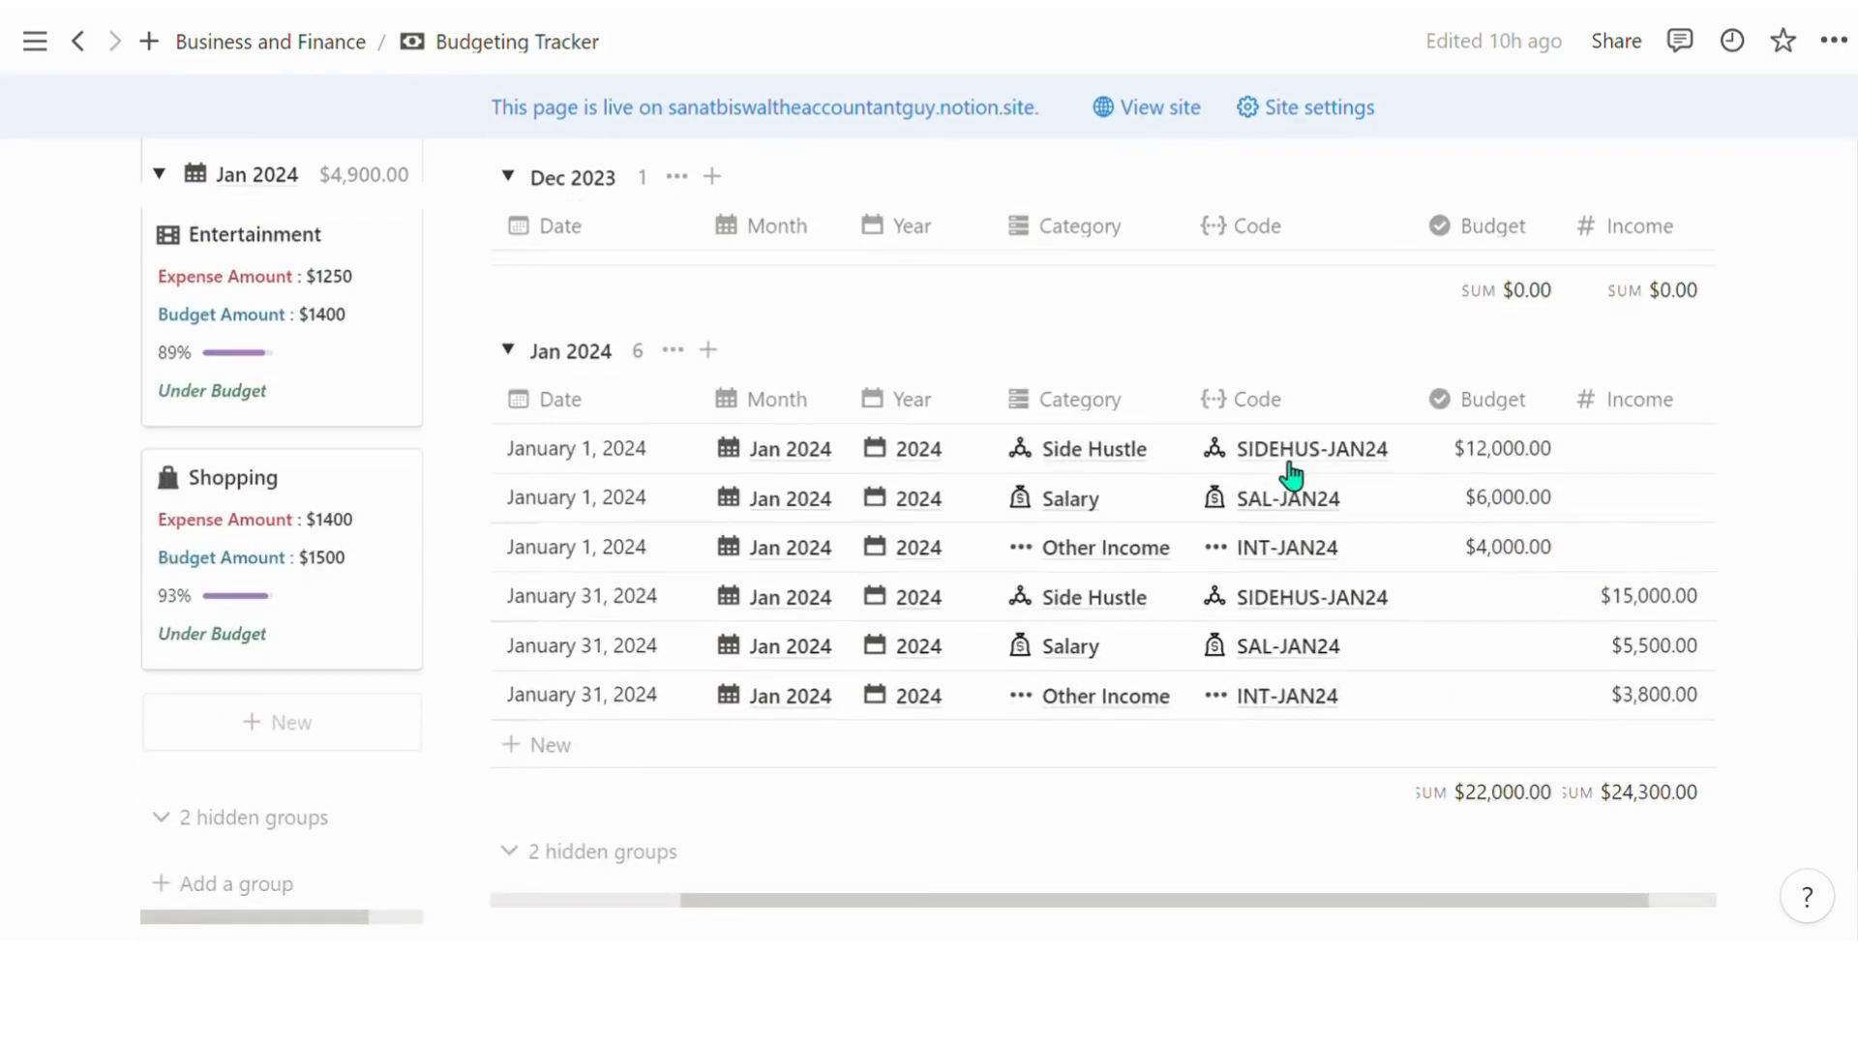
pyautogui.scroll(2, 1289, 474)
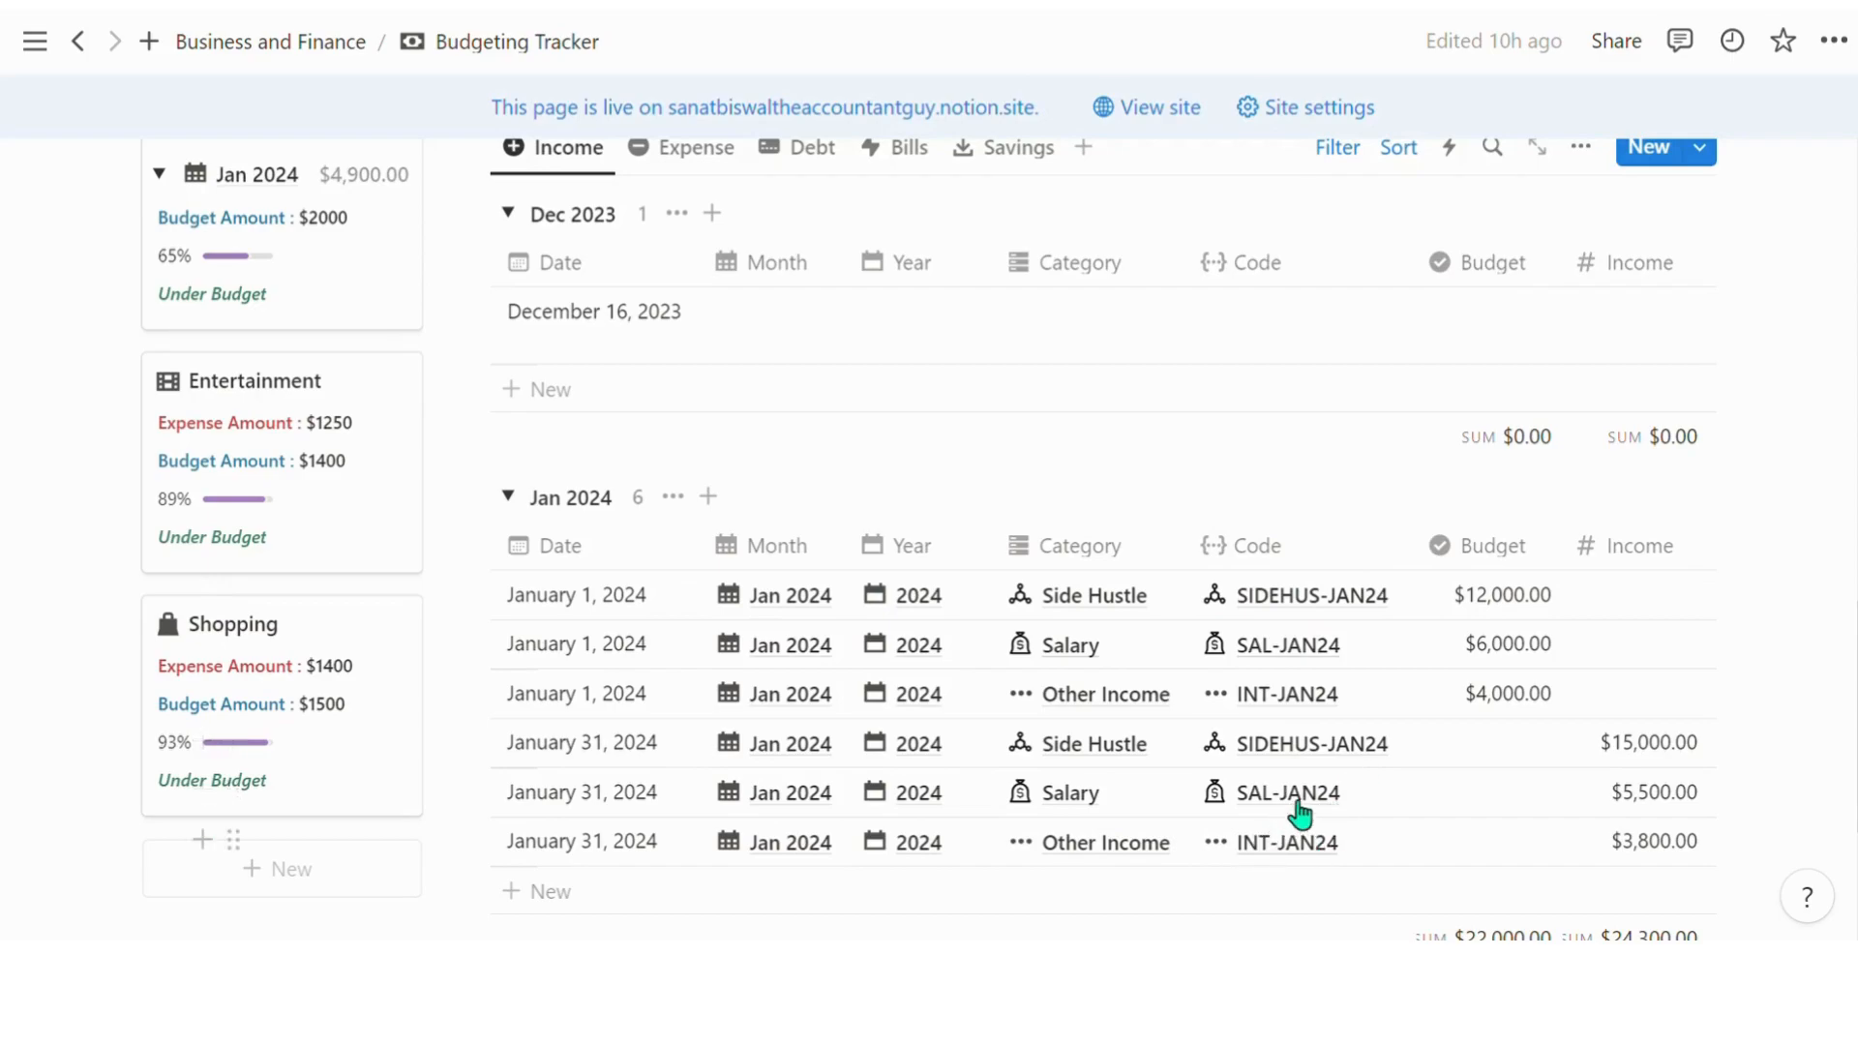
pyautogui.scroll(3, 1336, 652)
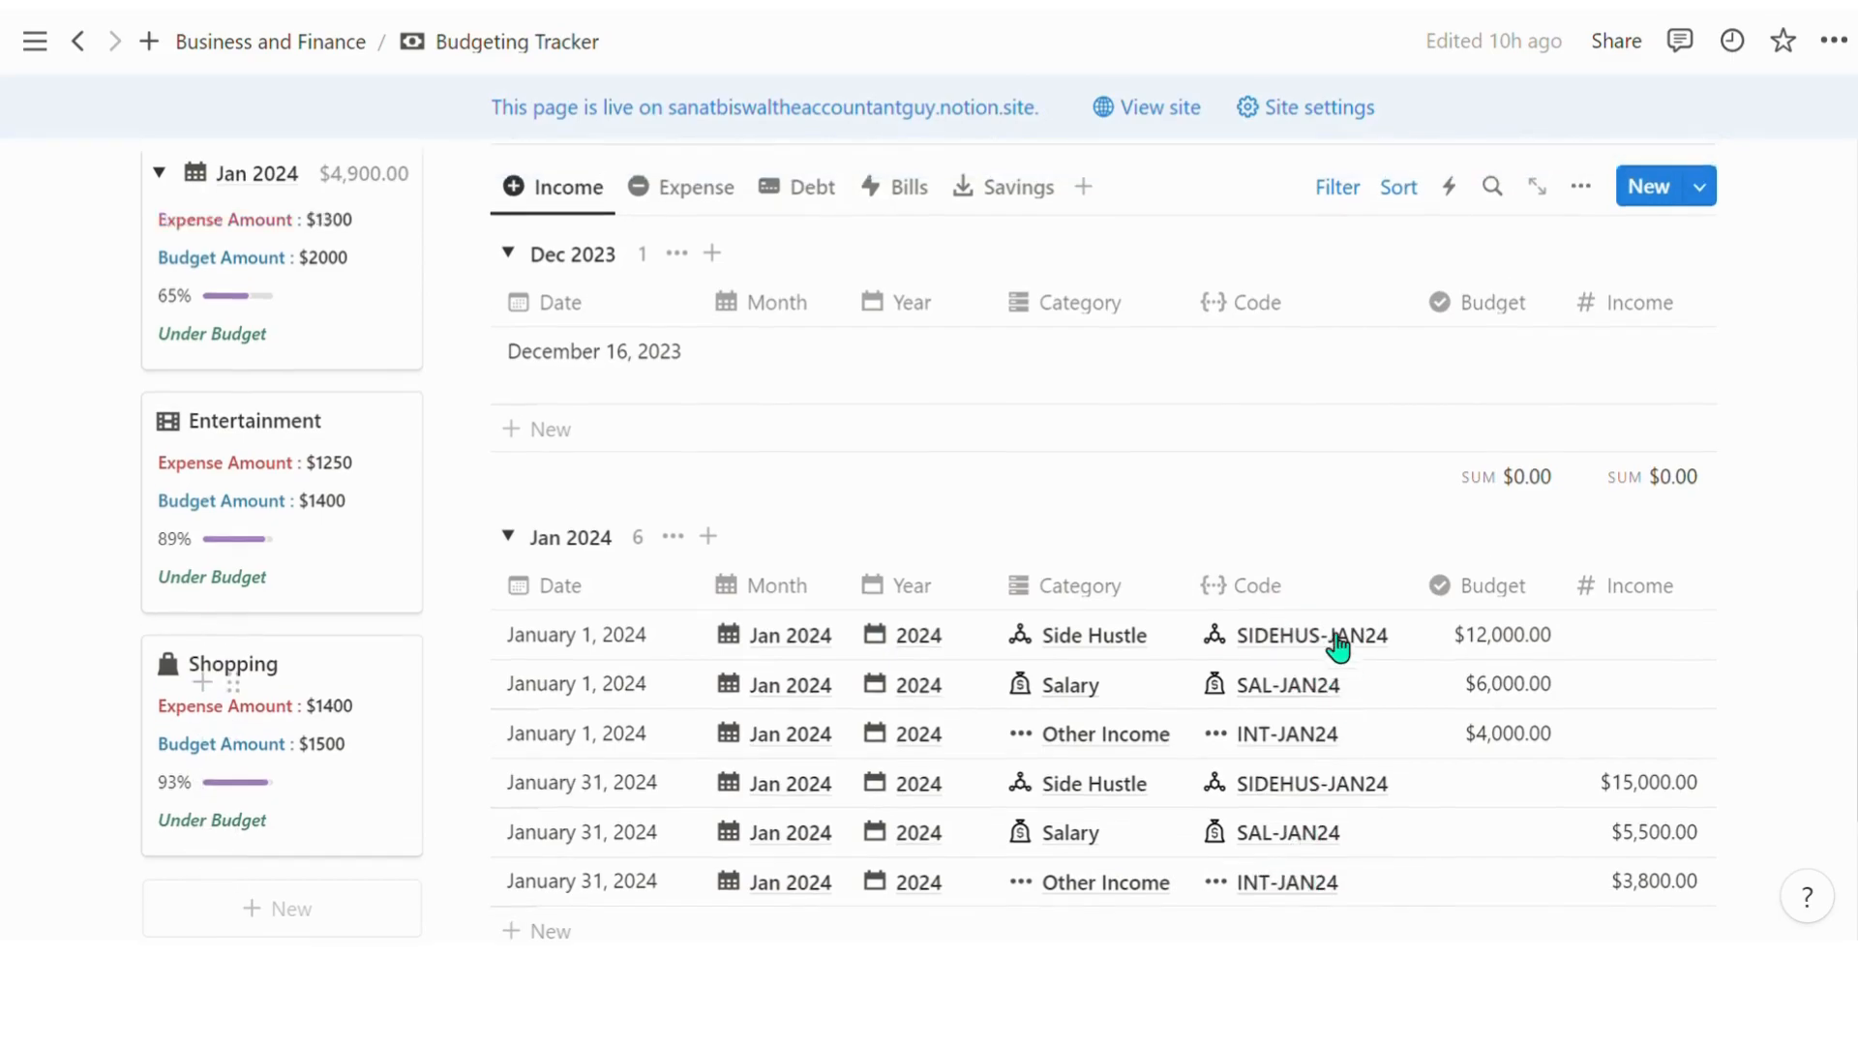
pyautogui.scroll(-5, 1269, 834)
pyautogui.scroll(2, 1297, 658)
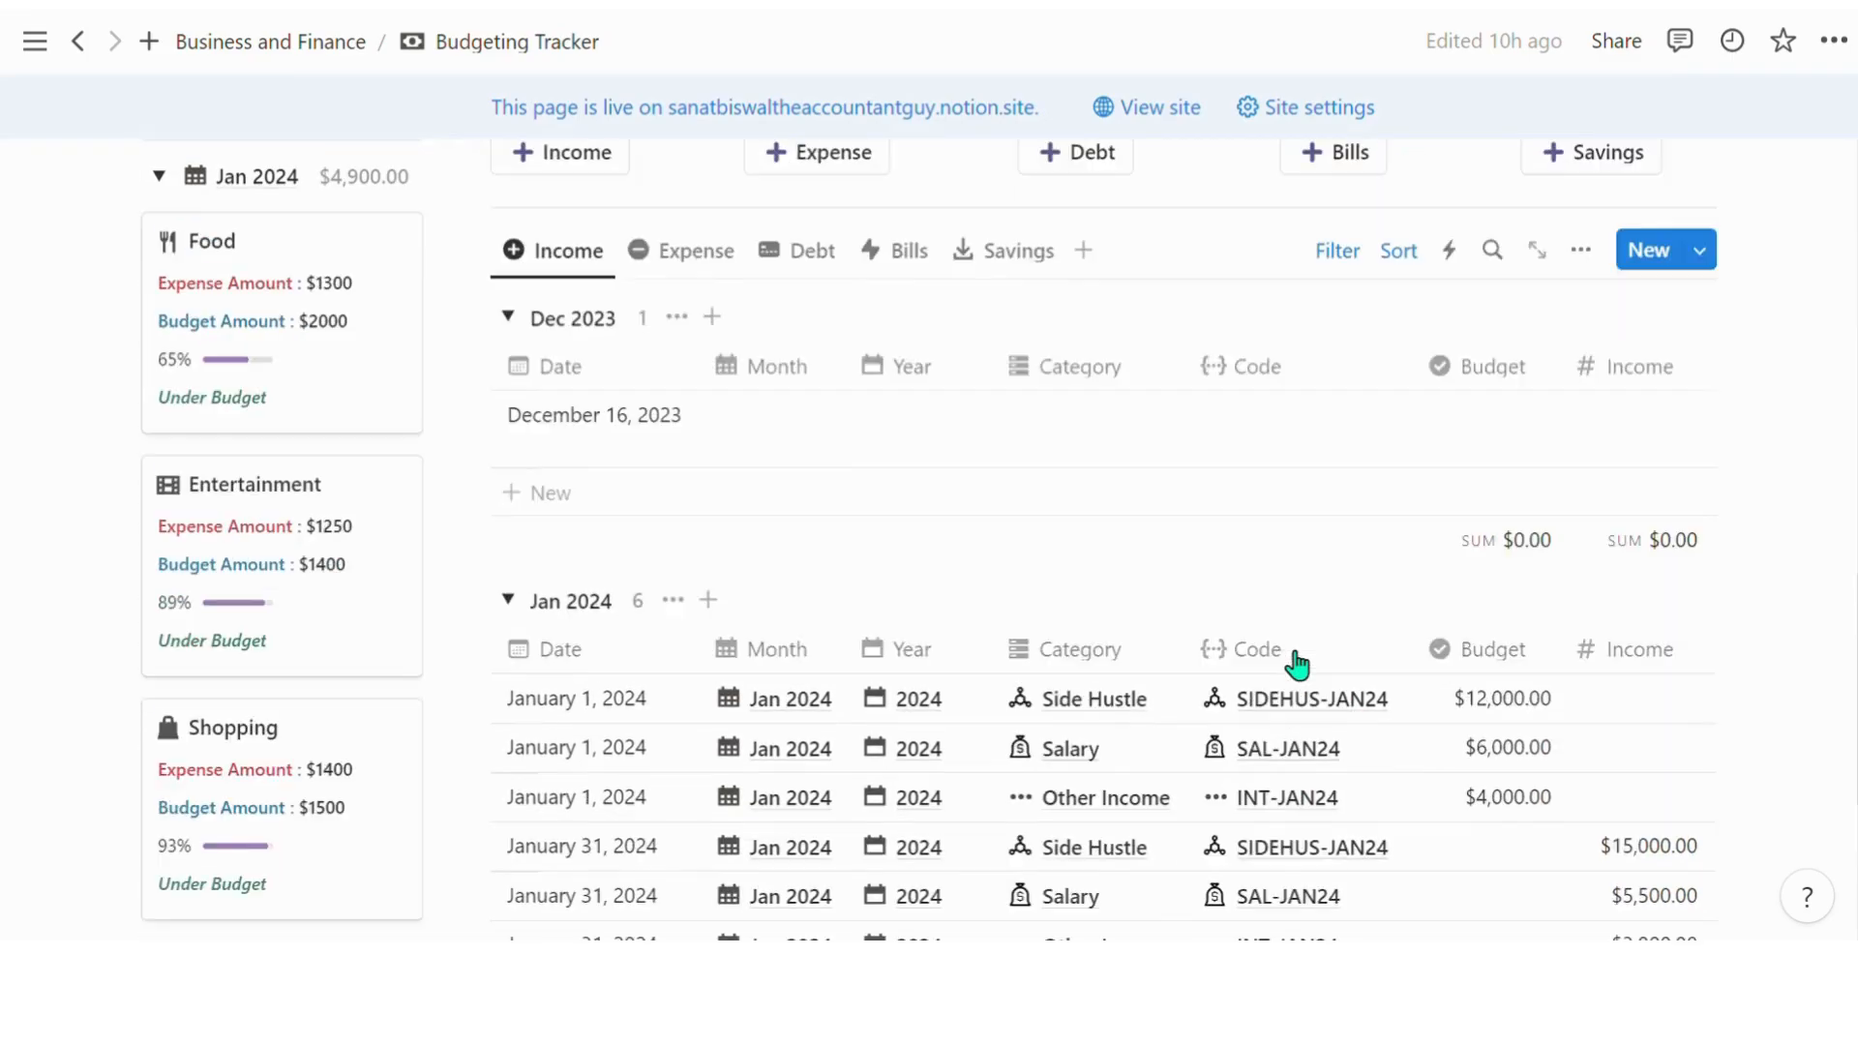
pyautogui.scroll(-3, 1642, 676)
# Compare the details and dates of the January 2024 income entries with their Budget and Income amounts
pyautogui.moveTo(1471, 920); pyautogui.dragTo(1257, 914)
pyautogui.click(1850, 616)
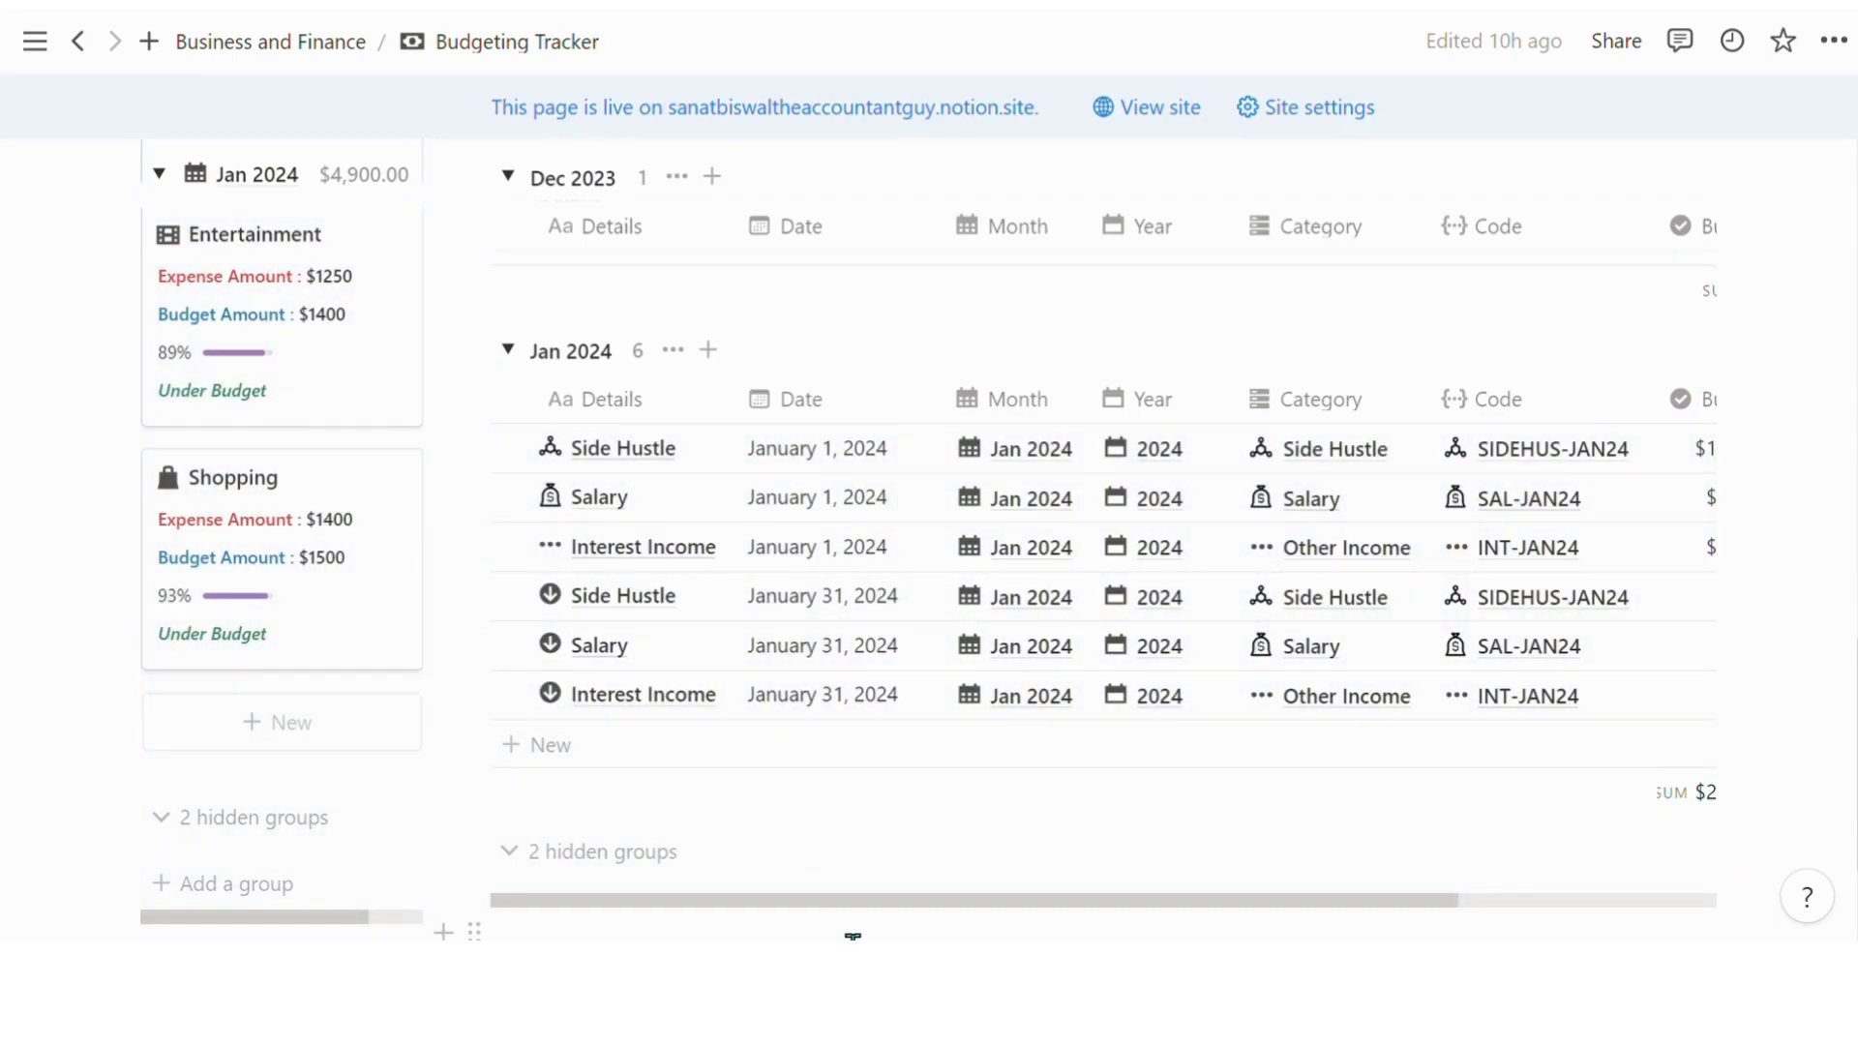
pyautogui.moveTo(865, 925); pyautogui.dragTo(1168, 916)
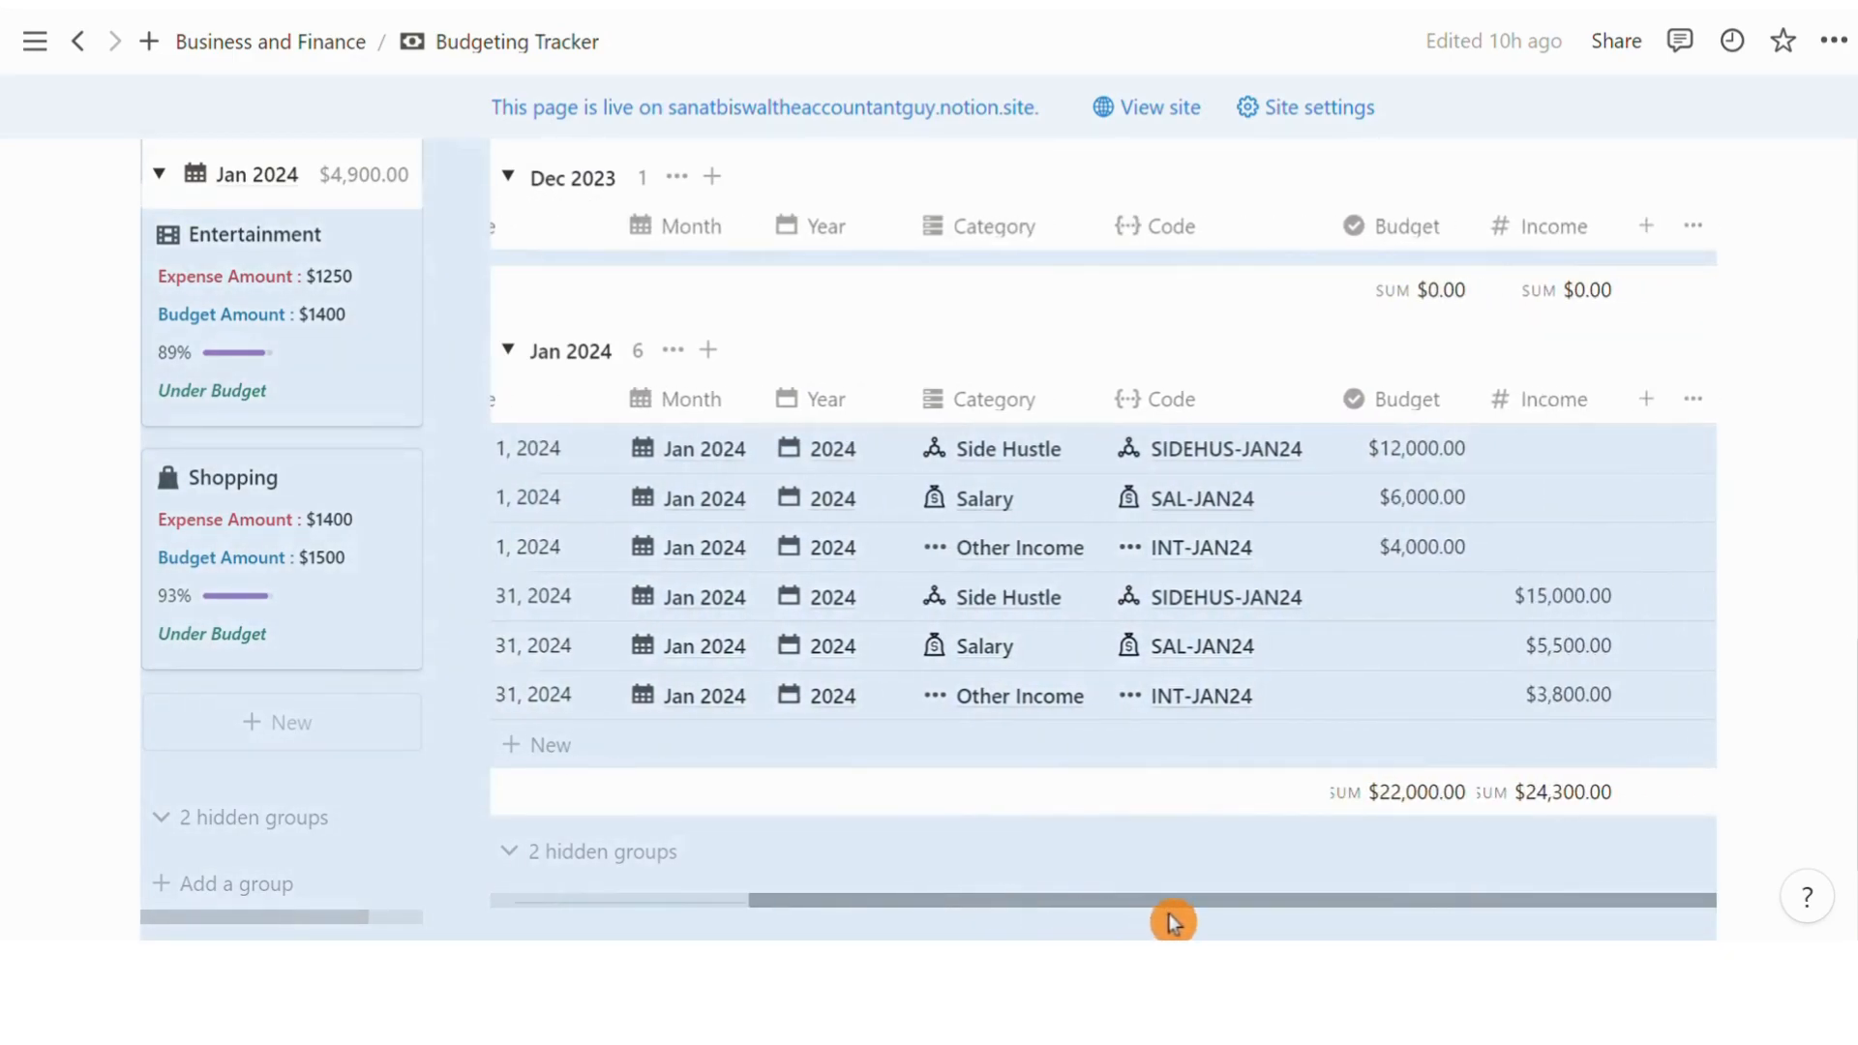
pyautogui.click(1816, 543)
# Switch the transaction table to the Expense view and examine its January 2024 entries from Details across to Budget and Expense
pyautogui.scroll(3, 871, 426)
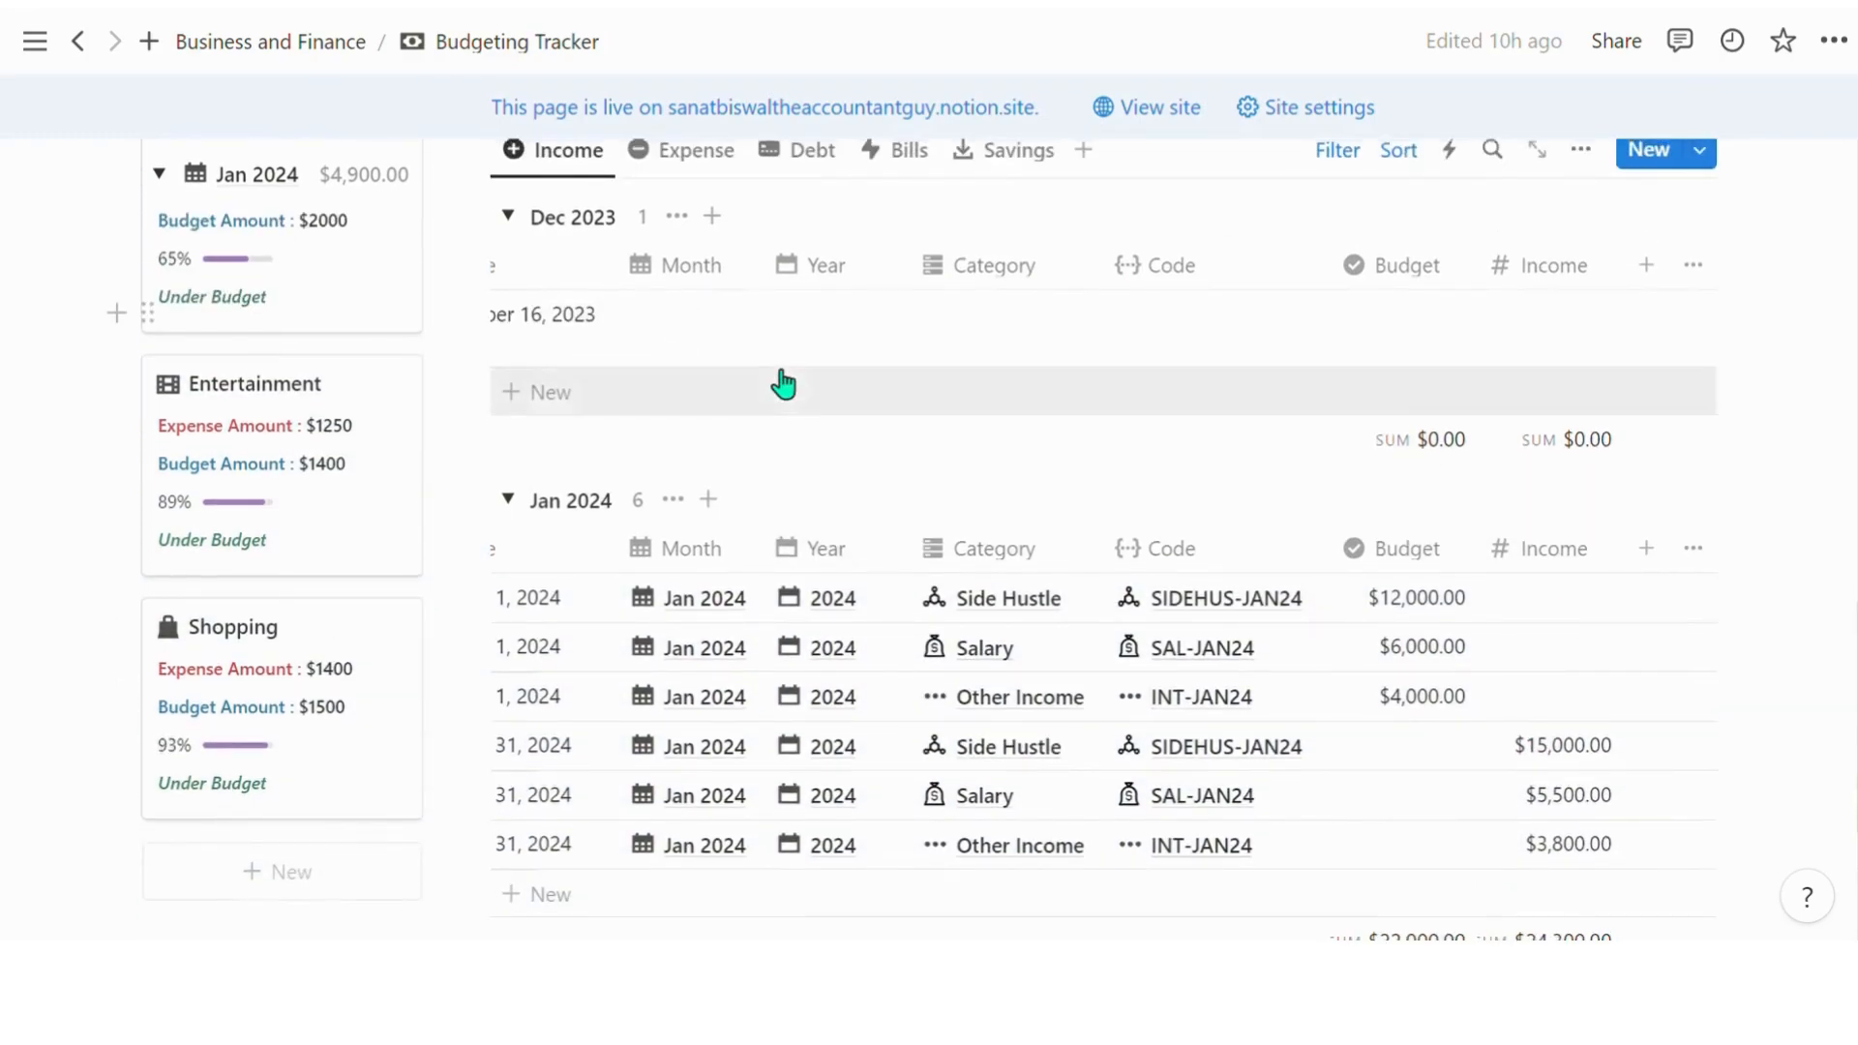
pyautogui.click(714, 323)
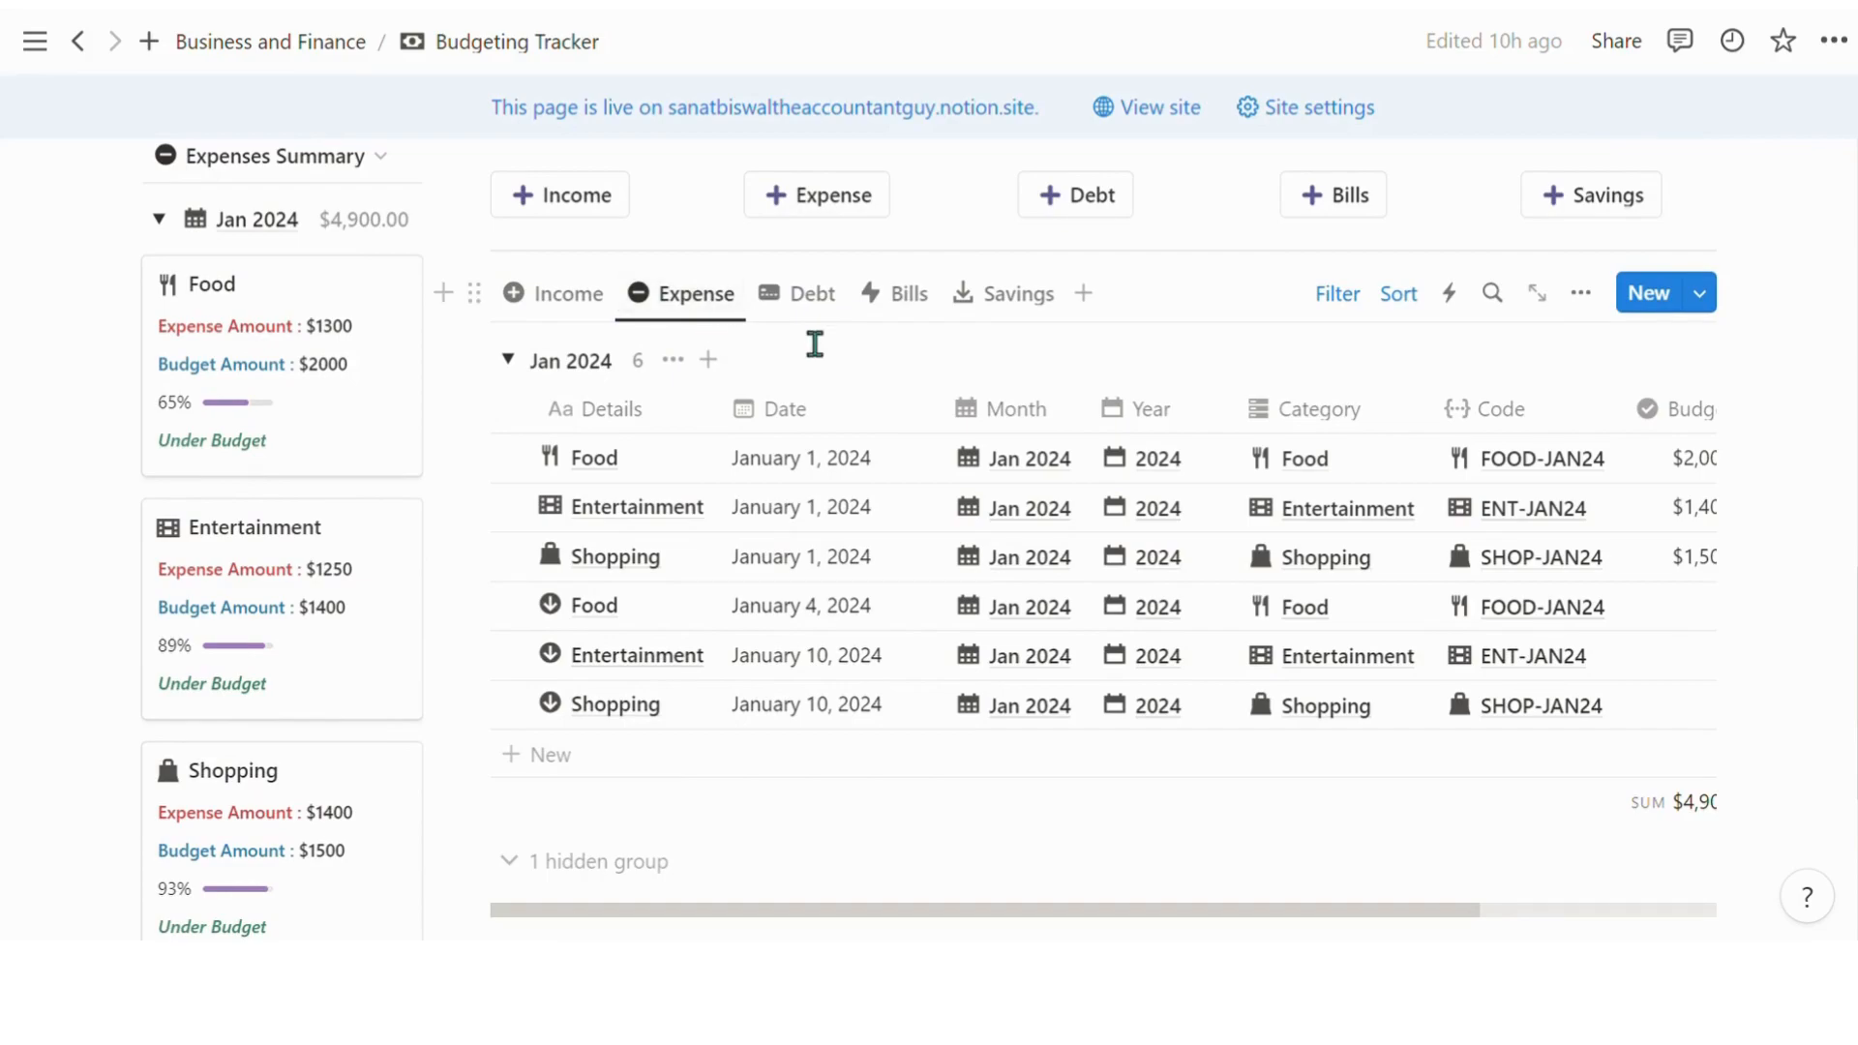
pyautogui.scroll(2, 838, 390)
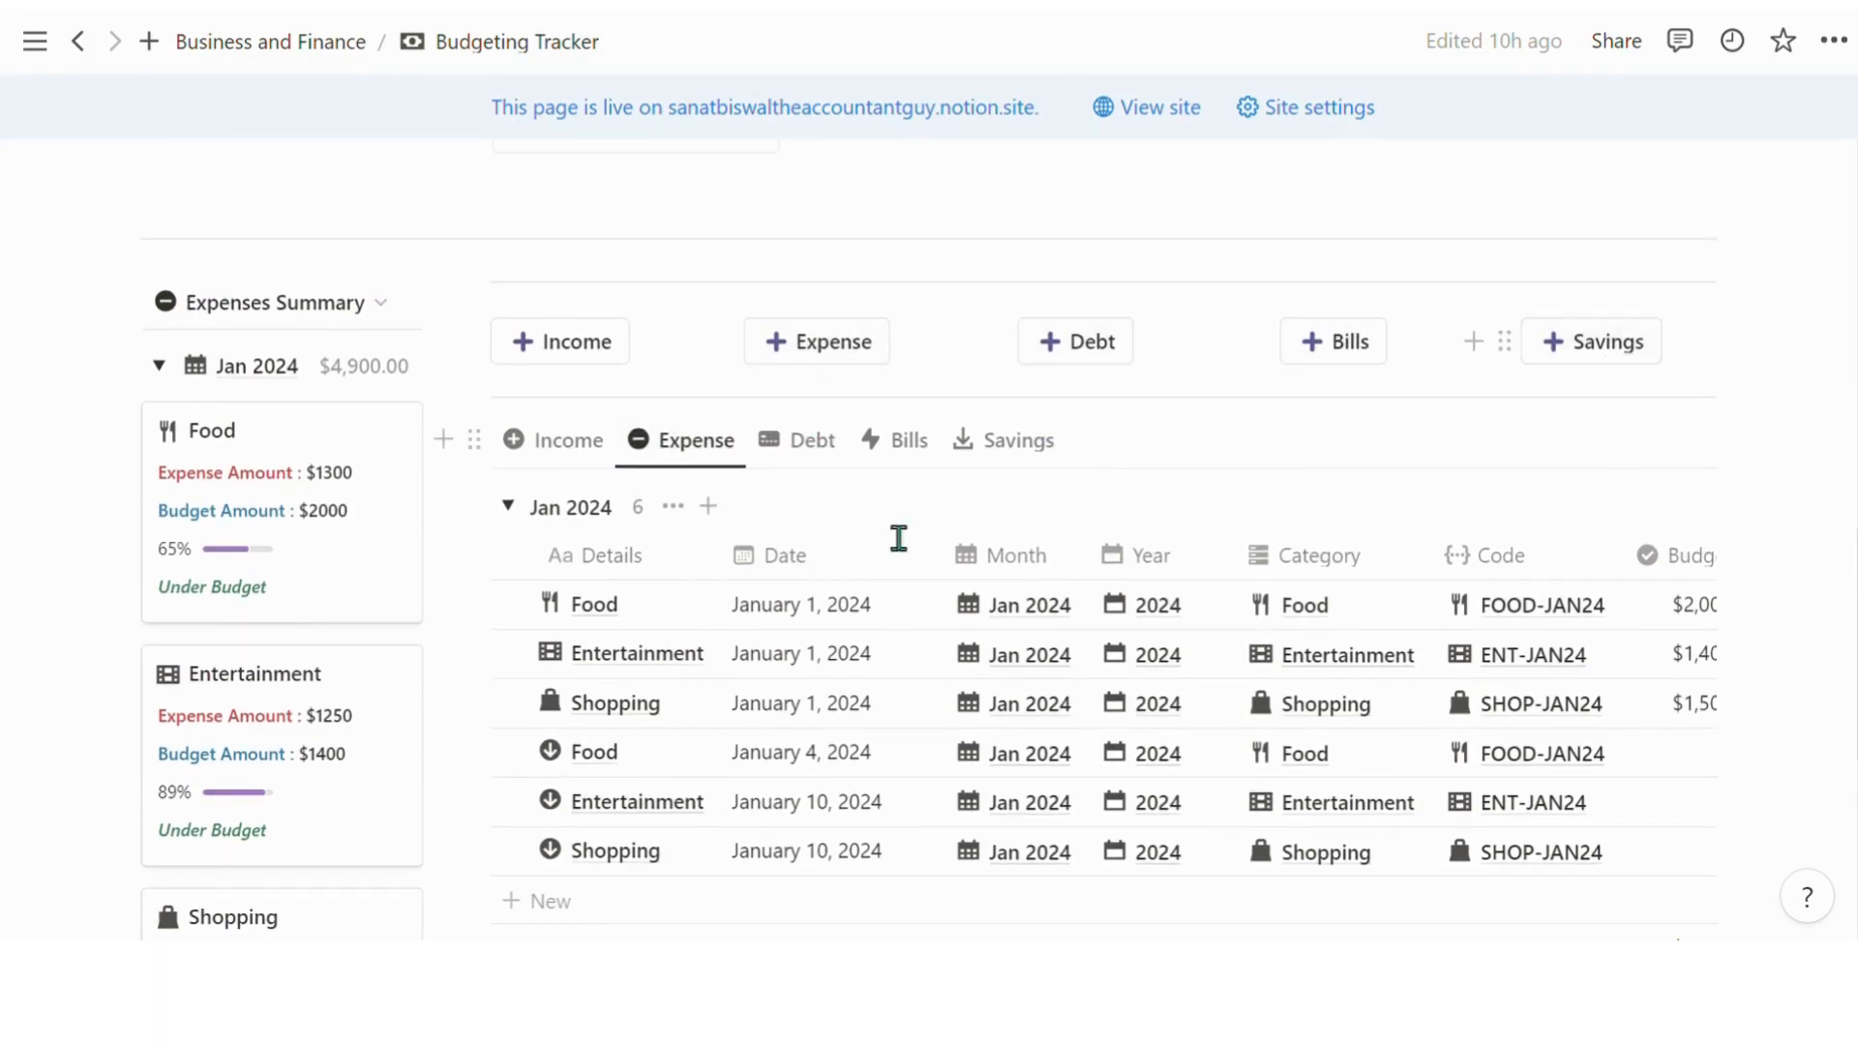
pyautogui.scroll(-2, 870, 537)
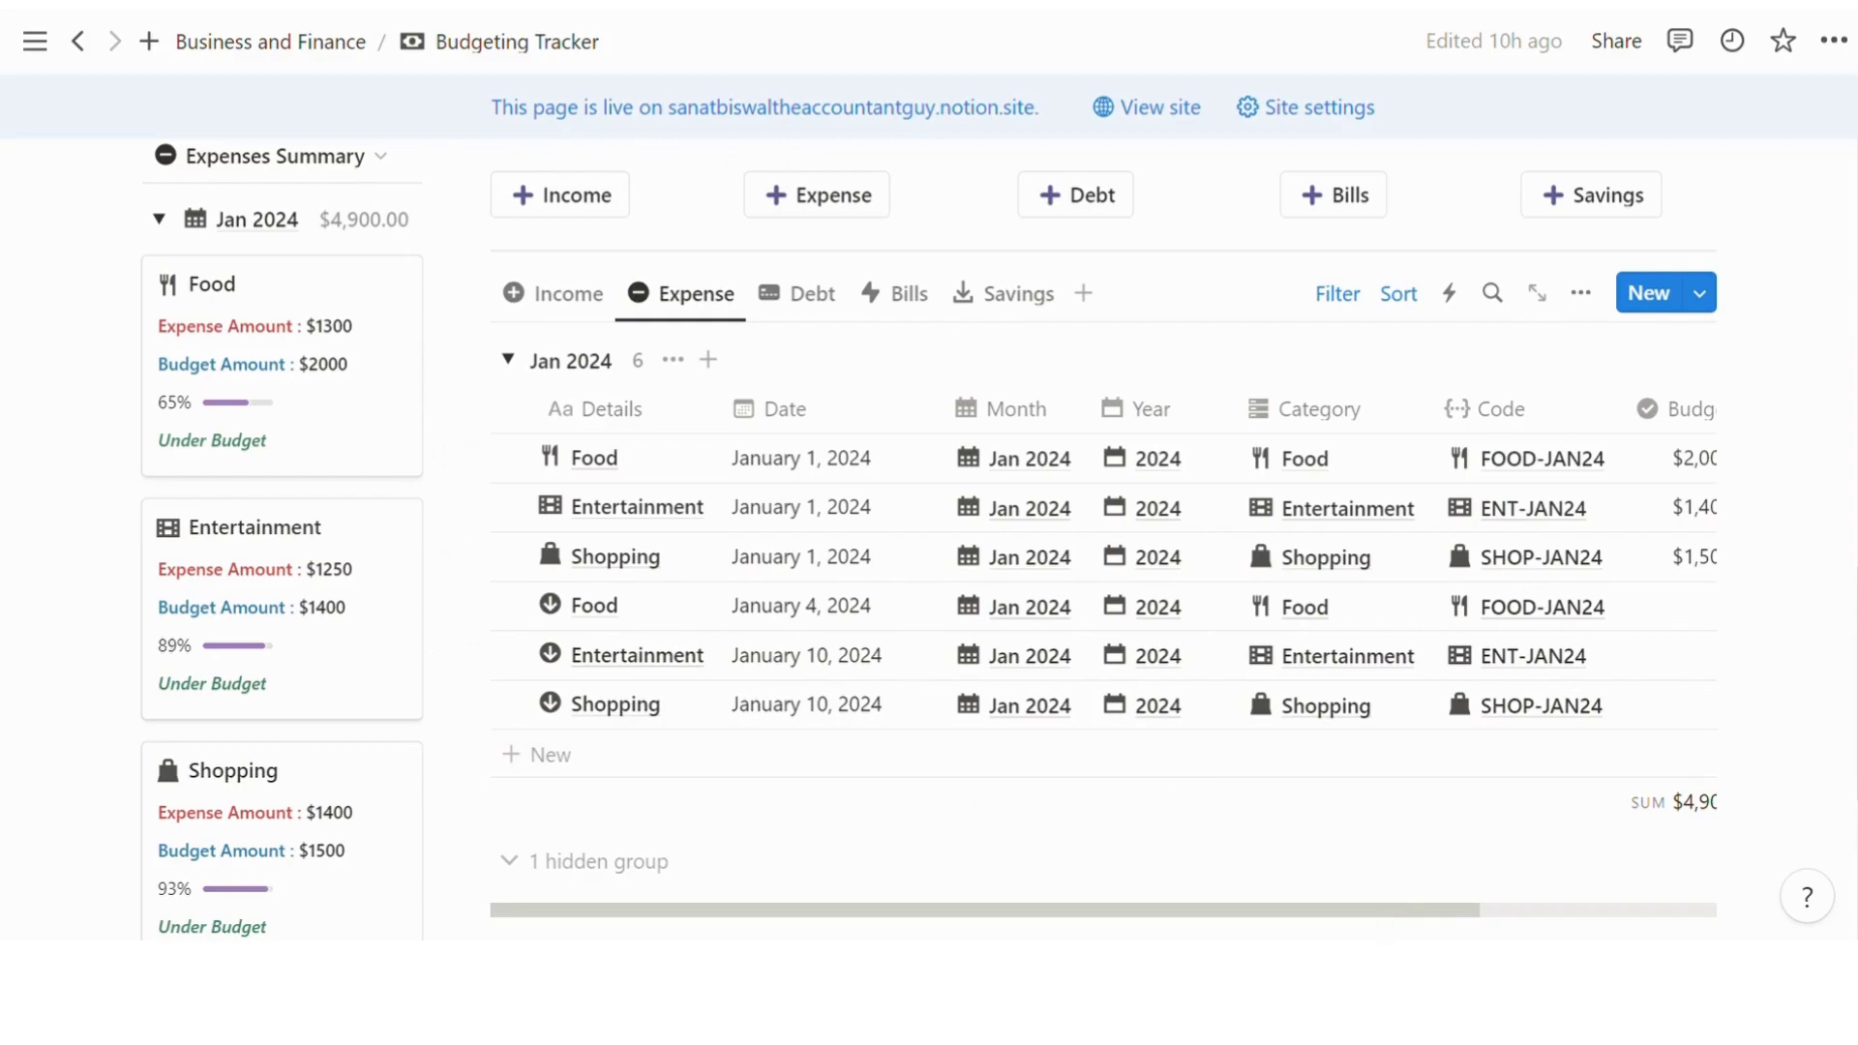
pyautogui.moveTo(1385, 913); pyautogui.dragTo(1625, 917)
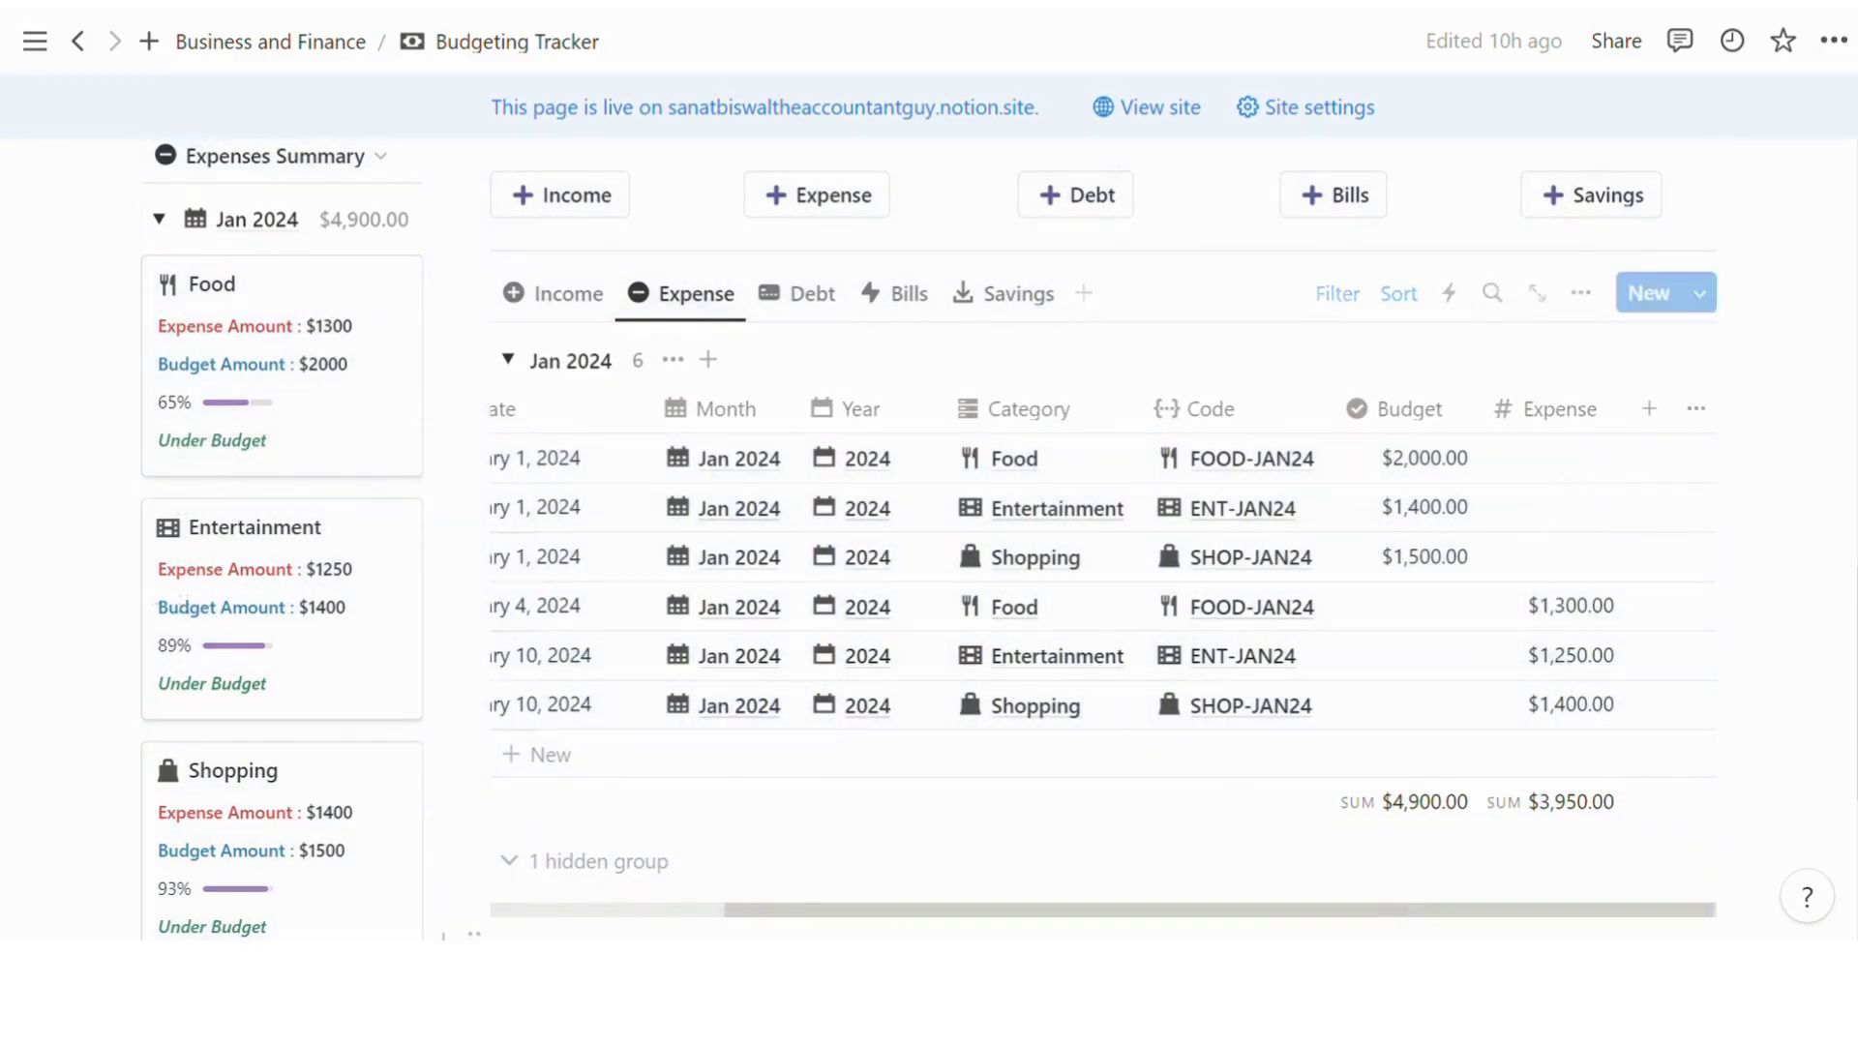
pyautogui.moveTo(1409, 914); pyautogui.dragTo(870, 561)
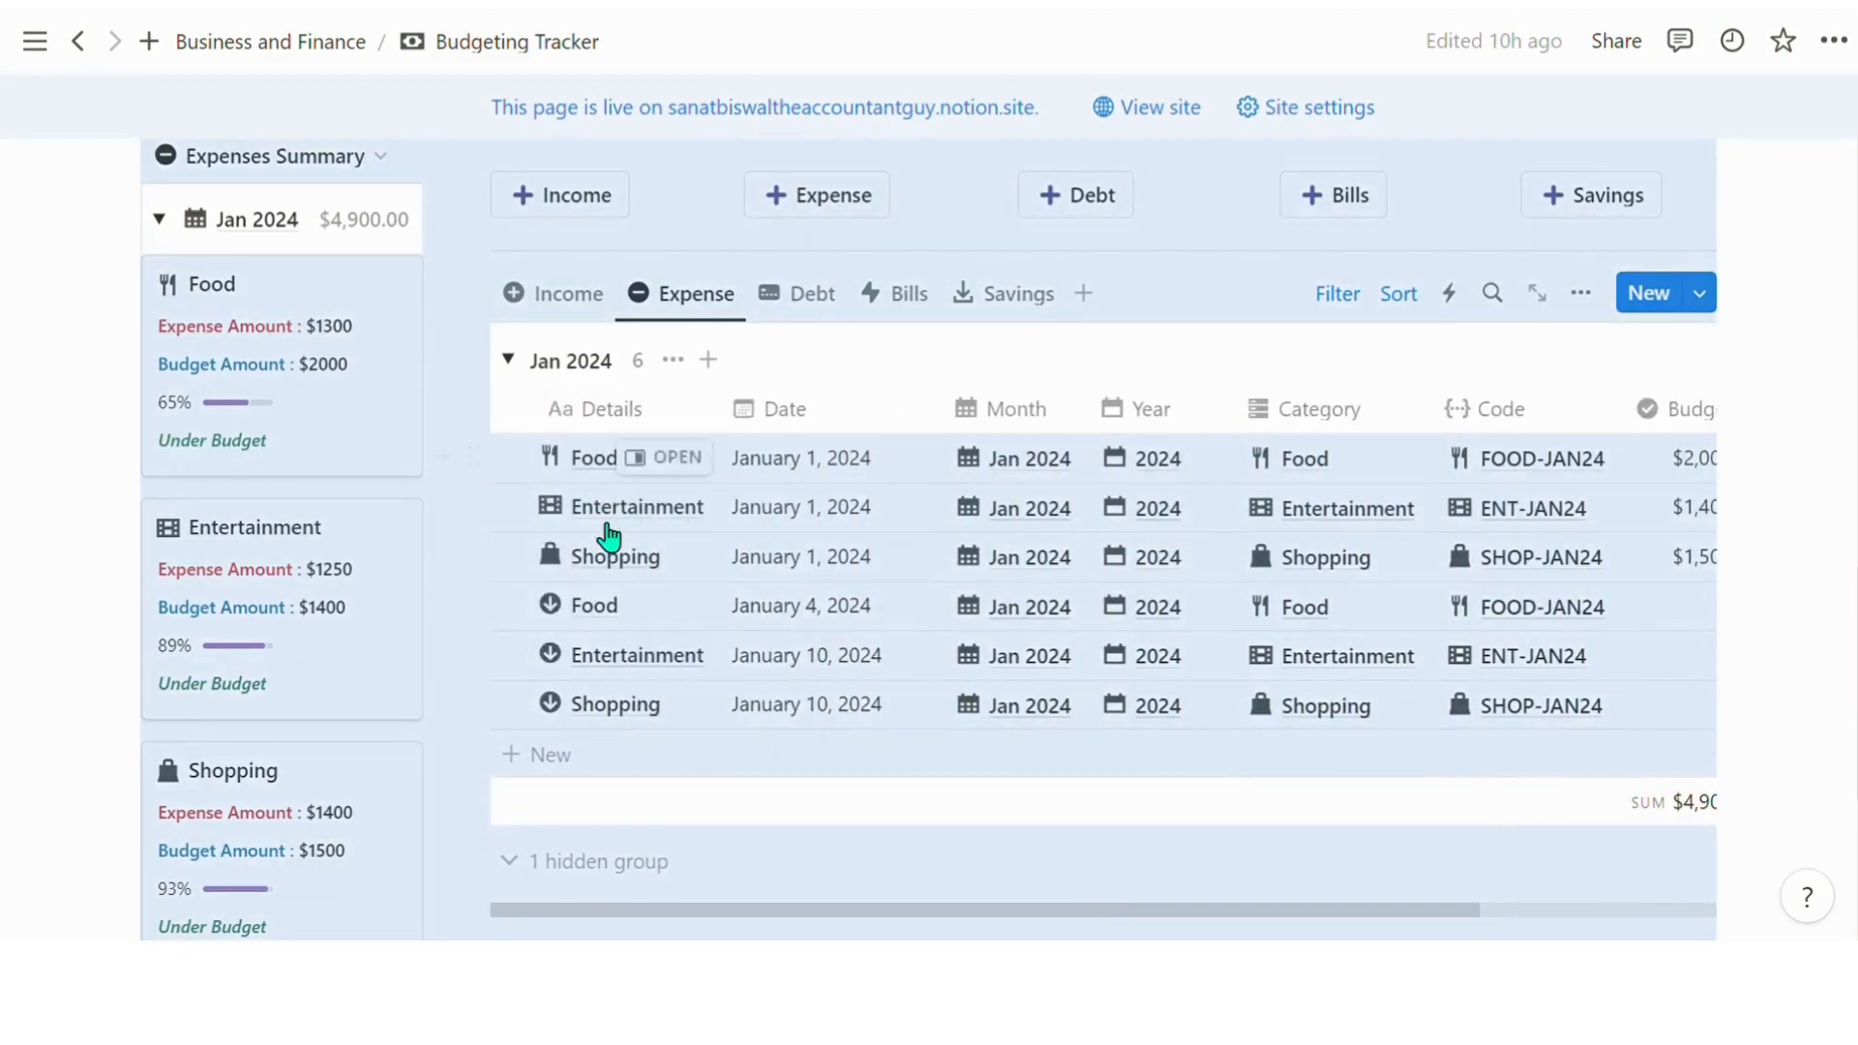
pyautogui.moveTo(790, 927); pyautogui.dragTo(1173, 920)
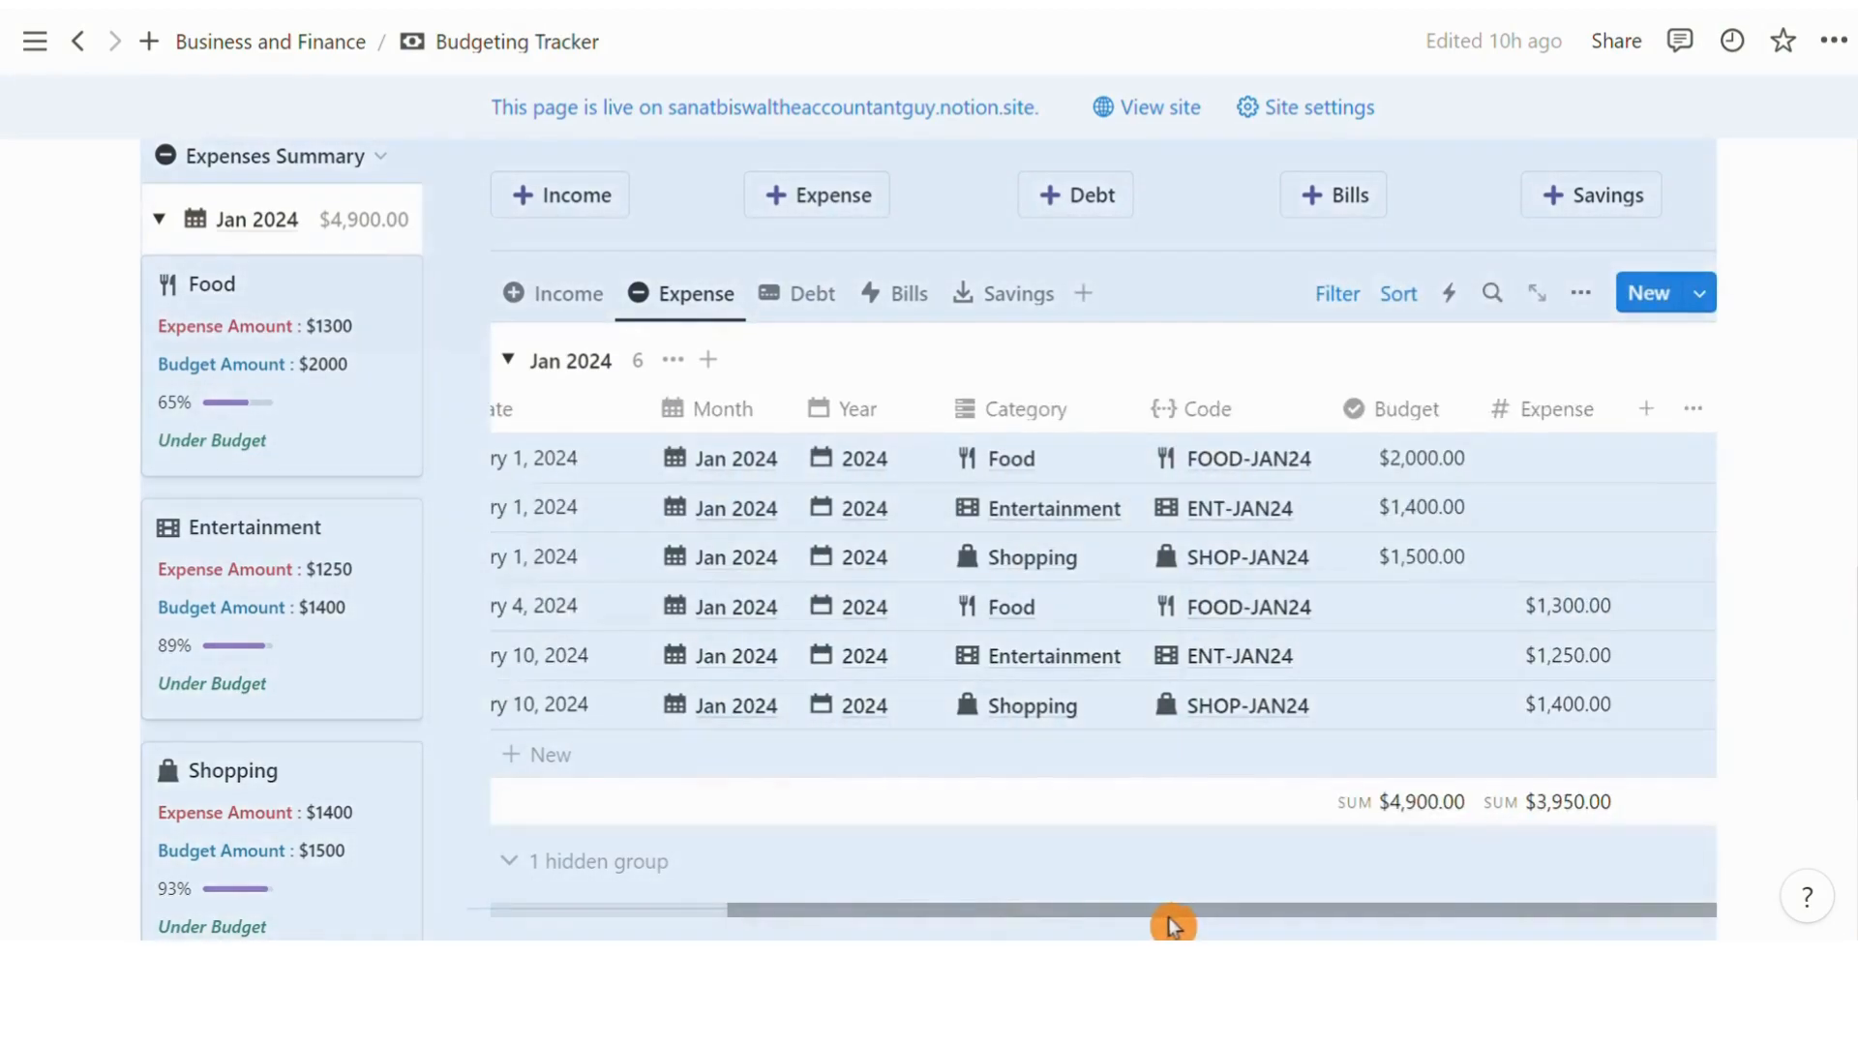
pyautogui.click(1783, 593)
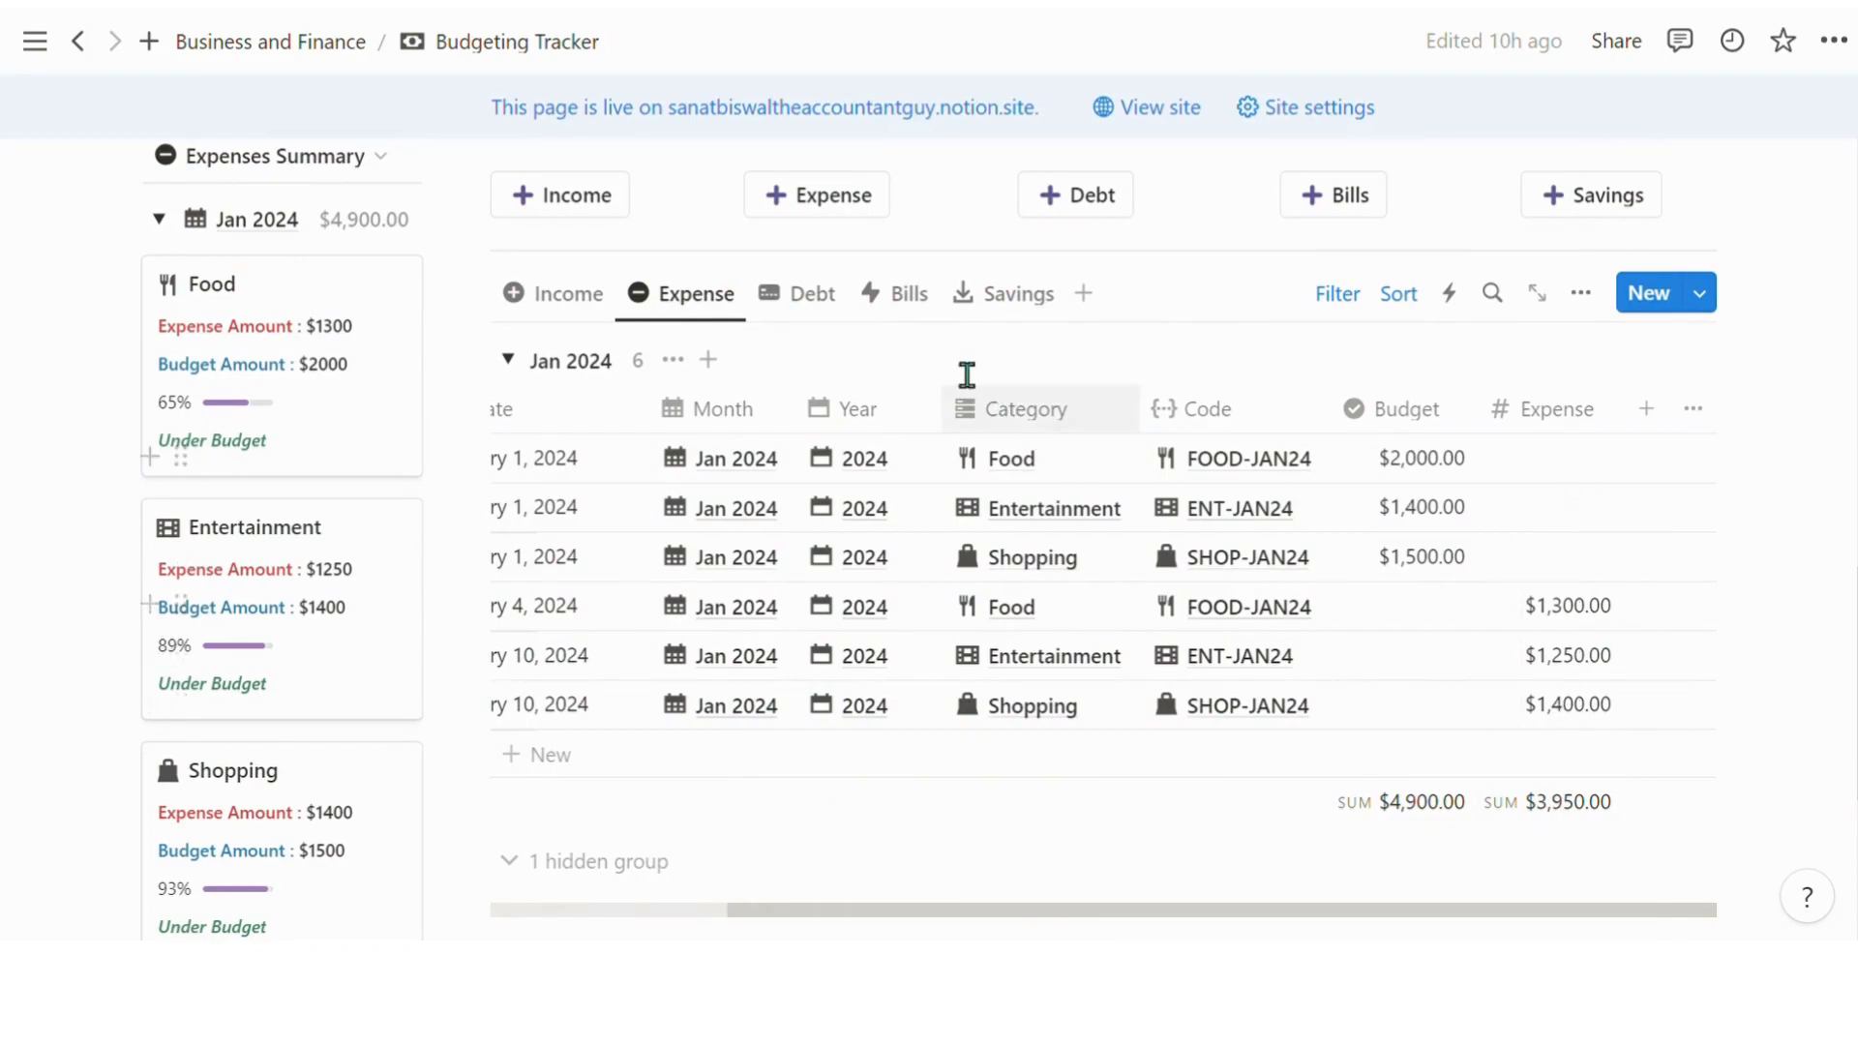
# Show the Debt view of the transaction table, followed by the Bills view
pyautogui.click(811, 298)
pyautogui.click(887, 307)
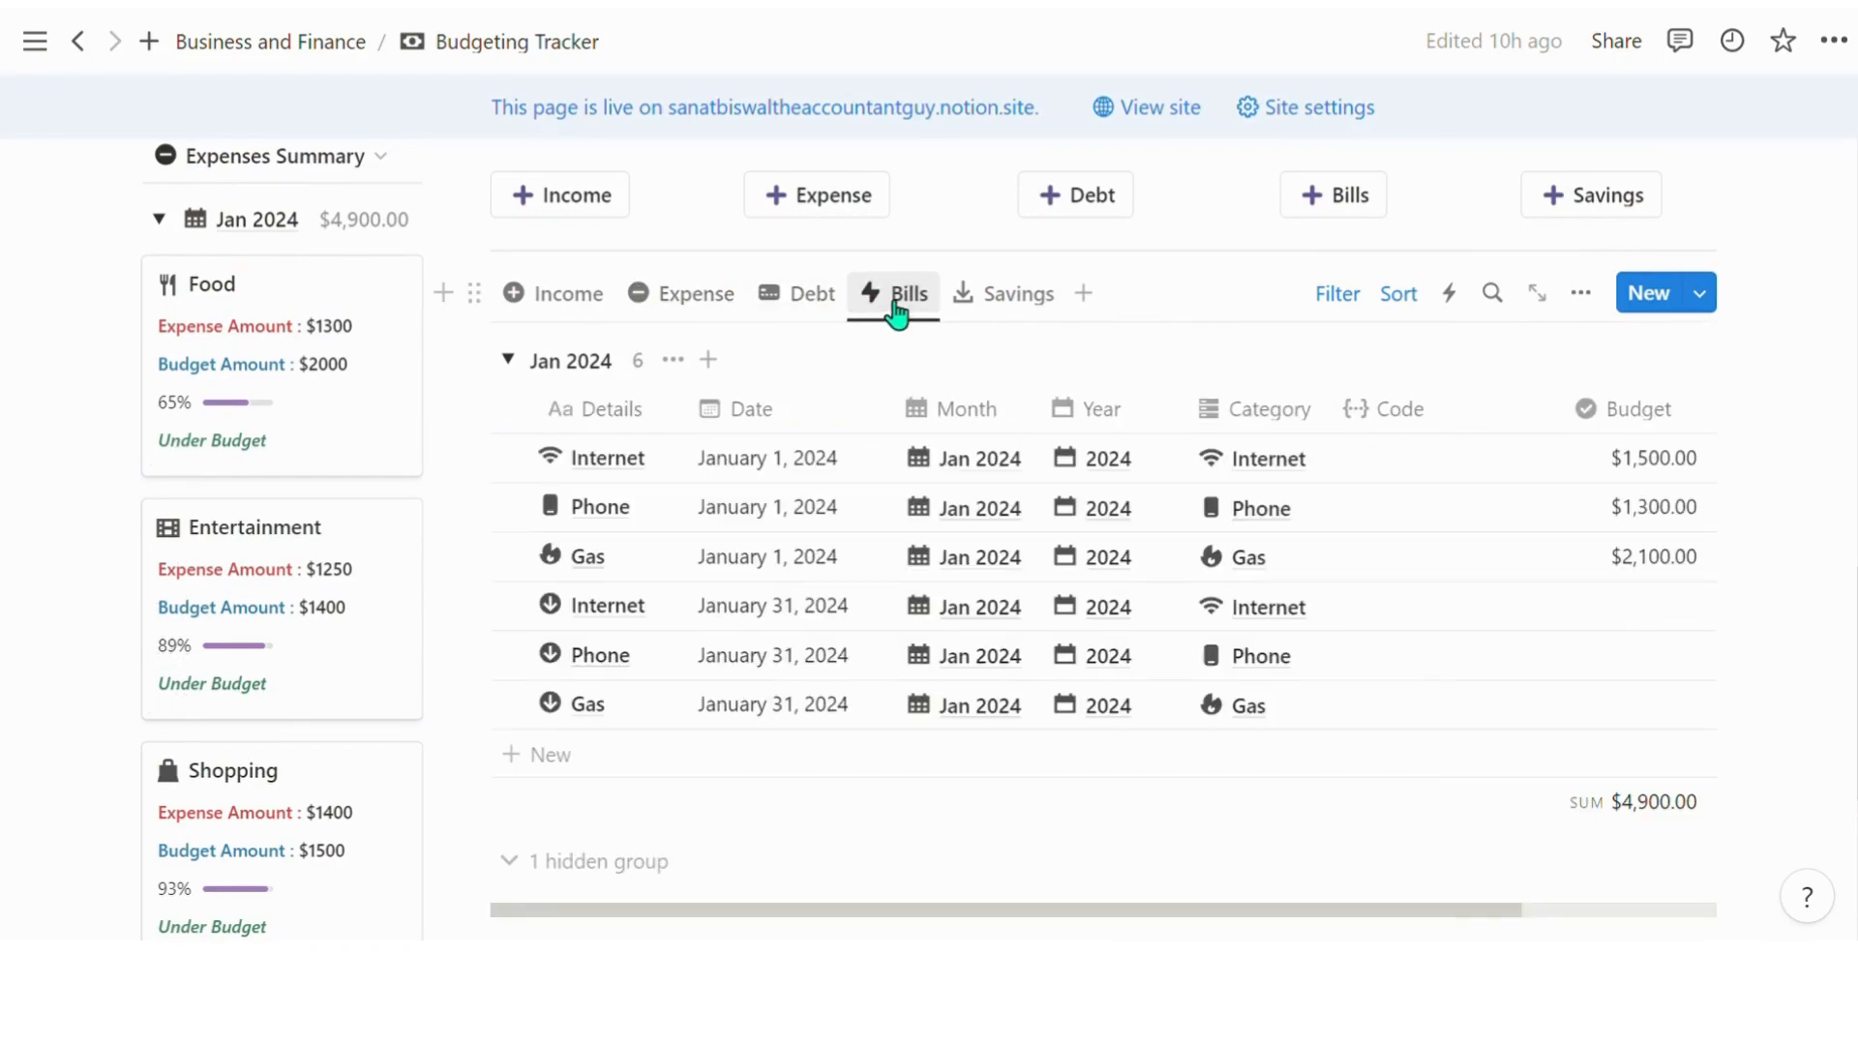
# Show the Savings view of the transaction table, then examine the Savings Overview and the January 2024 cards in the Expenses Summary
pyautogui.click(978, 308)
pyautogui.scroll(2, 259, 281)
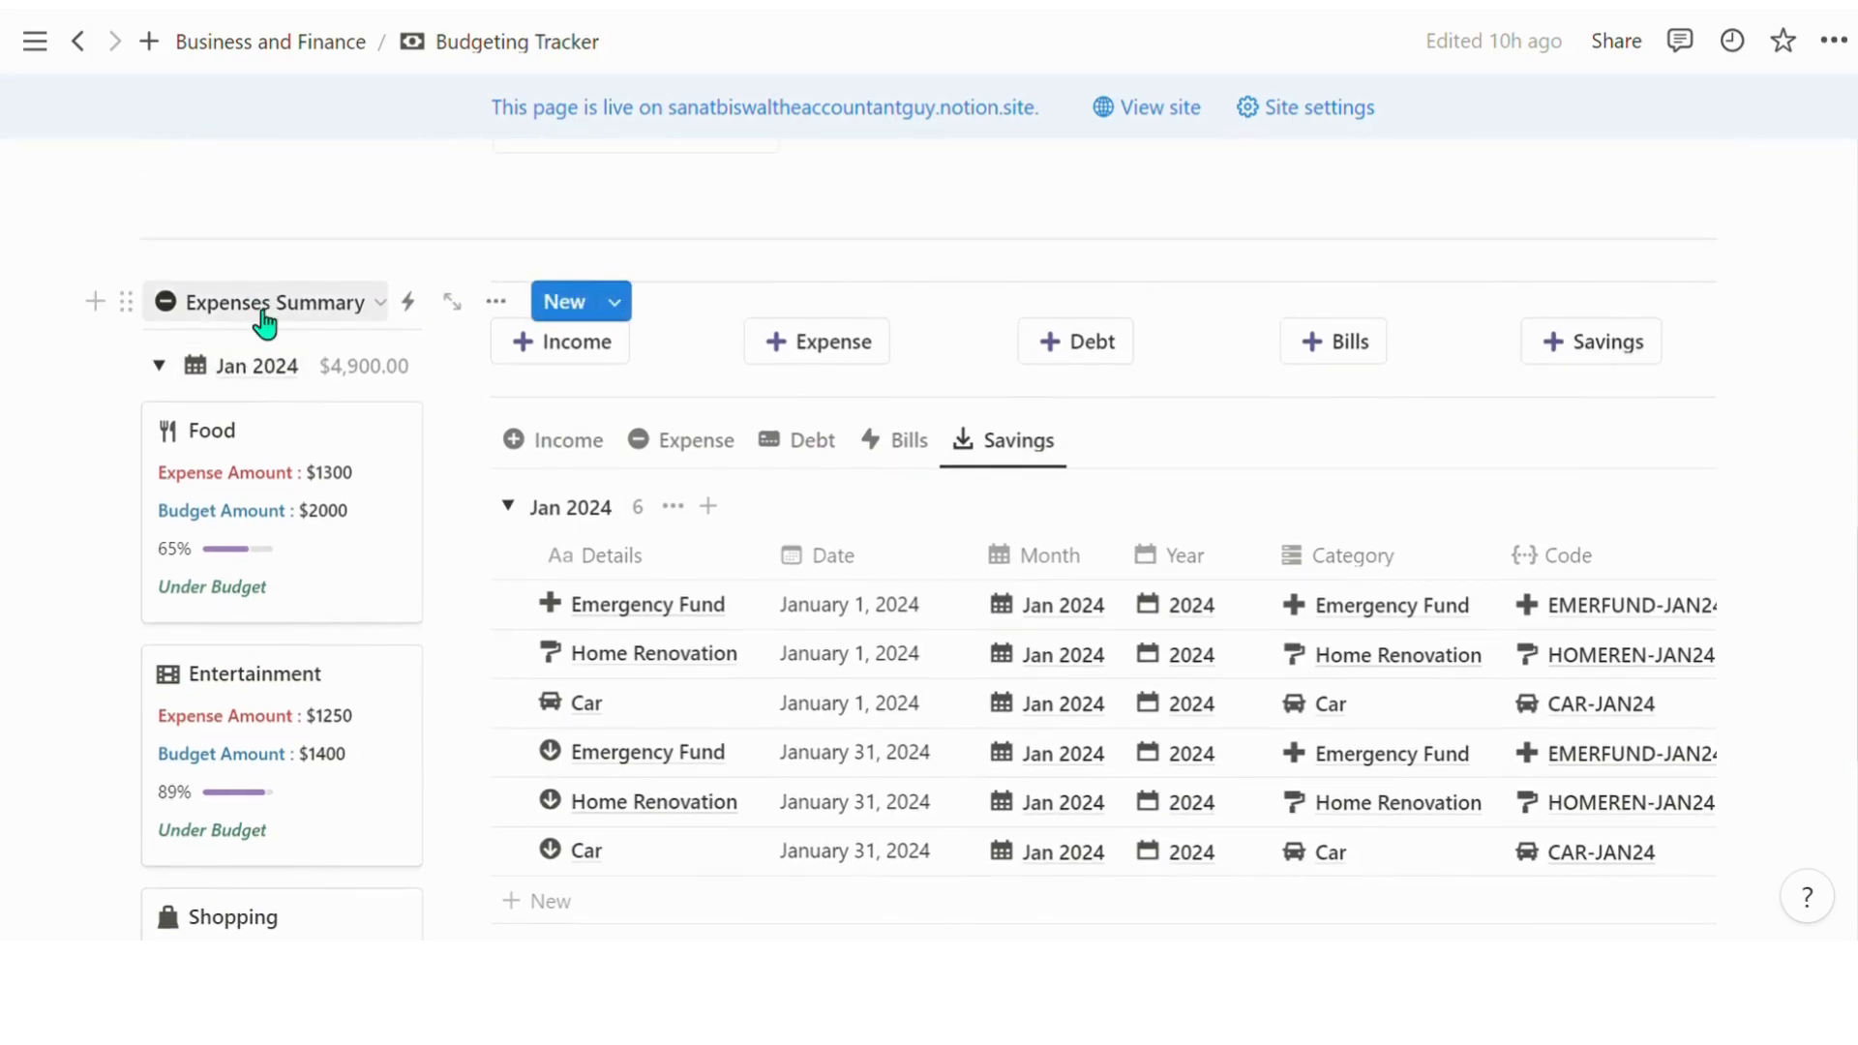
pyautogui.scroll(12, 236, 485)
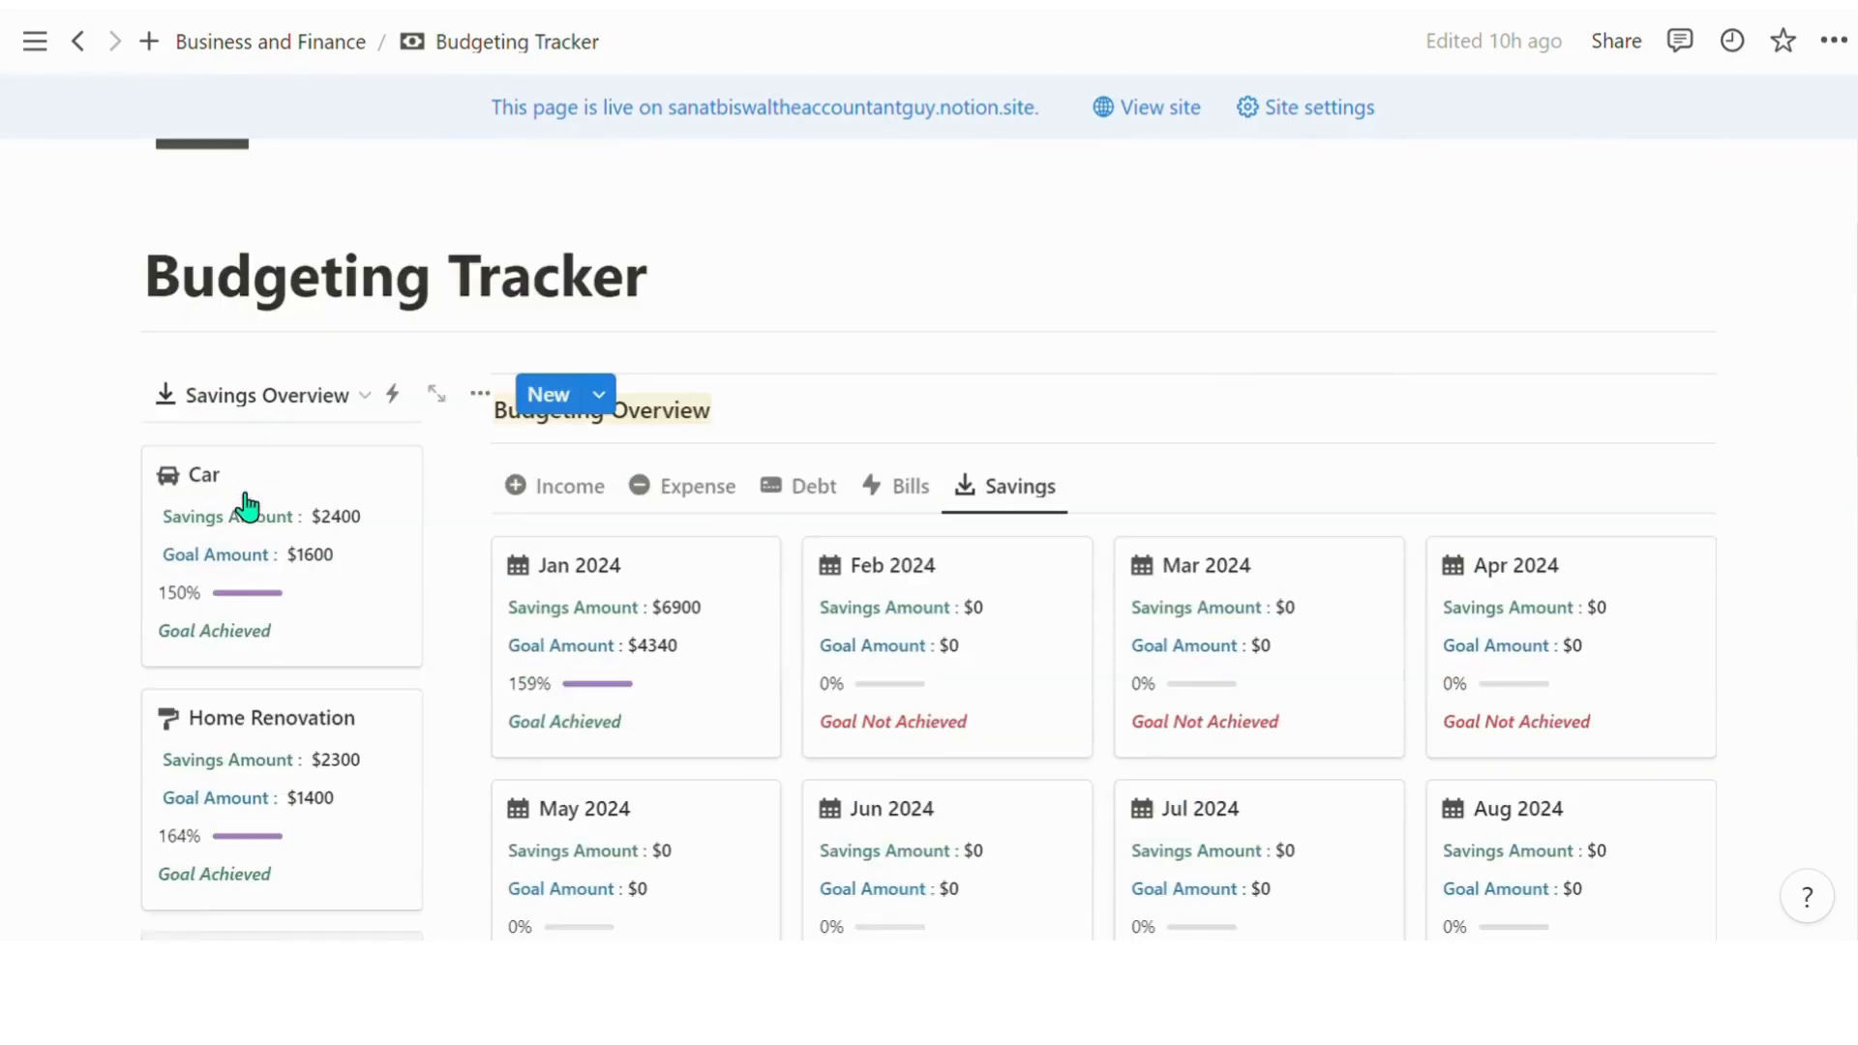
pyautogui.scroll(-8, 245, 510)
pyautogui.scroll(-7, 250, 511)
pyautogui.scroll(3, 228, 460)
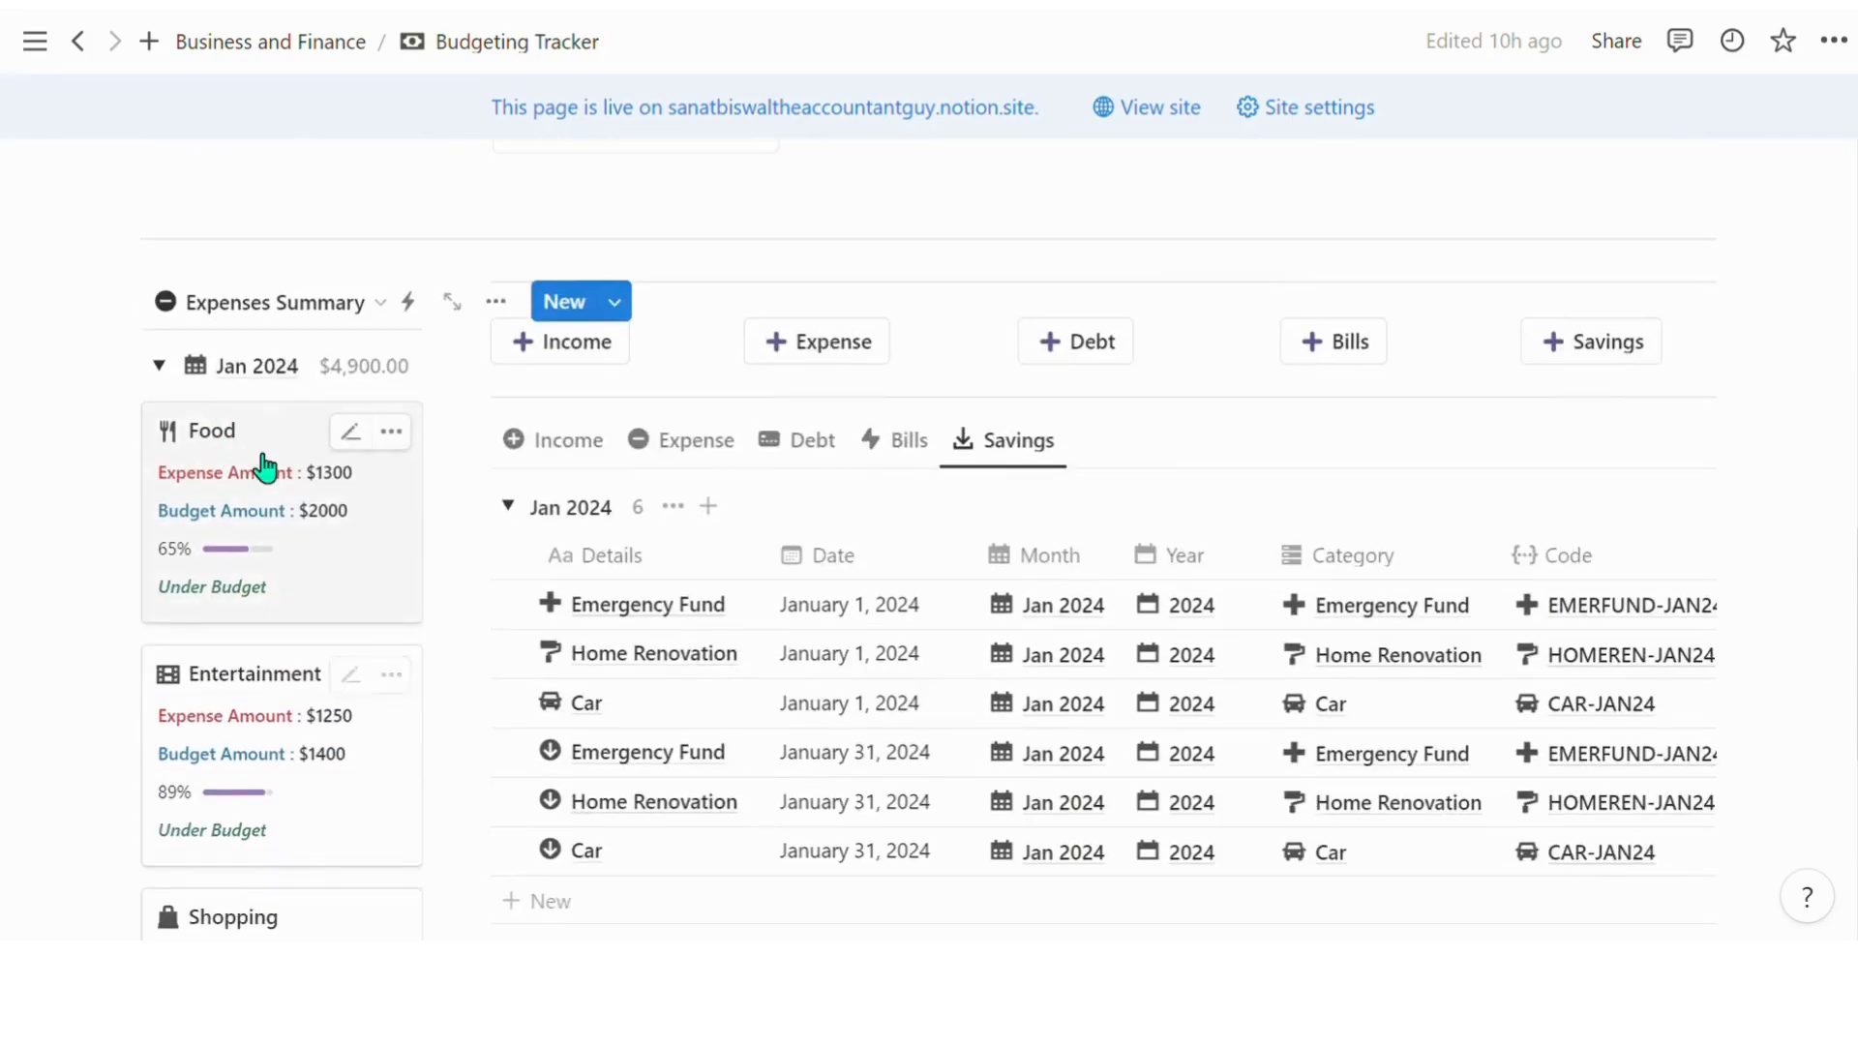
pyautogui.scroll(-2, 295, 644)
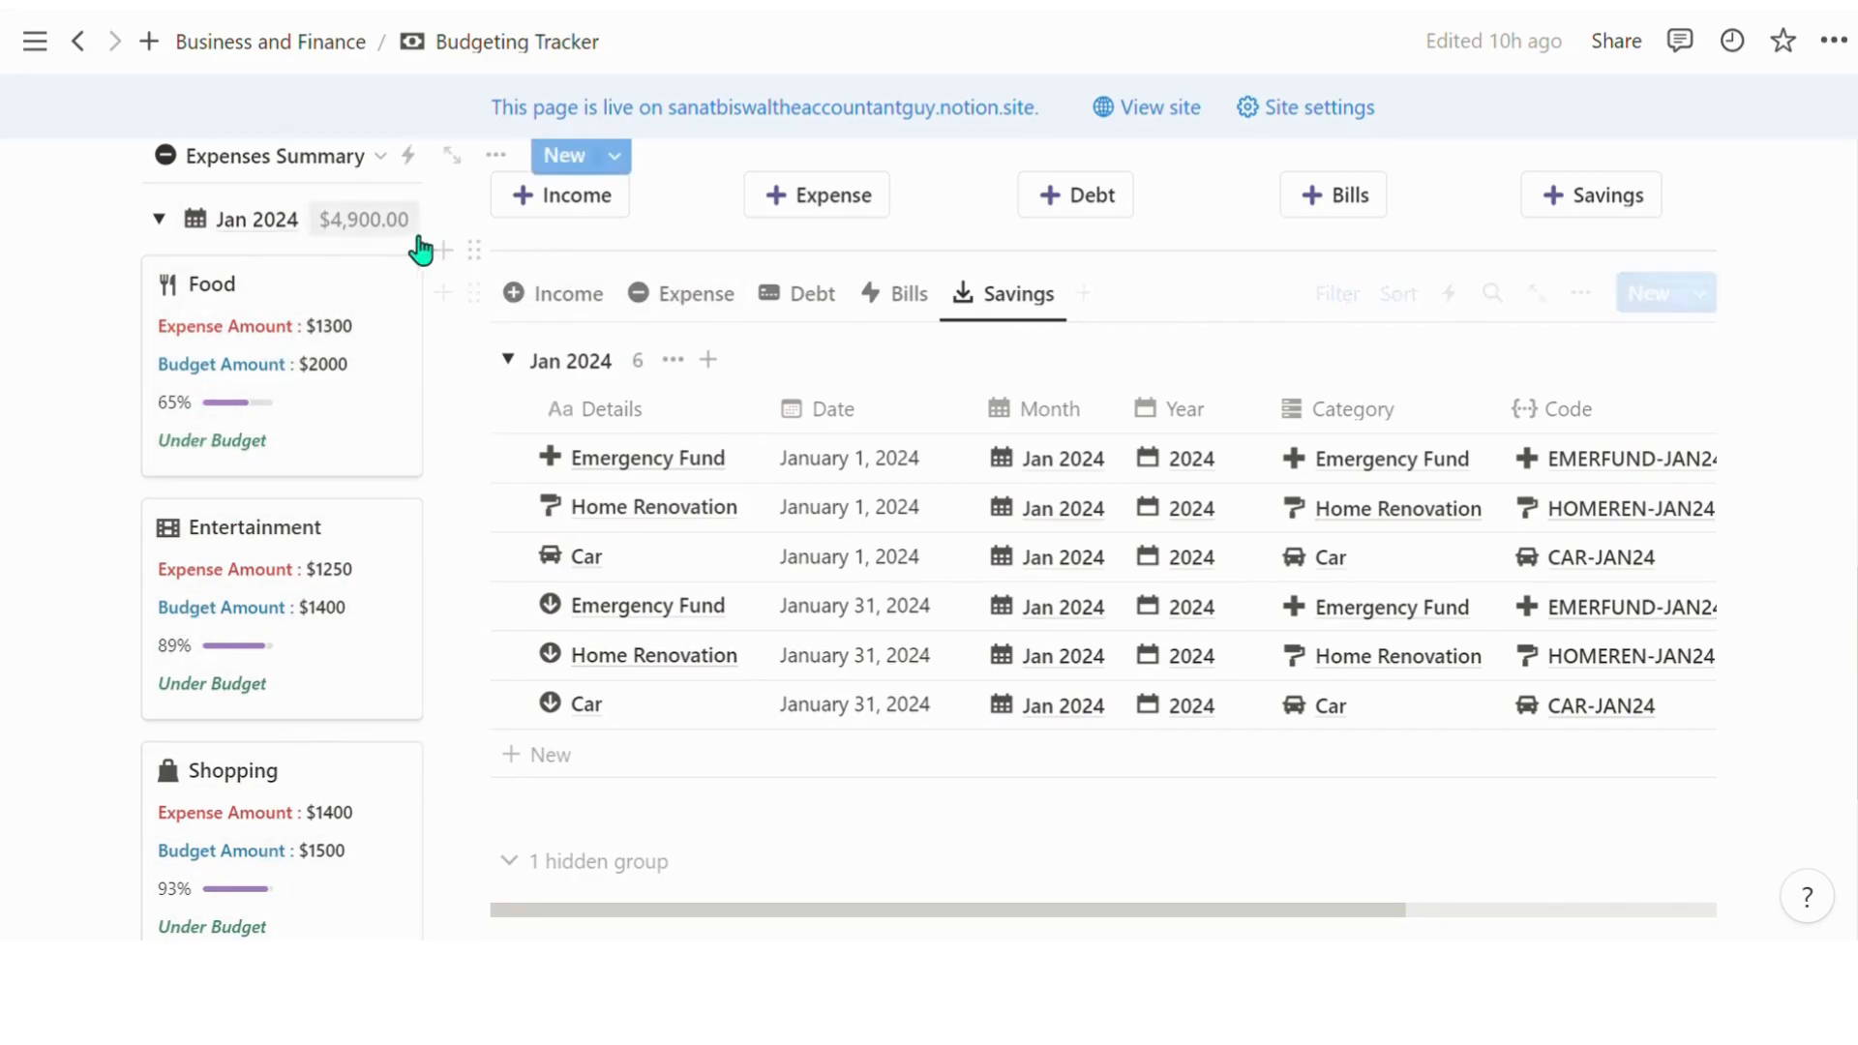
pyautogui.scroll(2, 270, 334)
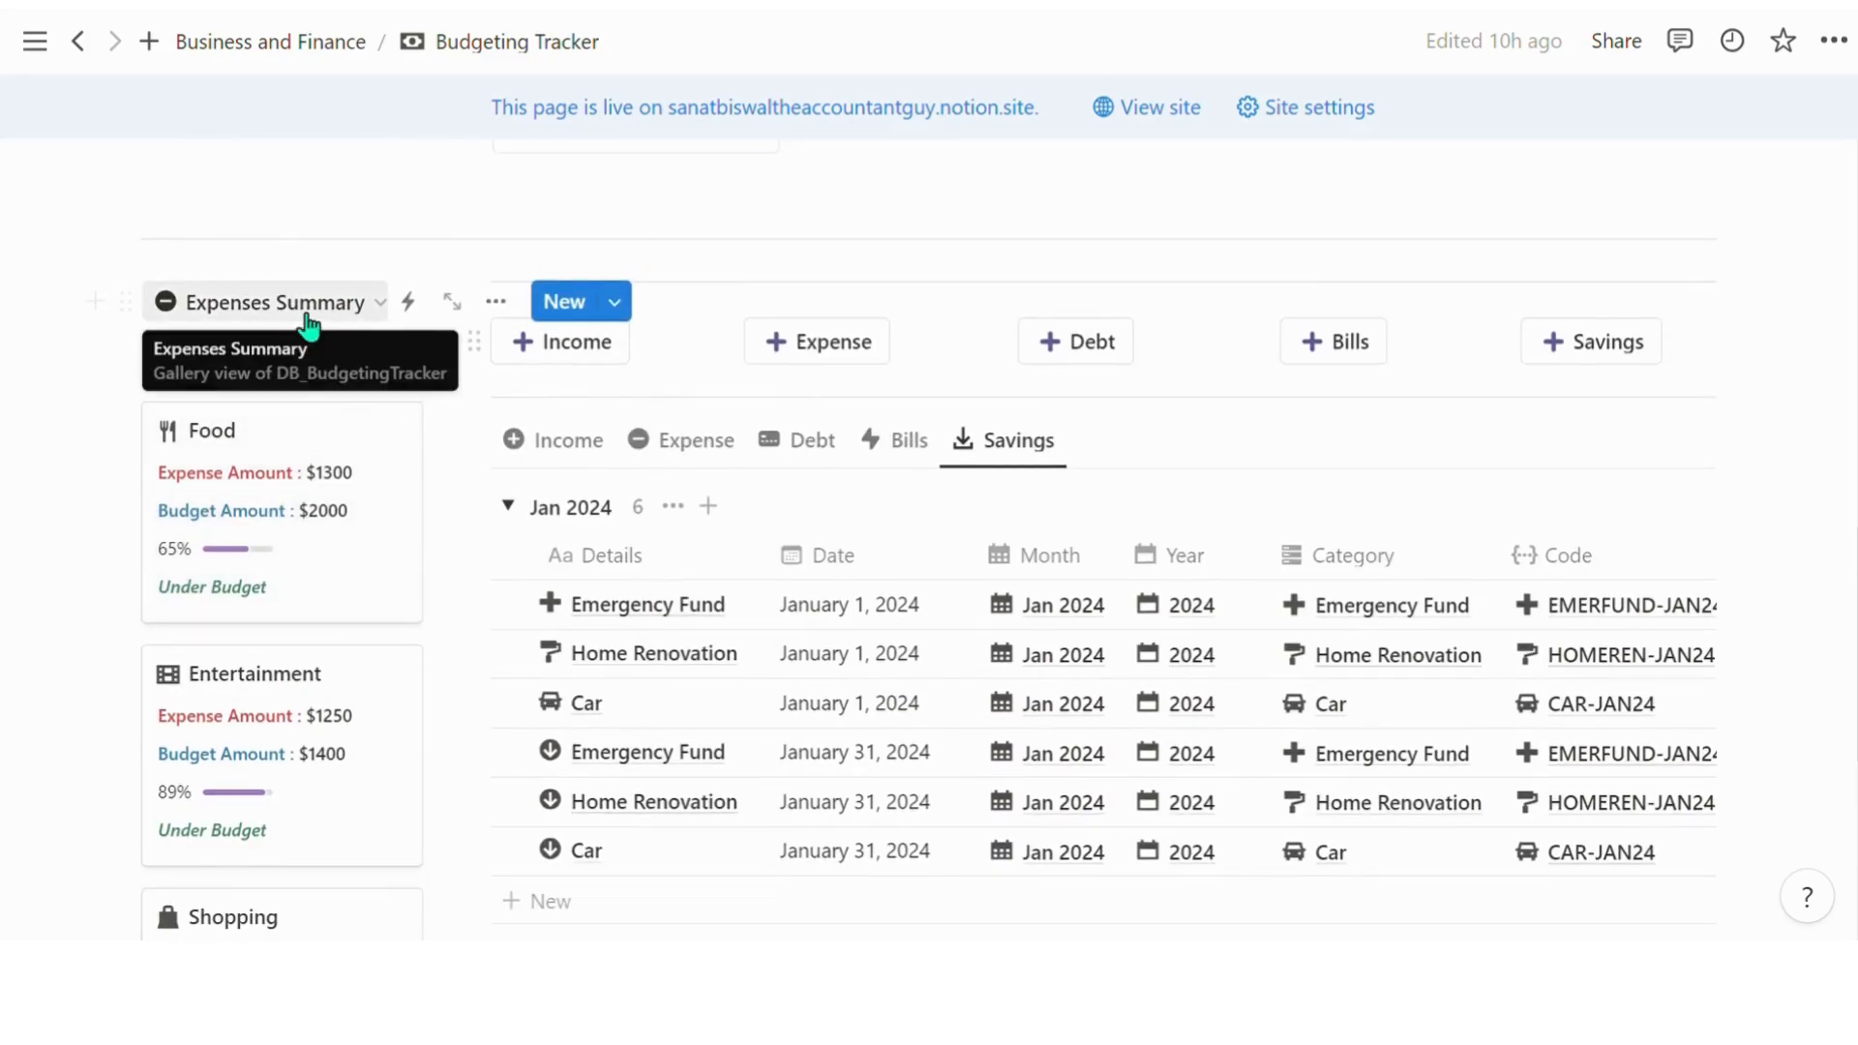
# Add a new entry named Food to the January 2024 group in the Expense view of the transaction table
pyautogui.click(714, 451)
pyautogui.scroll(-2, 723, 484)
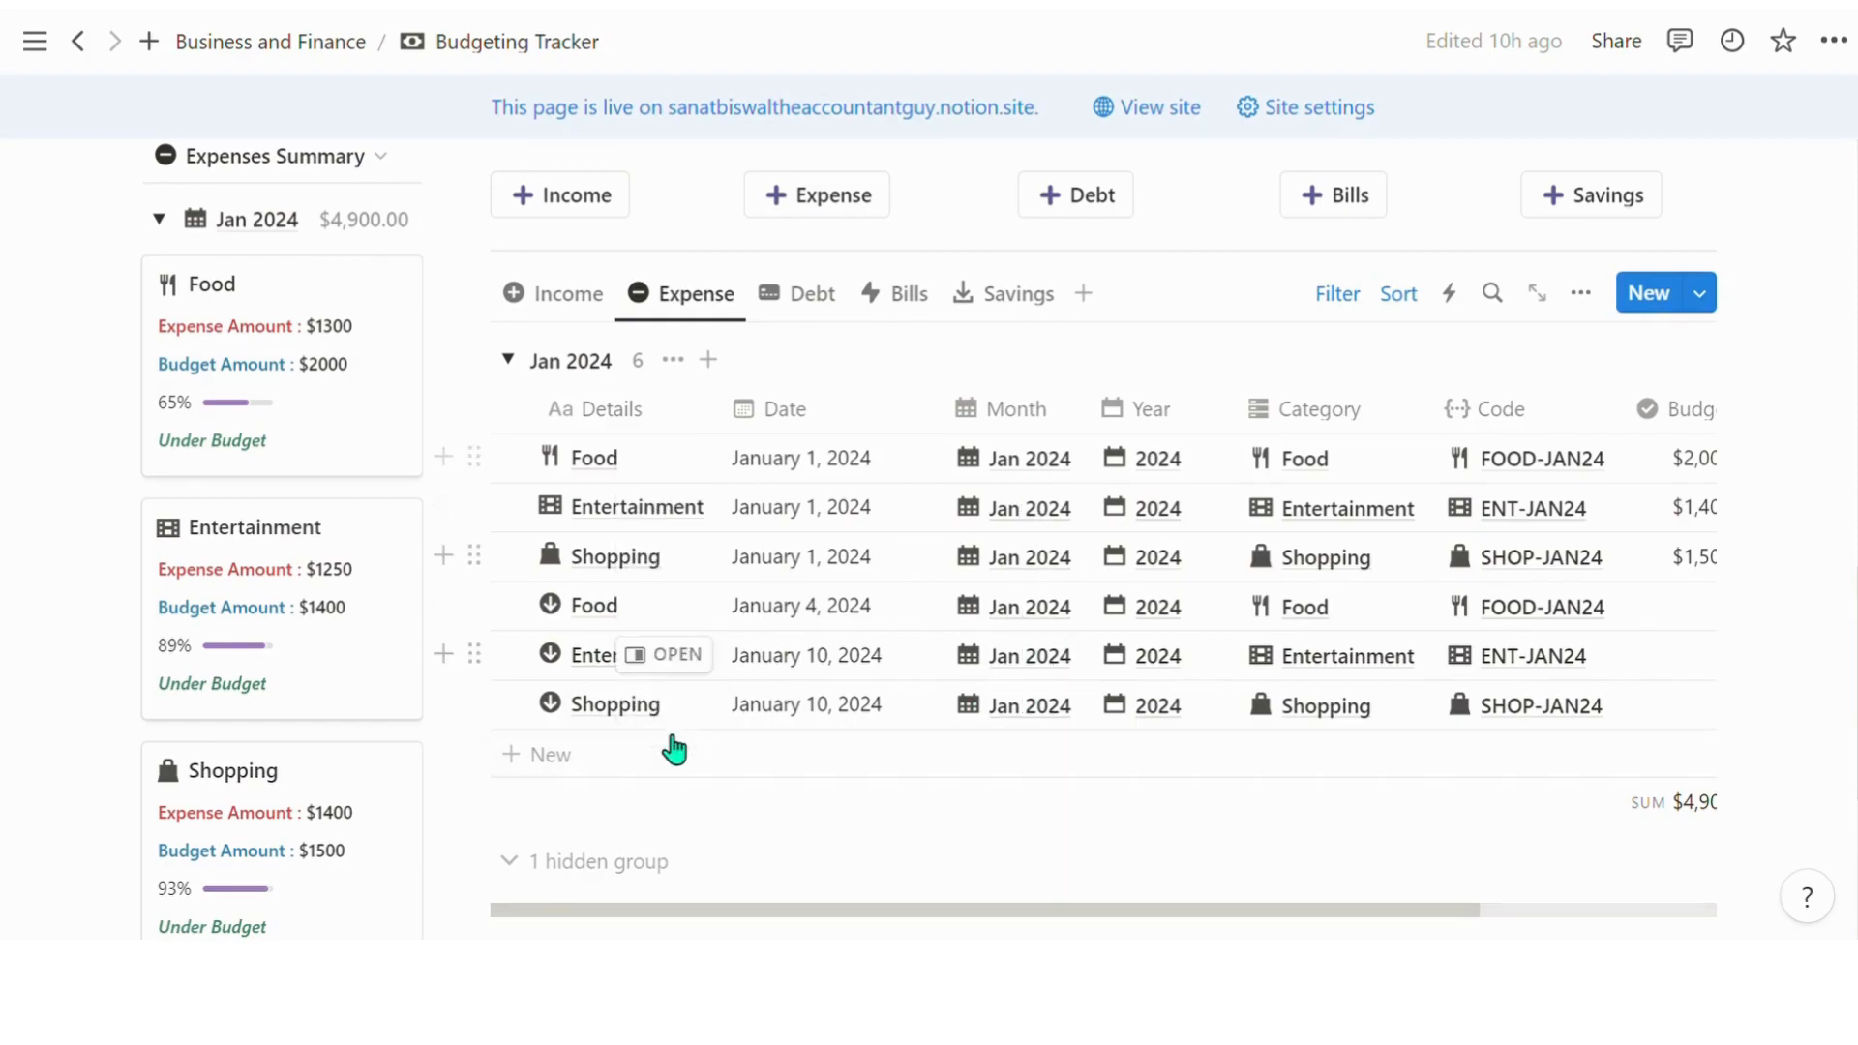
pyautogui.click(586, 772)
pyautogui.press('Escape')
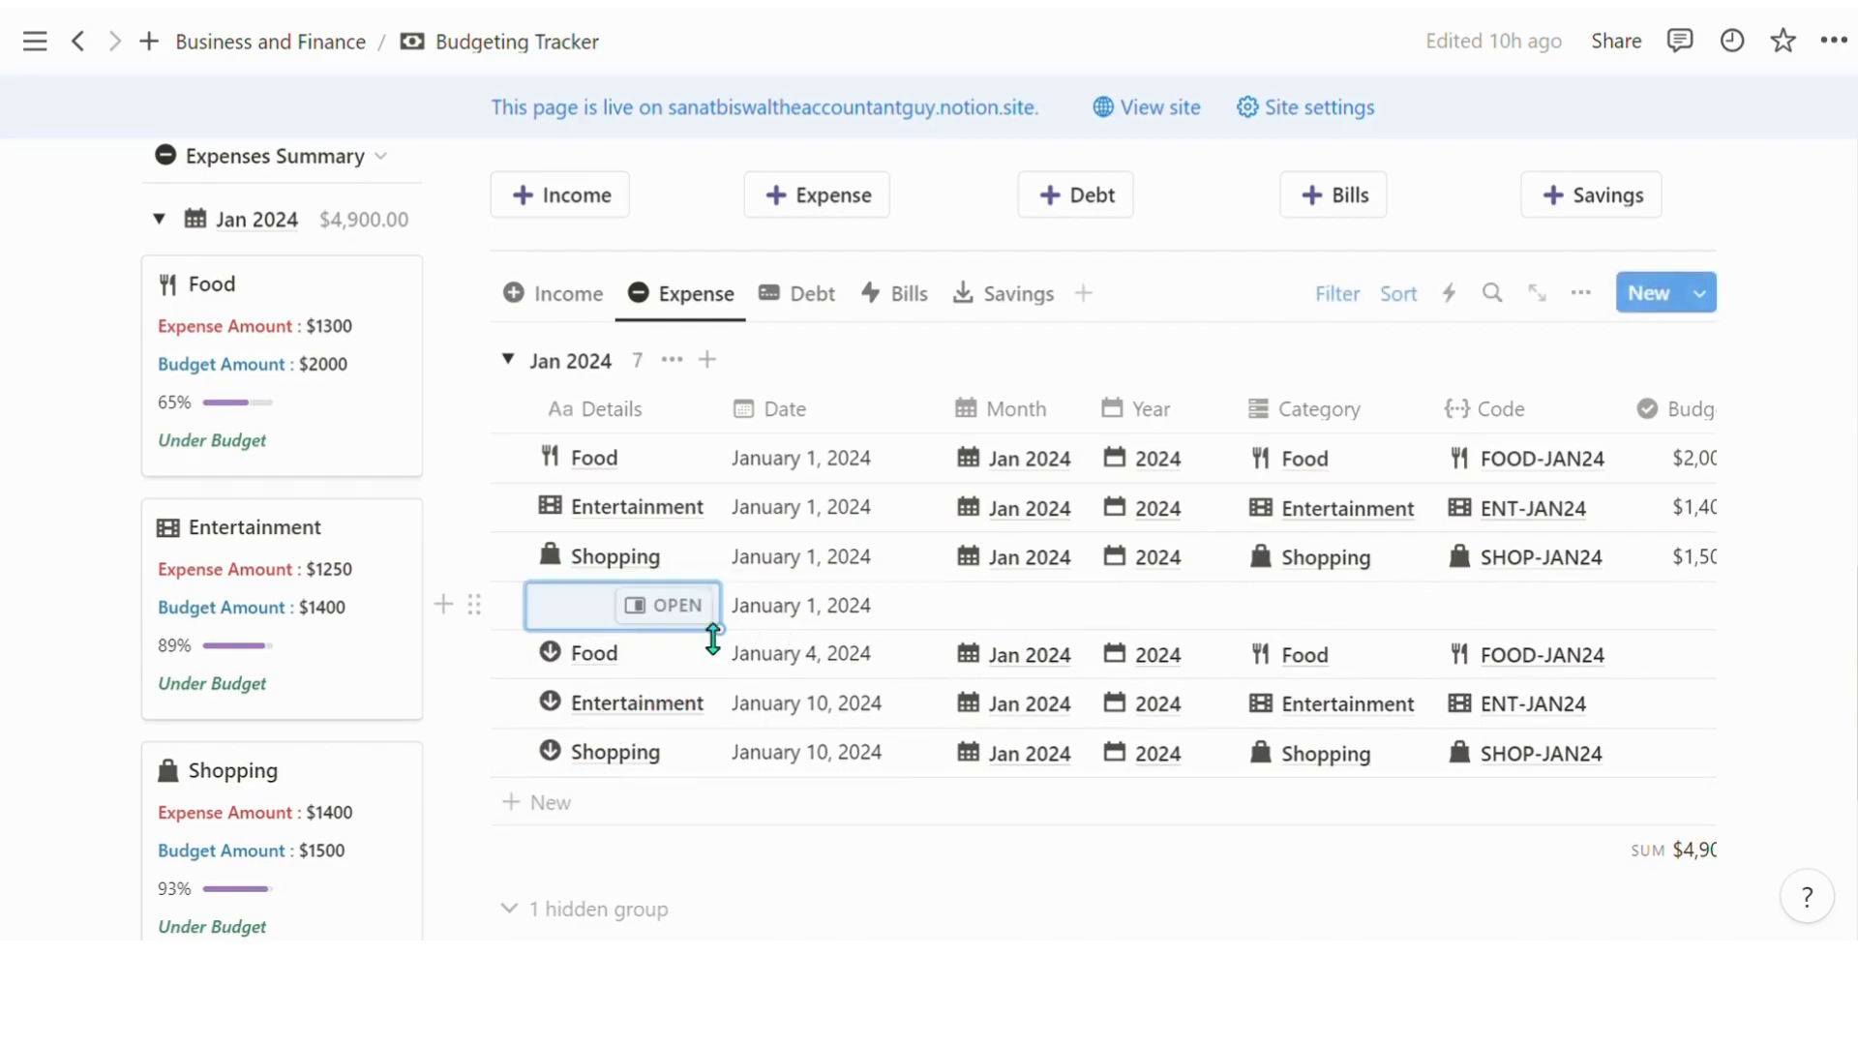
pyautogui.click(619, 615)
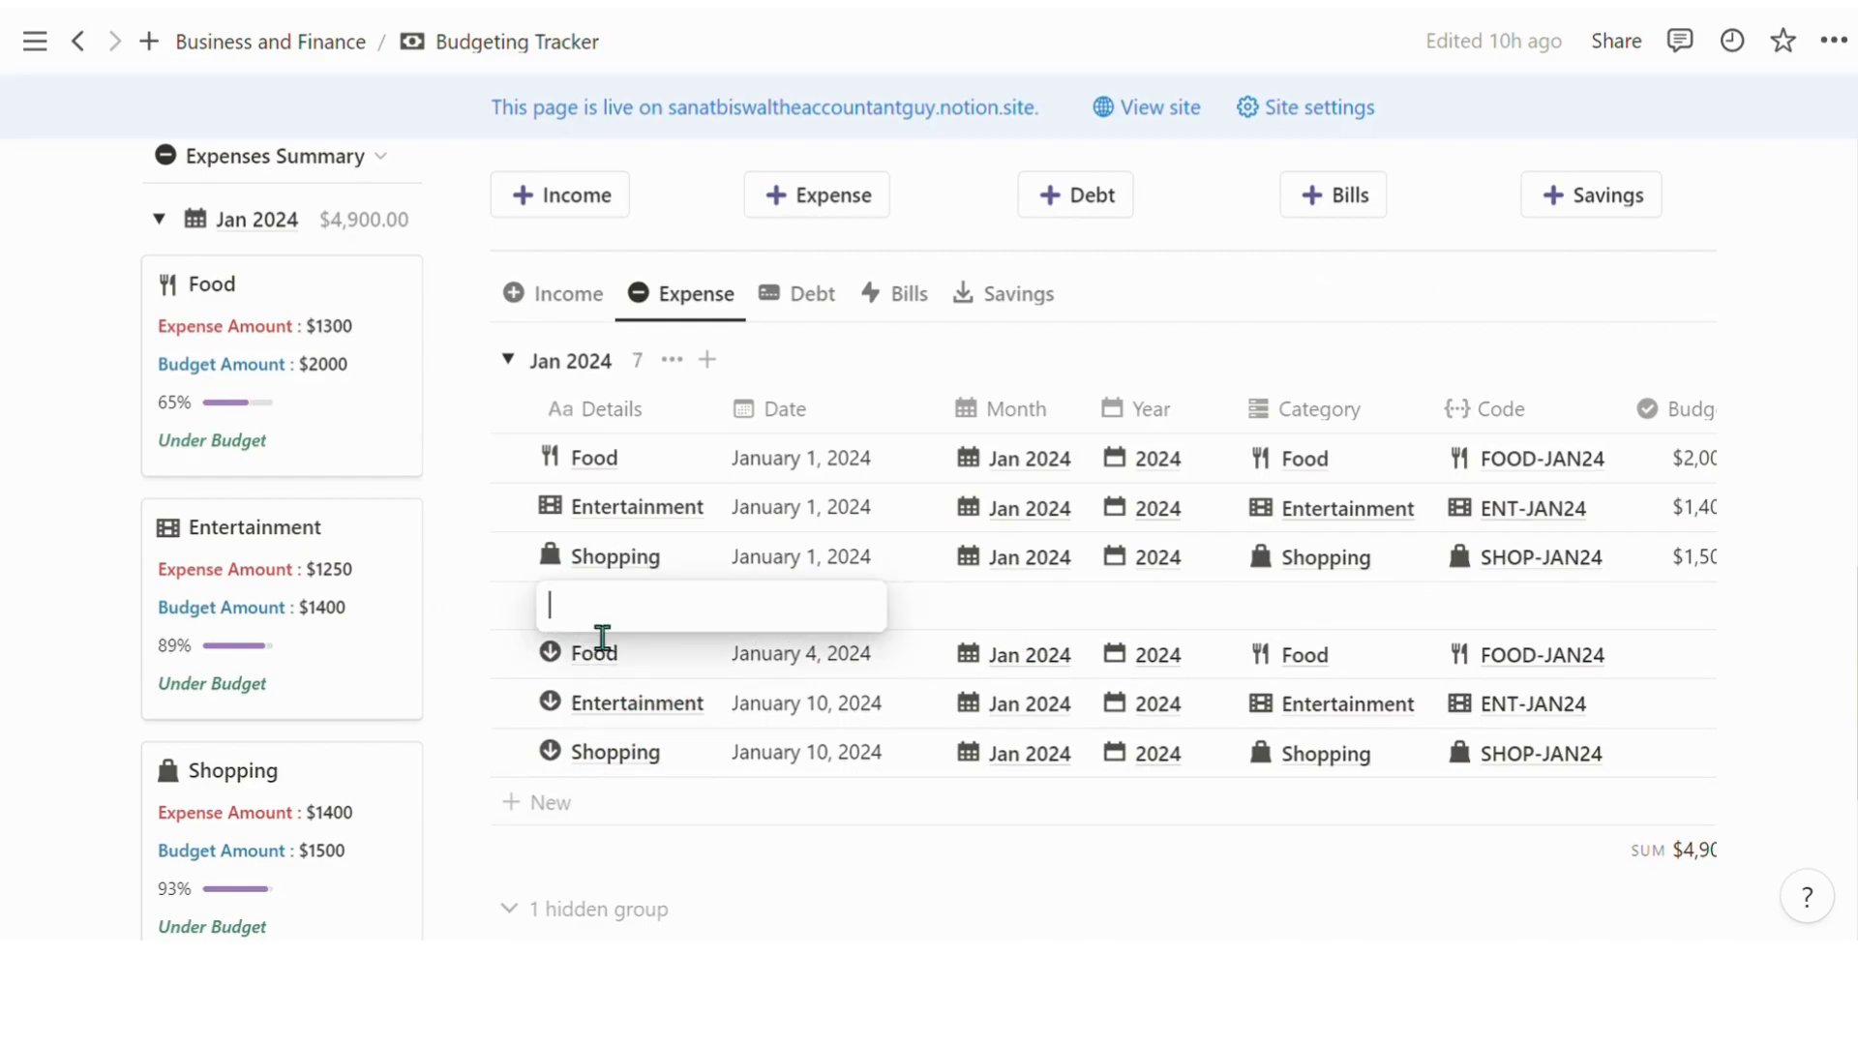
pyautogui.press('Tab')
# Set the date of the new Food expense entry to February 1, 2024
pyautogui.press('Return')
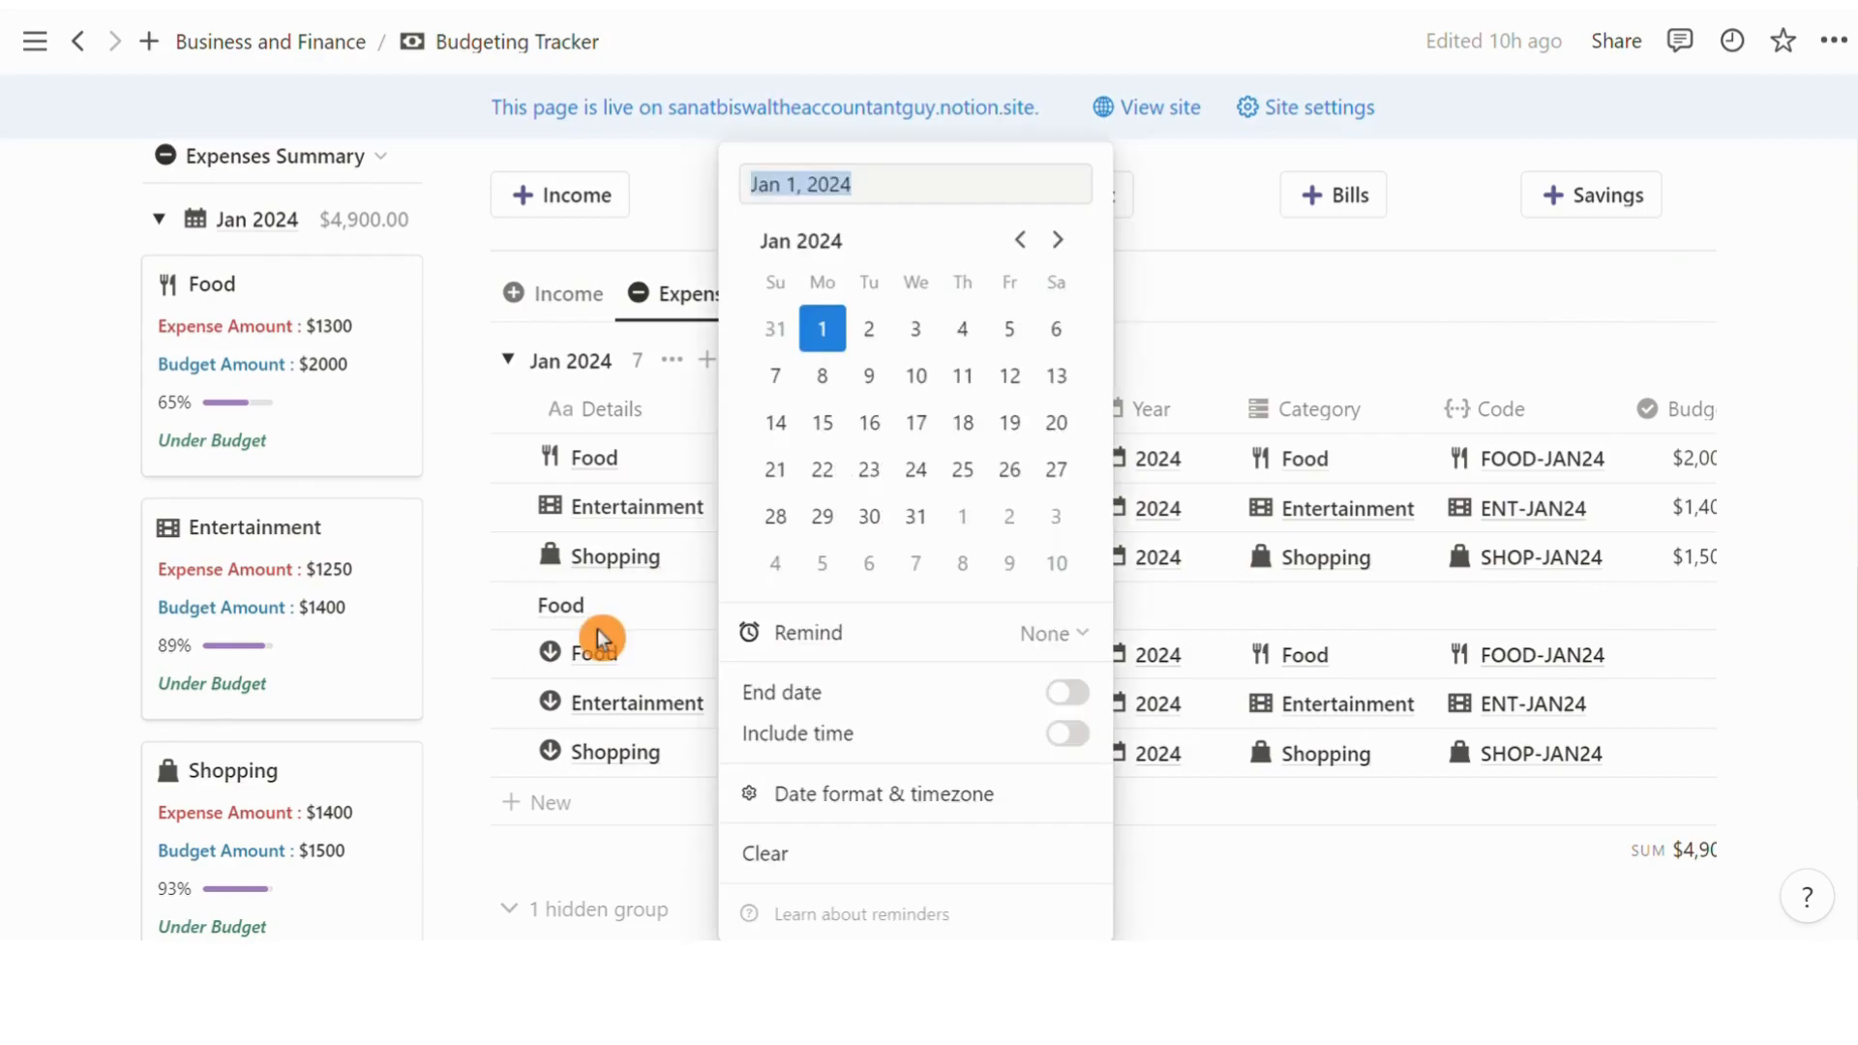
pyautogui.click(1056, 239)
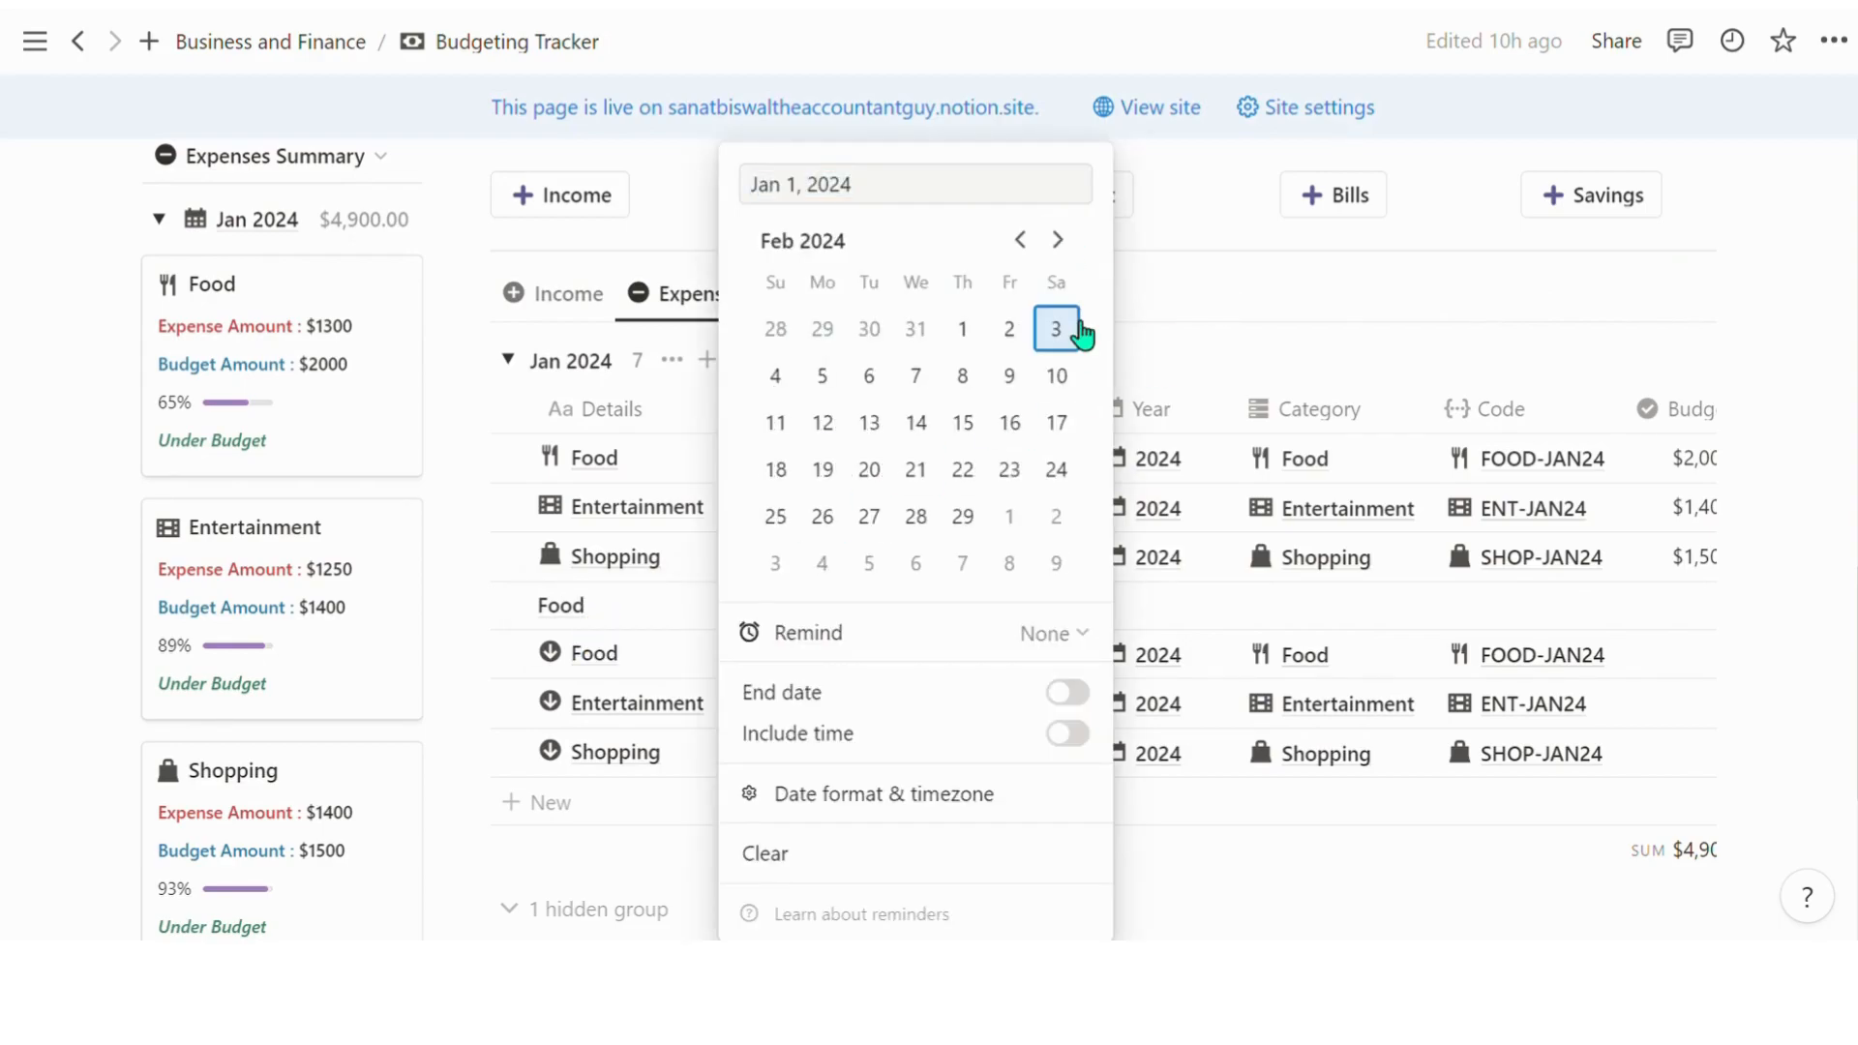
pyautogui.click(975, 329)
pyautogui.press('Escape')
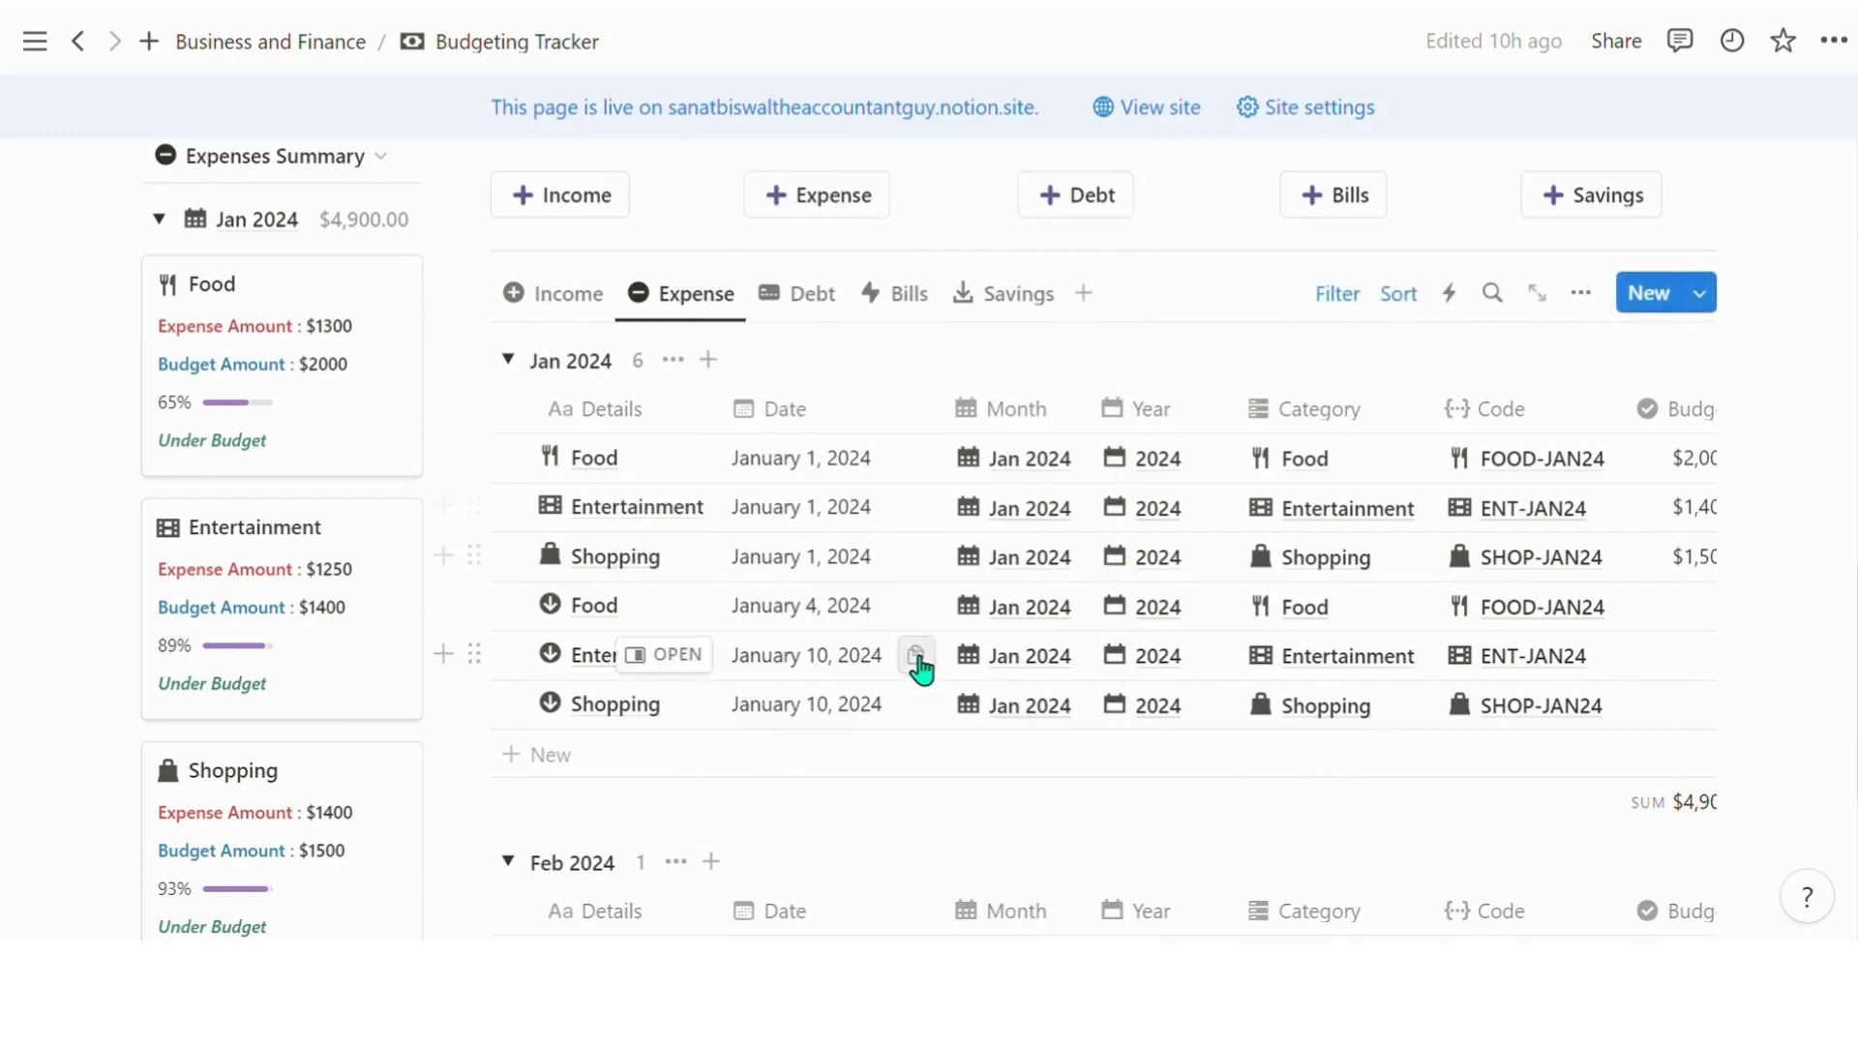
# Link the February Food expense to the month Feb 2024 and expand the Feb 2024 group in the Expenses Summary
pyautogui.scroll(-2, 968, 765)
pyautogui.click(1023, 827)
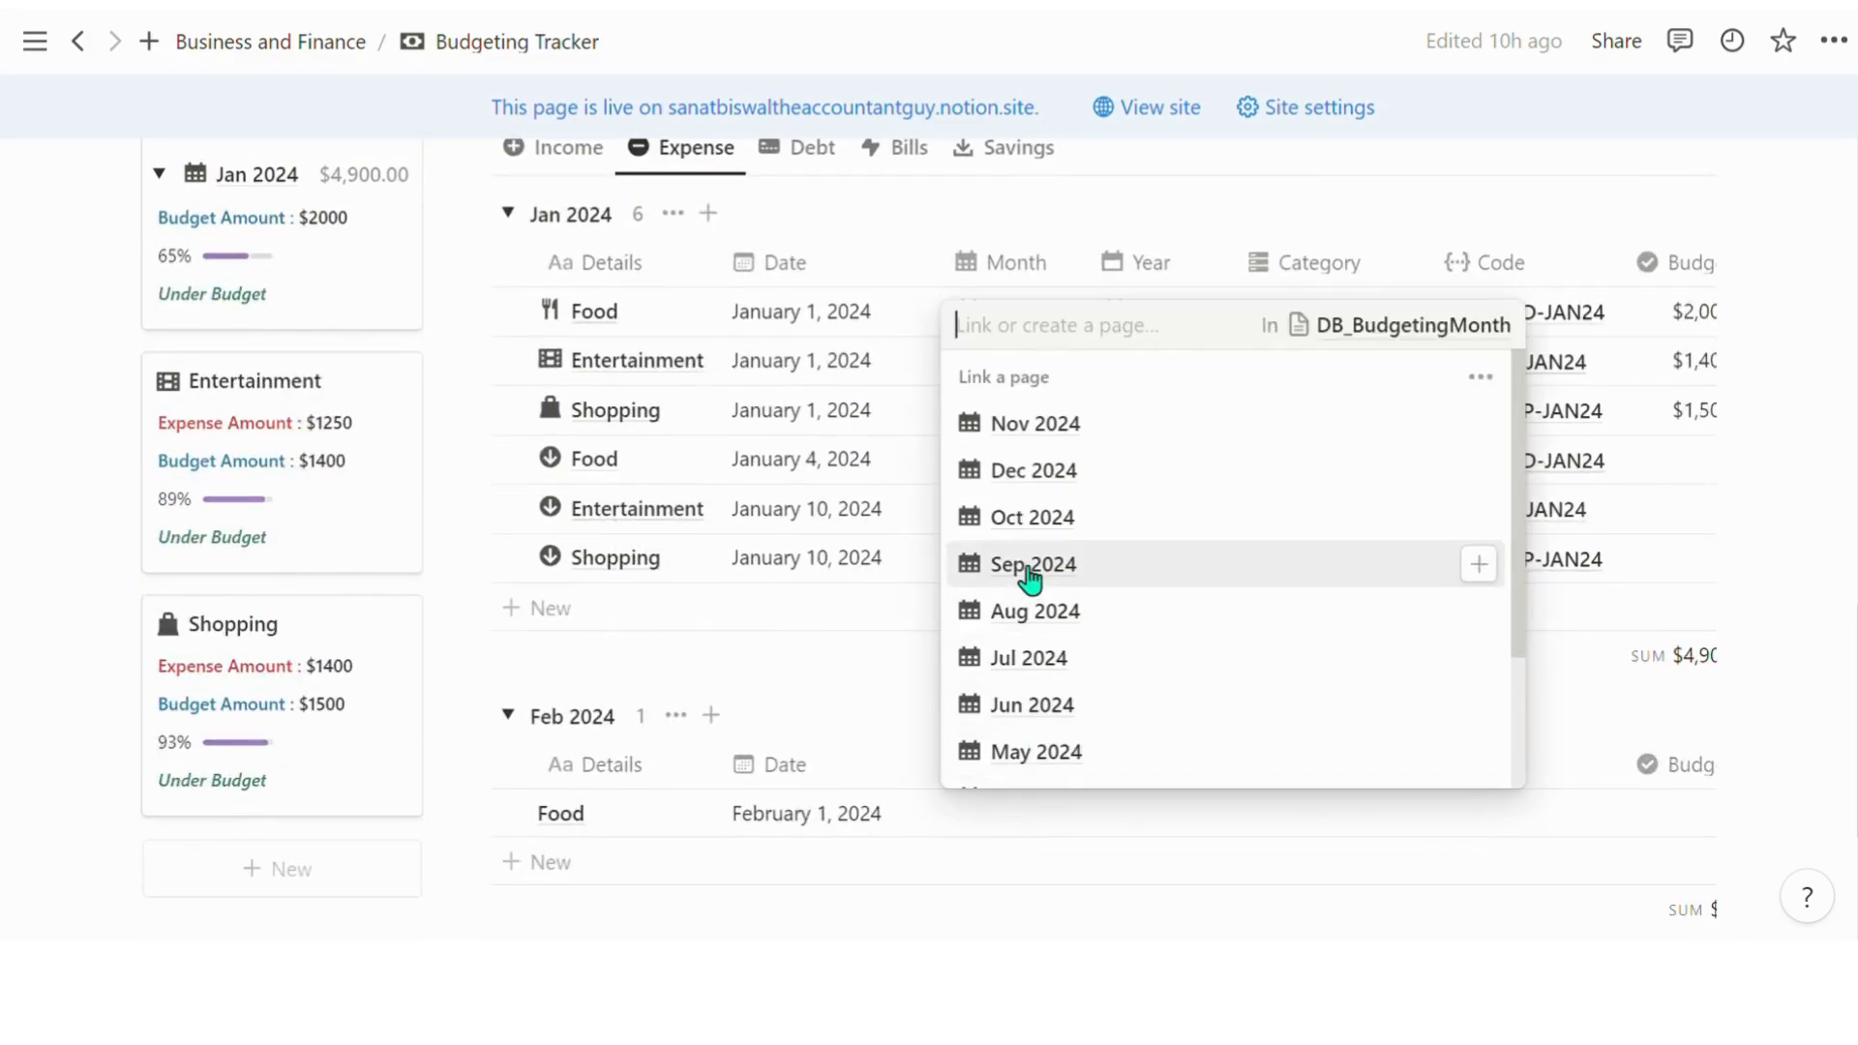
pyautogui.write('F')
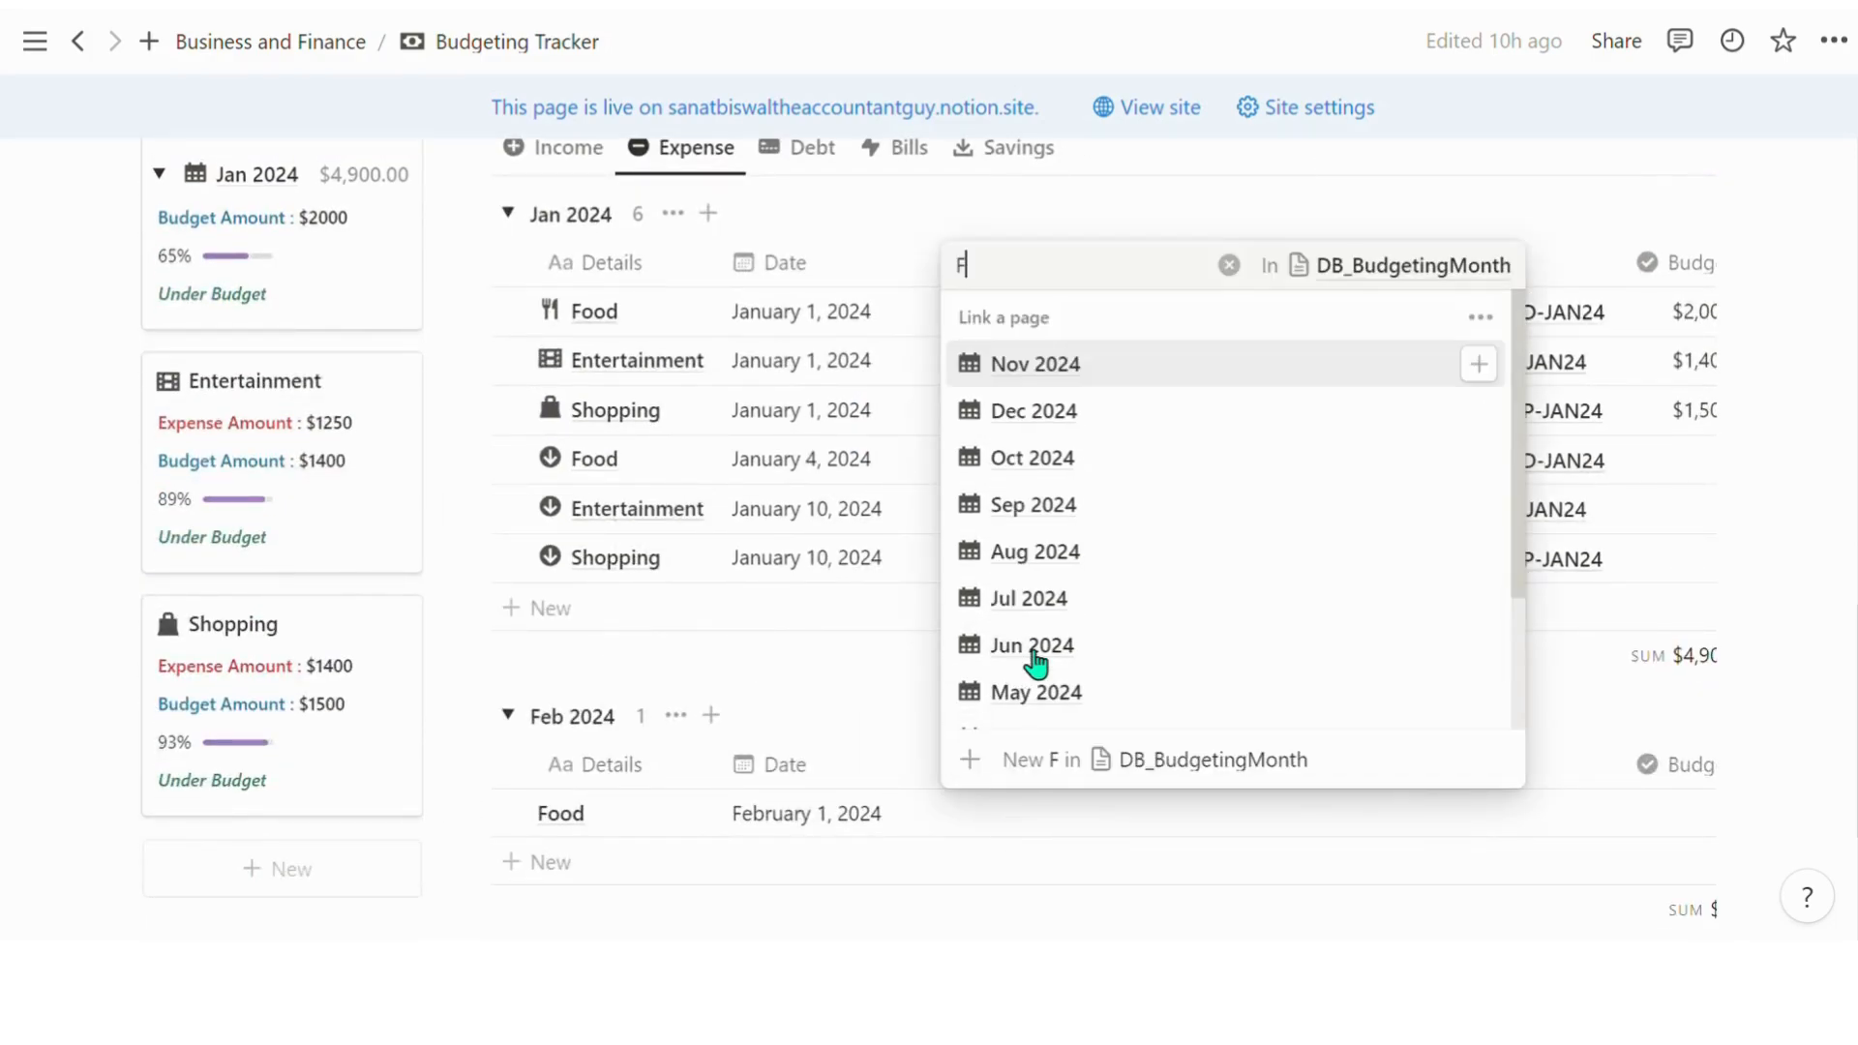
pyautogui.write('eb 2024')
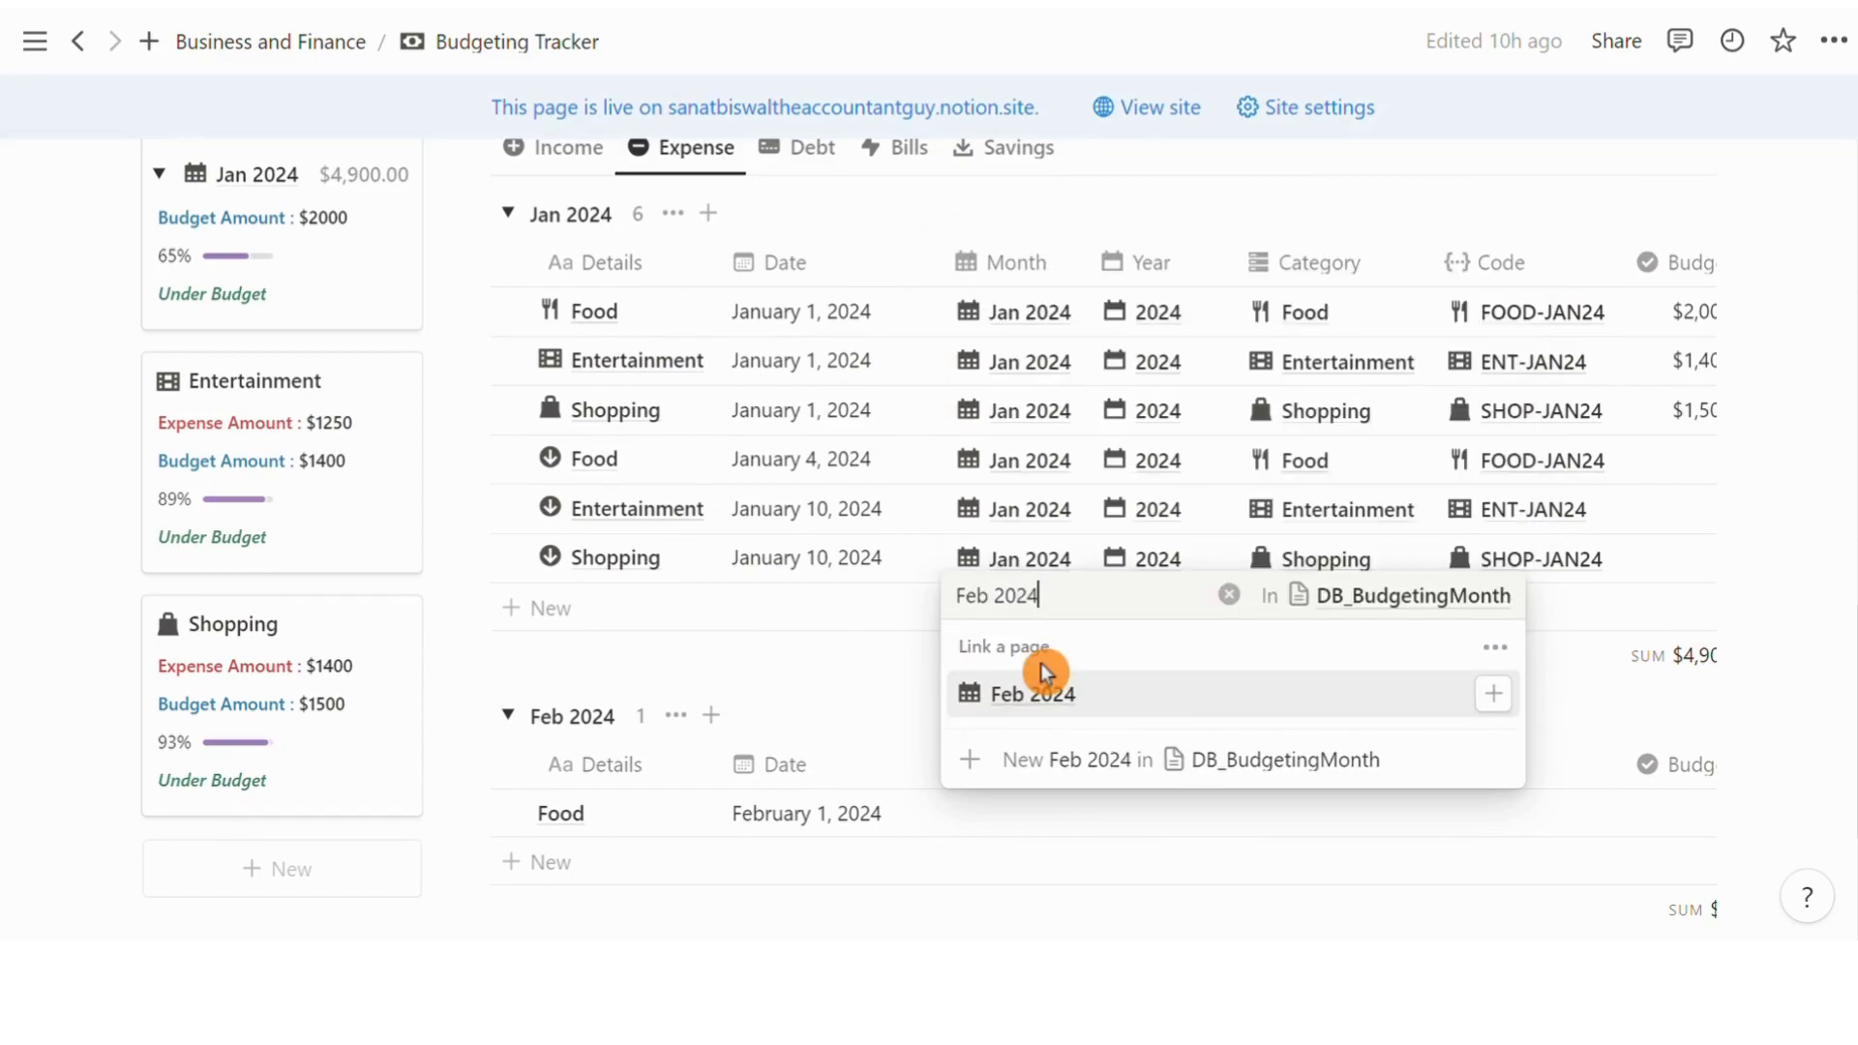
pyautogui.click(1056, 378)
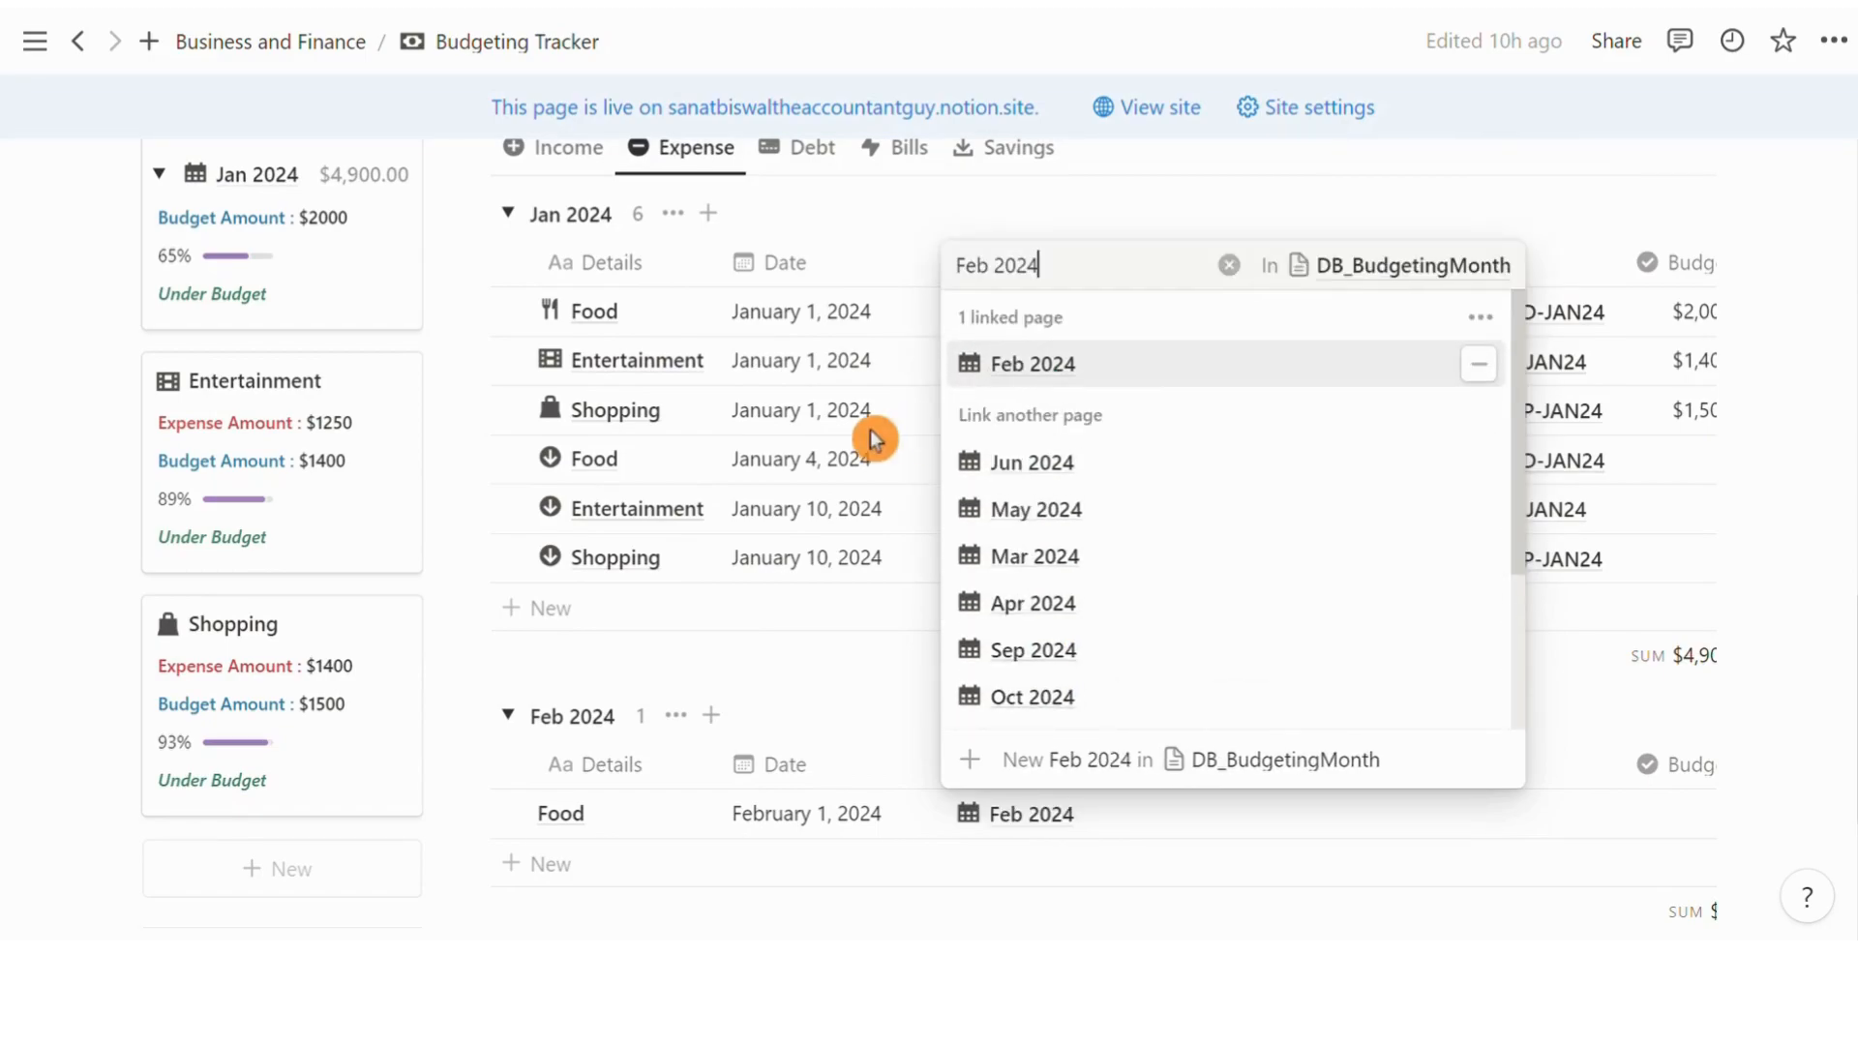
pyautogui.click(869, 432)
pyautogui.scroll(-5, 336, 555)
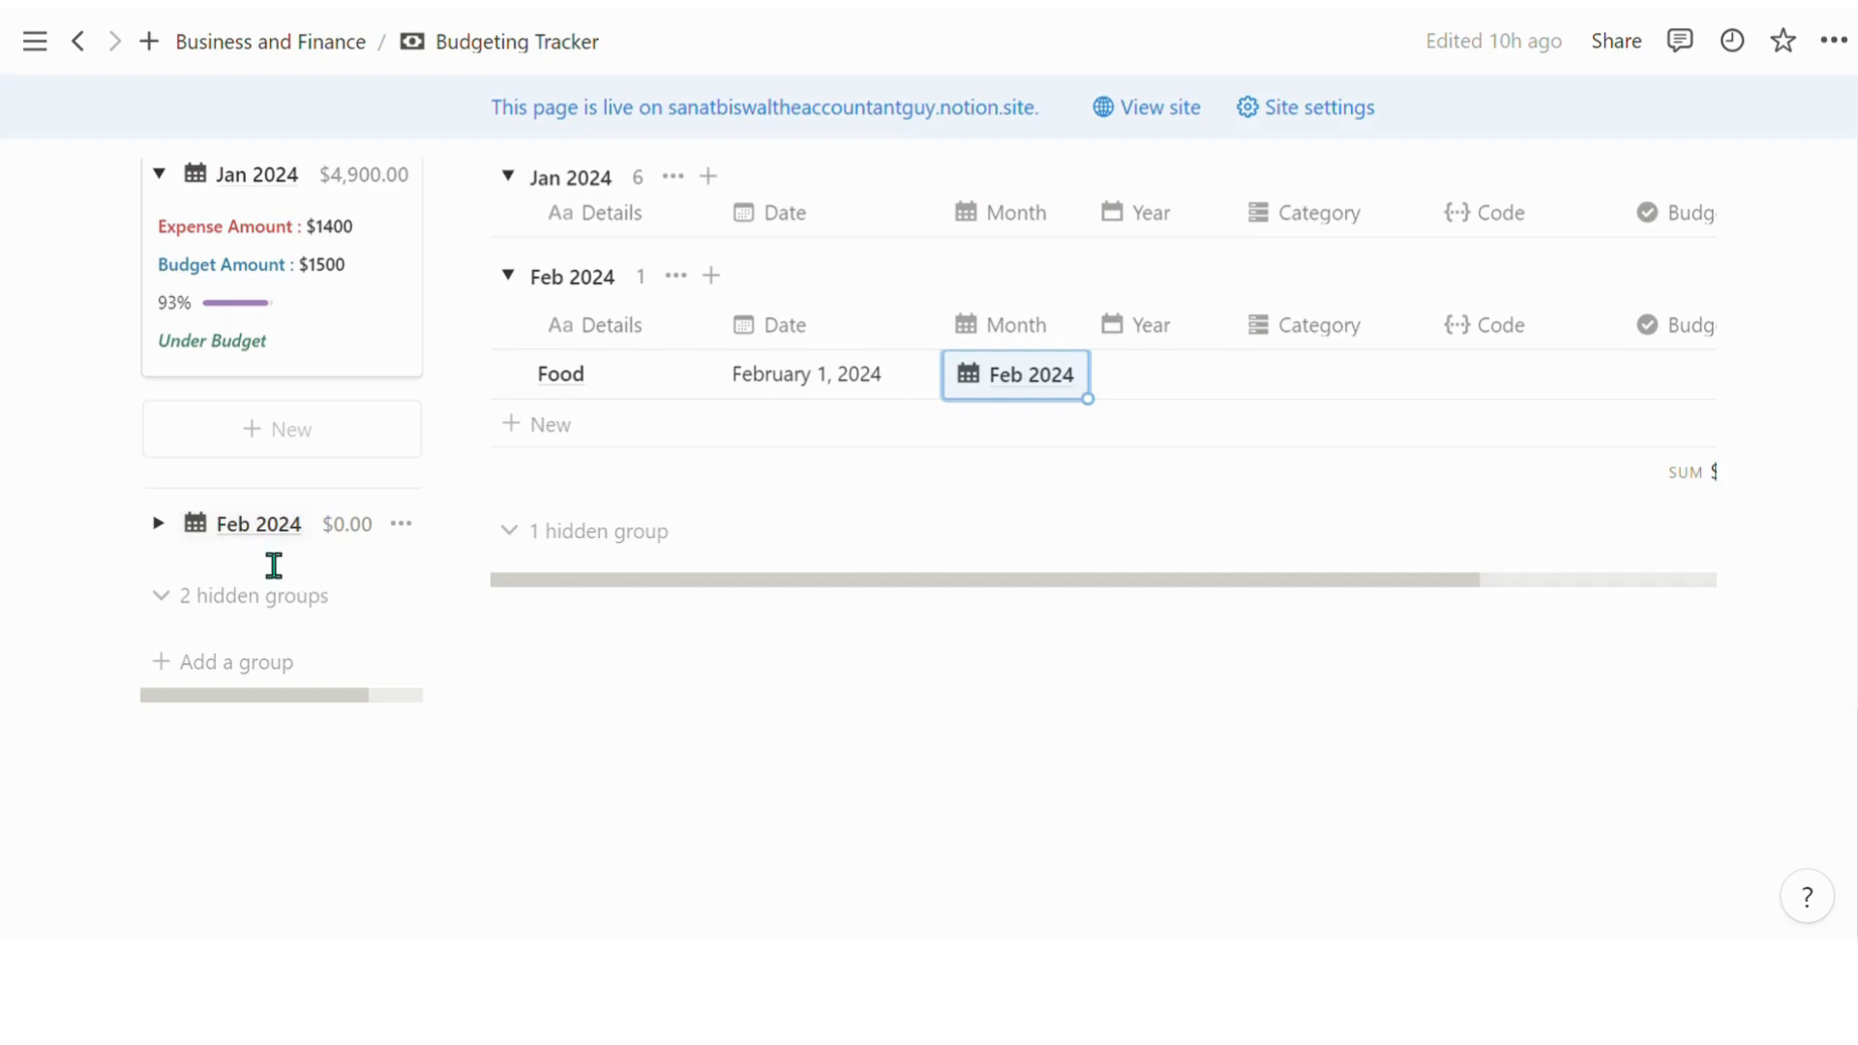
pyautogui.click(159, 524)
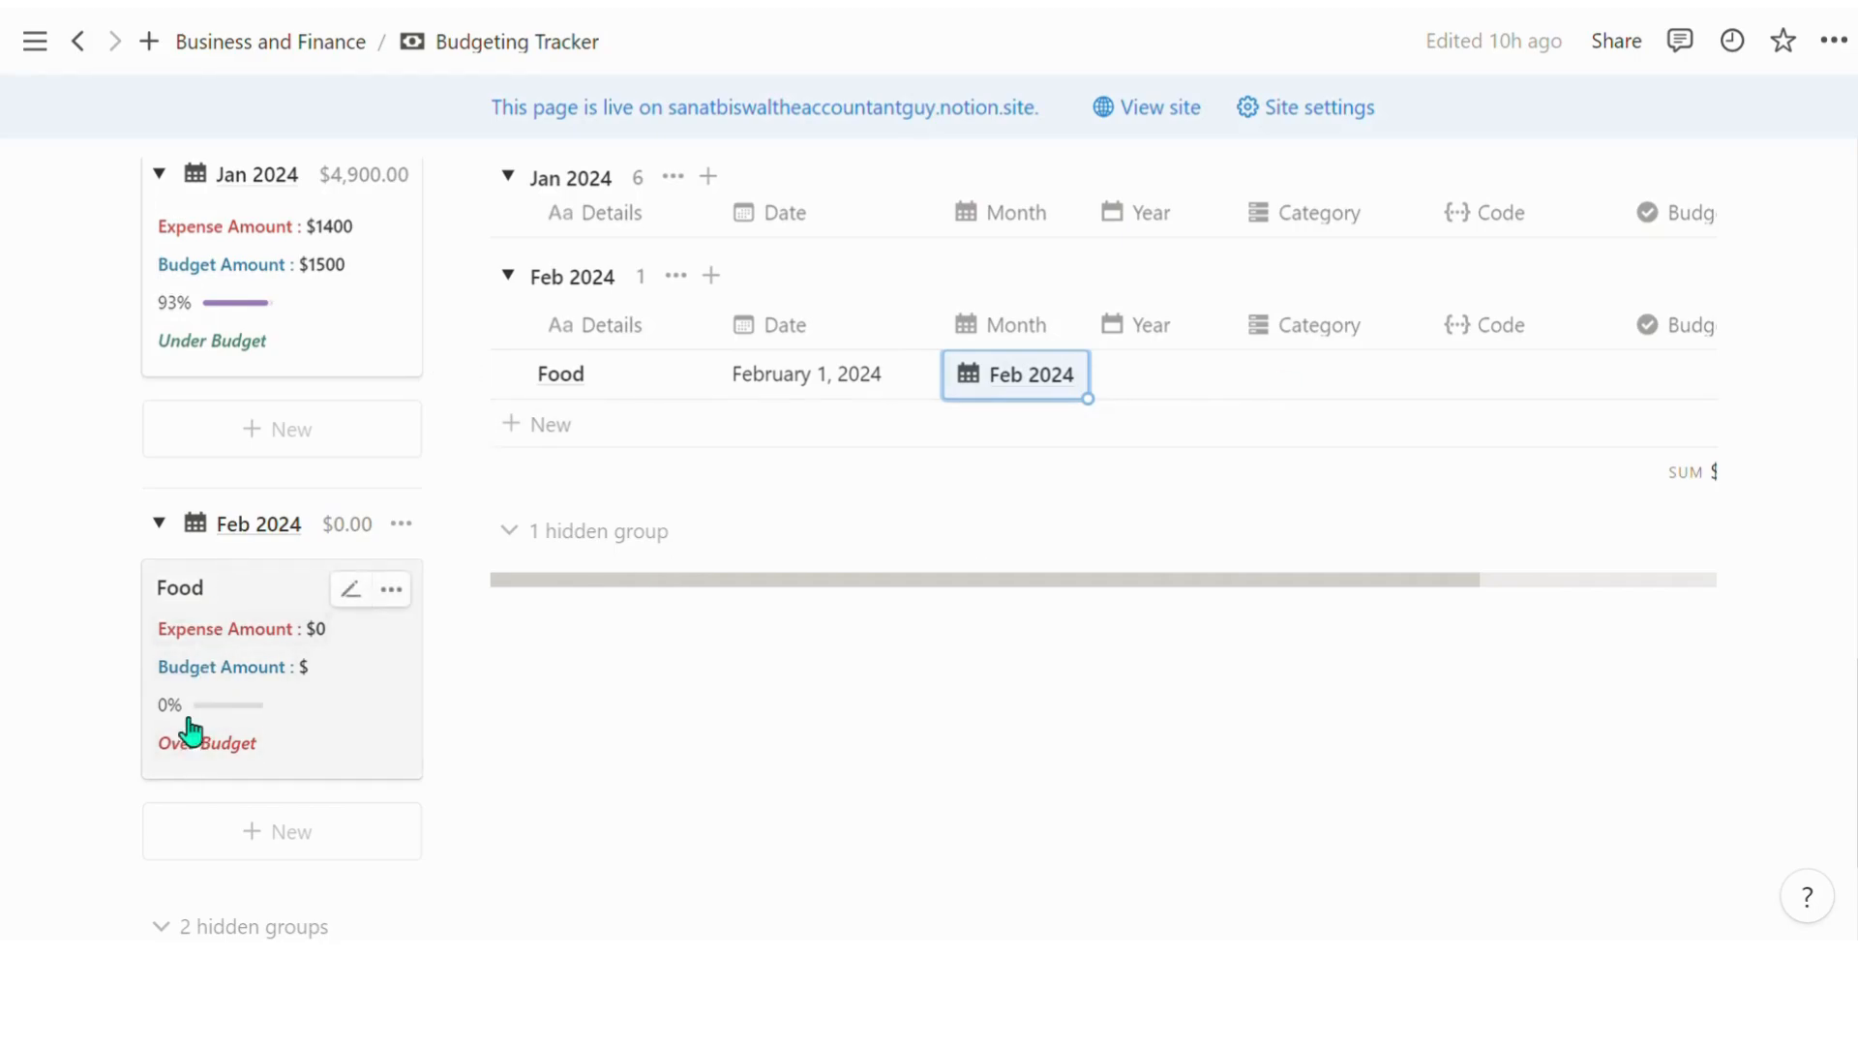
# Link the February Food expense to the year 2024 and the category Food
pyautogui.click(1174, 555)
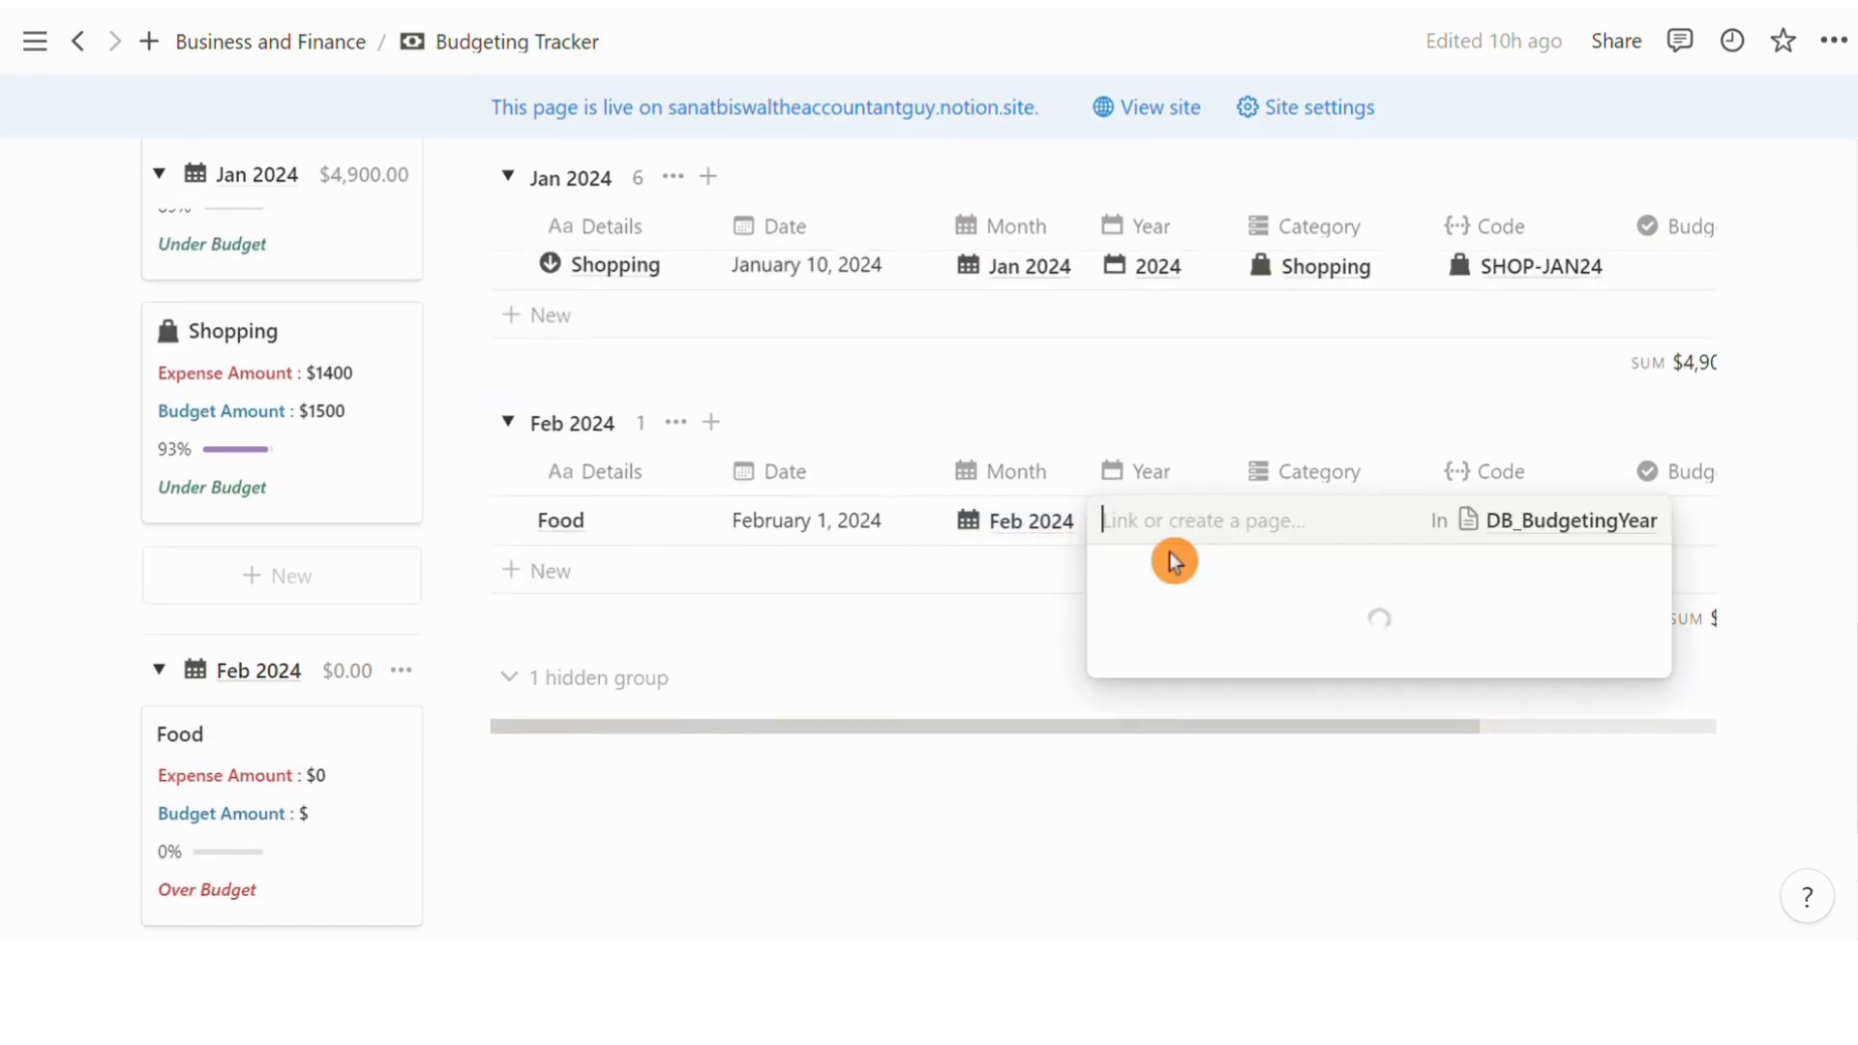
pyautogui.write('2024')
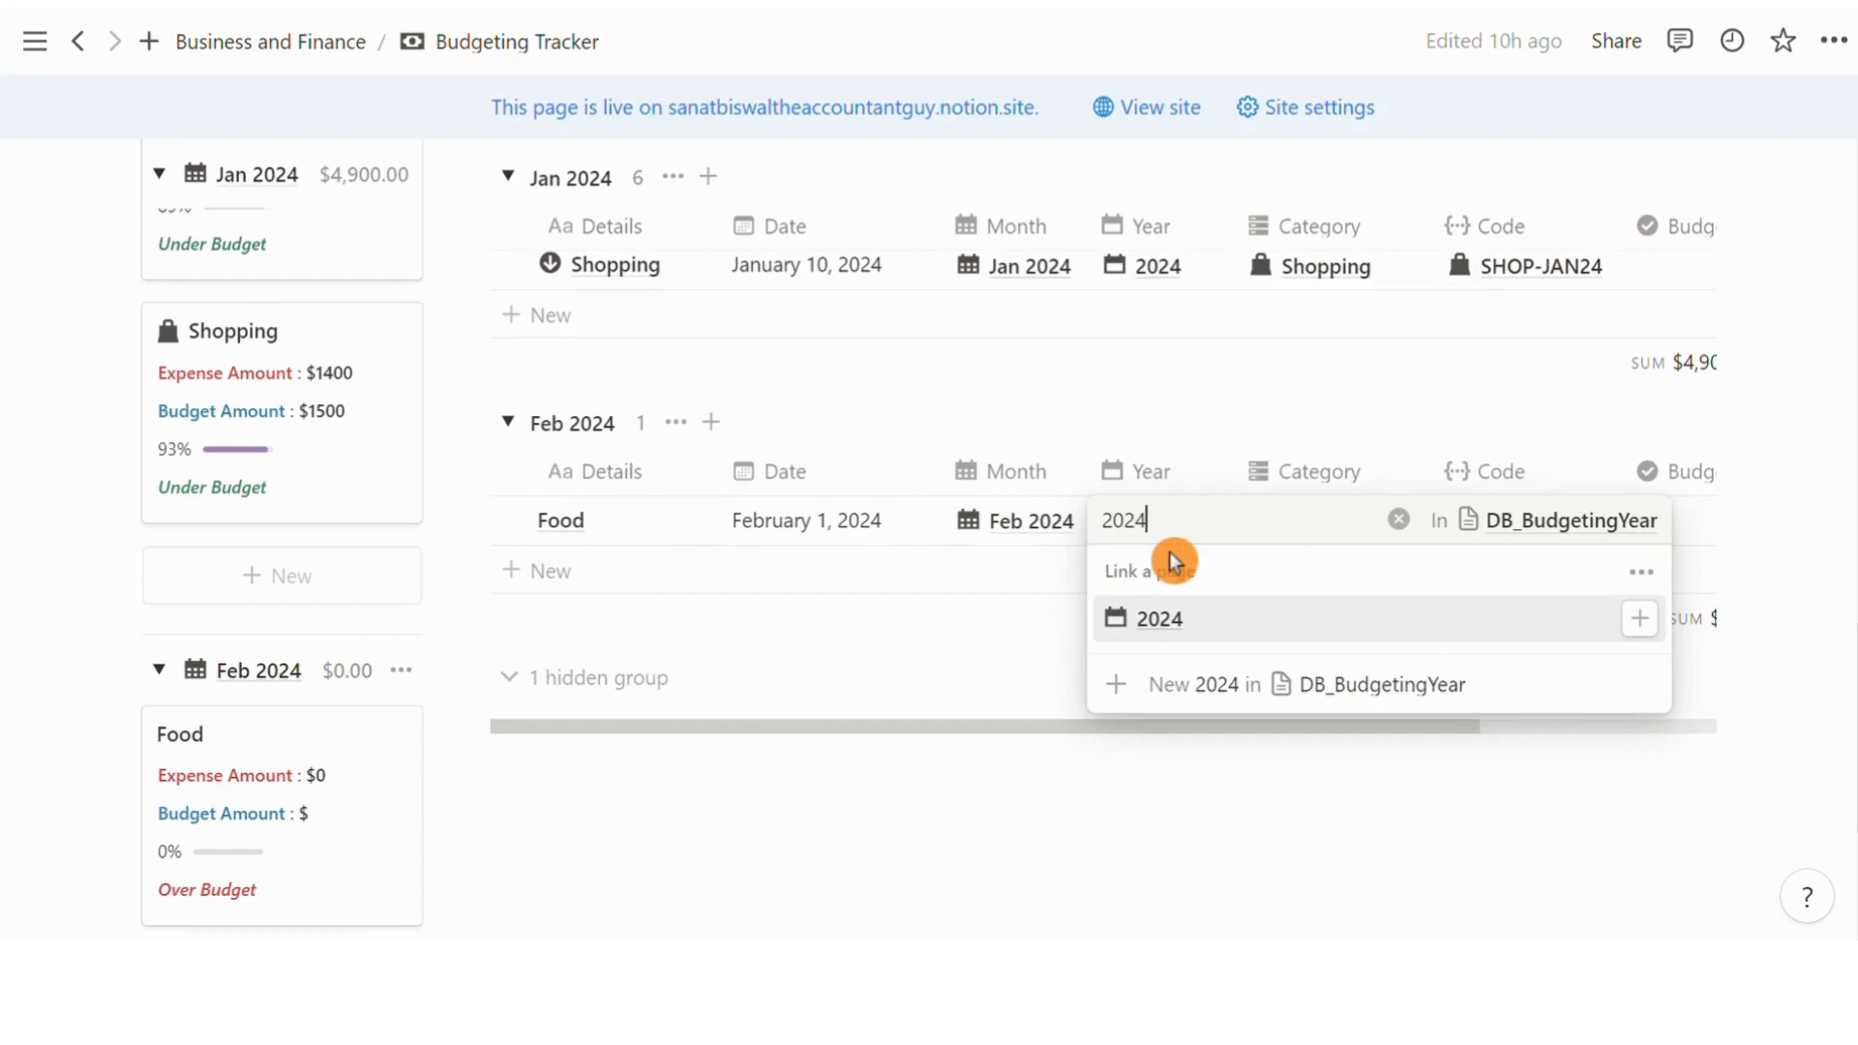
pyautogui.click(1213, 627)
pyautogui.click(1314, 529)
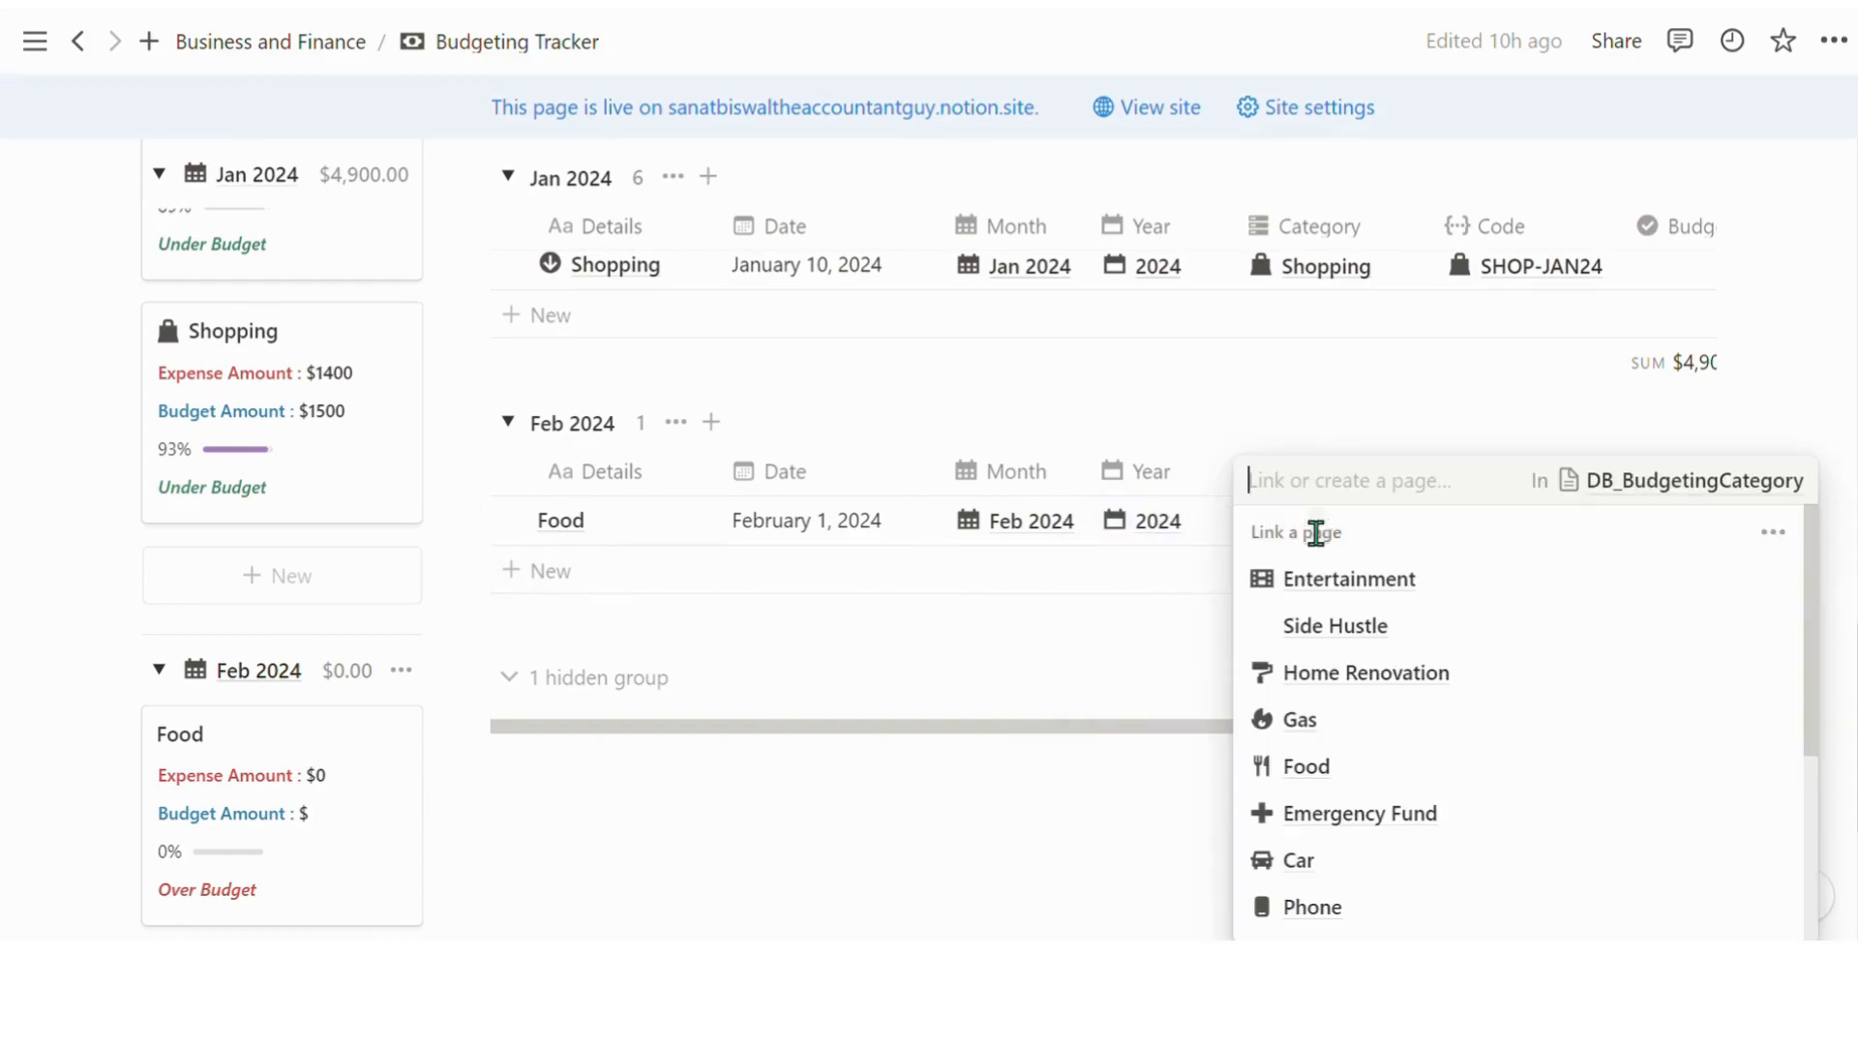
pyautogui.click(1325, 770)
# Create the code FOOD-FEB24 in DB_BudgetingCode and link it to the February Food expense
pyautogui.click(1515, 535)
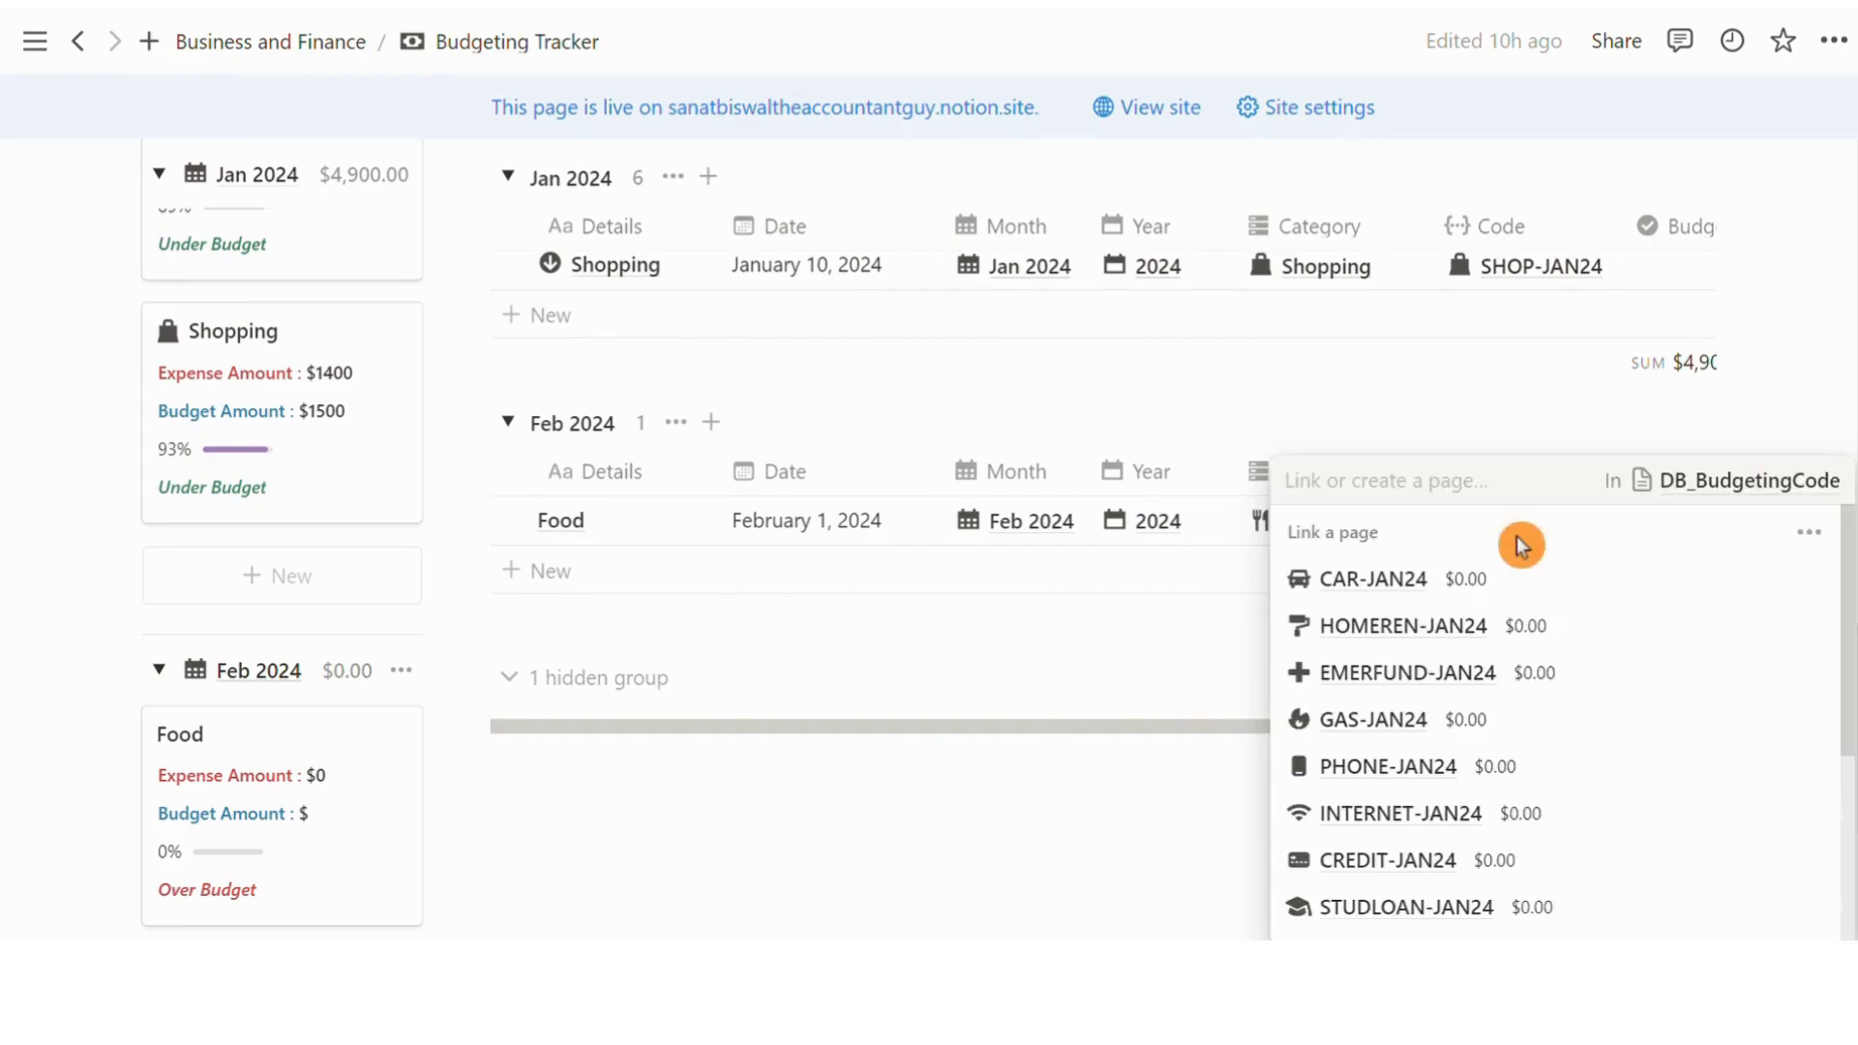
pyautogui.write('FOOD')
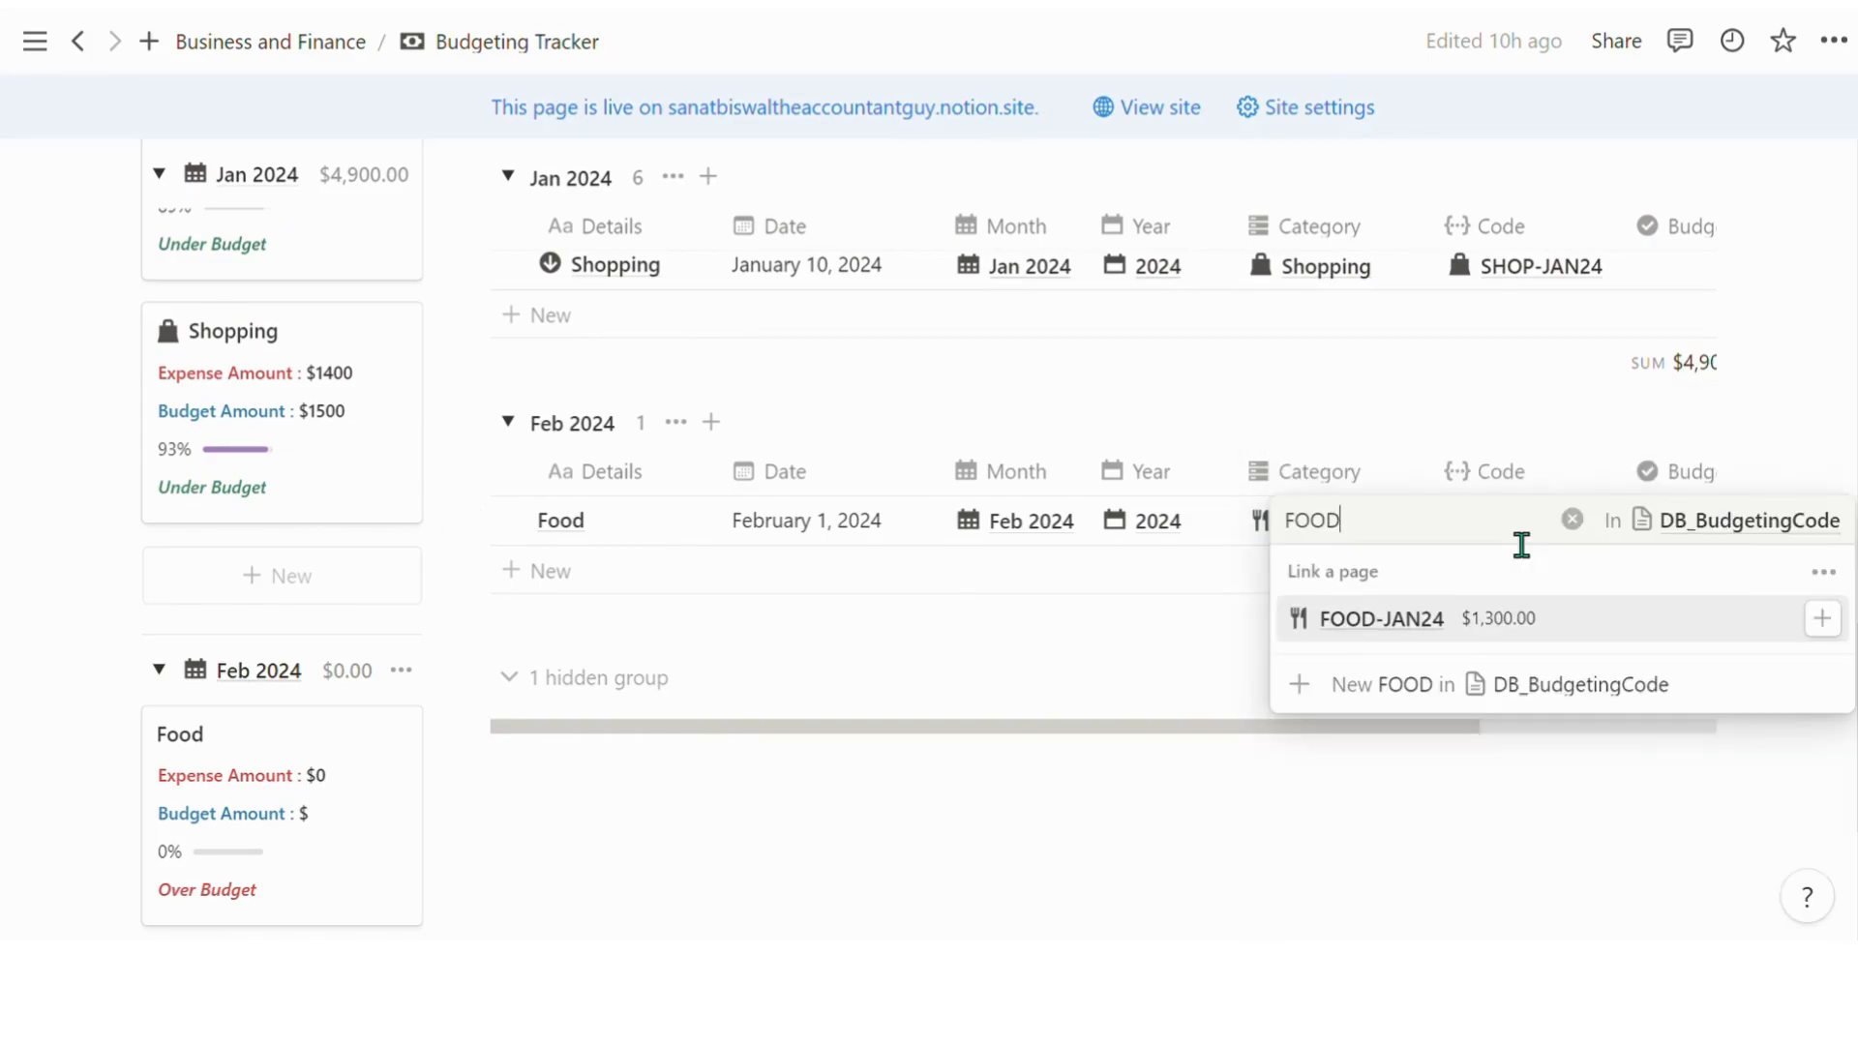
pyautogui.write('-FEB24')
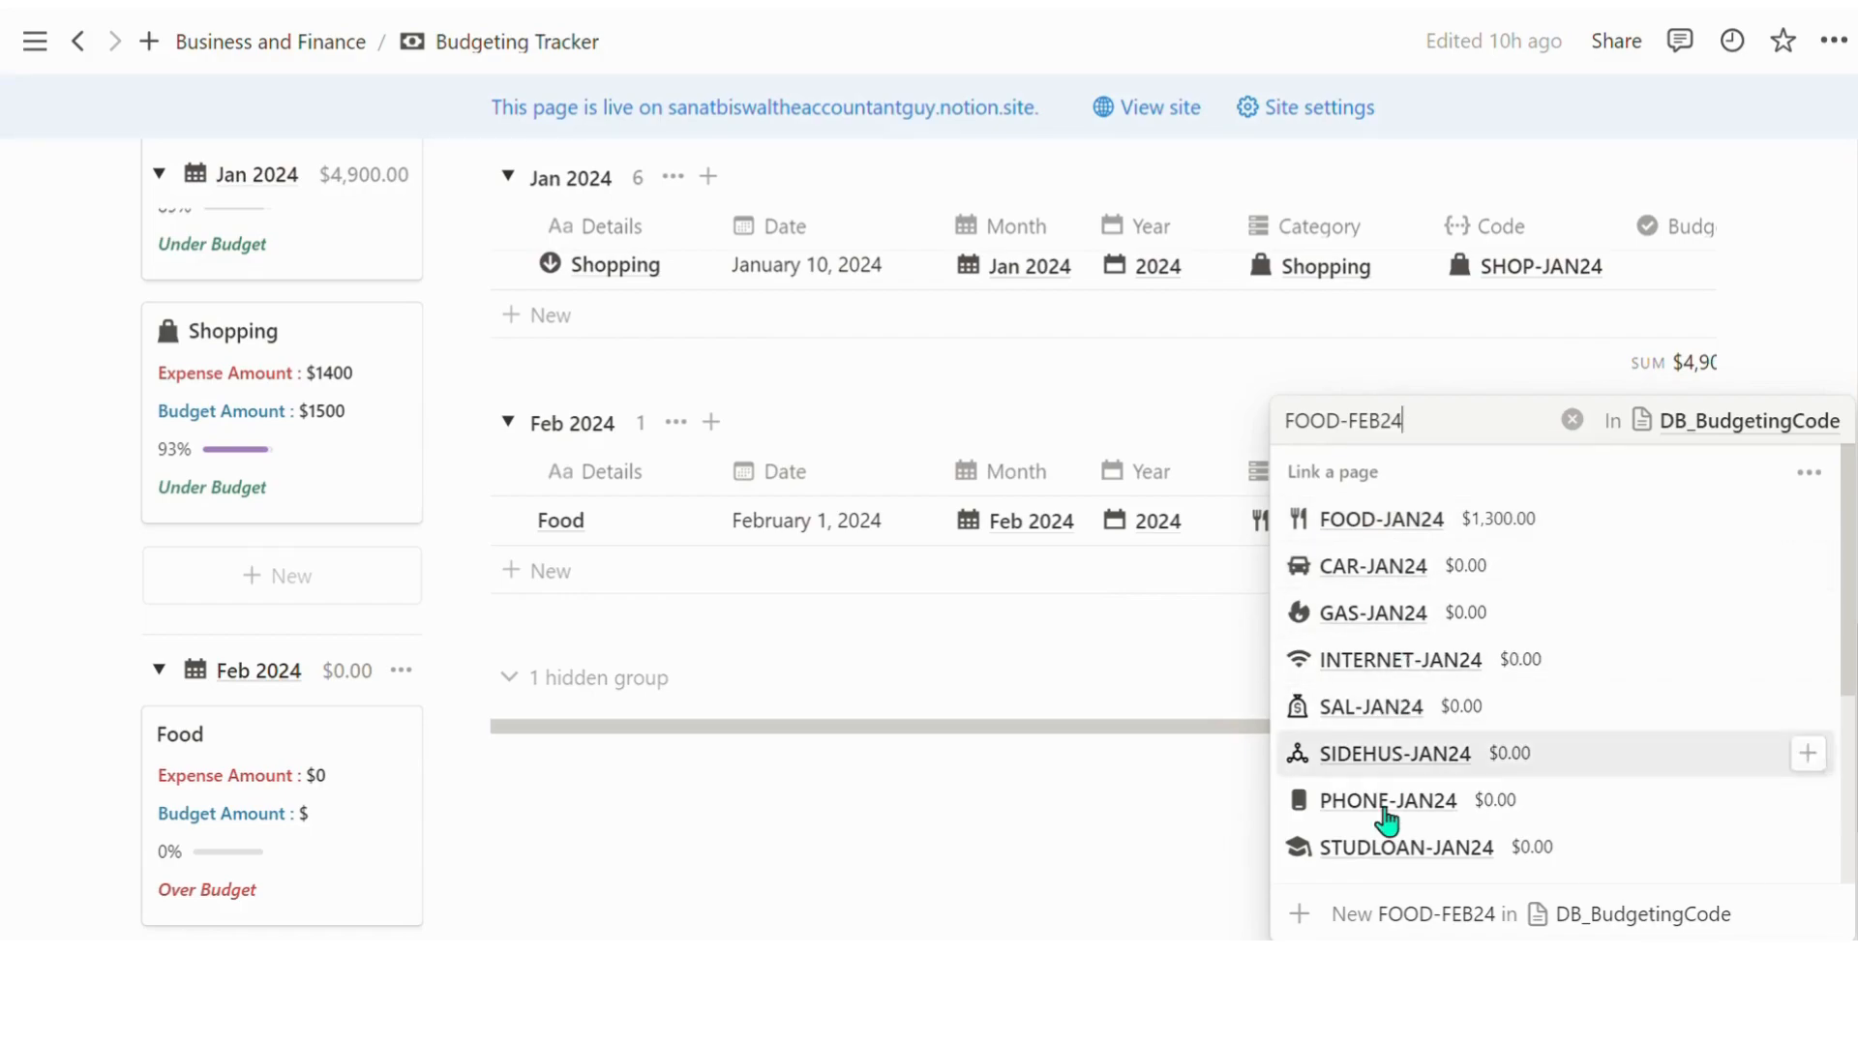
pyautogui.click(1454, 927)
pyautogui.press('Escape')
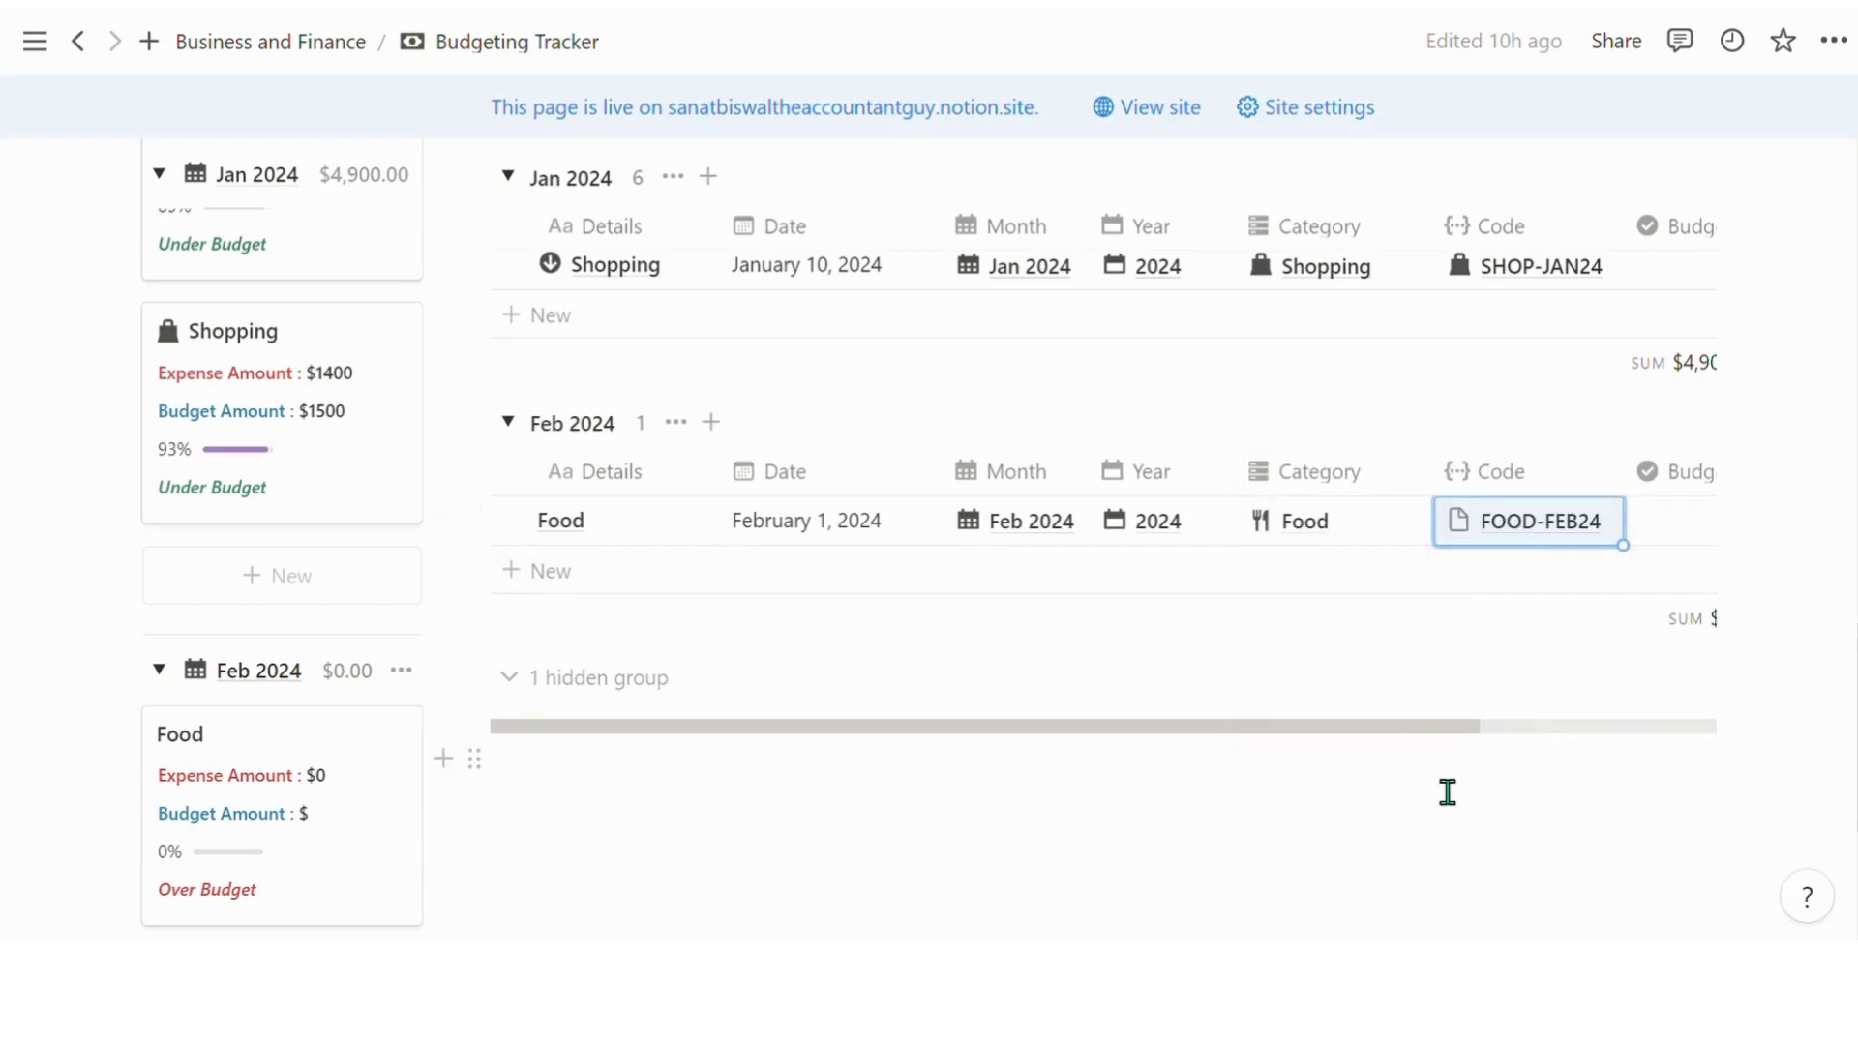
# Set the budget of the February Food expense to 1400
pyautogui.moveTo(1442, 751); pyautogui.dragTo(1605, 739)
pyautogui.click(1529, 527)
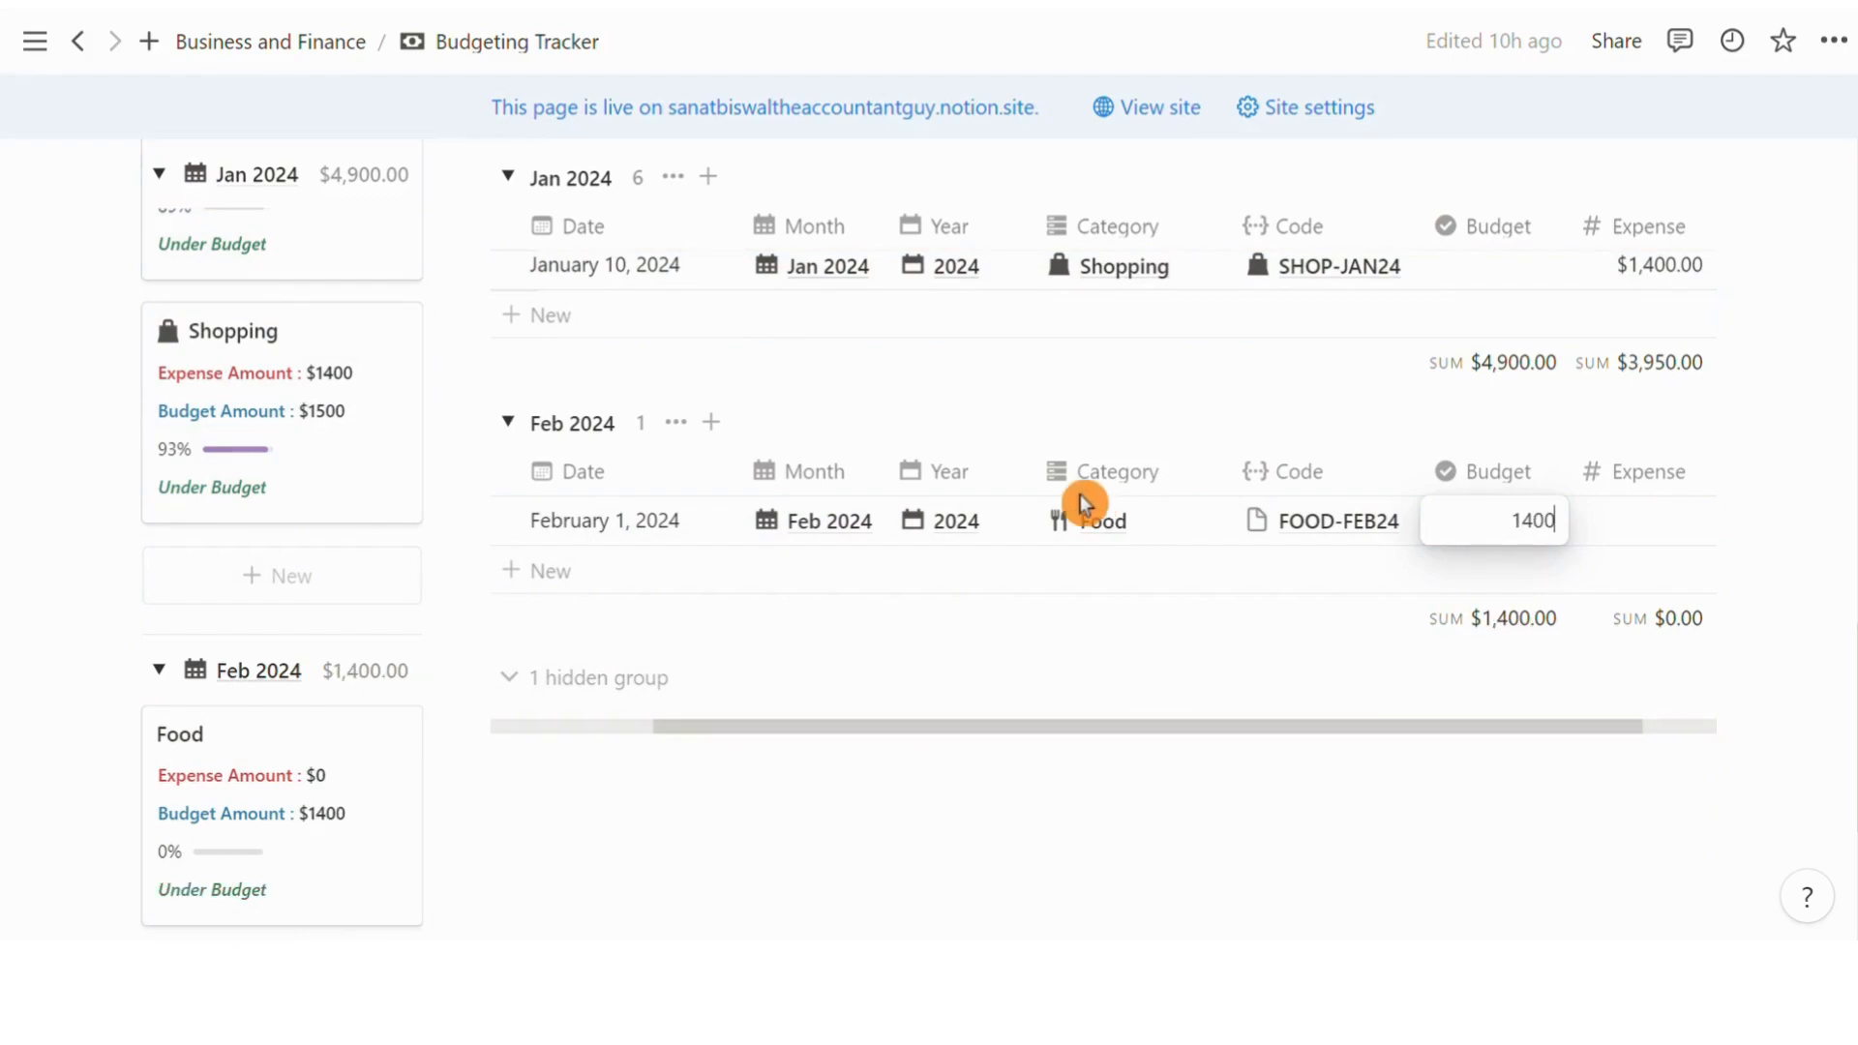
pyautogui.press('Tab')
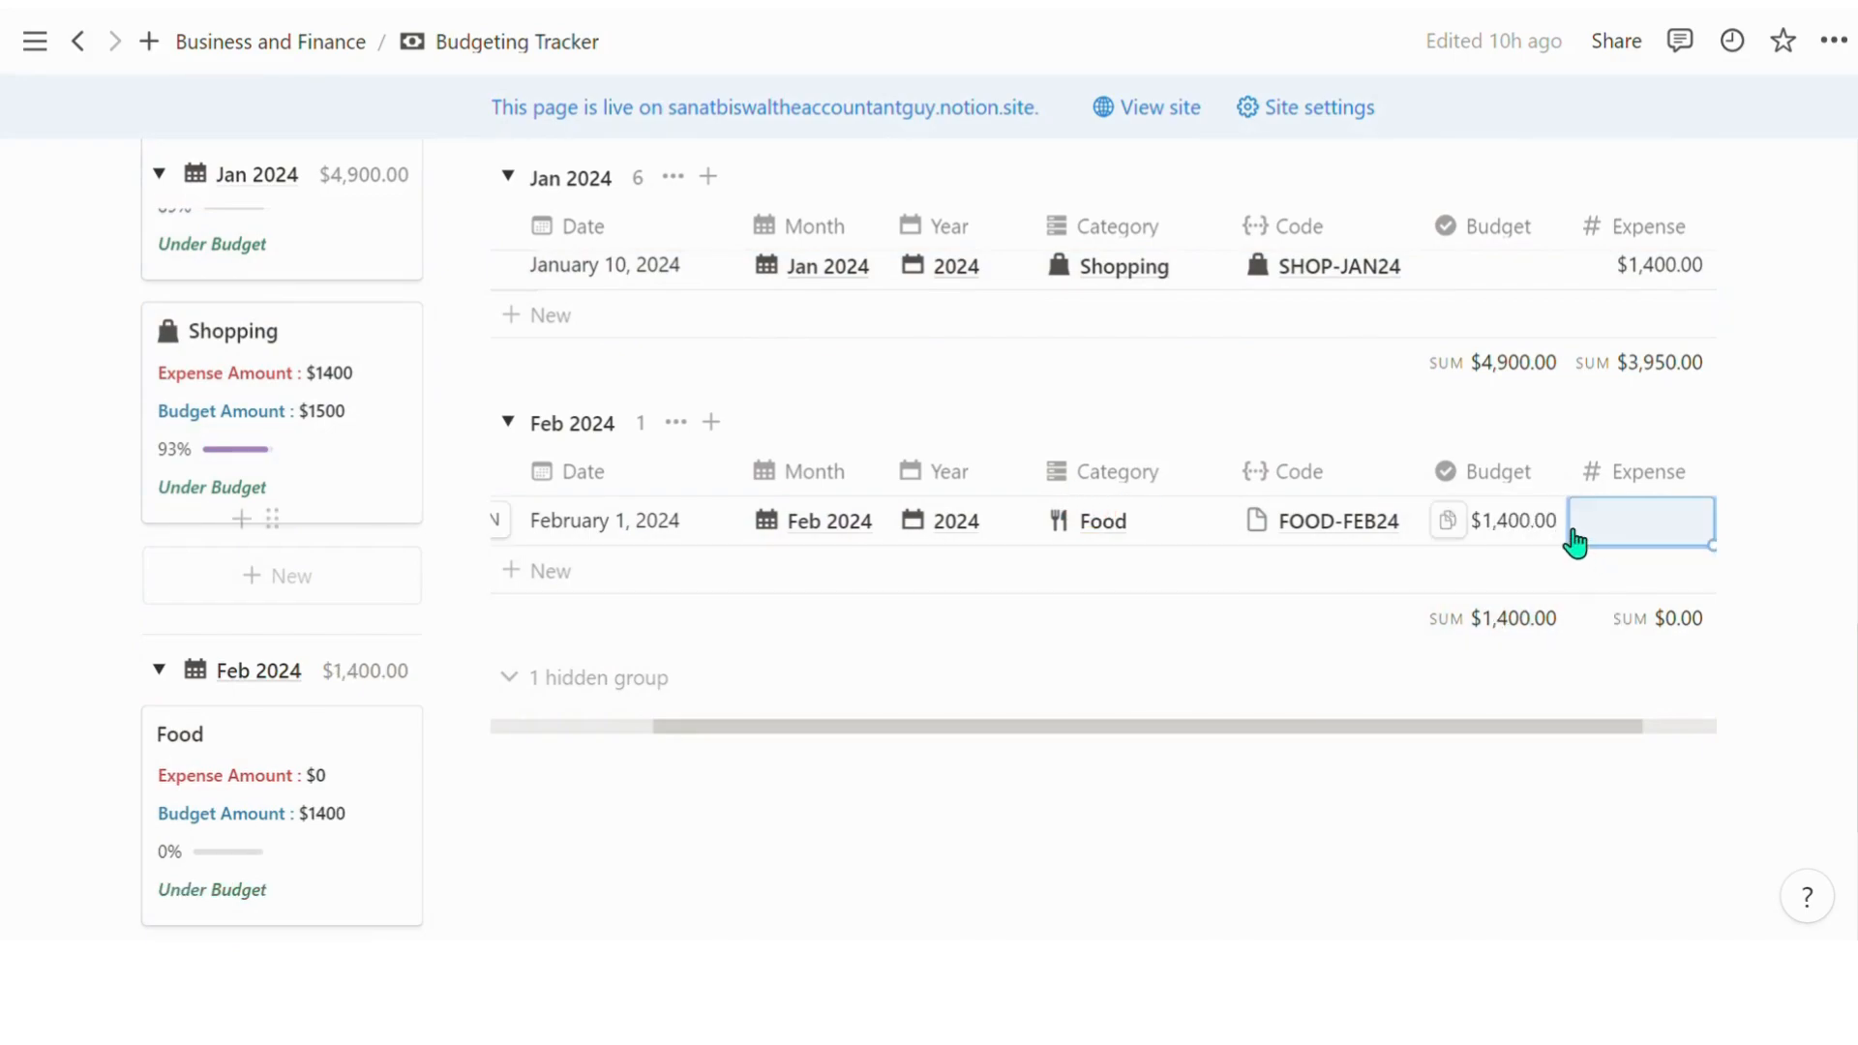
# Examine the currency formats available for the Budget property of the expense table, then close its settings without choosing another
pyautogui.scroll(5, 1555, 548)
pyautogui.scroll(2, 1538, 519)
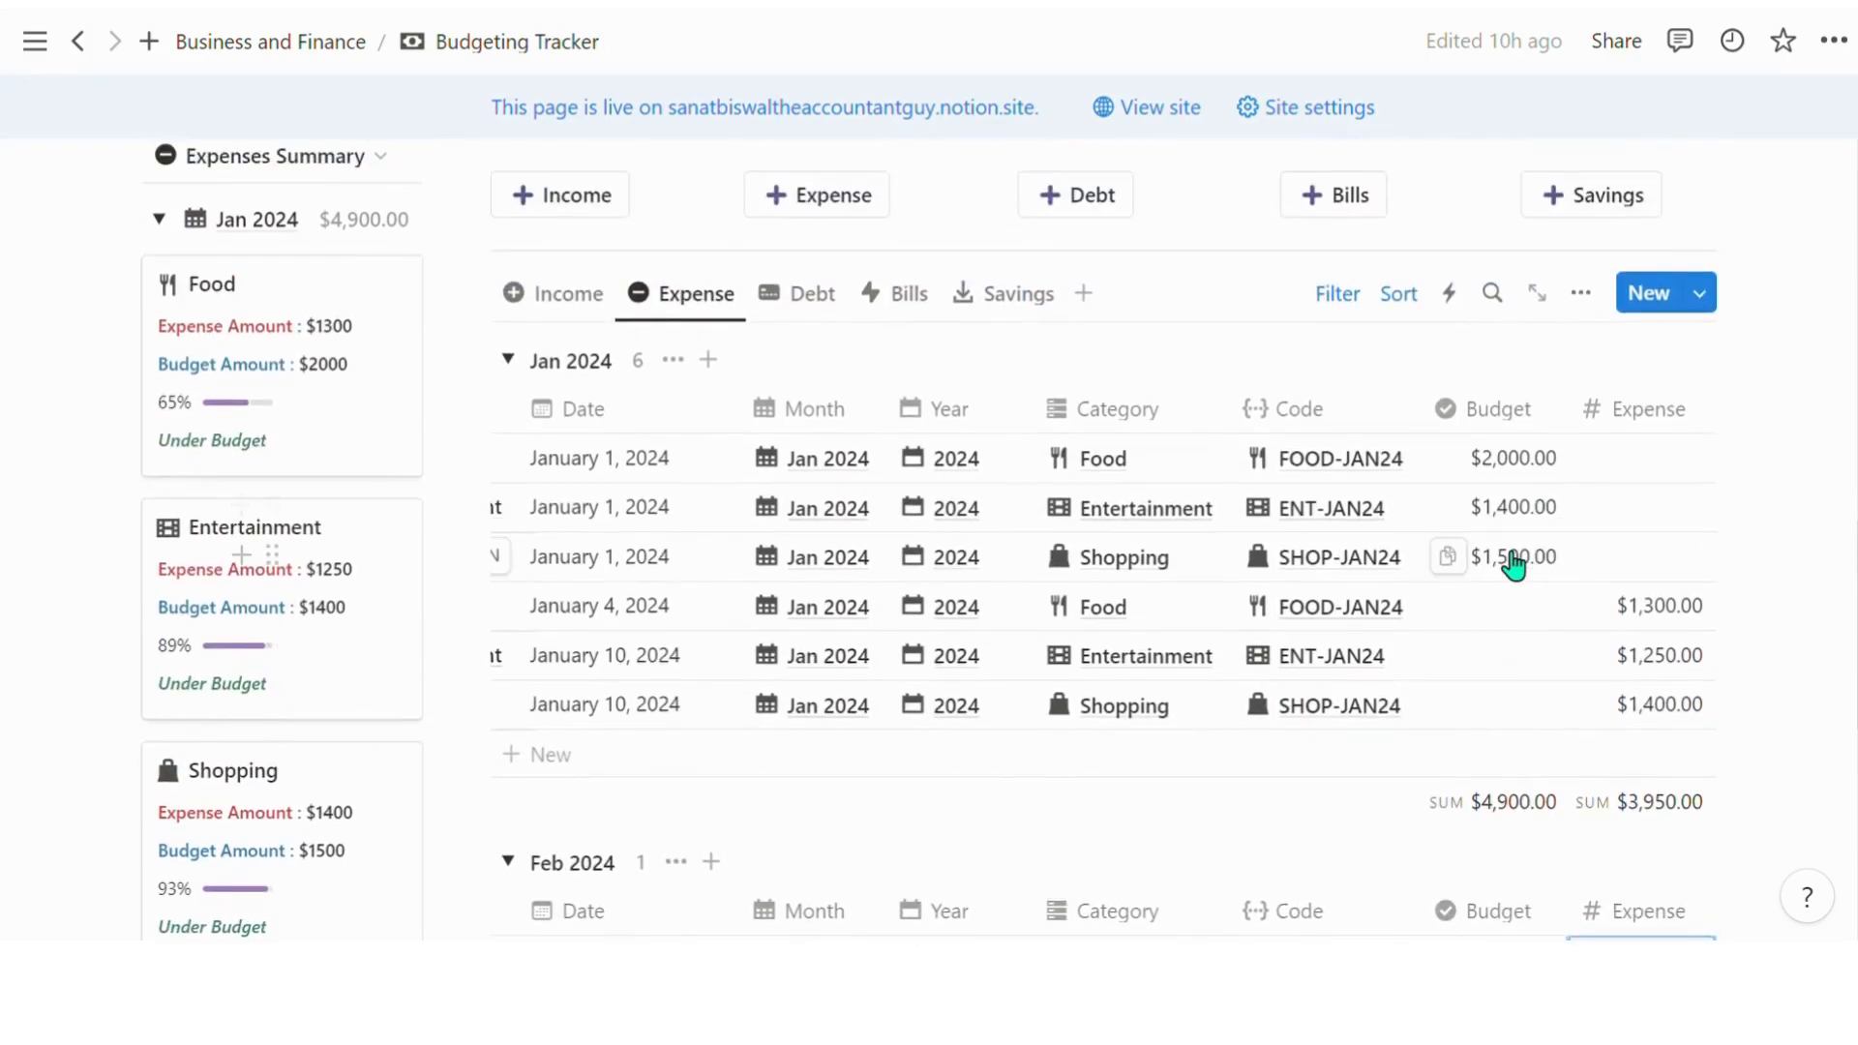
pyautogui.click(1512, 410)
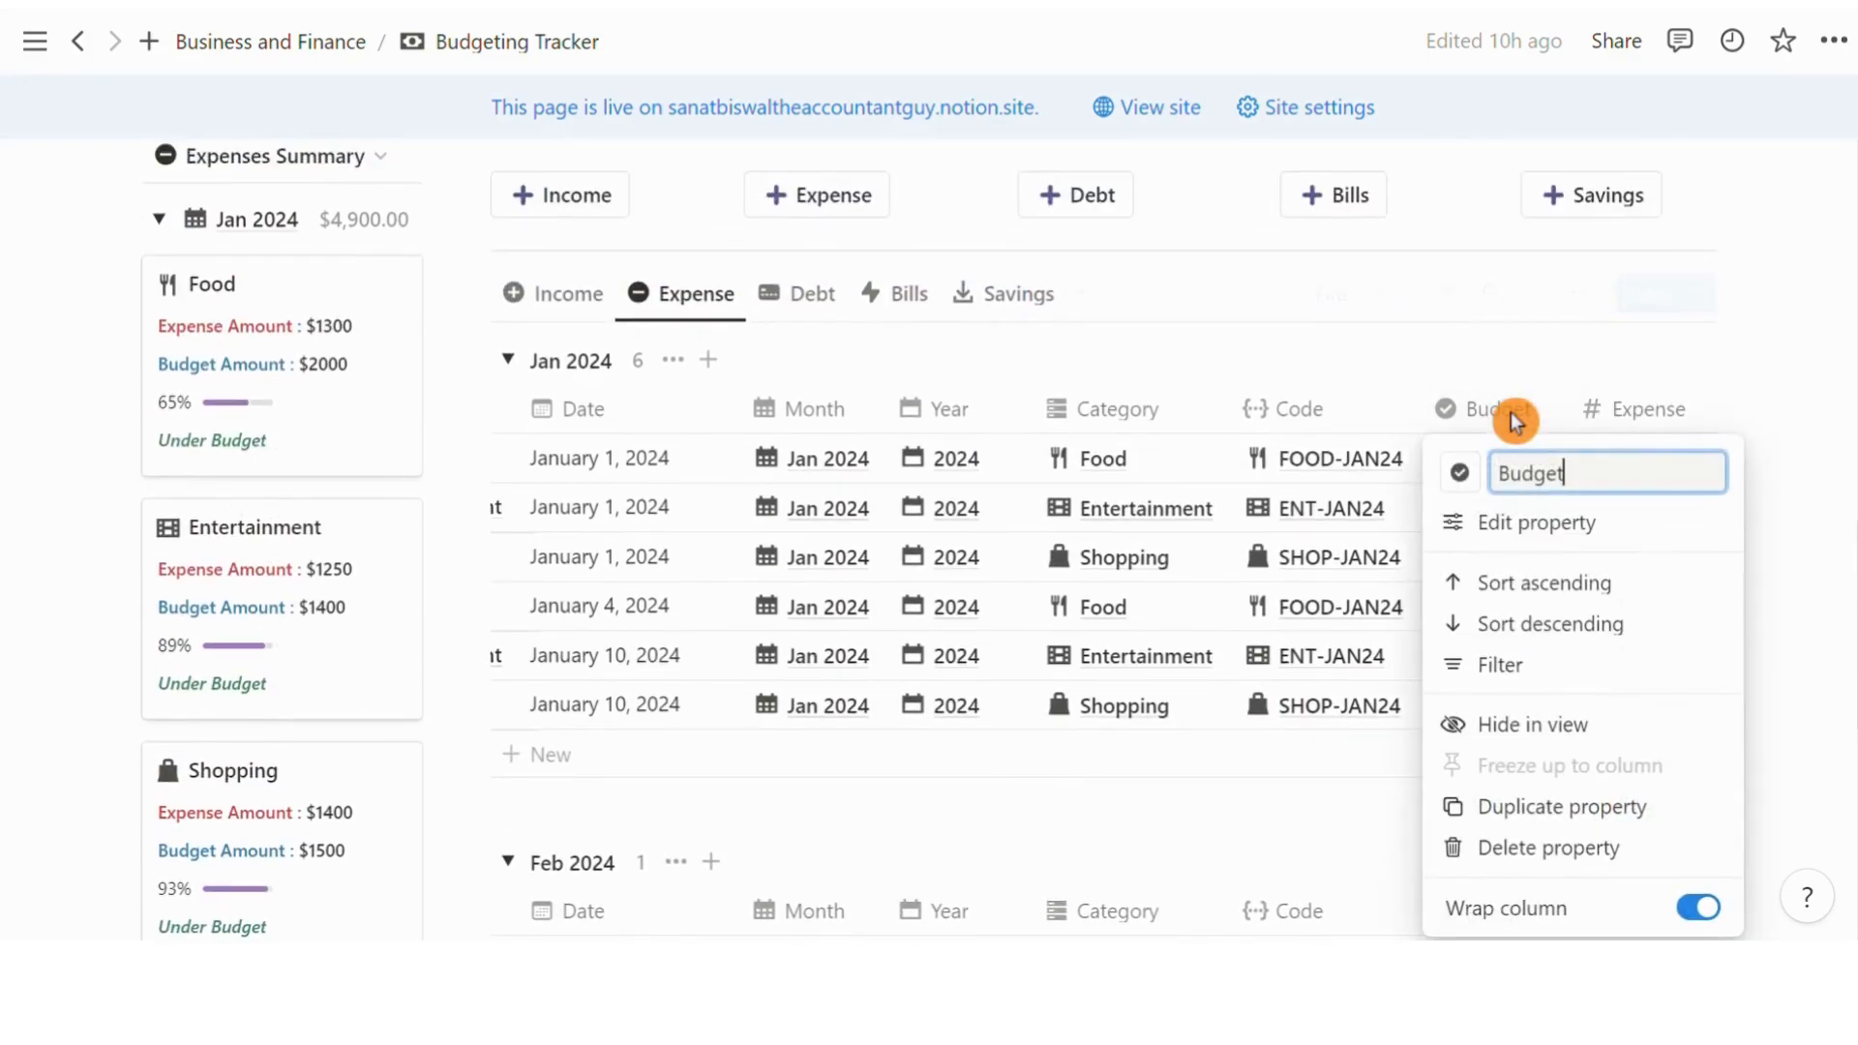
pyautogui.click(1563, 528)
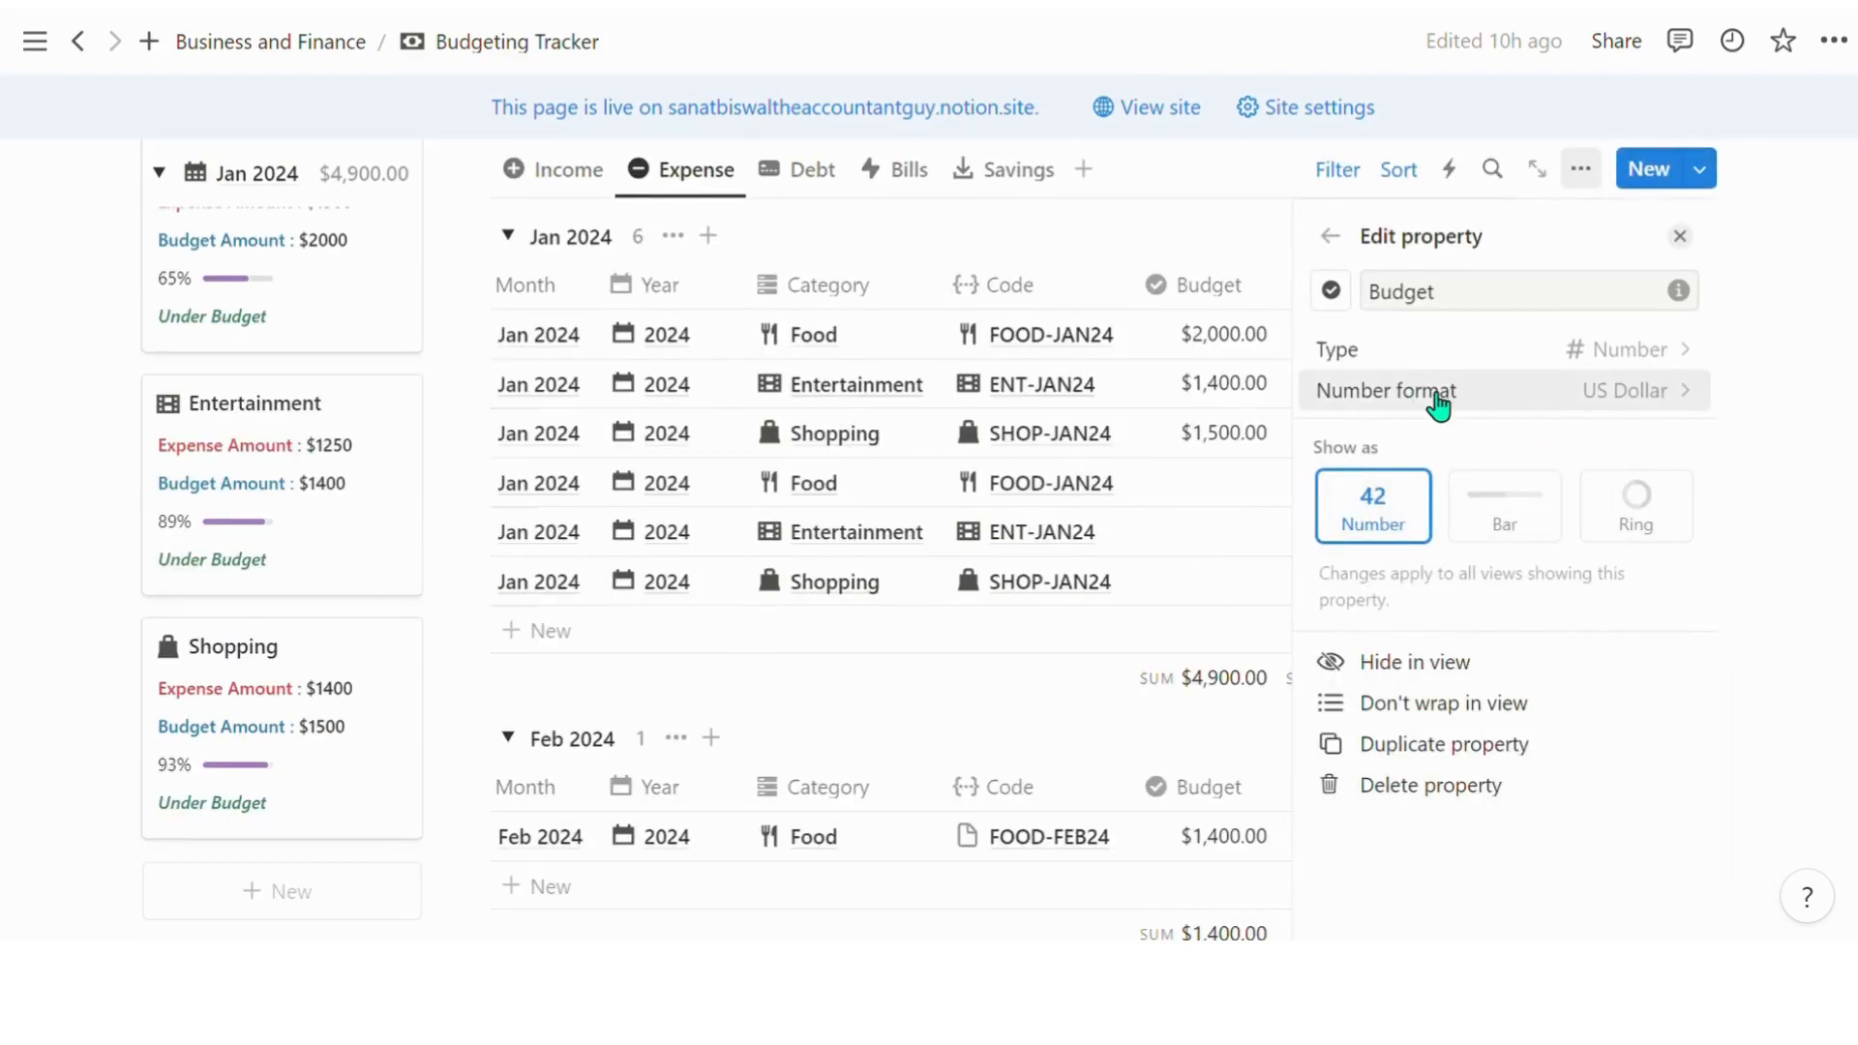
pyautogui.click(1437, 405)
pyautogui.scroll(-4, 1522, 639)
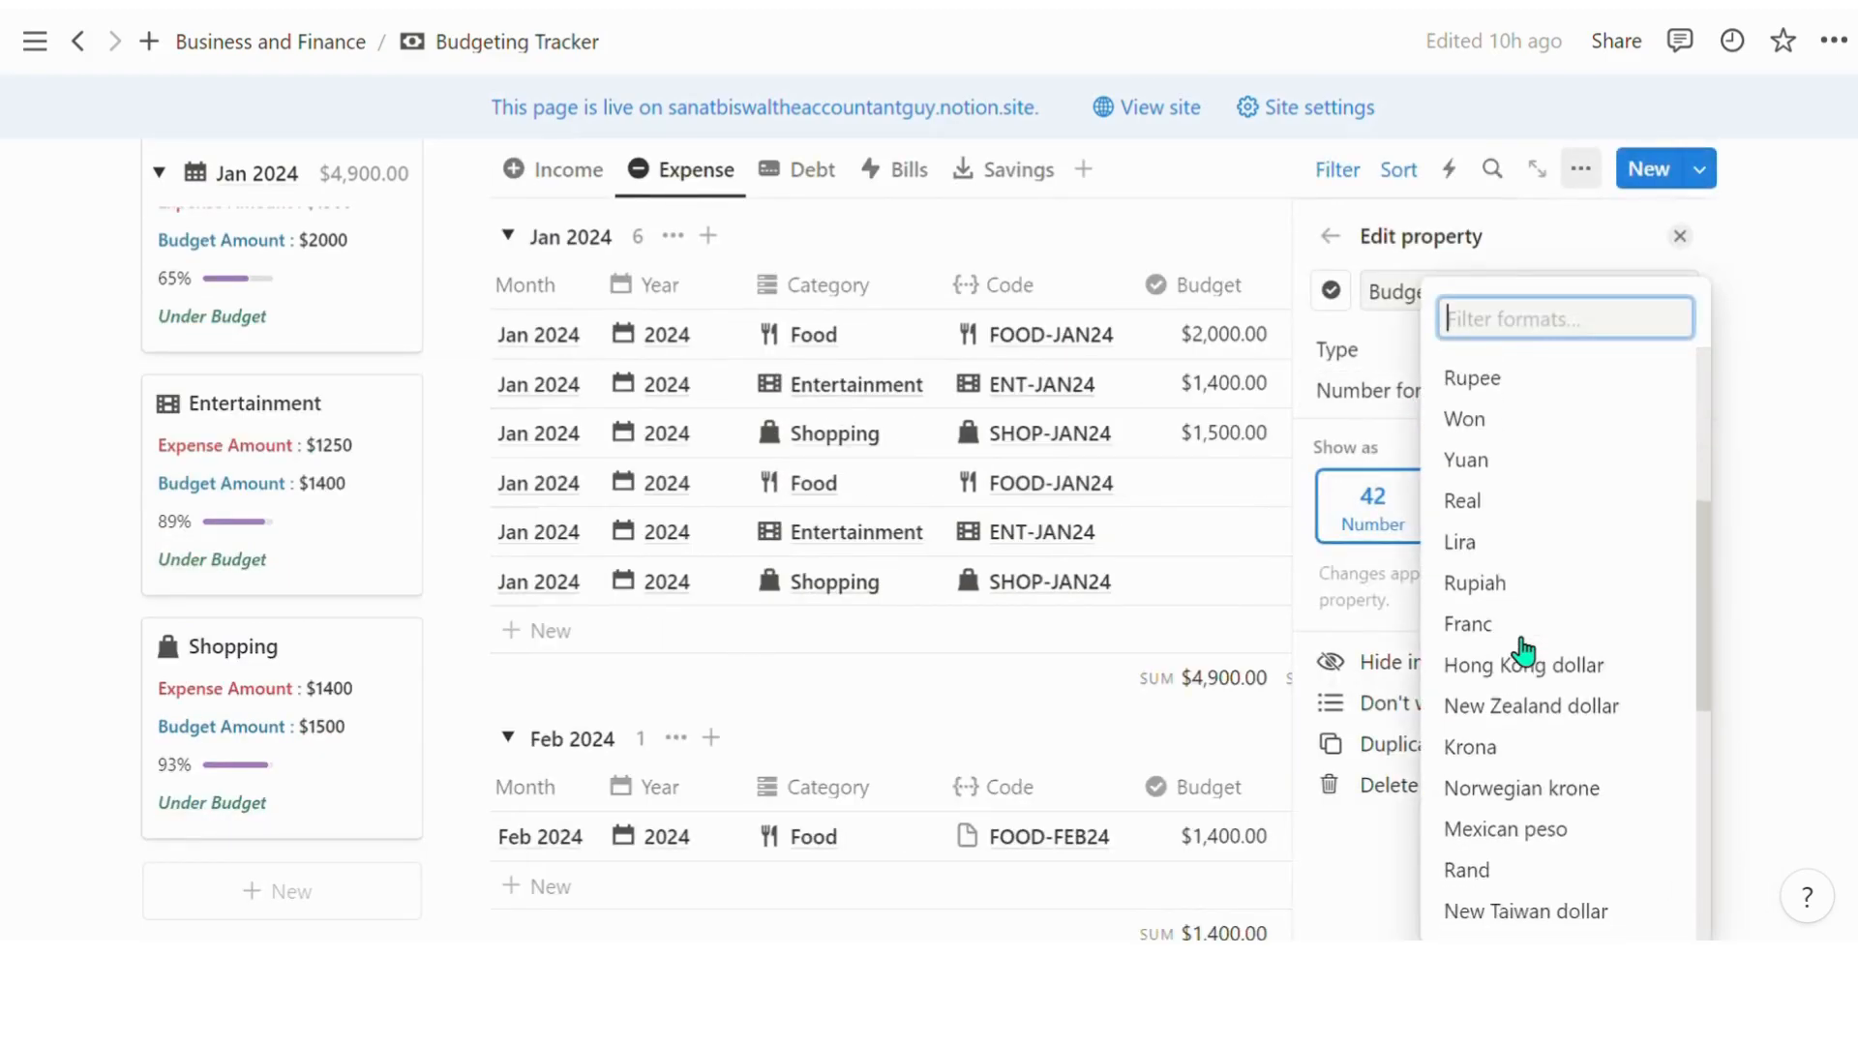
pyautogui.scroll(-6, 1522, 648)
pyautogui.scroll(10, 1522, 697)
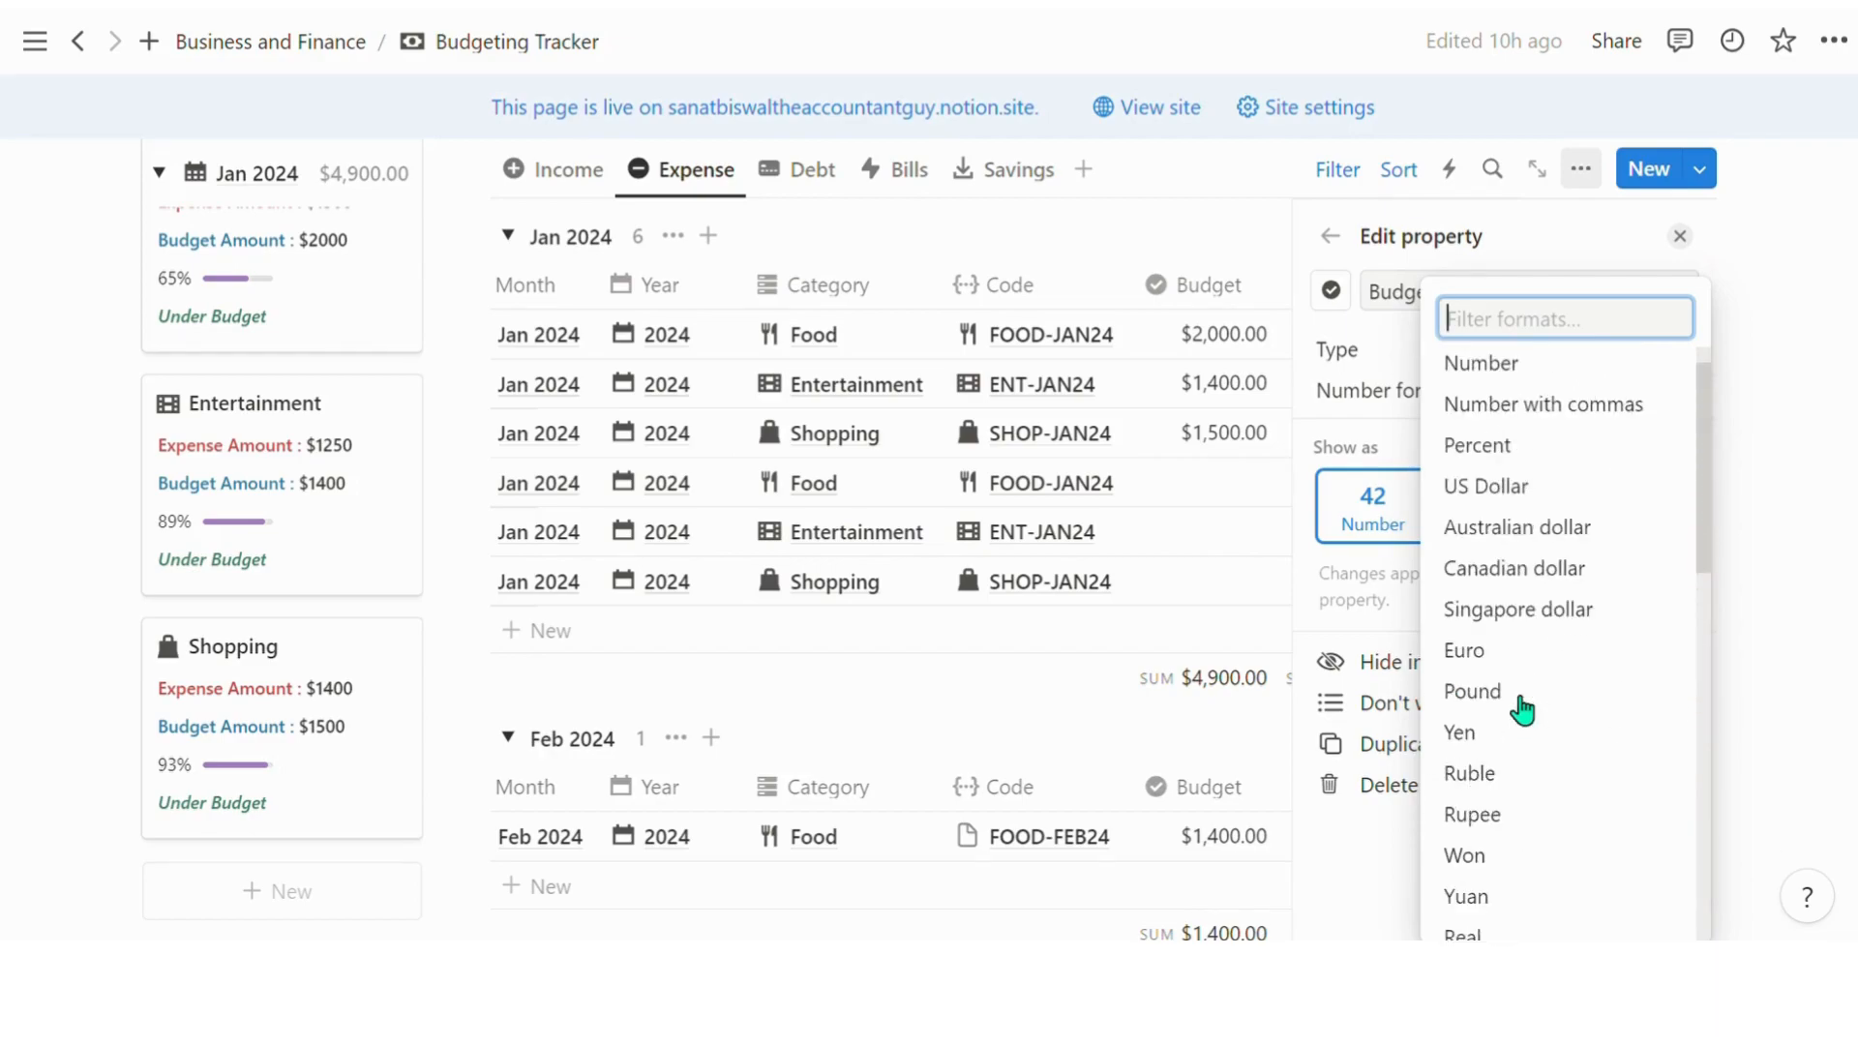
pyautogui.click(1758, 435)
pyautogui.click(1679, 236)
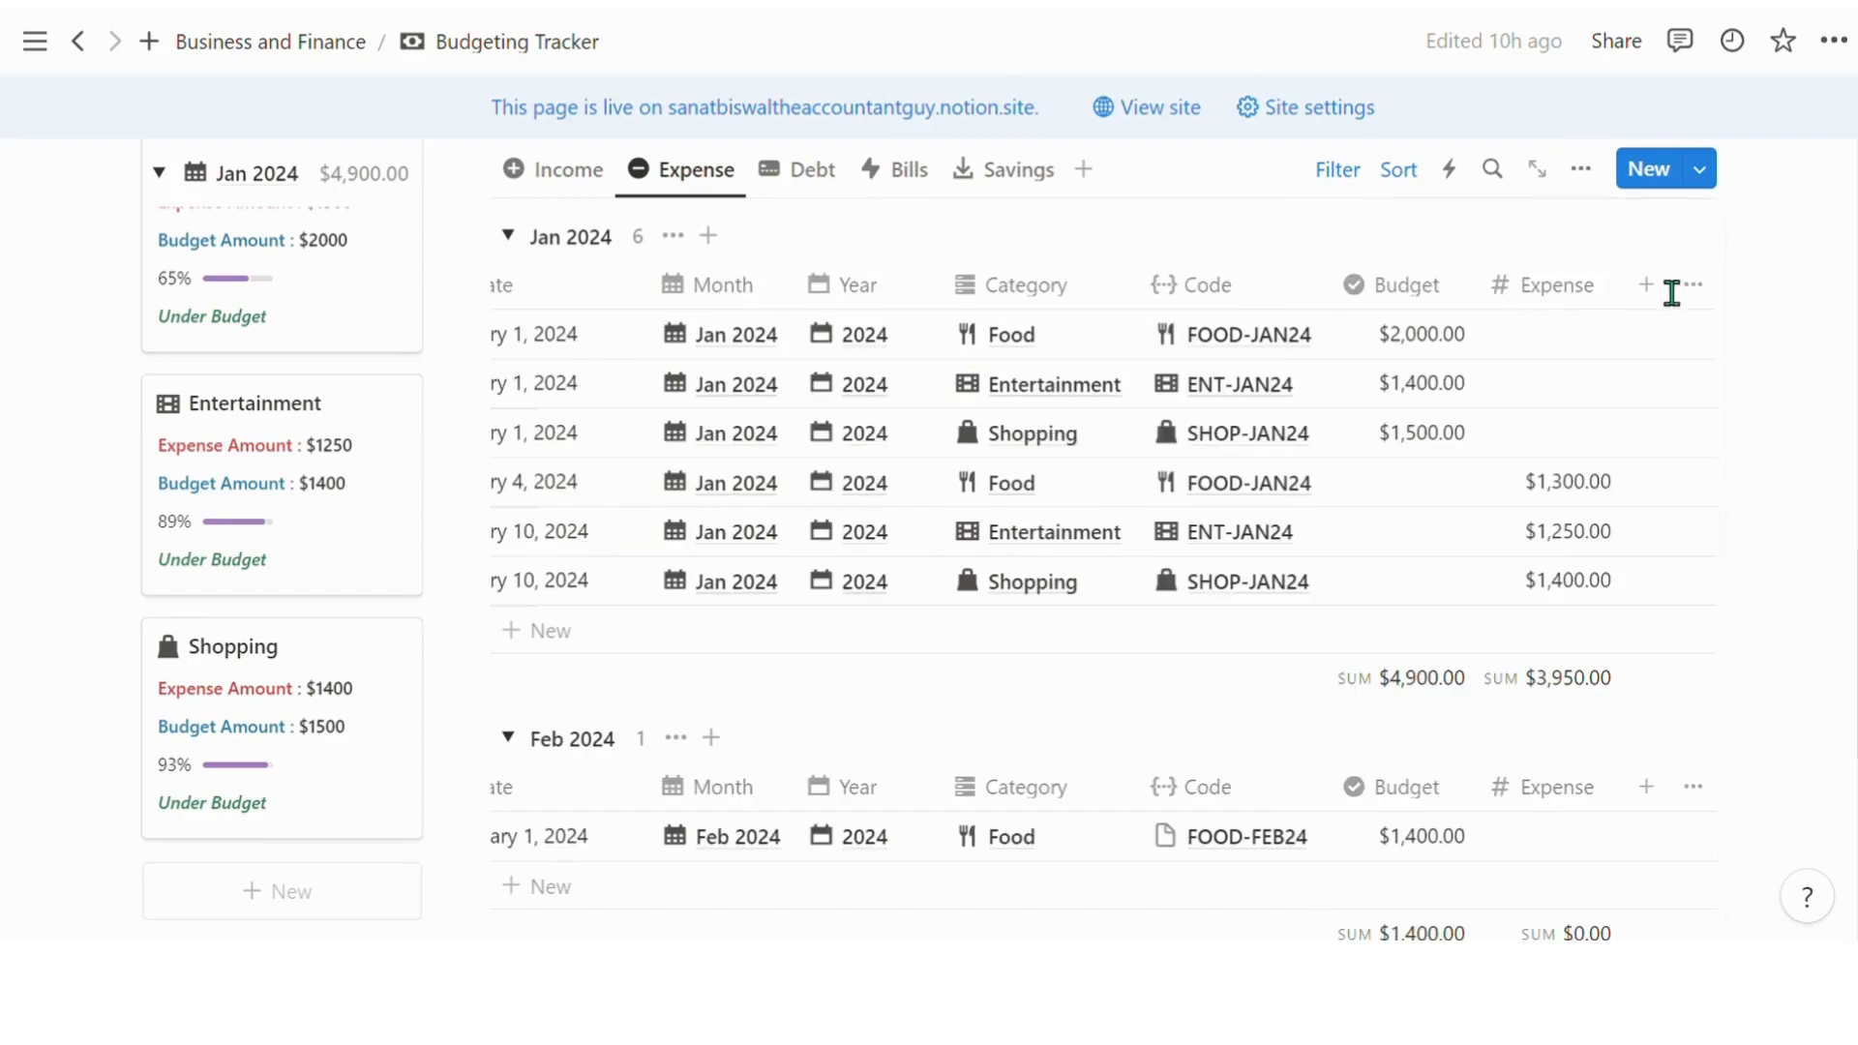
# Review the February 2024 Food entry in the expense table from Budget and Expense back to Details
pyautogui.scroll(-3, 1572, 592)
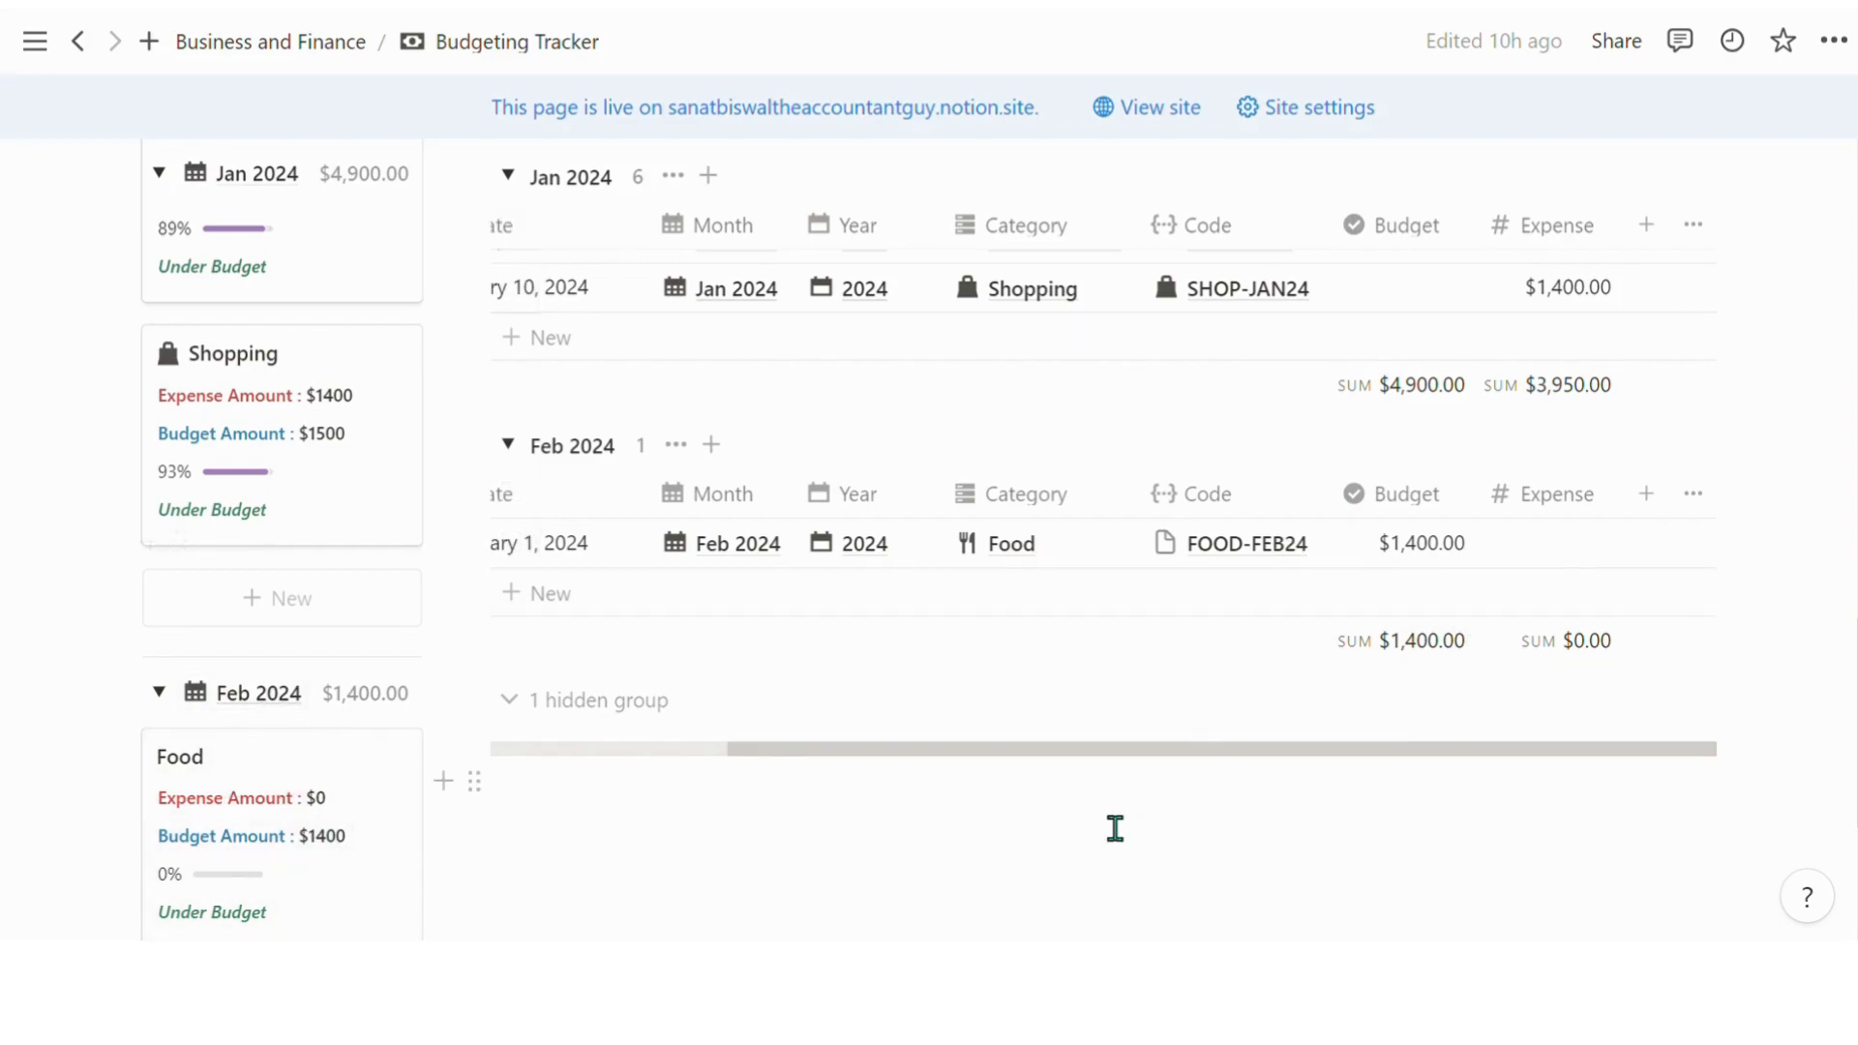
pyautogui.moveTo(1103, 751); pyautogui.dragTo(890, 750)
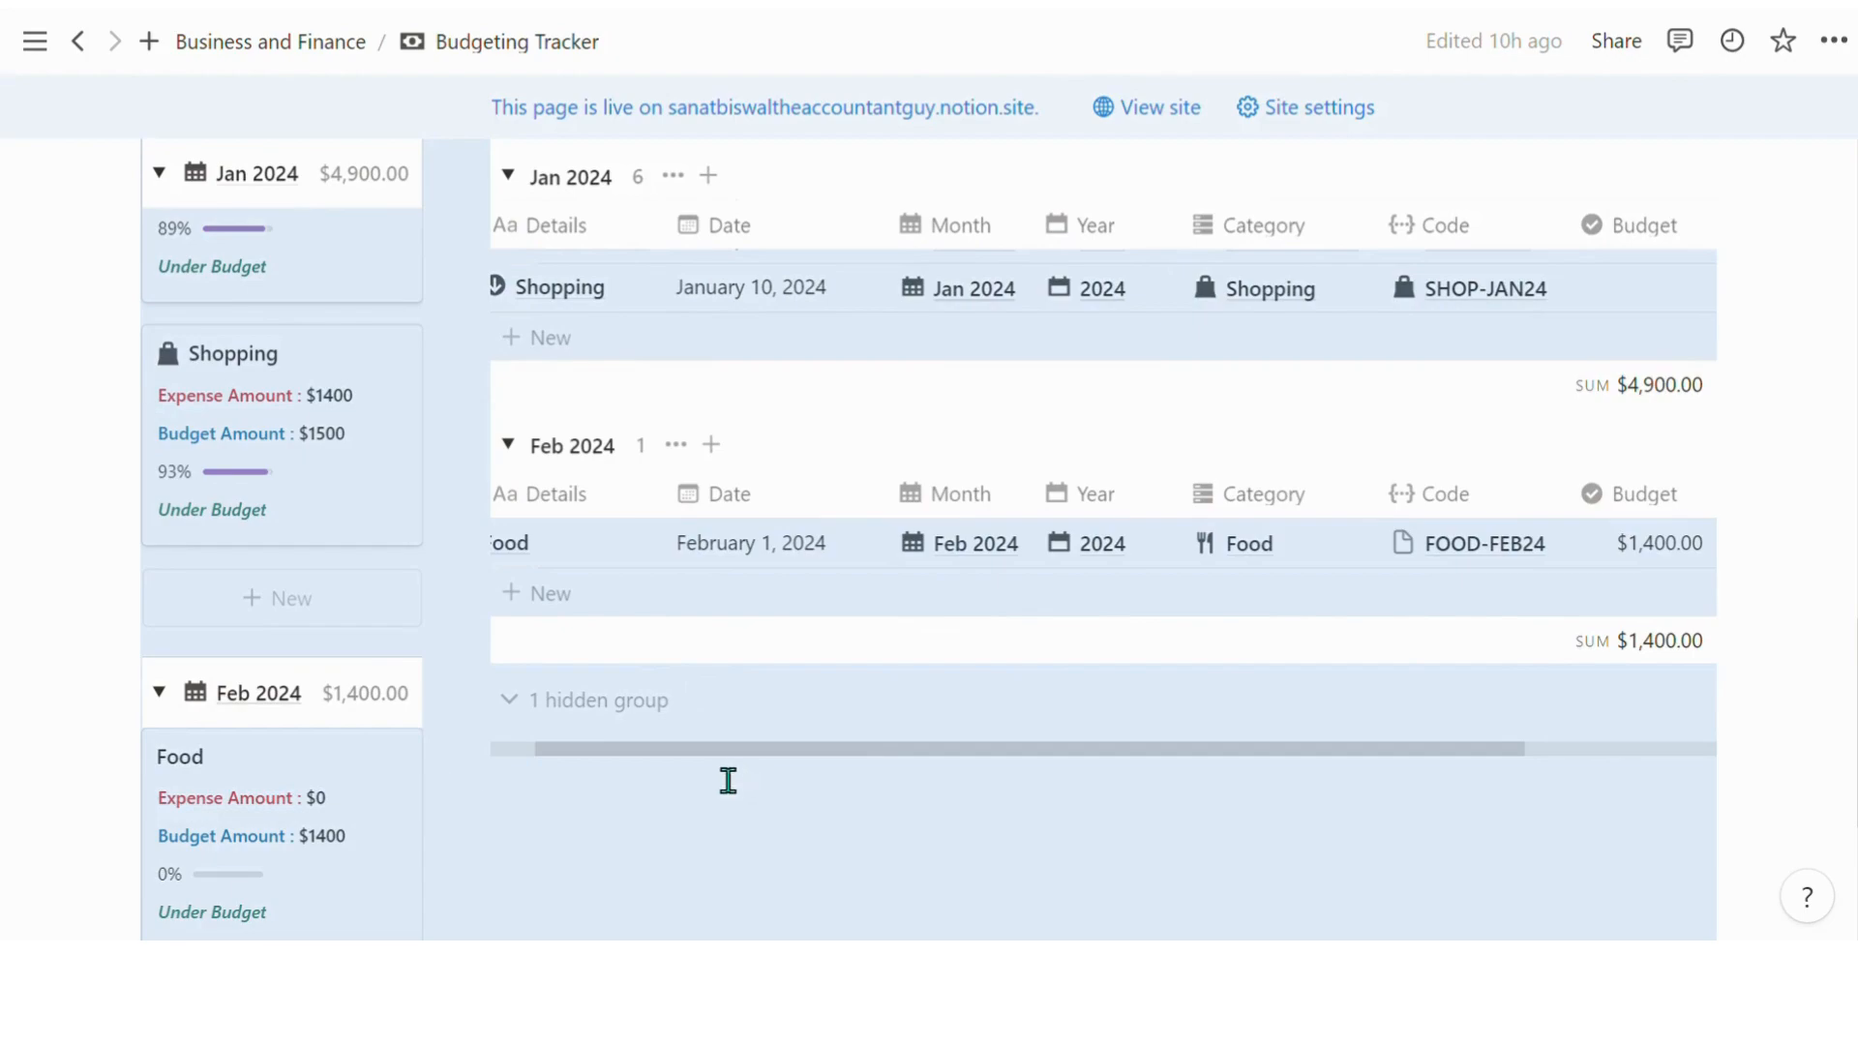
pyautogui.moveTo(619, 761); pyautogui.dragTo(579, 765)
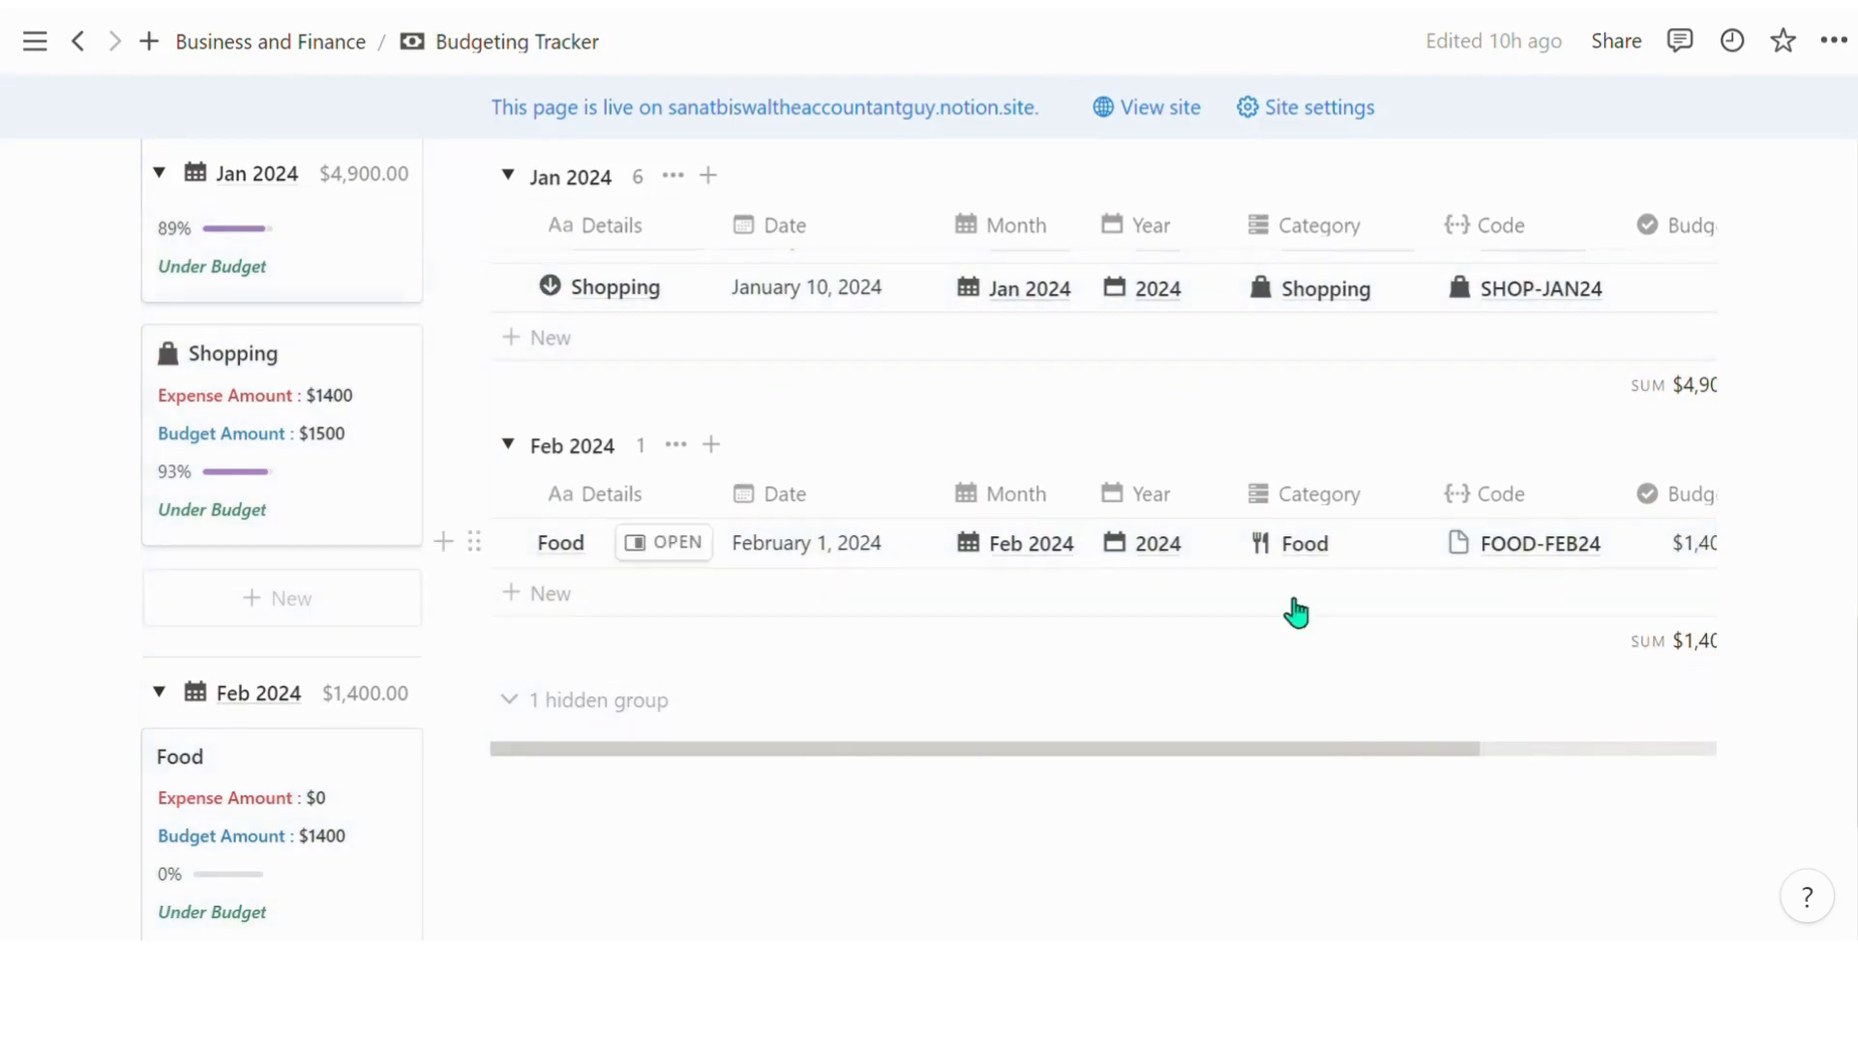
# Add a second entry named Food Expense to the Feb 2024 group of the expense table
pyautogui.click(587, 608)
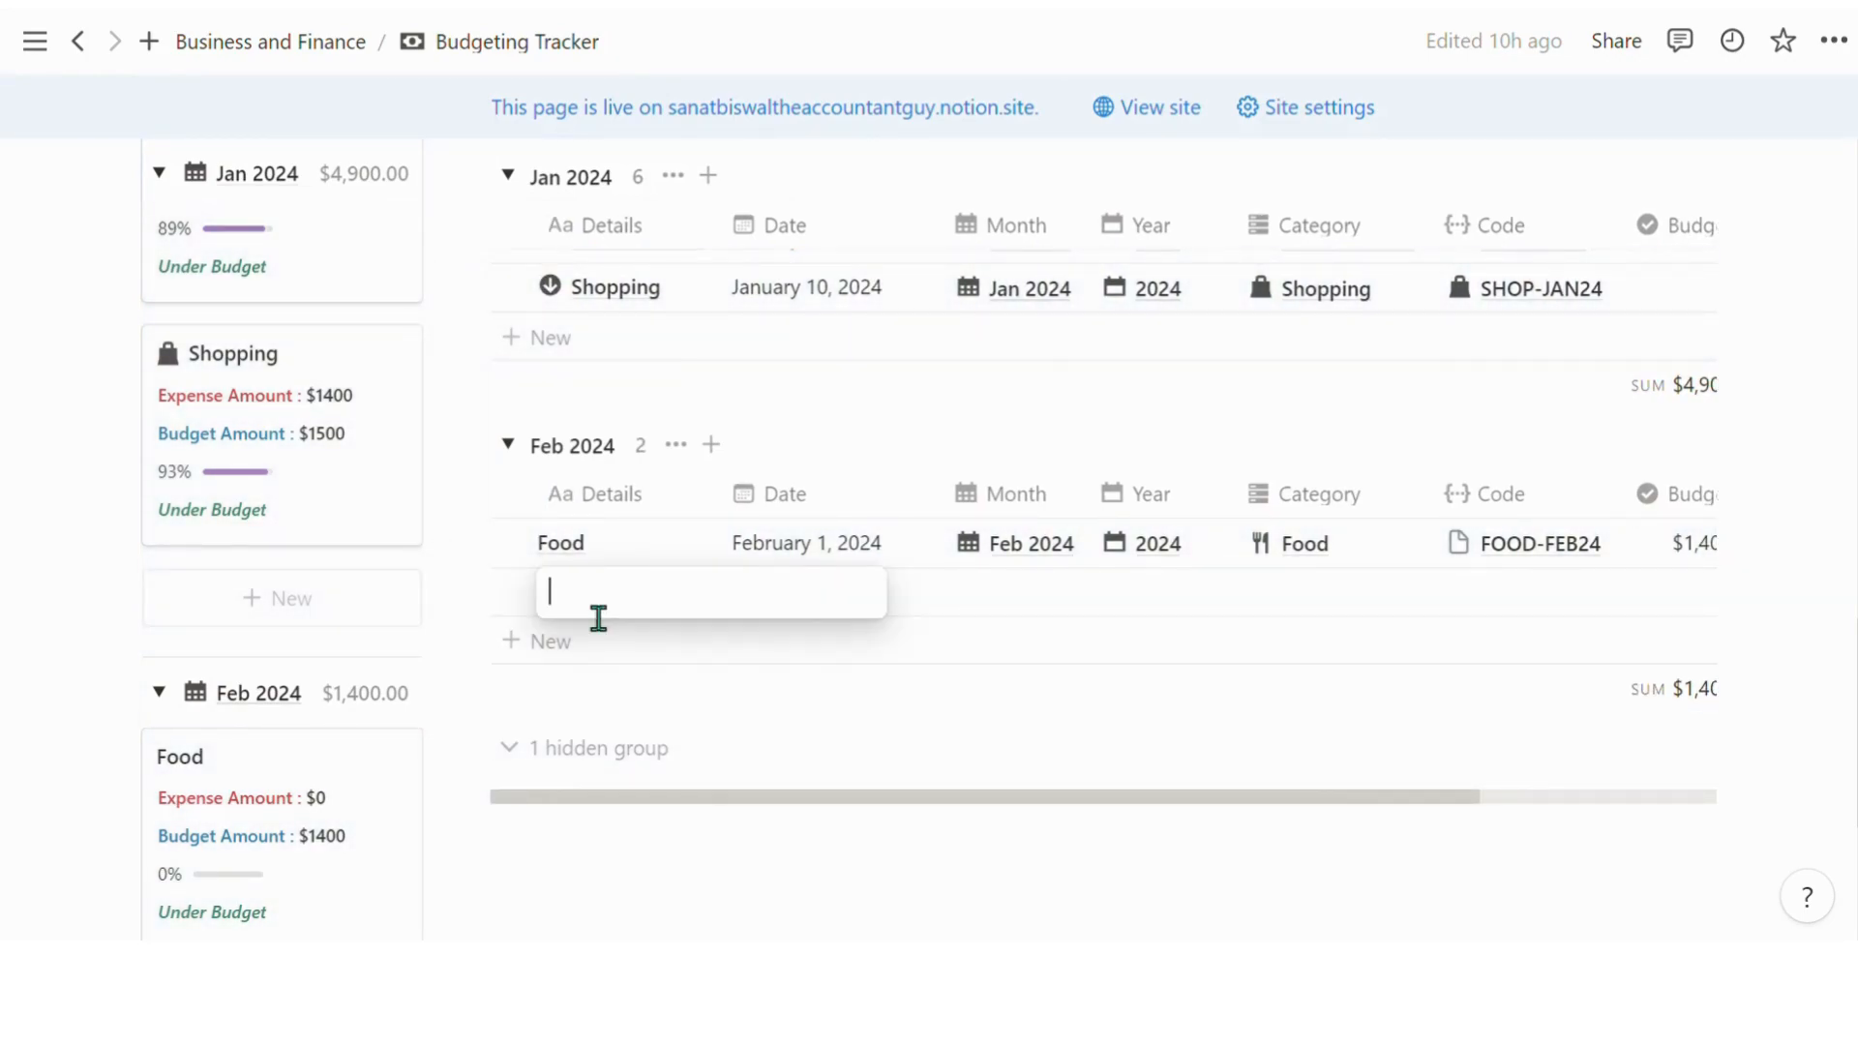
pyautogui.write('fOOD')
pyautogui.press('Tab')
pyautogui.press('Left')
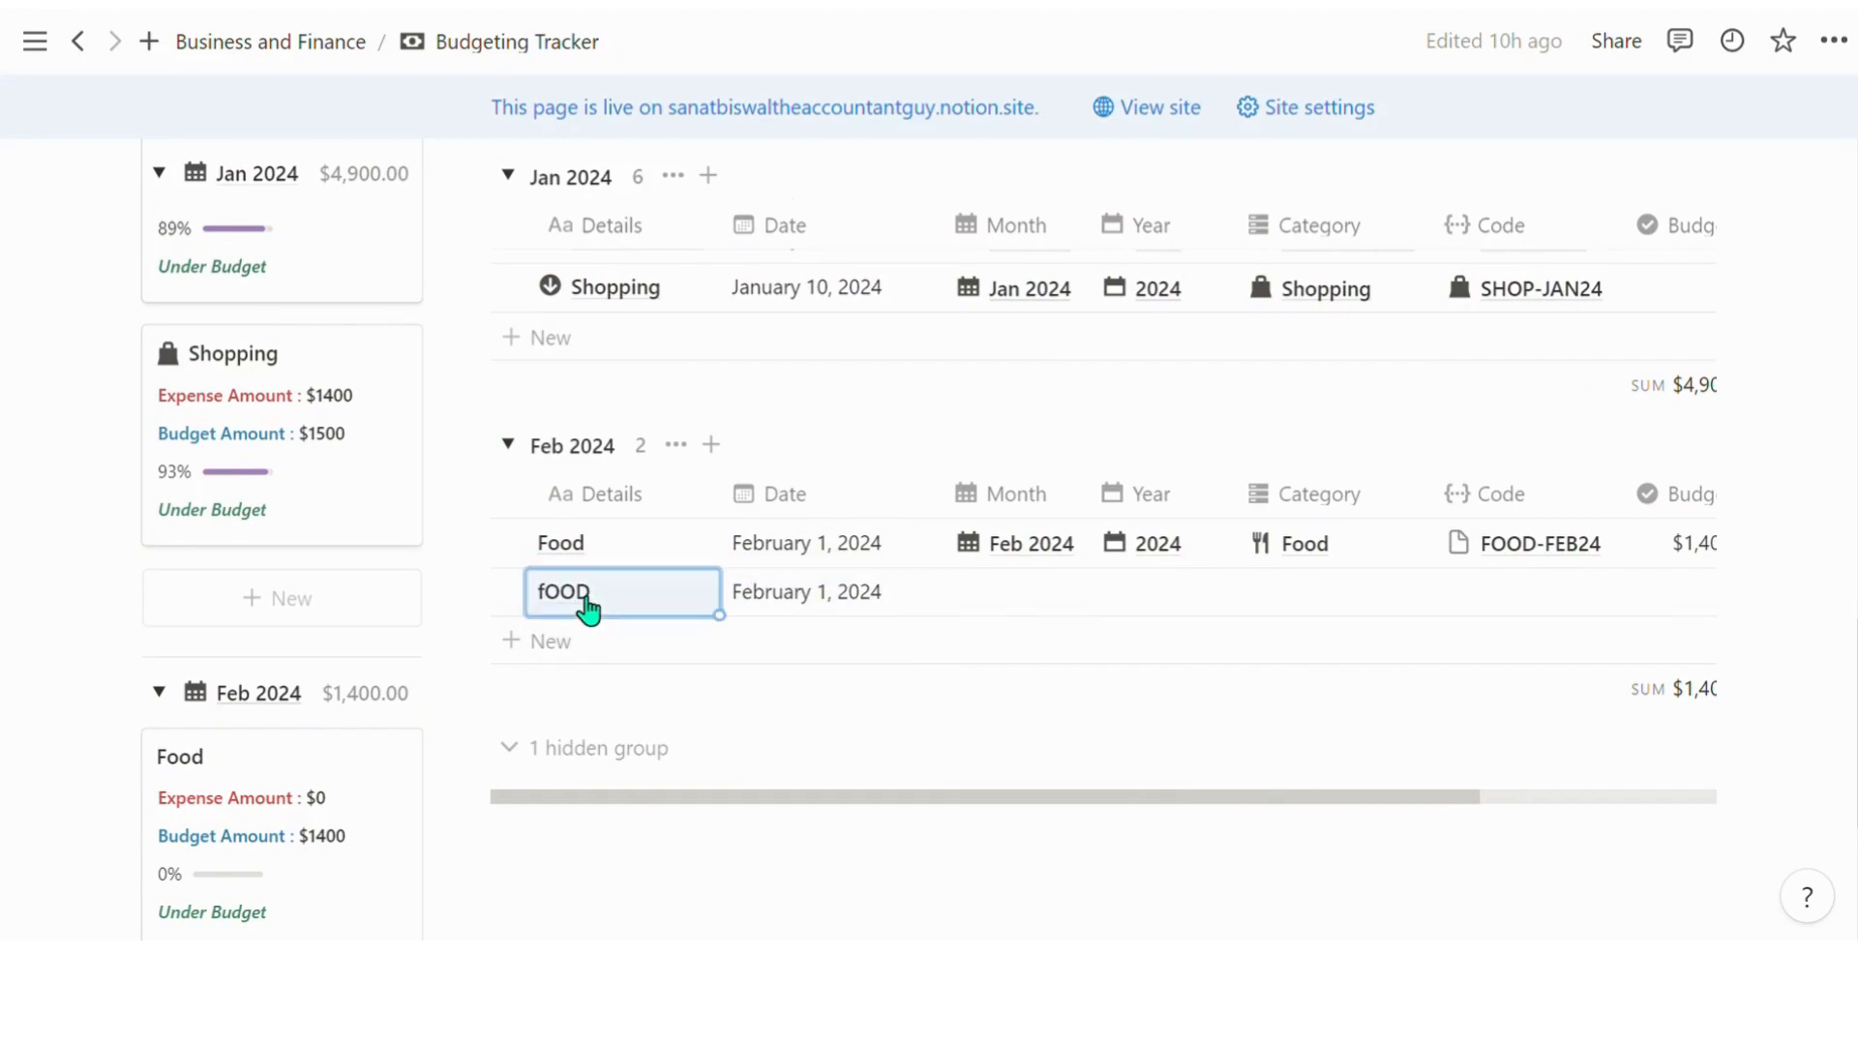
pyautogui.write('Food Expens')
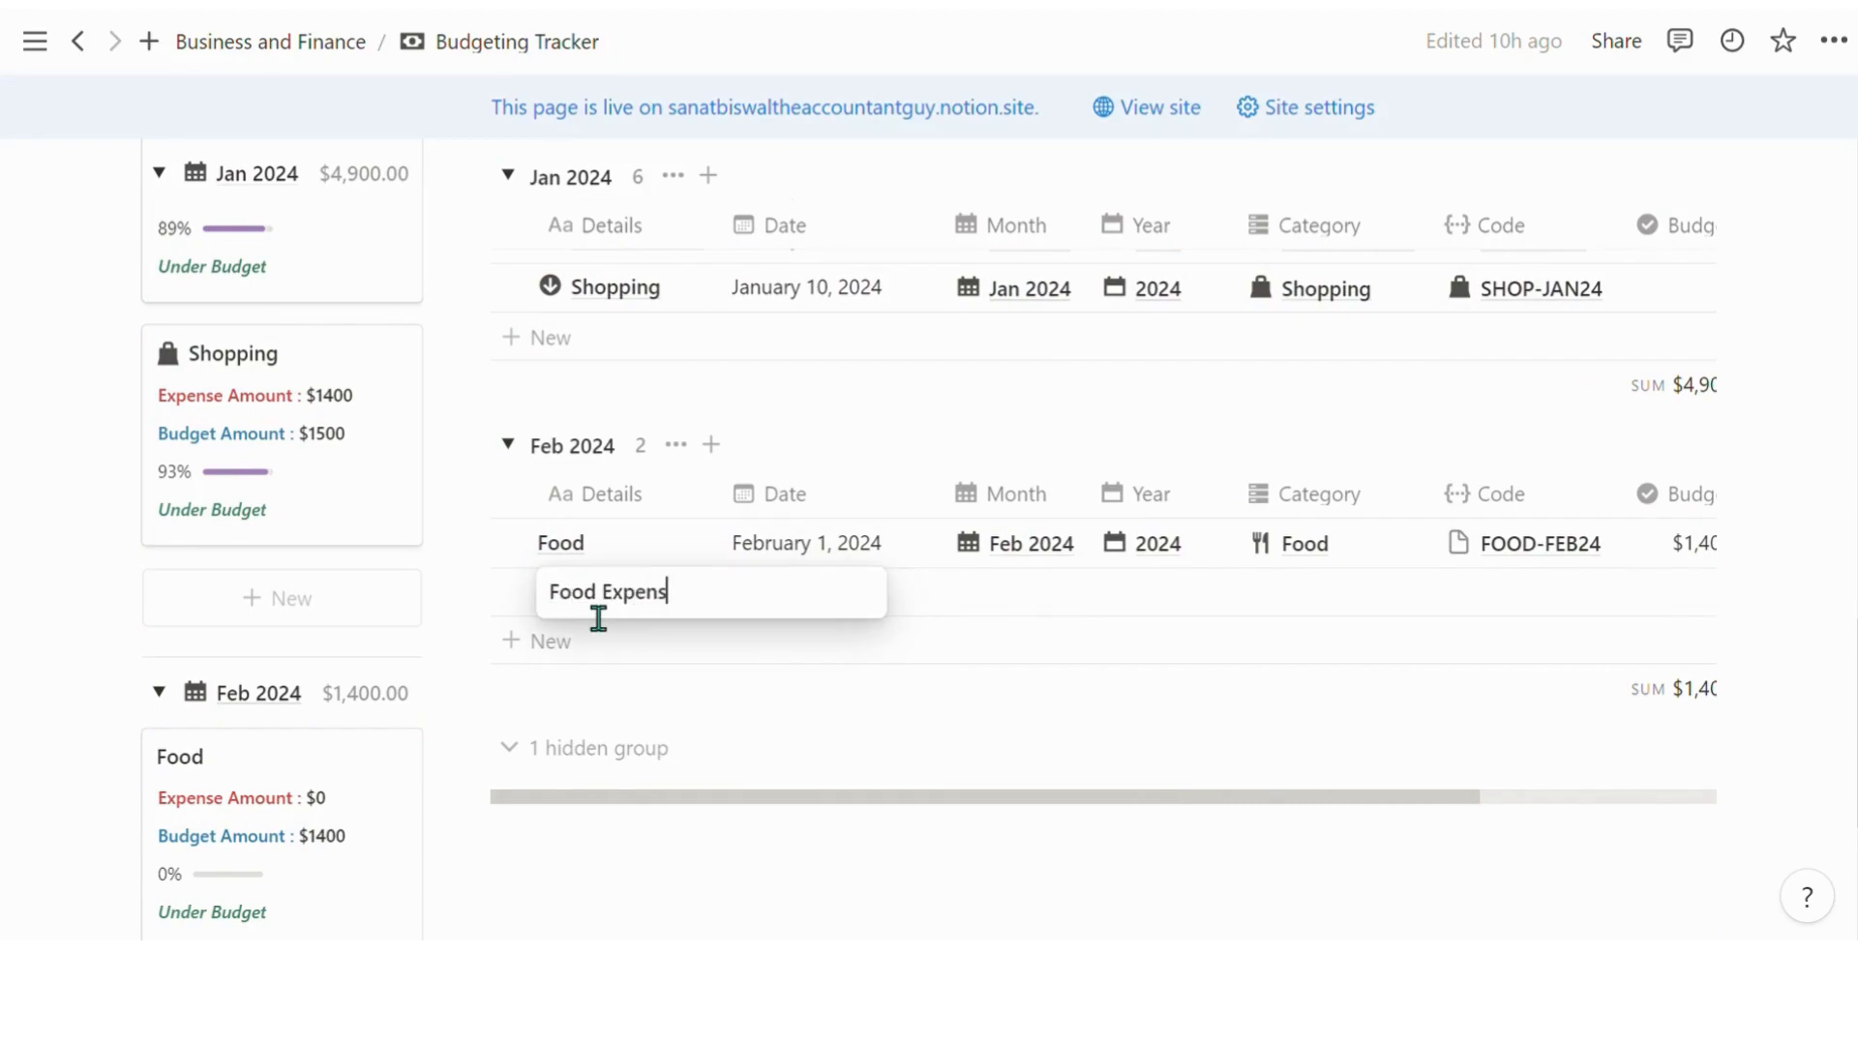
pyautogui.write('e')
# Set the date of the Food Expense entry to February 15, 2024
pyautogui.press('Tab')
pyautogui.press('Return')
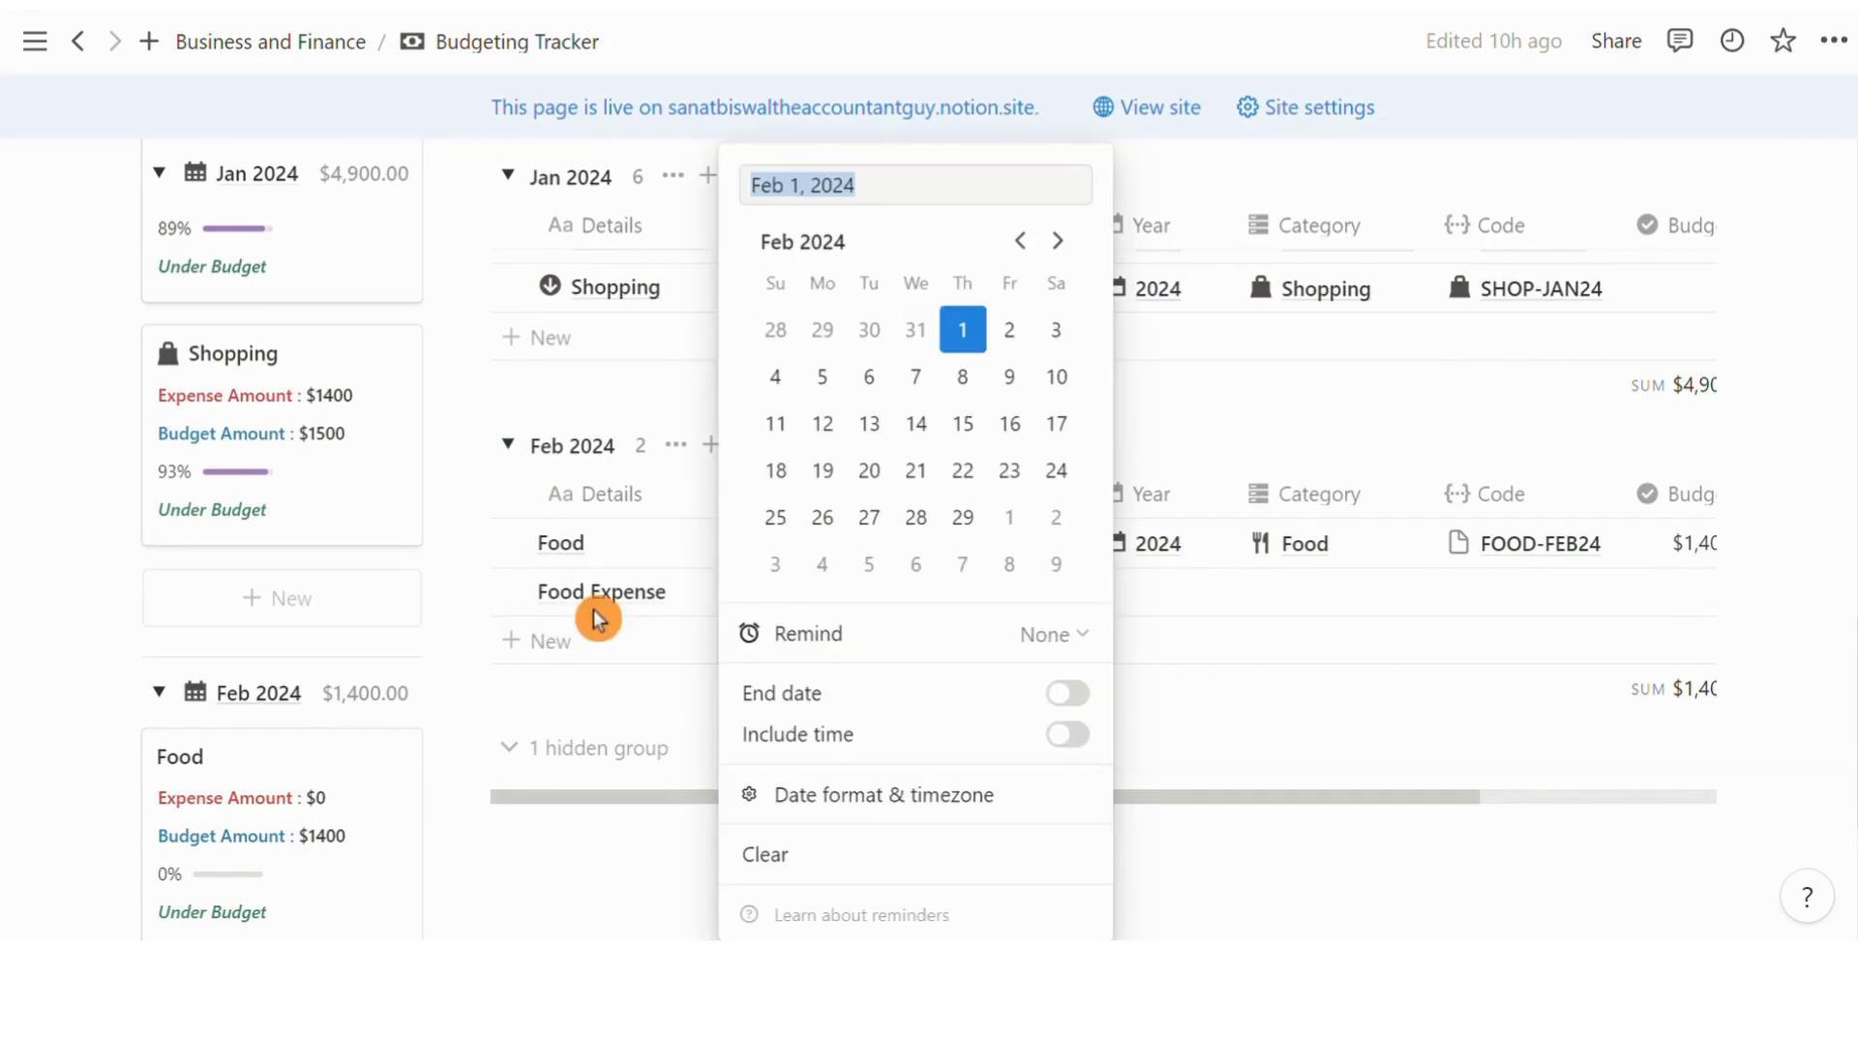
pyautogui.click(986, 432)
pyautogui.press('Escape')
pyautogui.press('Tab')
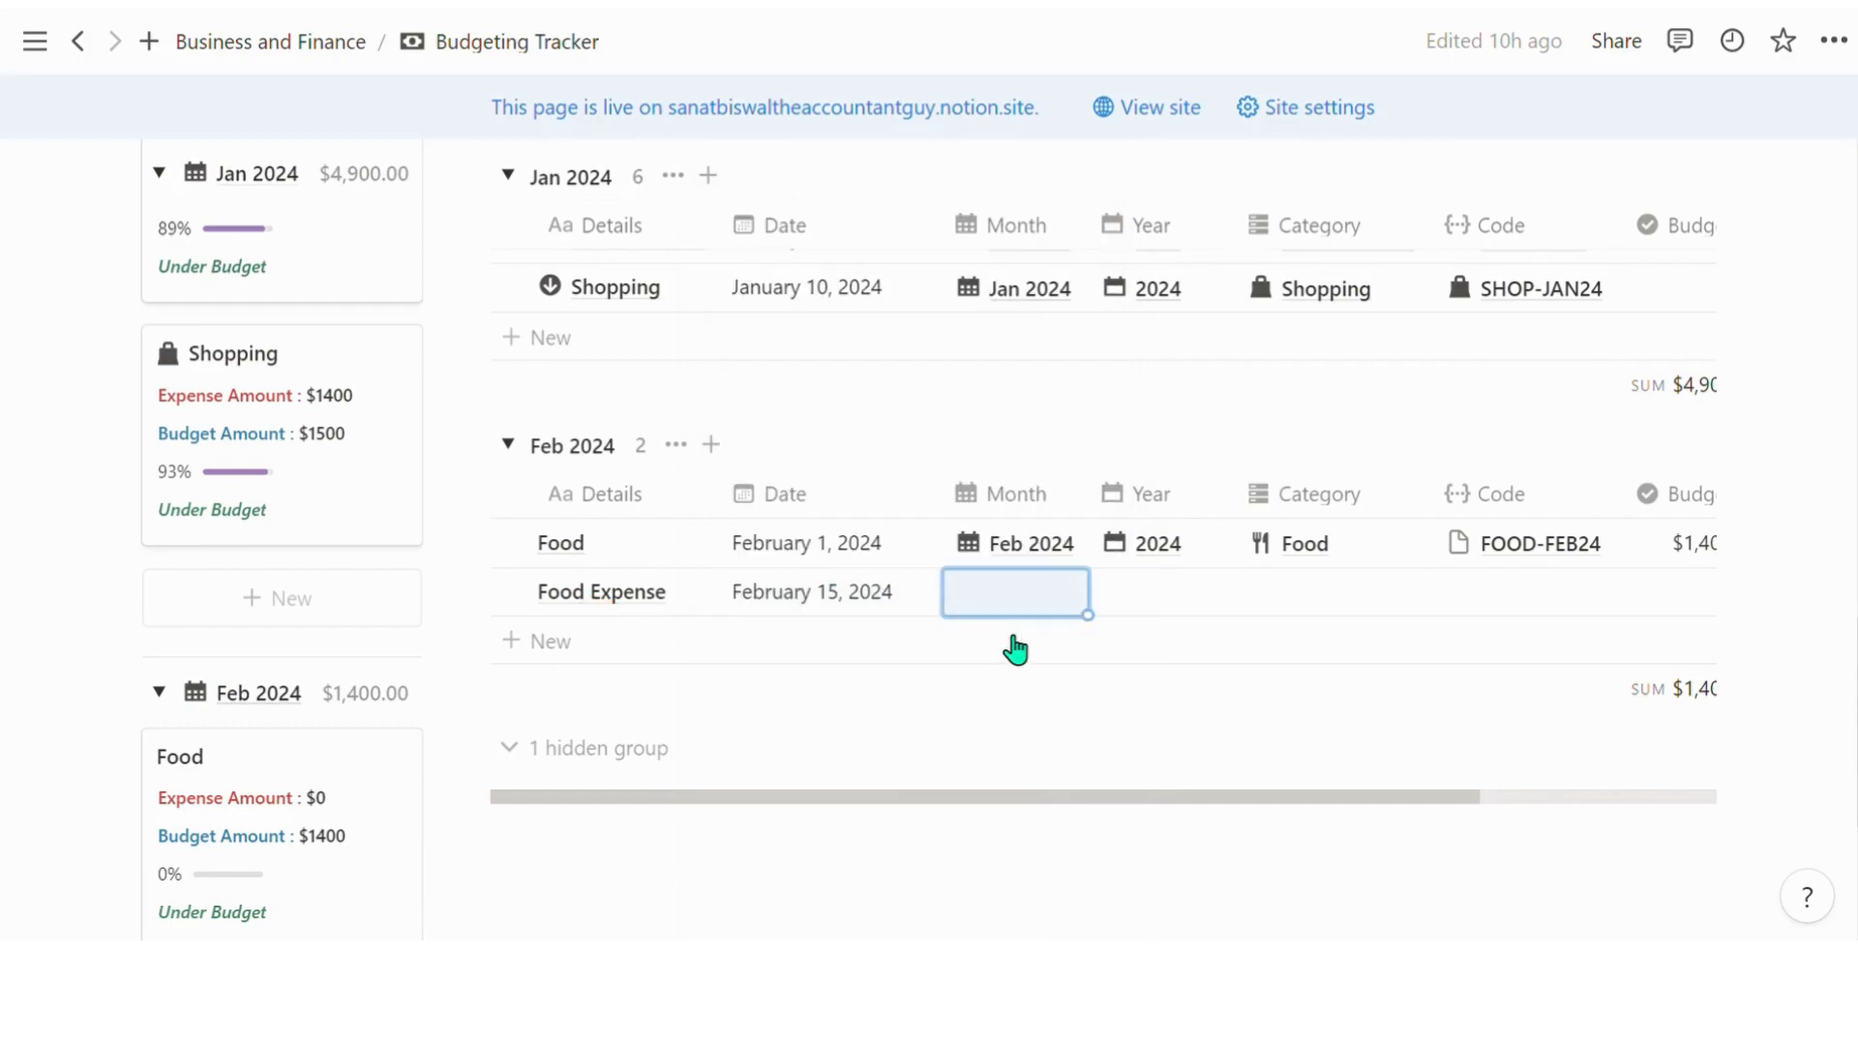
# Copy the month, year and category from the February Food row into the Food Expense row
pyautogui.press('Up')
pyautogui.hotkey('shift', 'Right')
pyautogui.hotkey('shift', 'Right')
pyautogui.hotkey('ctrl', 'c')
pyautogui.press('Down')
pyautogui.hotkey('ctrl', 'v')
pyautogui.press('Right')
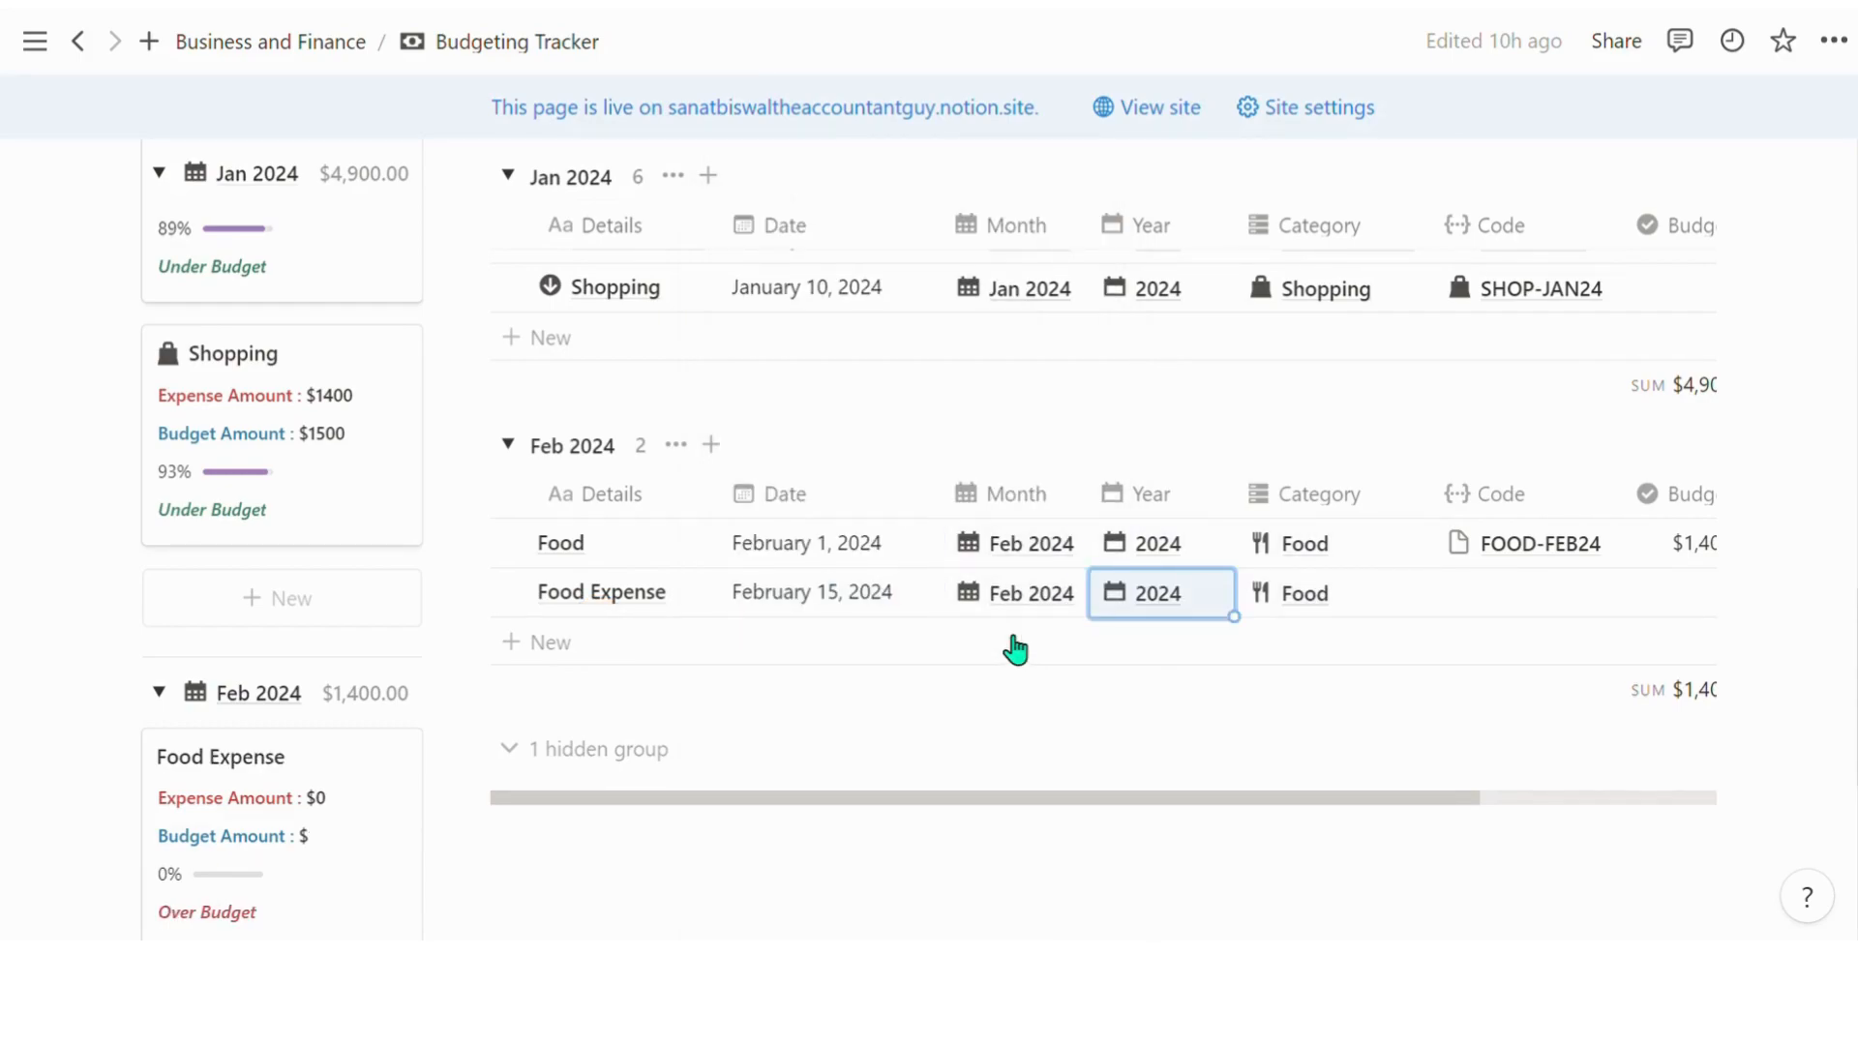
# Copy the code FOOD-FEB24 from the February Food row into the Food Expense row
pyautogui.press('Right')
pyautogui.press('Right')
pyautogui.press('Up')
pyautogui.hotkey('ctrl', 'c')
pyautogui.press('Down')
pyautogui.hotkey('ctrl', 'v')
# Set the expense amount of the Food Expense entry to 1300
pyautogui.press('Right')
pyautogui.press('Right')
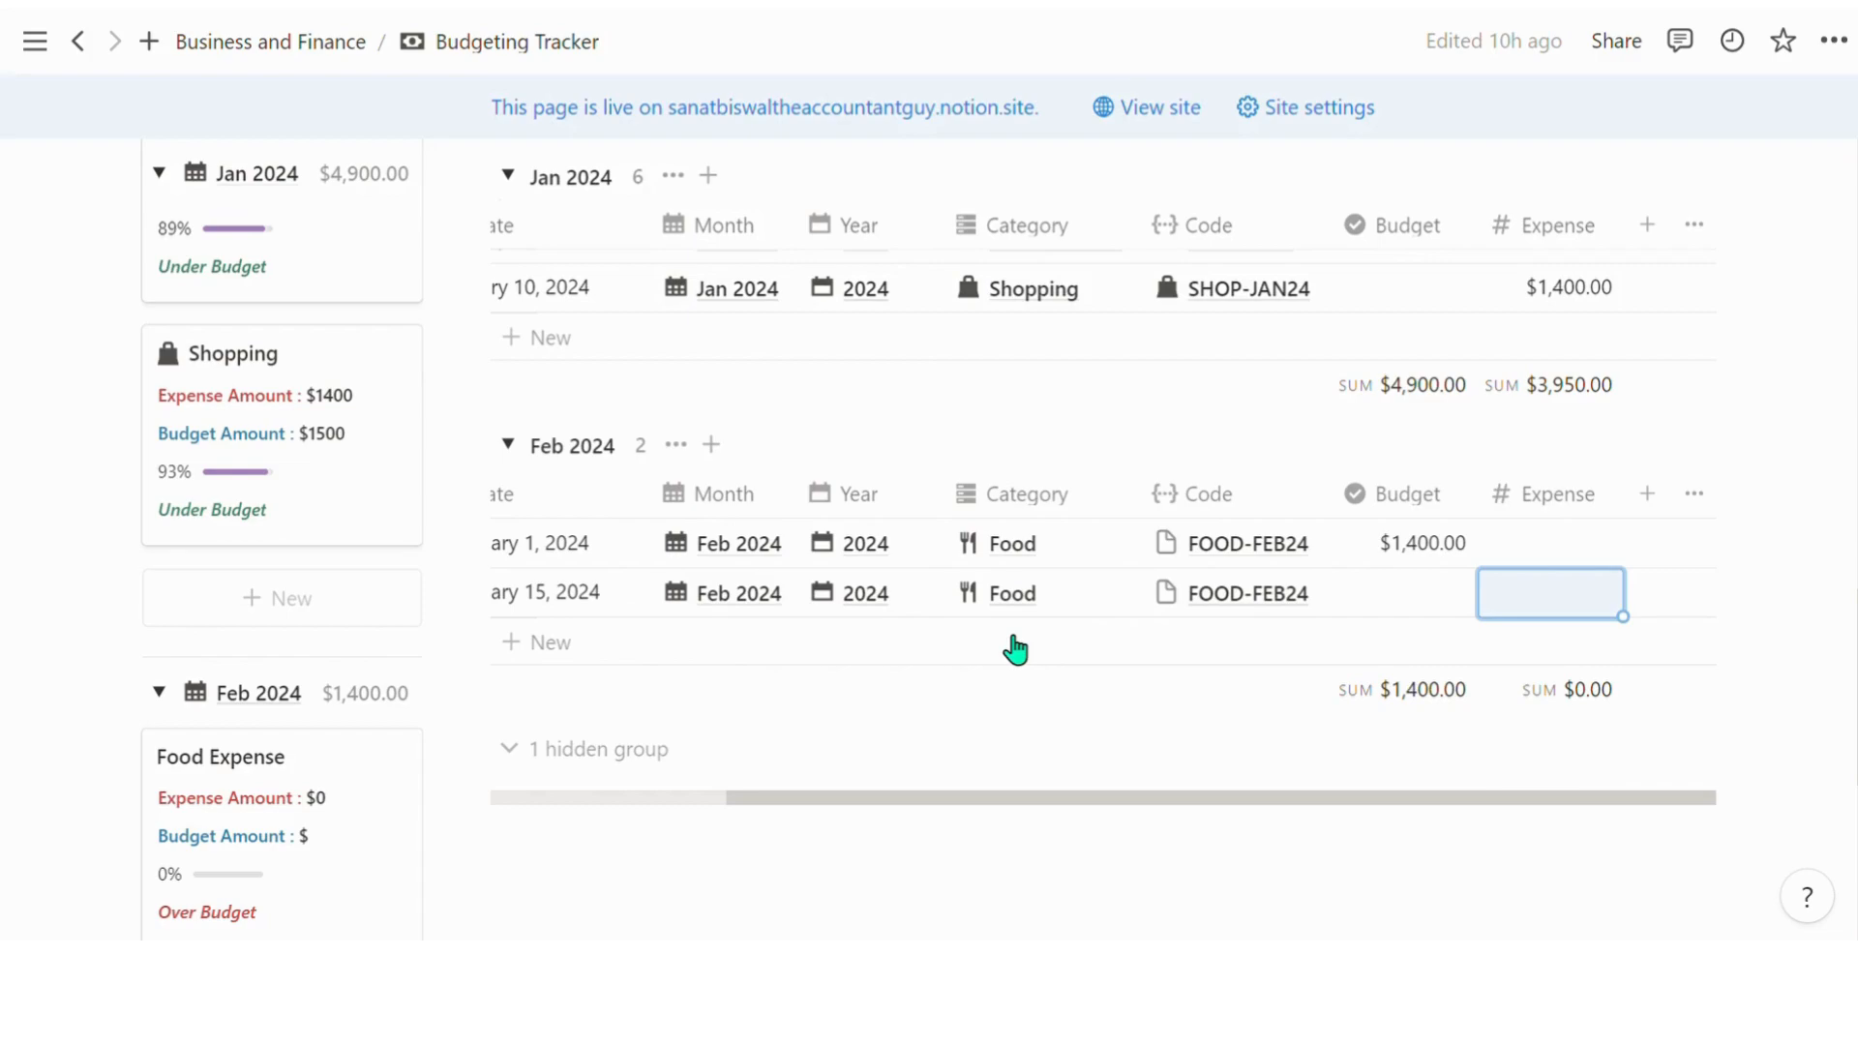
pyautogui.write('1300')
pyautogui.press('Return')
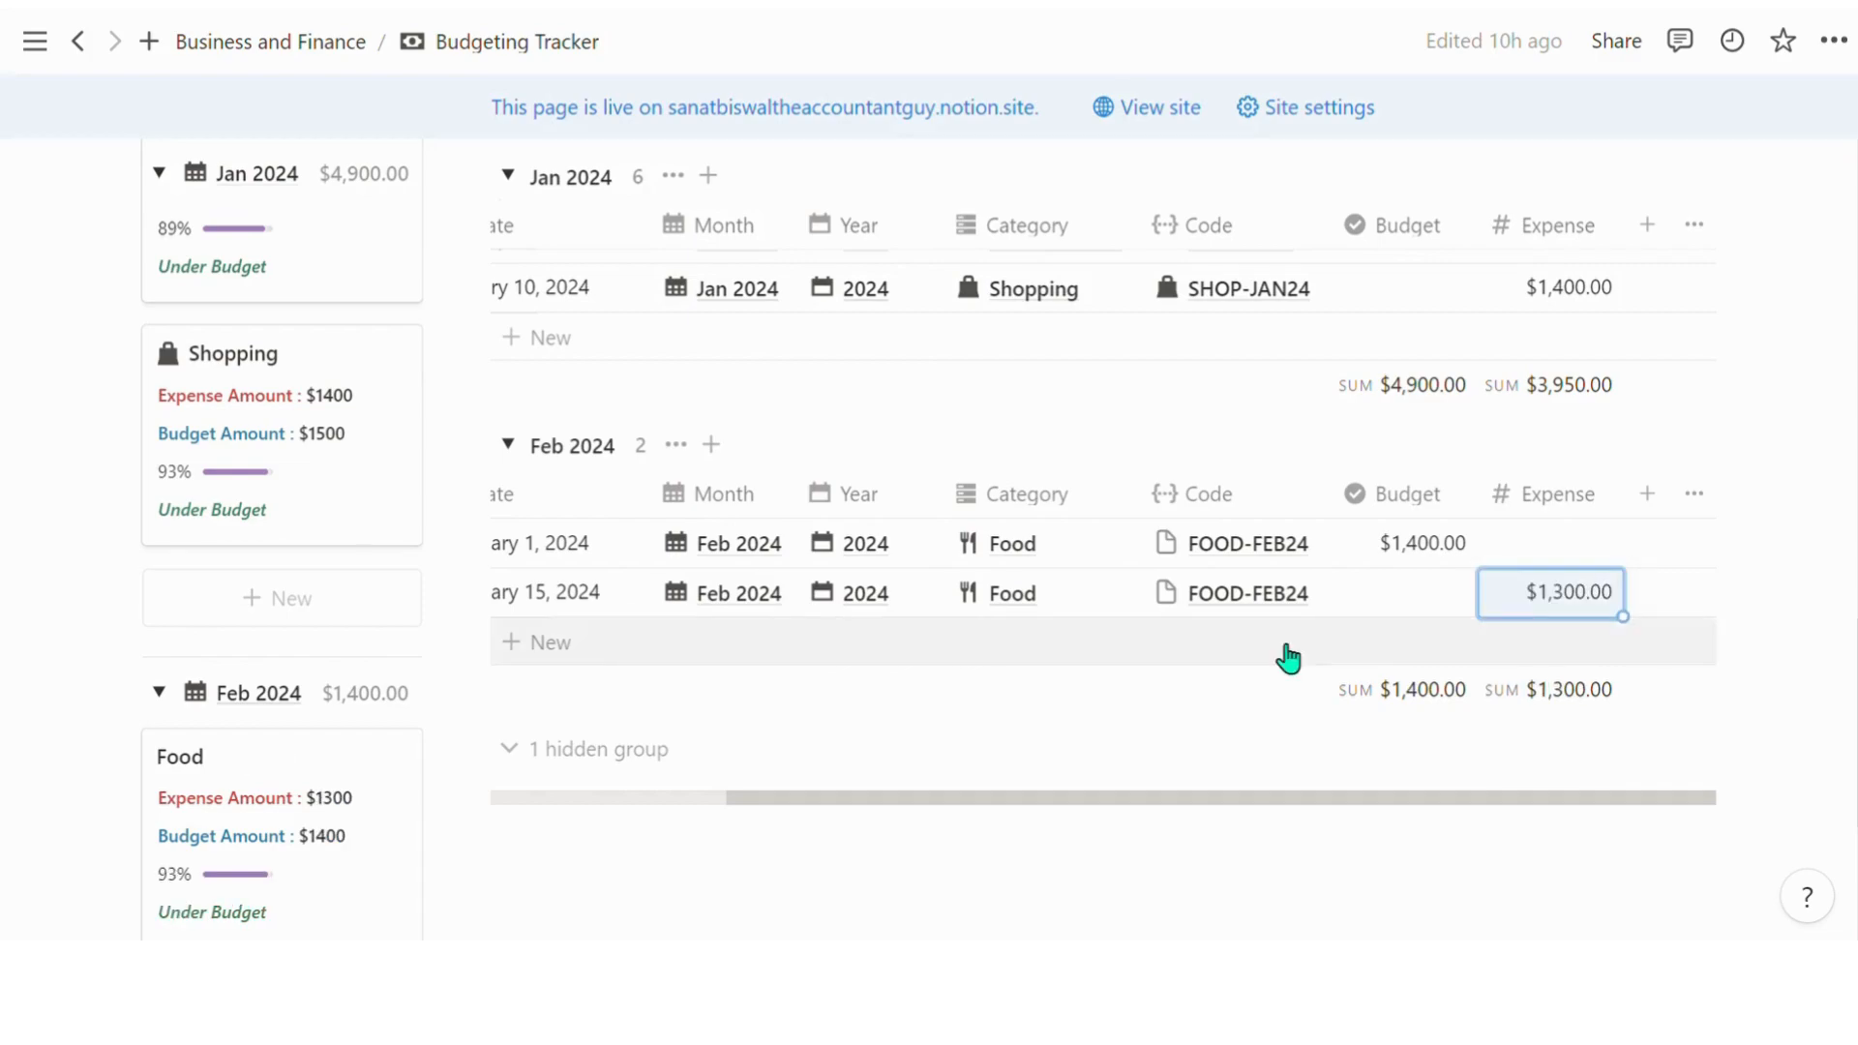
# Check the February Food card in the Expenses Summary, and look through the Debt, Bills and Savings tables, ending on Income
pyautogui.scroll(-3, 1347, 614)
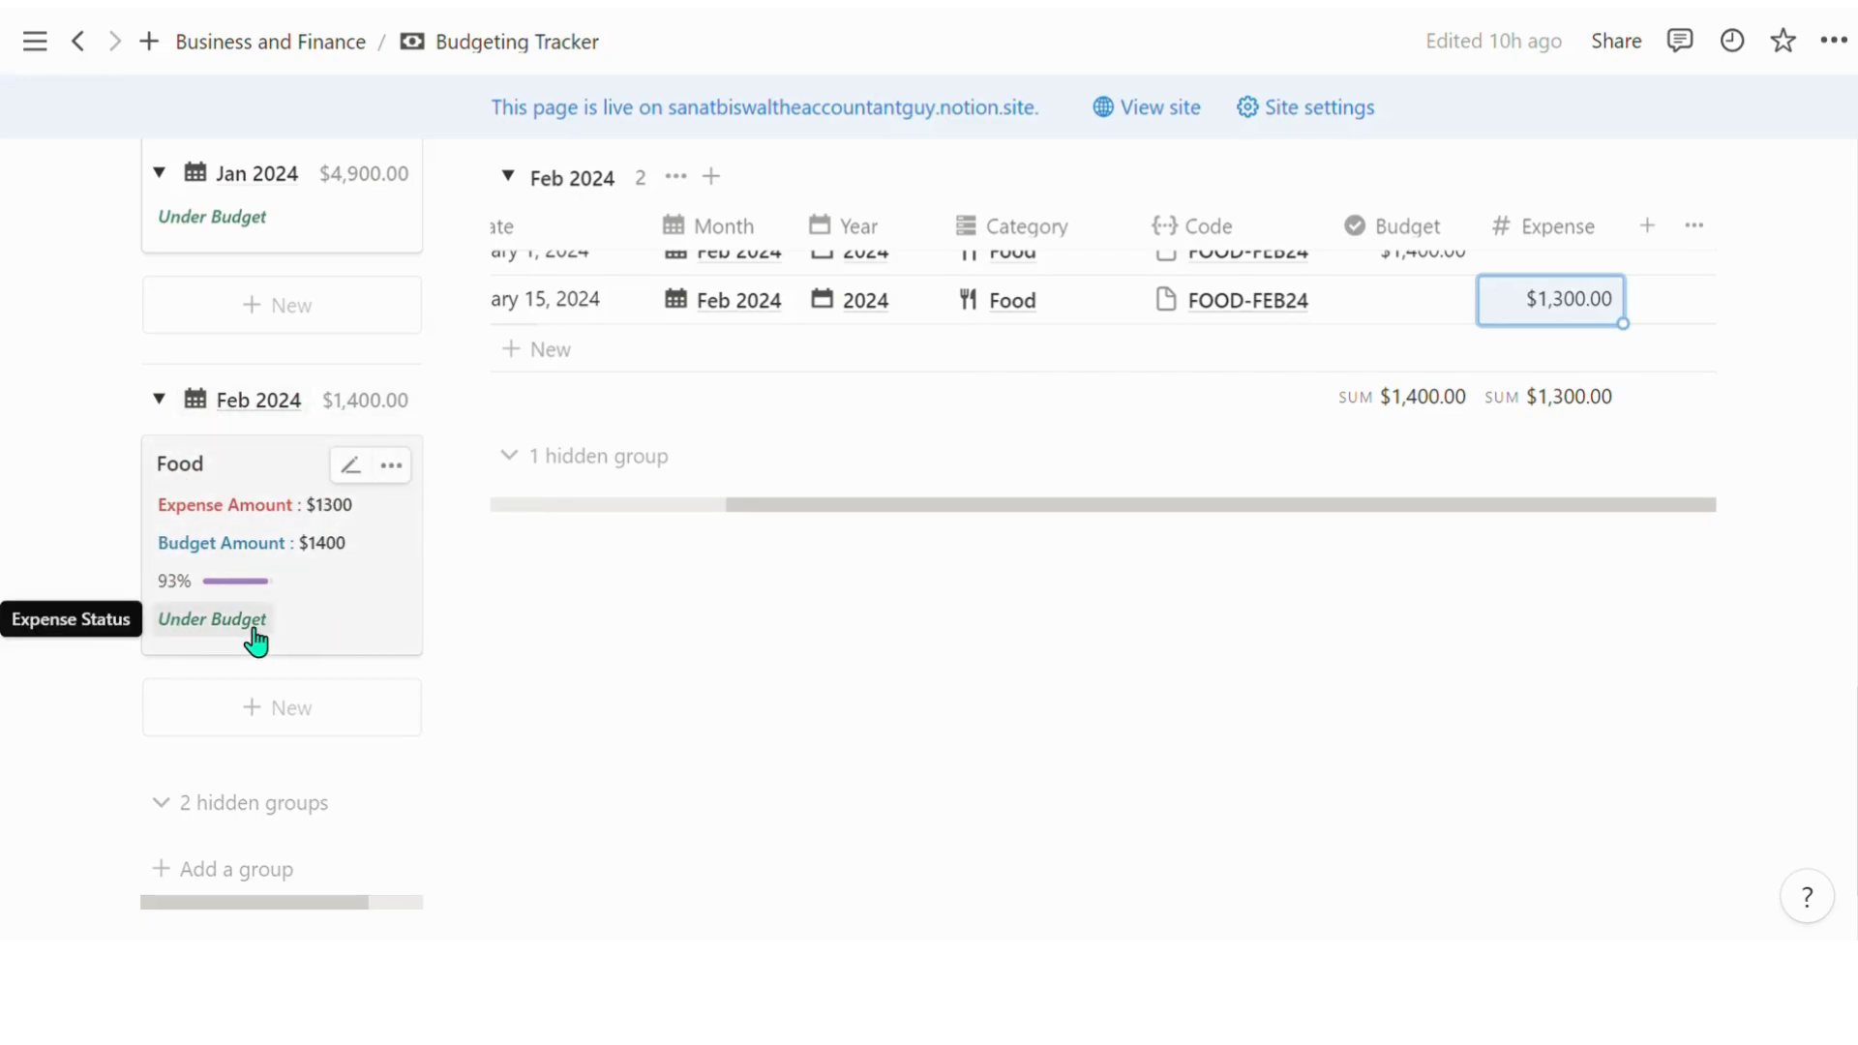
pyautogui.scroll(6, 257, 635)
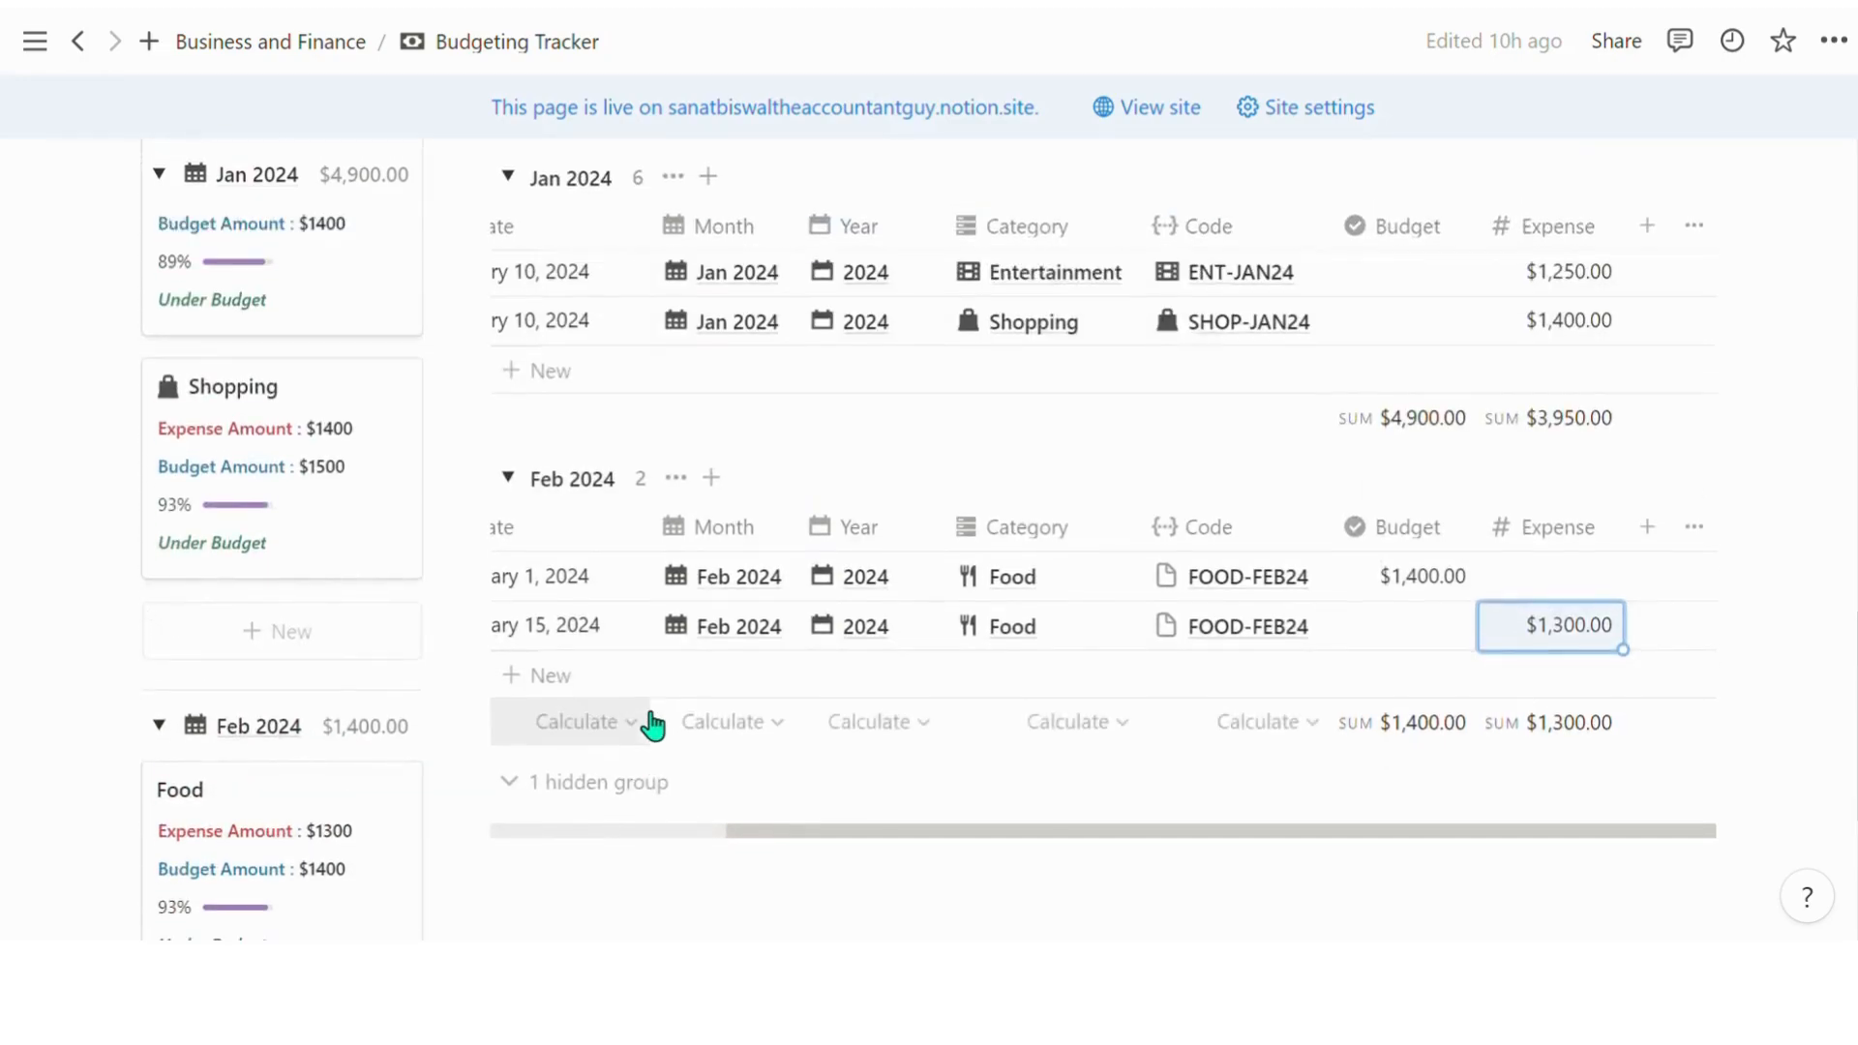
pyautogui.scroll(5, 663, 727)
pyautogui.click(809, 756)
pyautogui.click(896, 756)
pyautogui.click(965, 755)
pyautogui.click(592, 762)
pyautogui.scroll(-5, 730, 771)
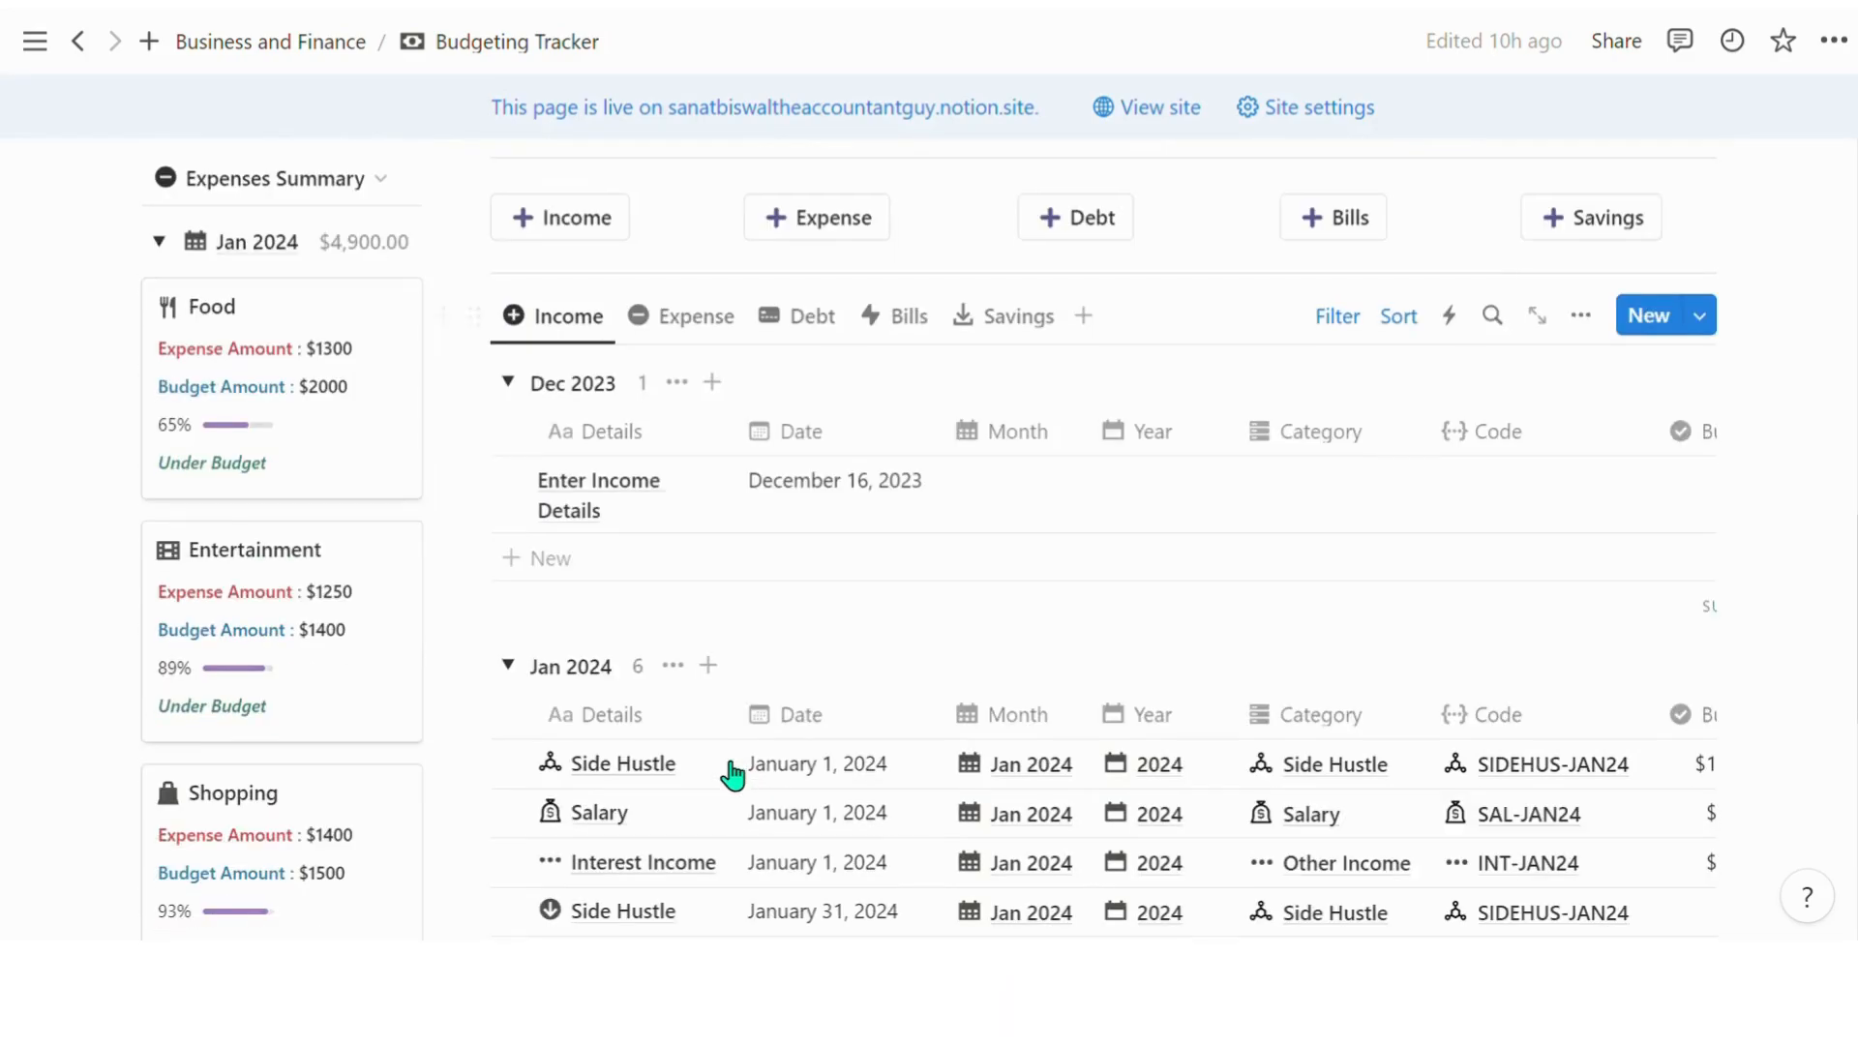
pyautogui.scroll(2, 862, 614)
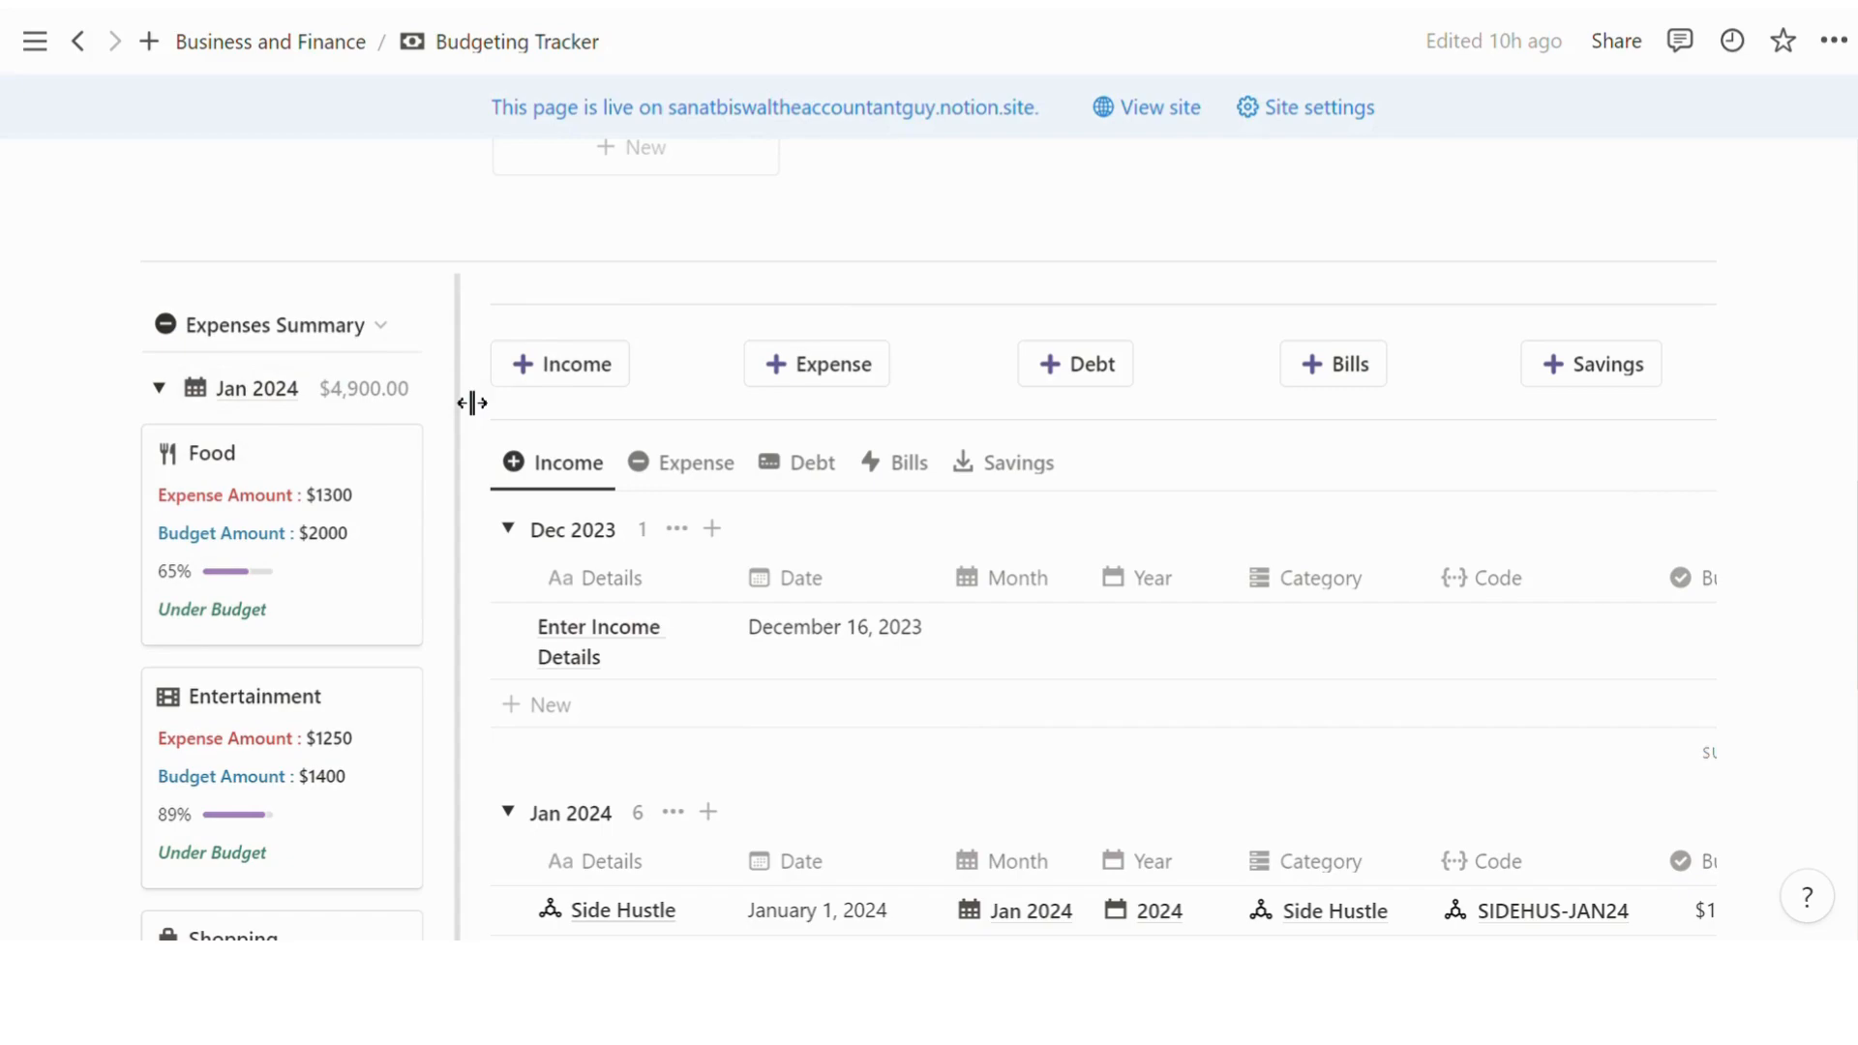
# Widen the Expenses Summary column and try adding a Year filter to the view, deleting the filter without choosing a year
pyautogui.moveTo(496, 408); pyautogui.dragTo(644, 410)
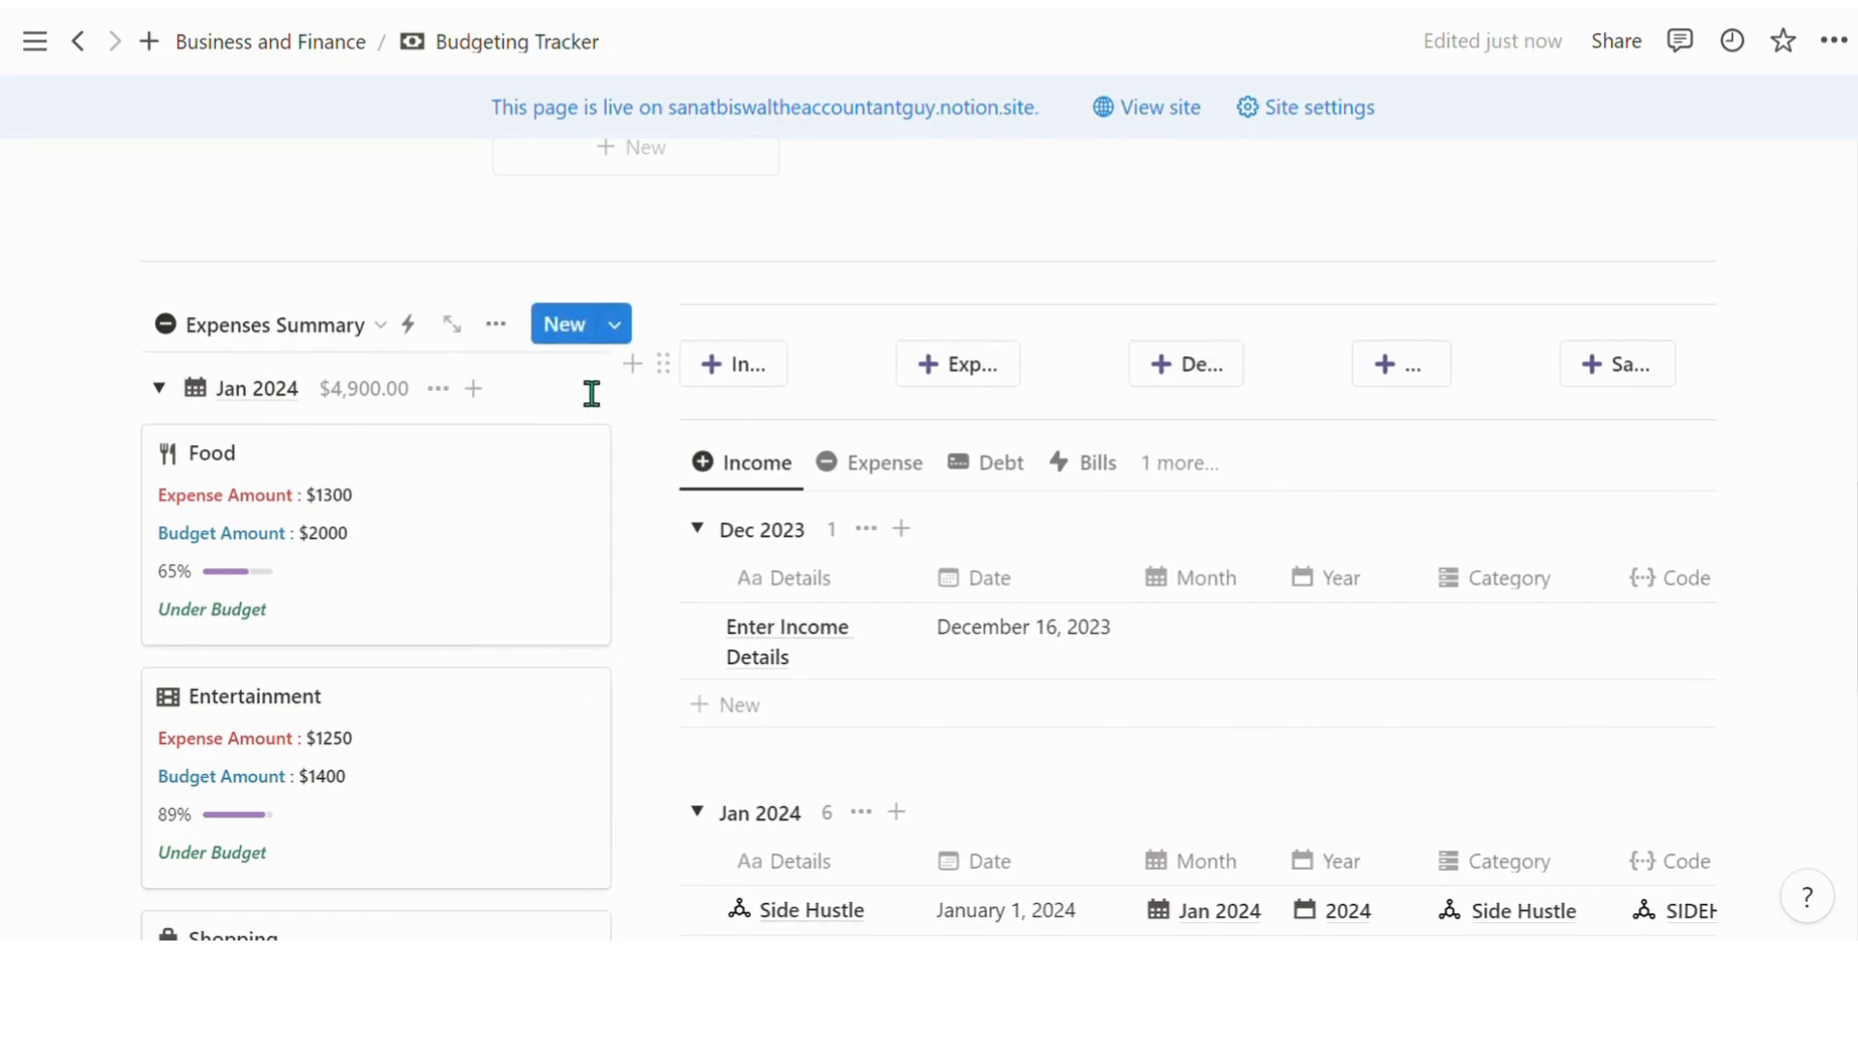
pyautogui.click(511, 339)
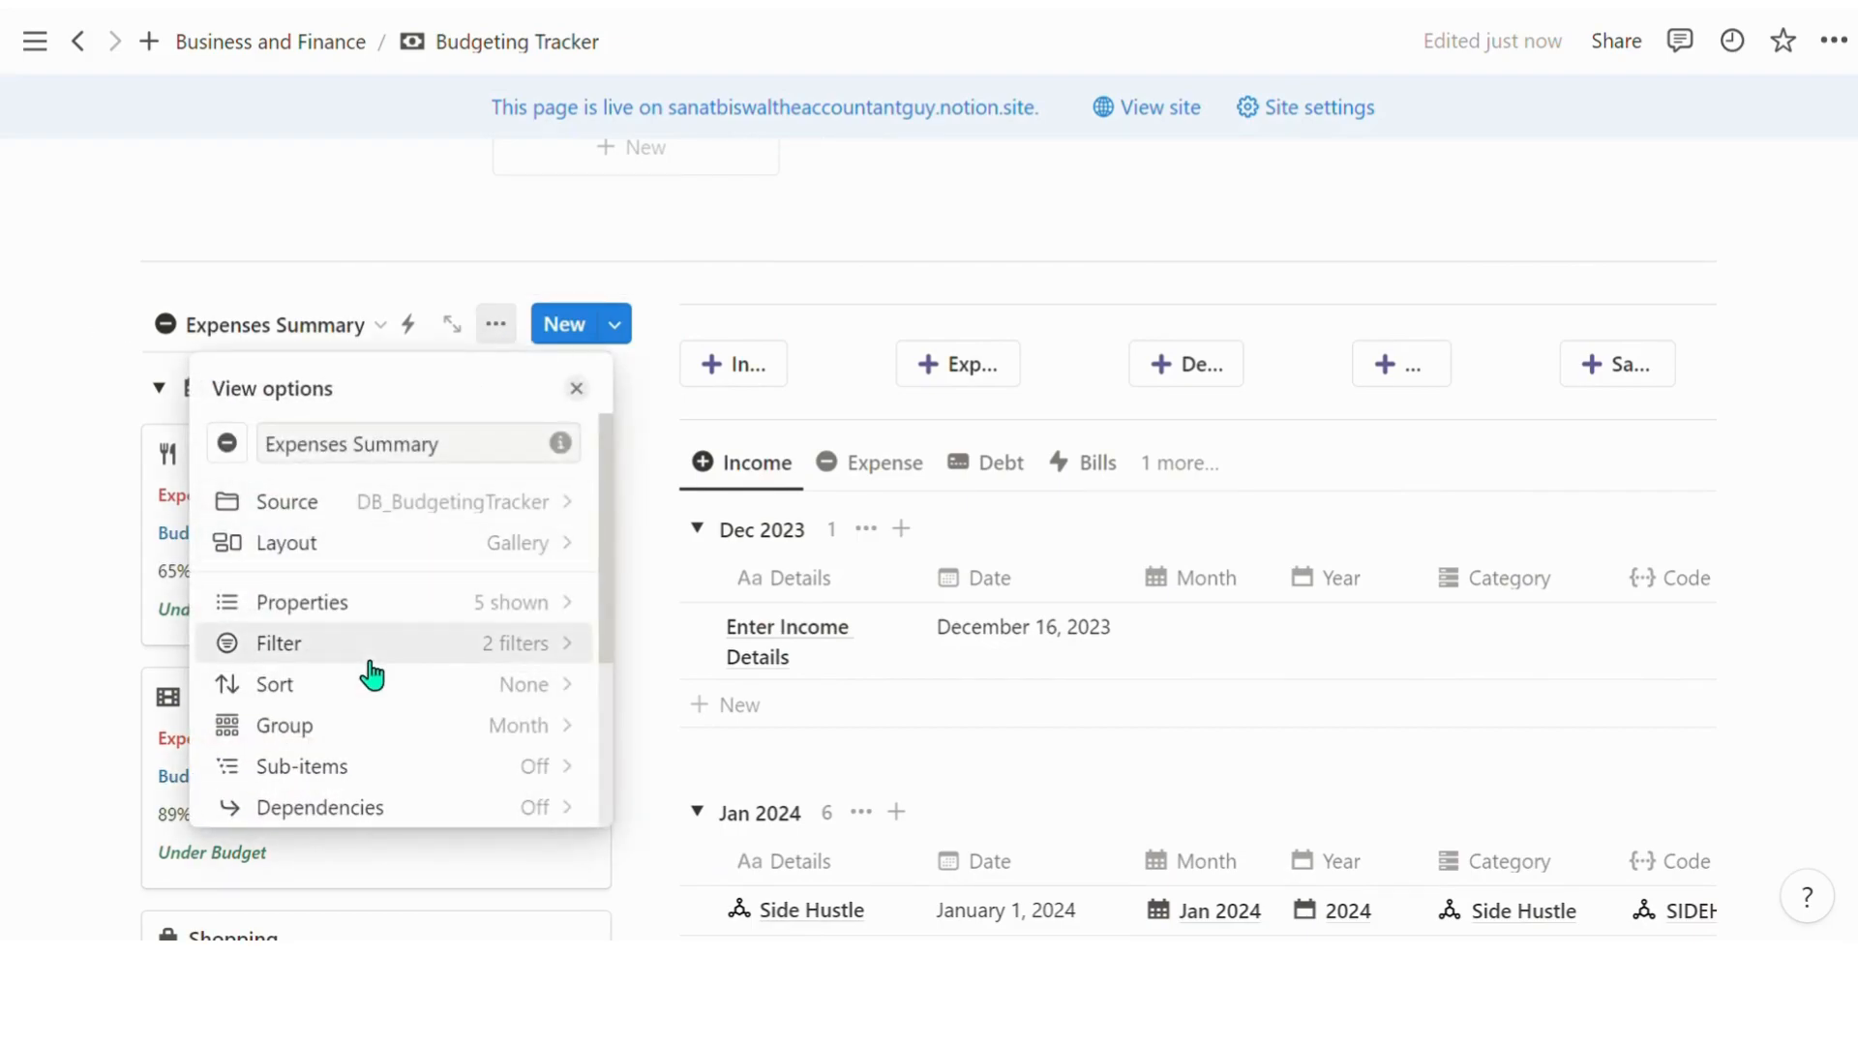
pyautogui.click(366, 662)
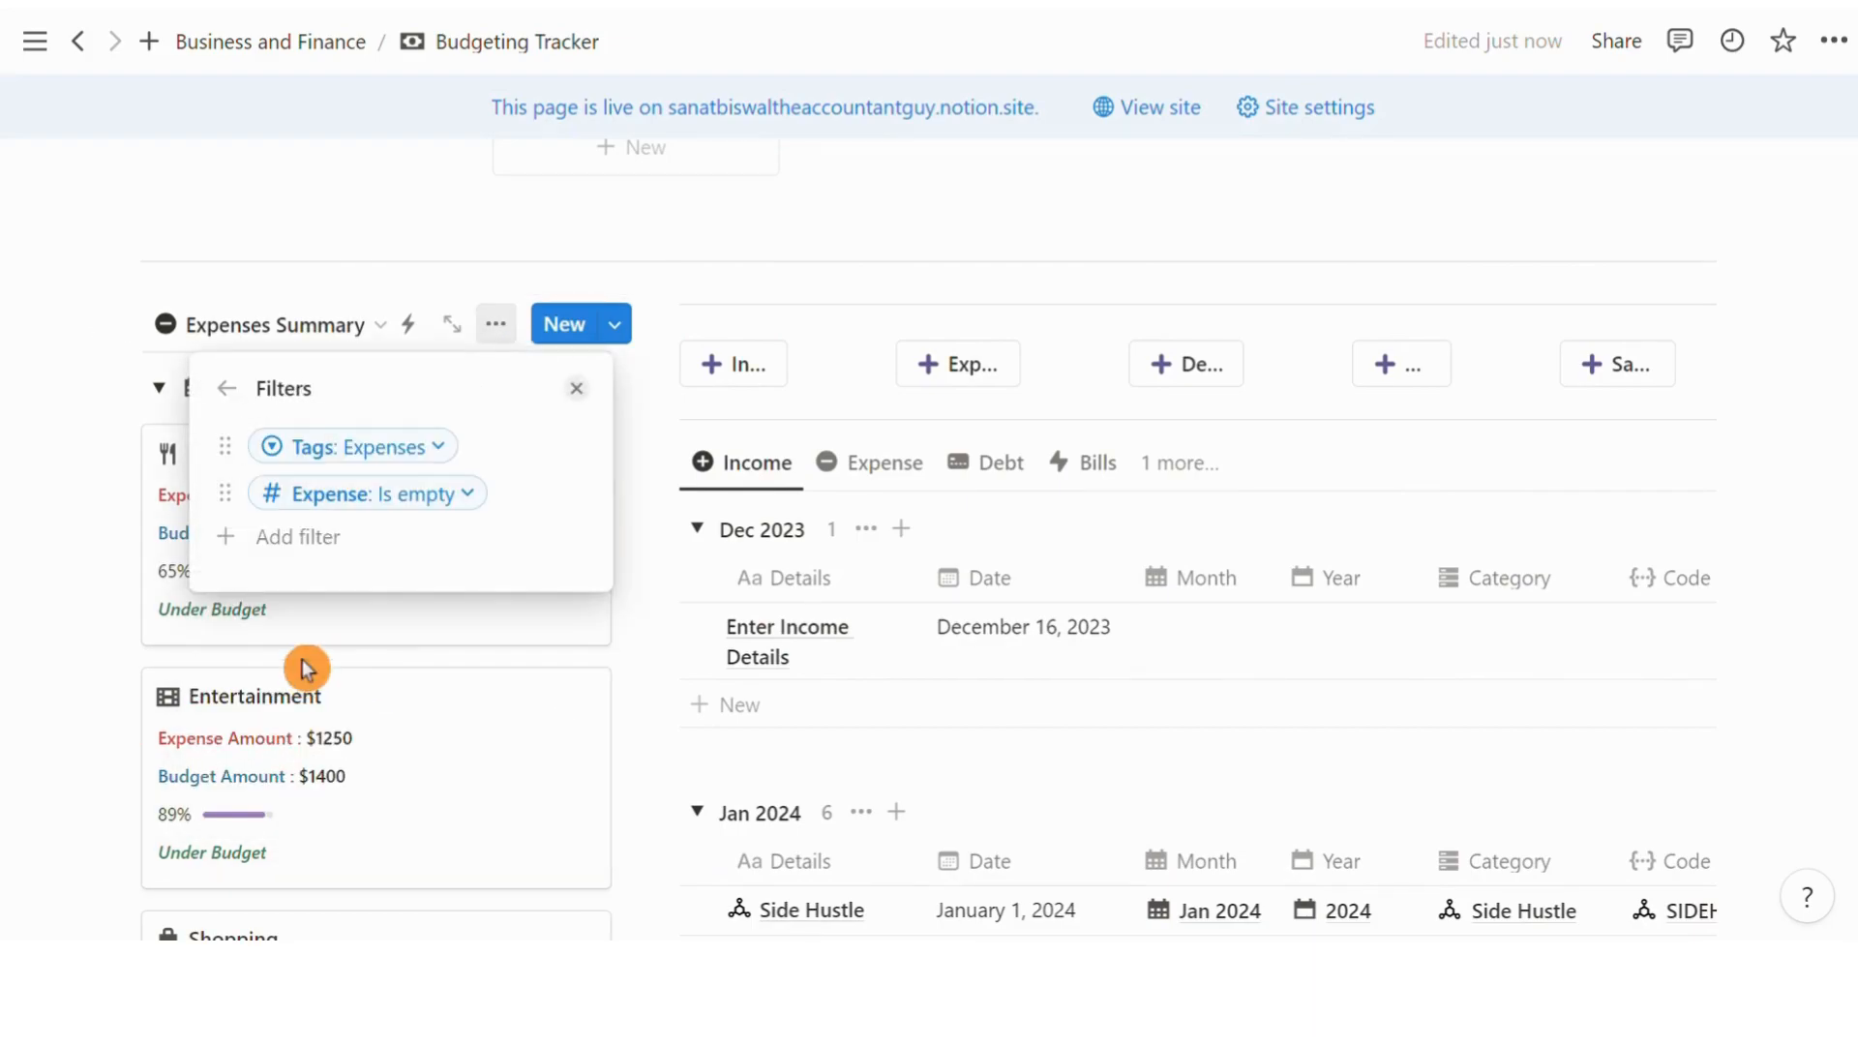
pyautogui.click(322, 547)
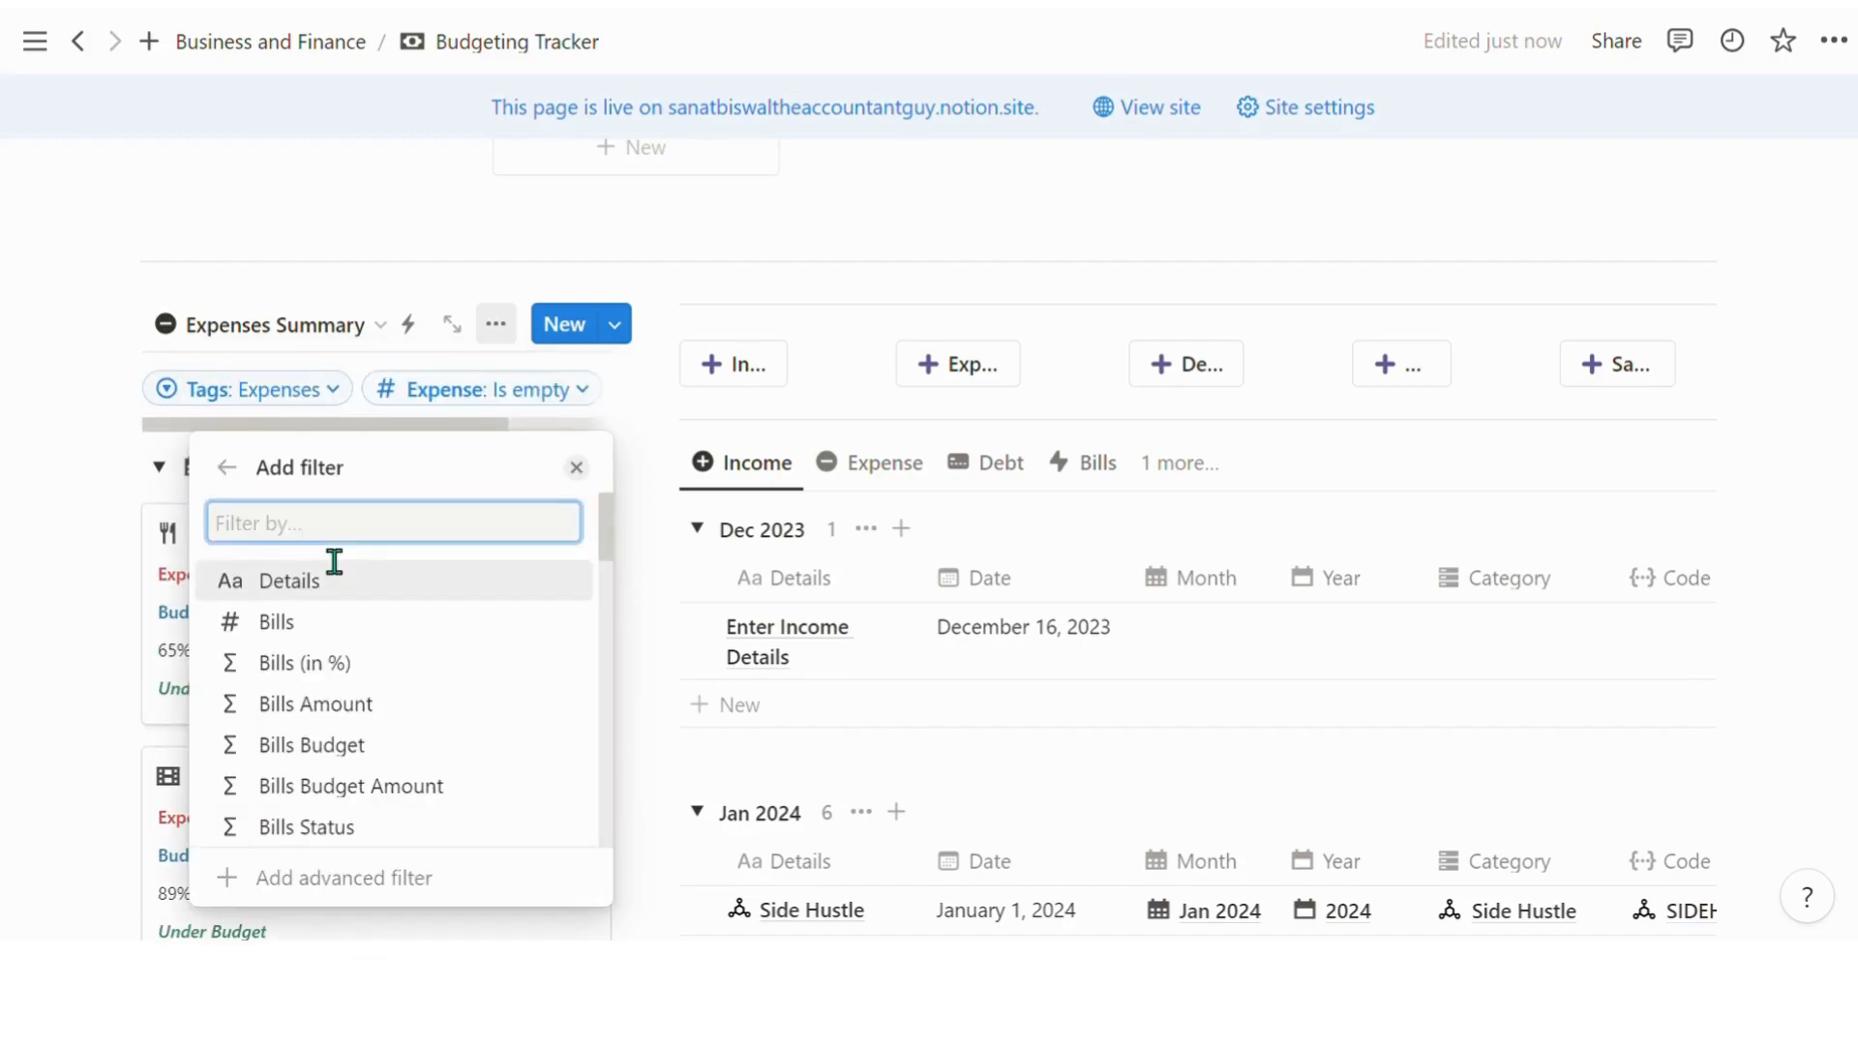
pyautogui.write('YEar')
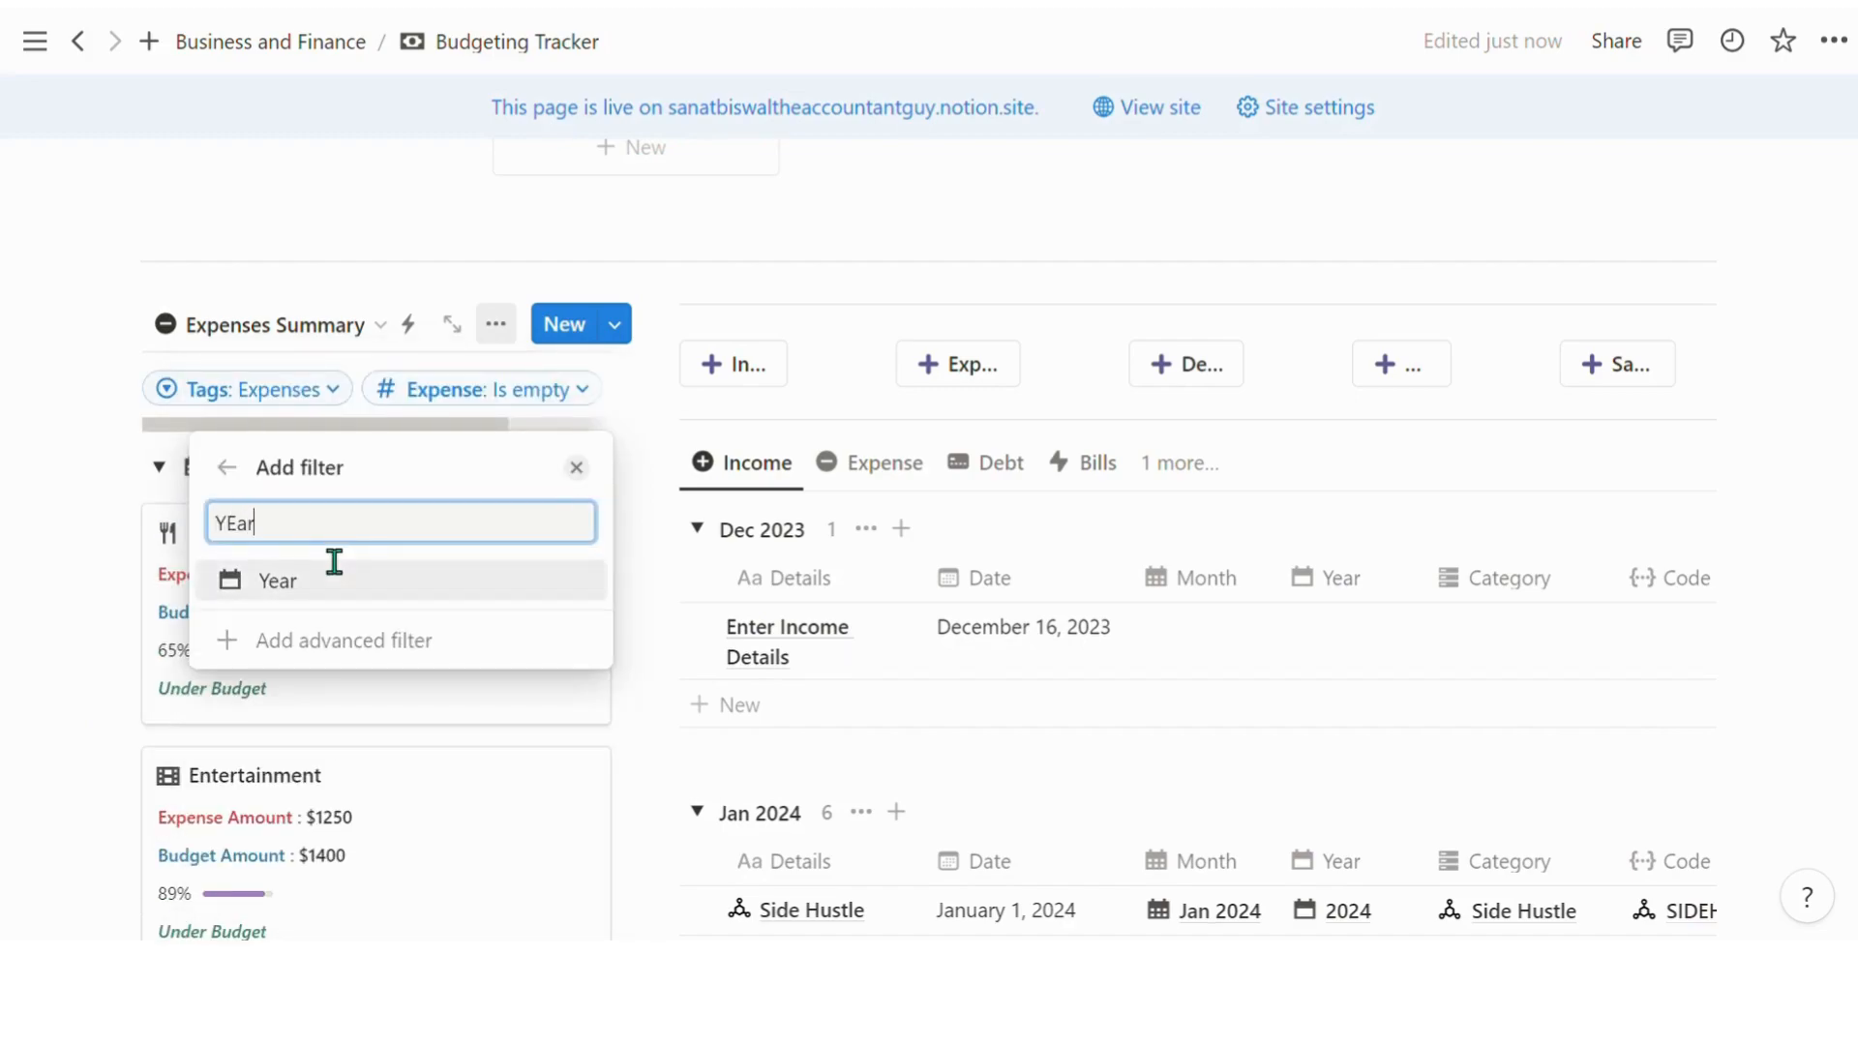
pyautogui.click(300, 590)
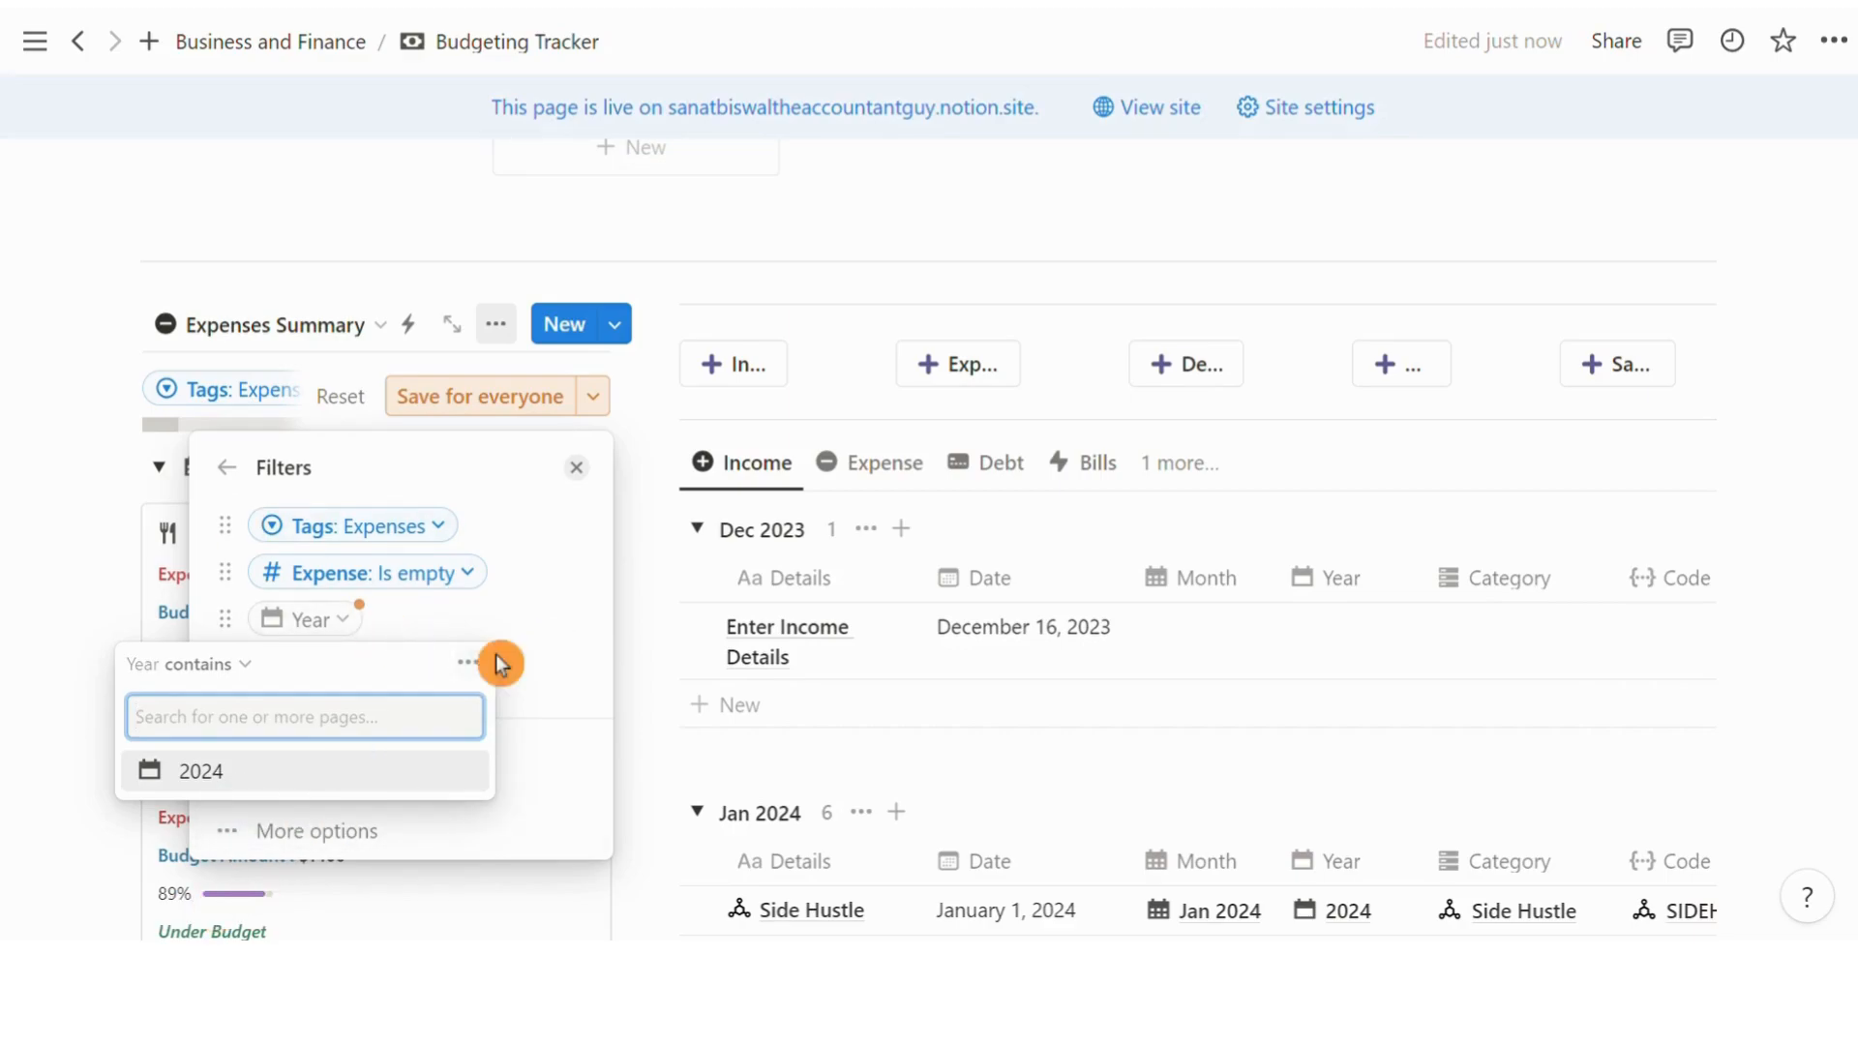
pyautogui.click(472, 665)
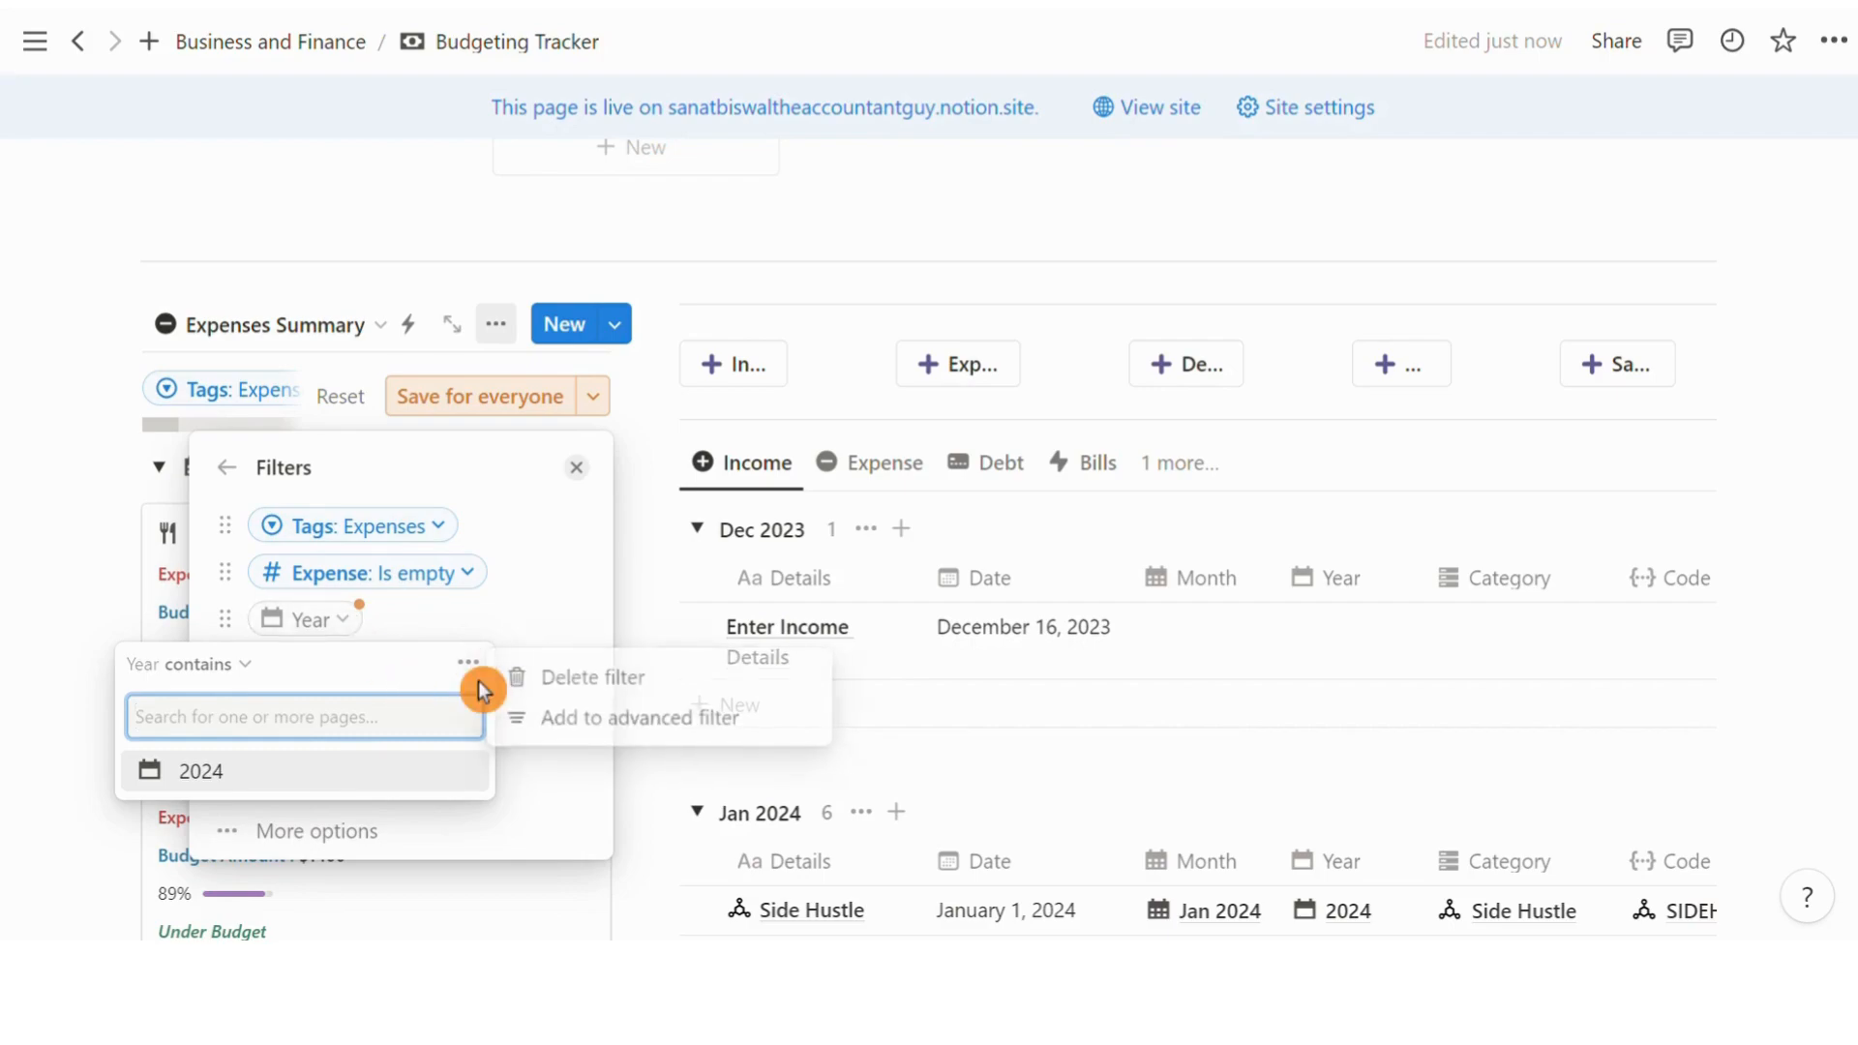
pyautogui.click(579, 677)
# Try adding a Month filter to the Expenses Summary, then delete it and narrow the column back
pyautogui.click(350, 627)
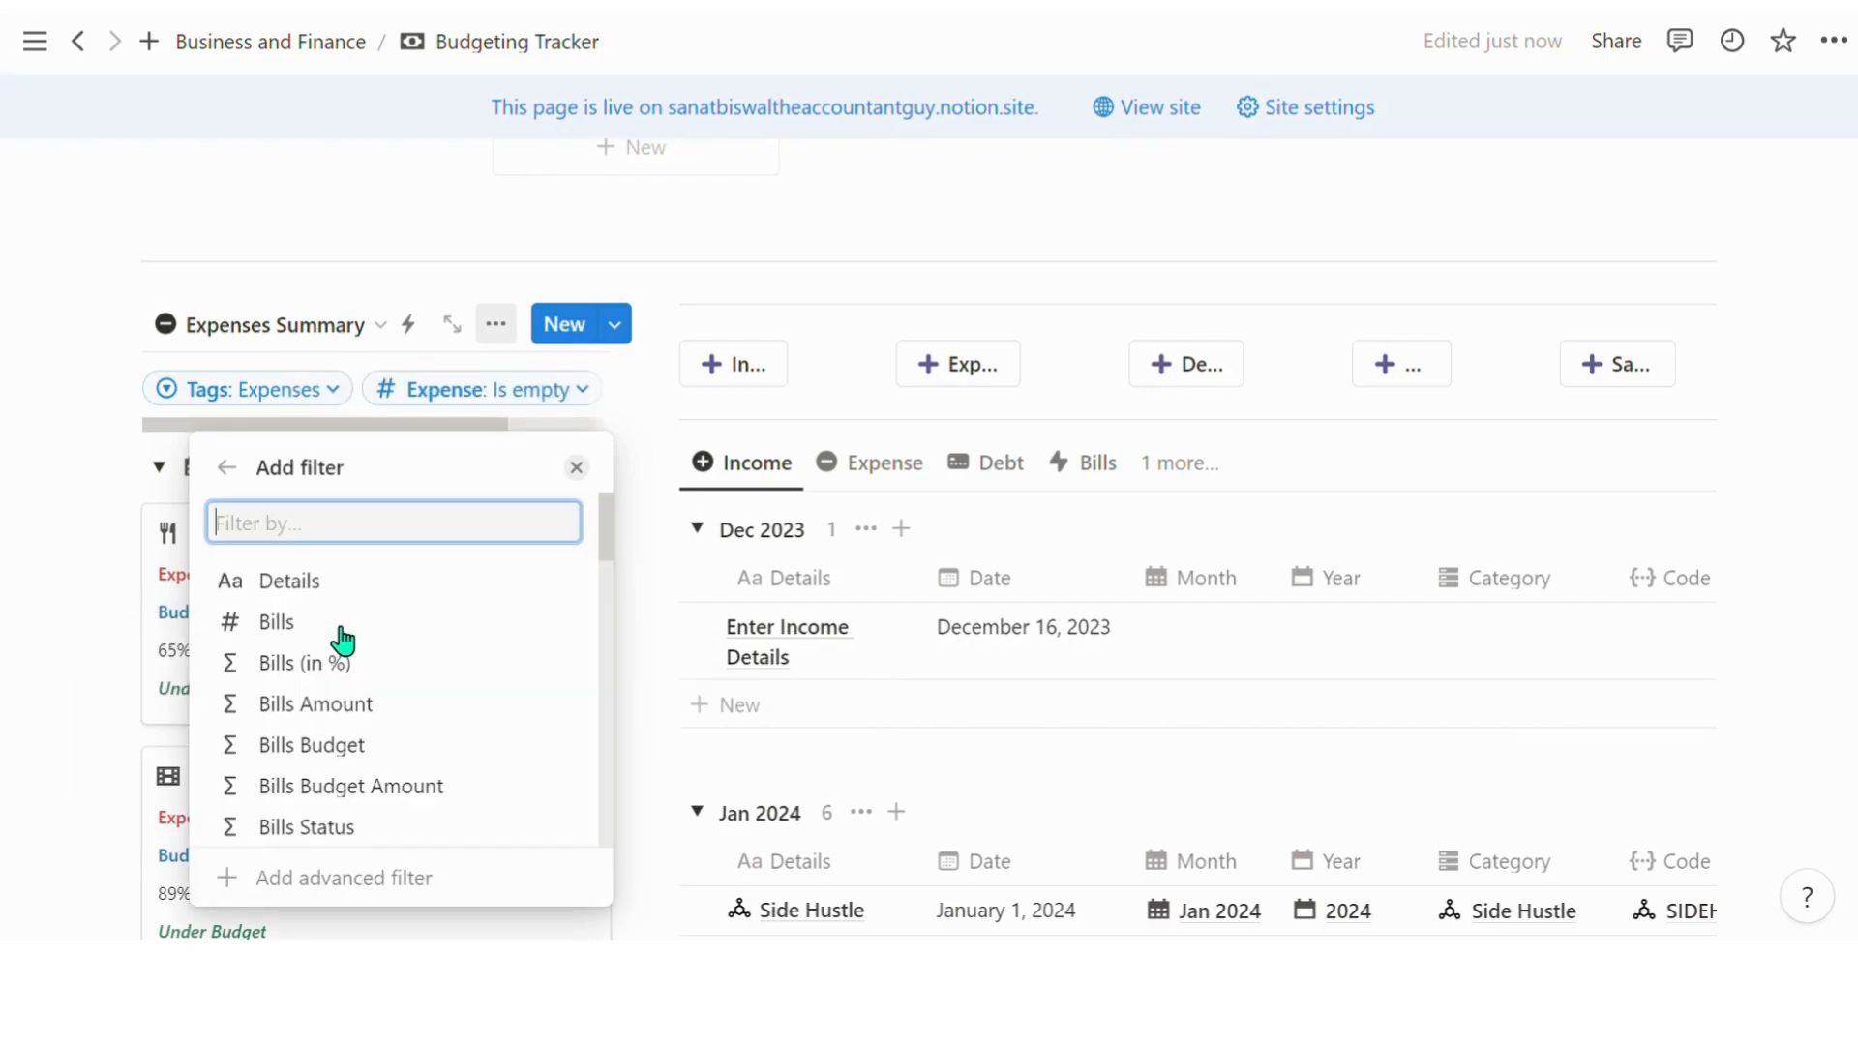
pyautogui.write('Month')
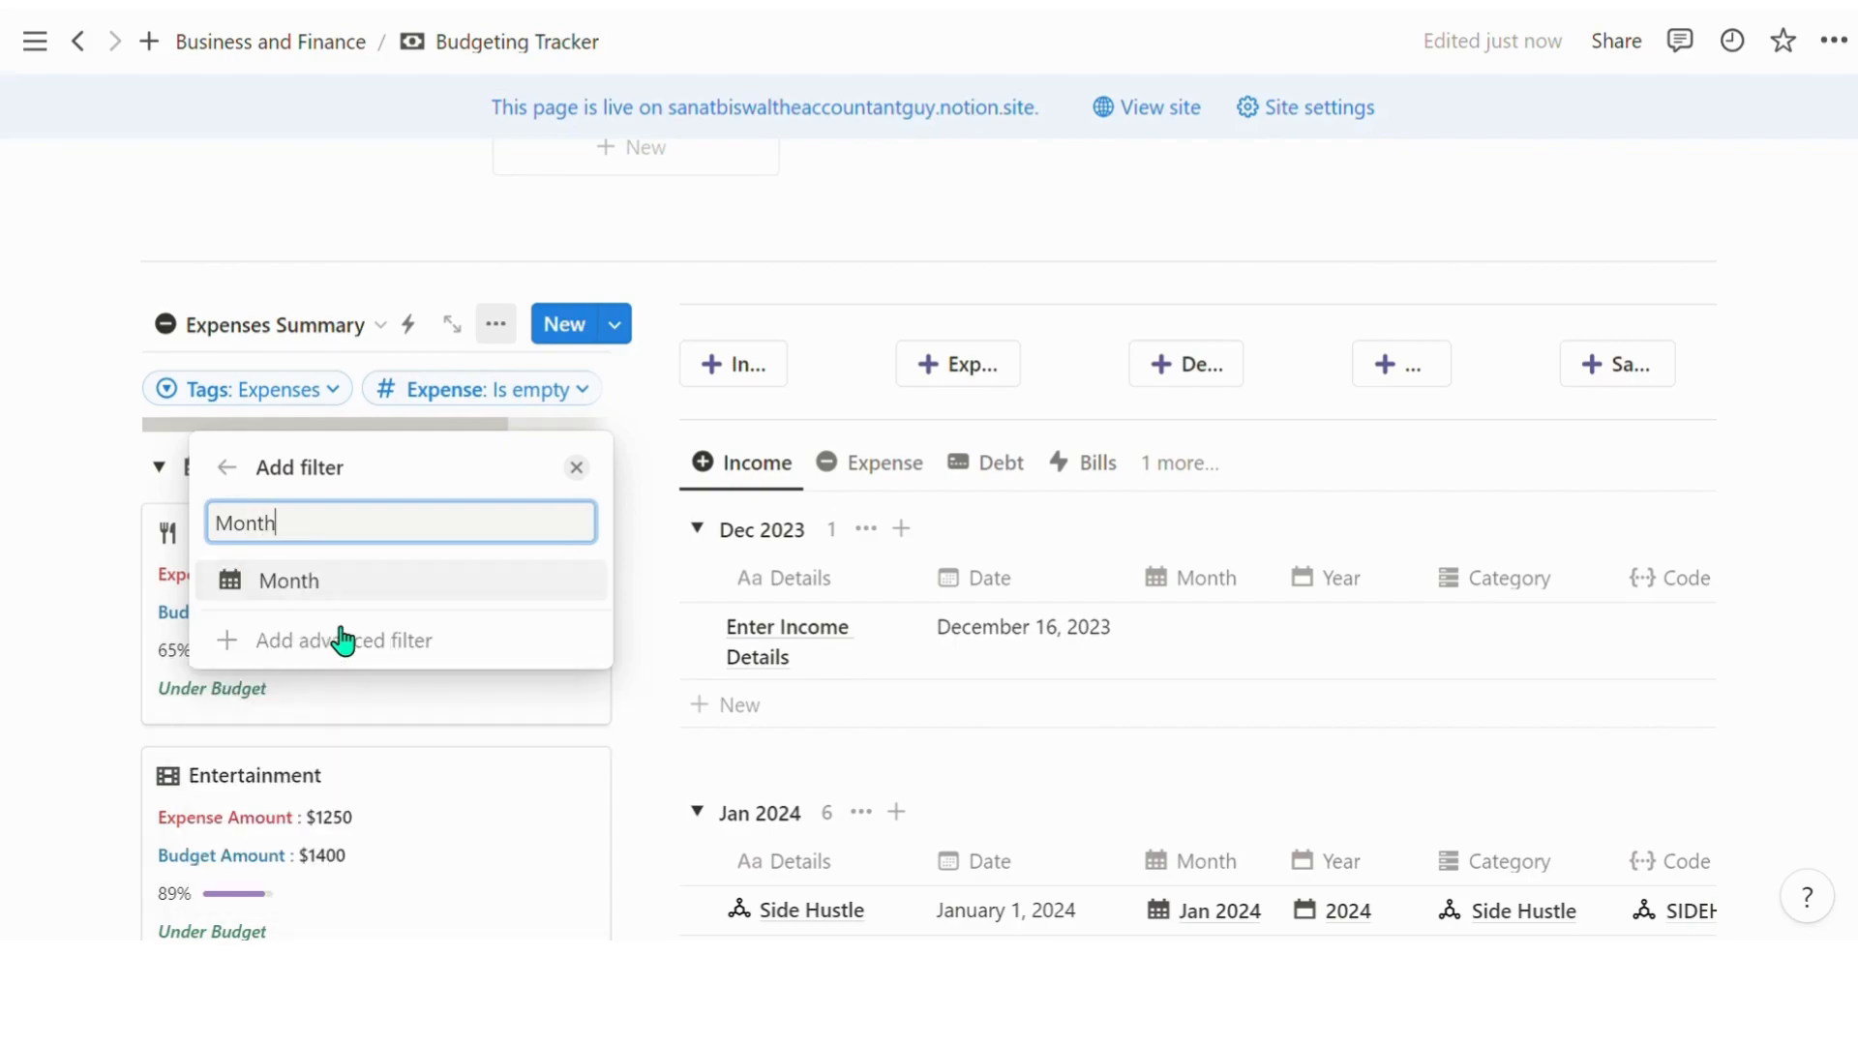
pyautogui.click(350, 607)
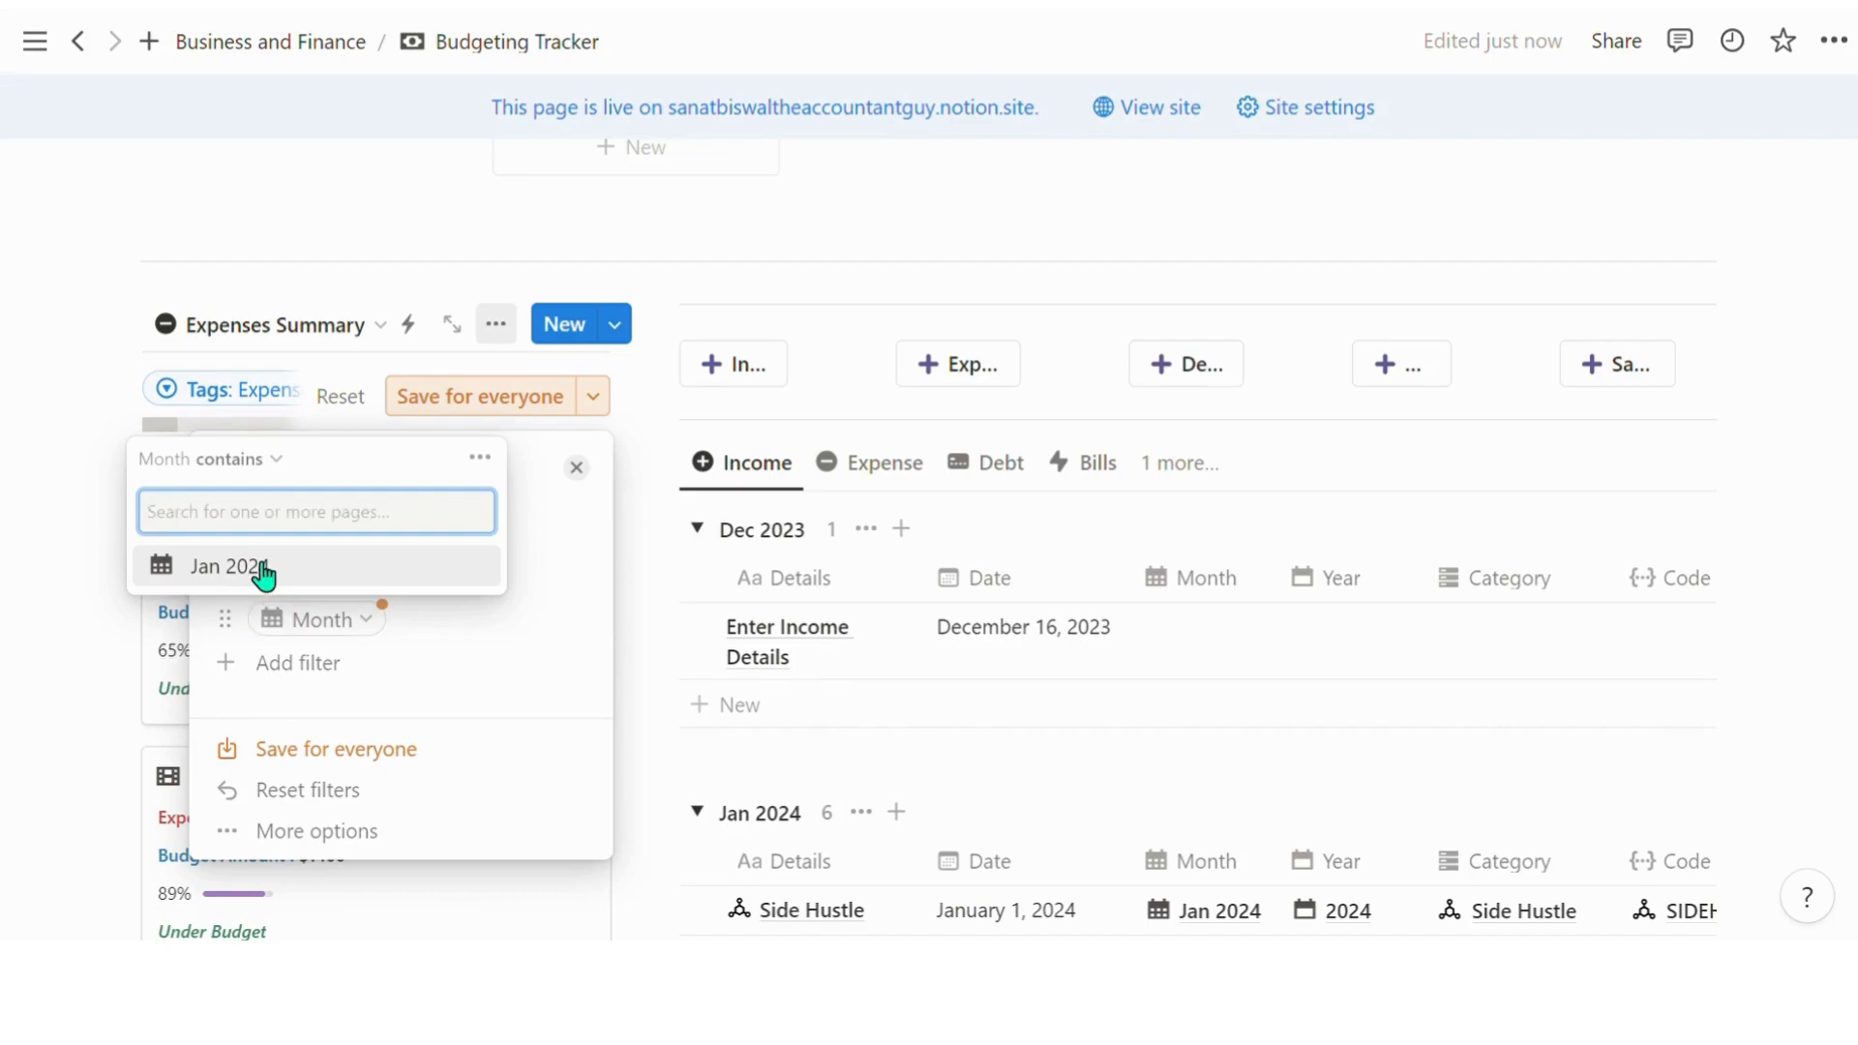
pyautogui.write('202')
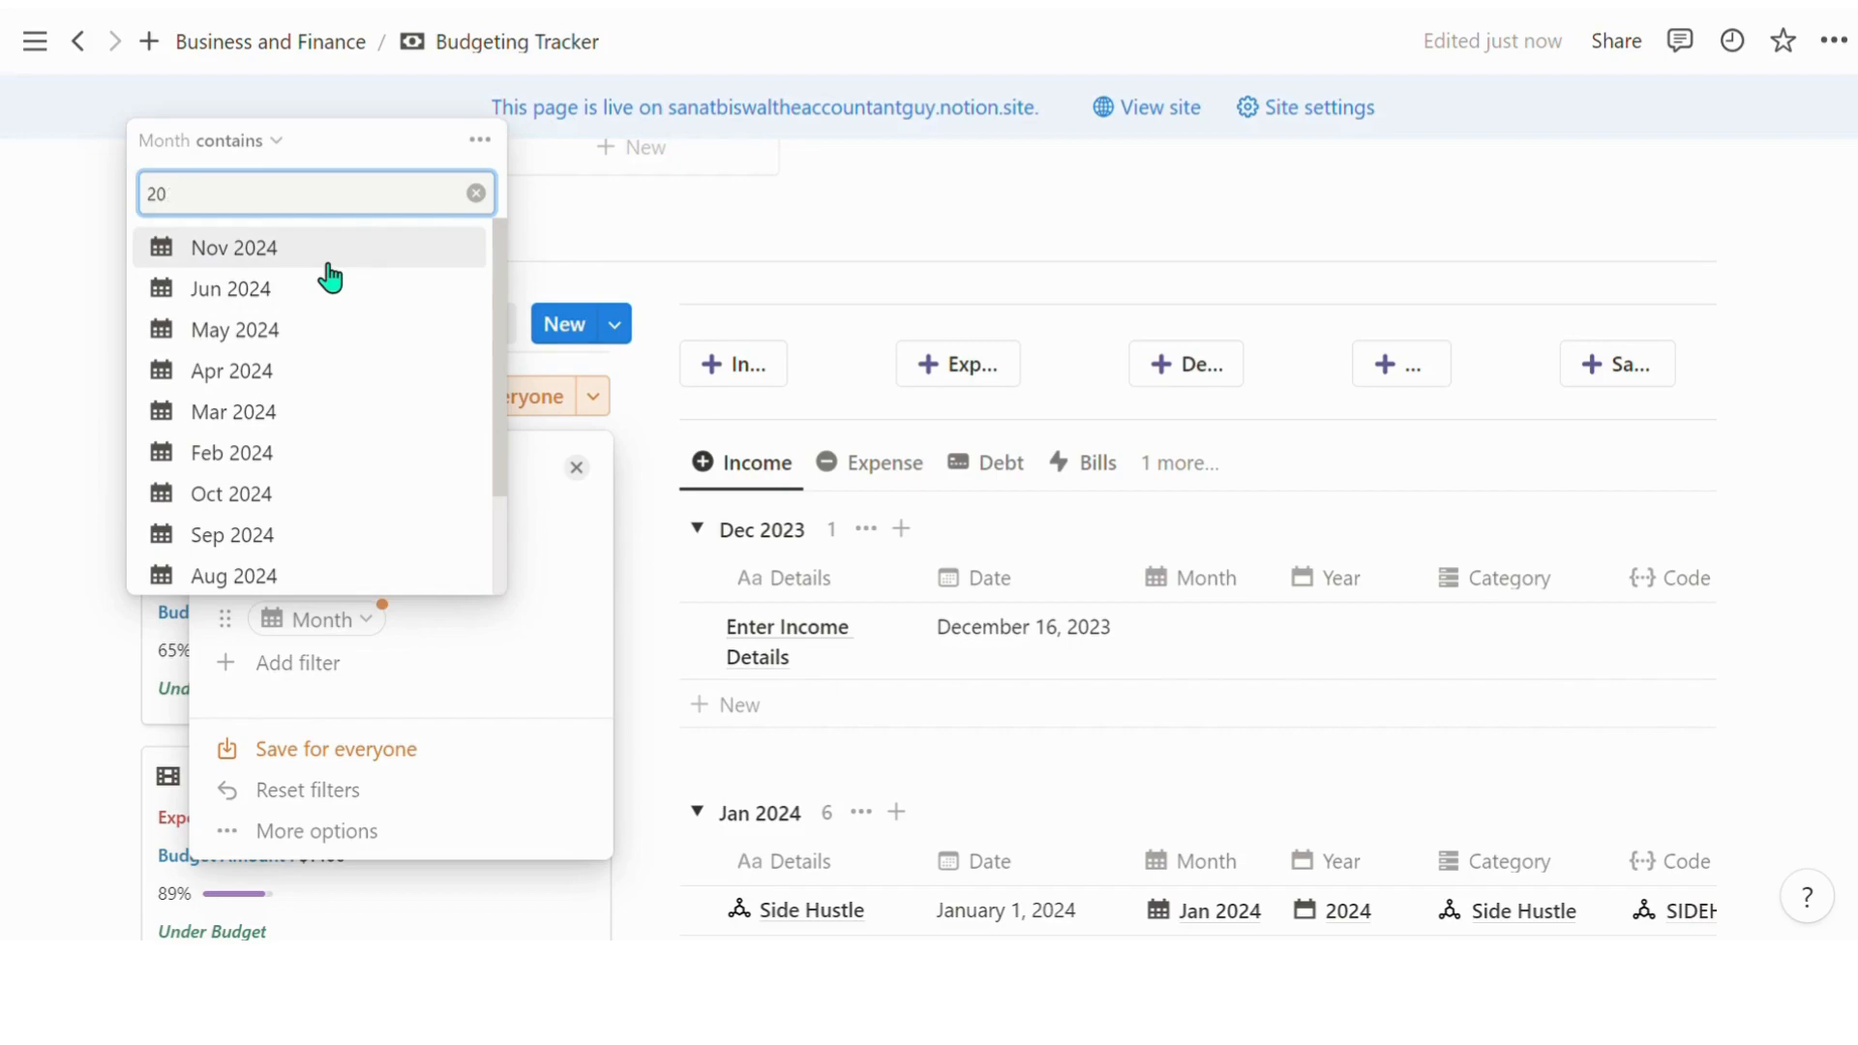
pyautogui.click(499, 615)
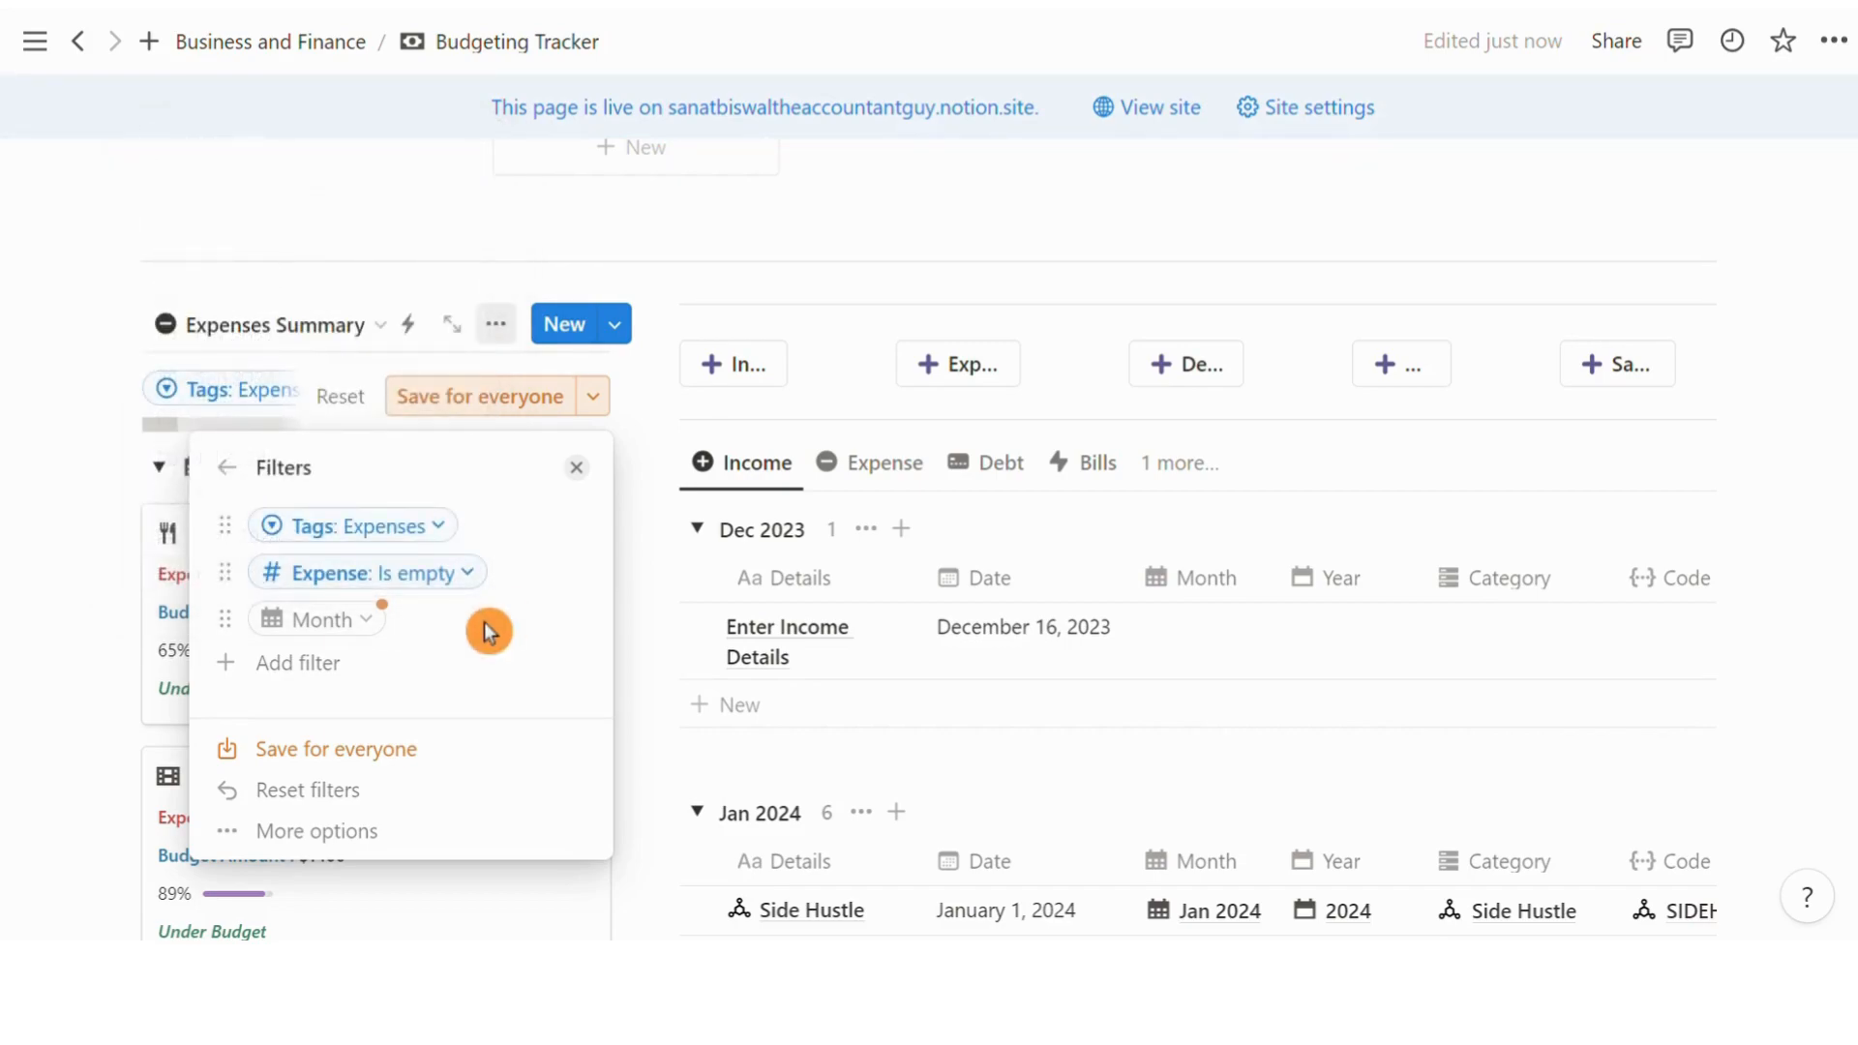
pyautogui.click(389, 621)
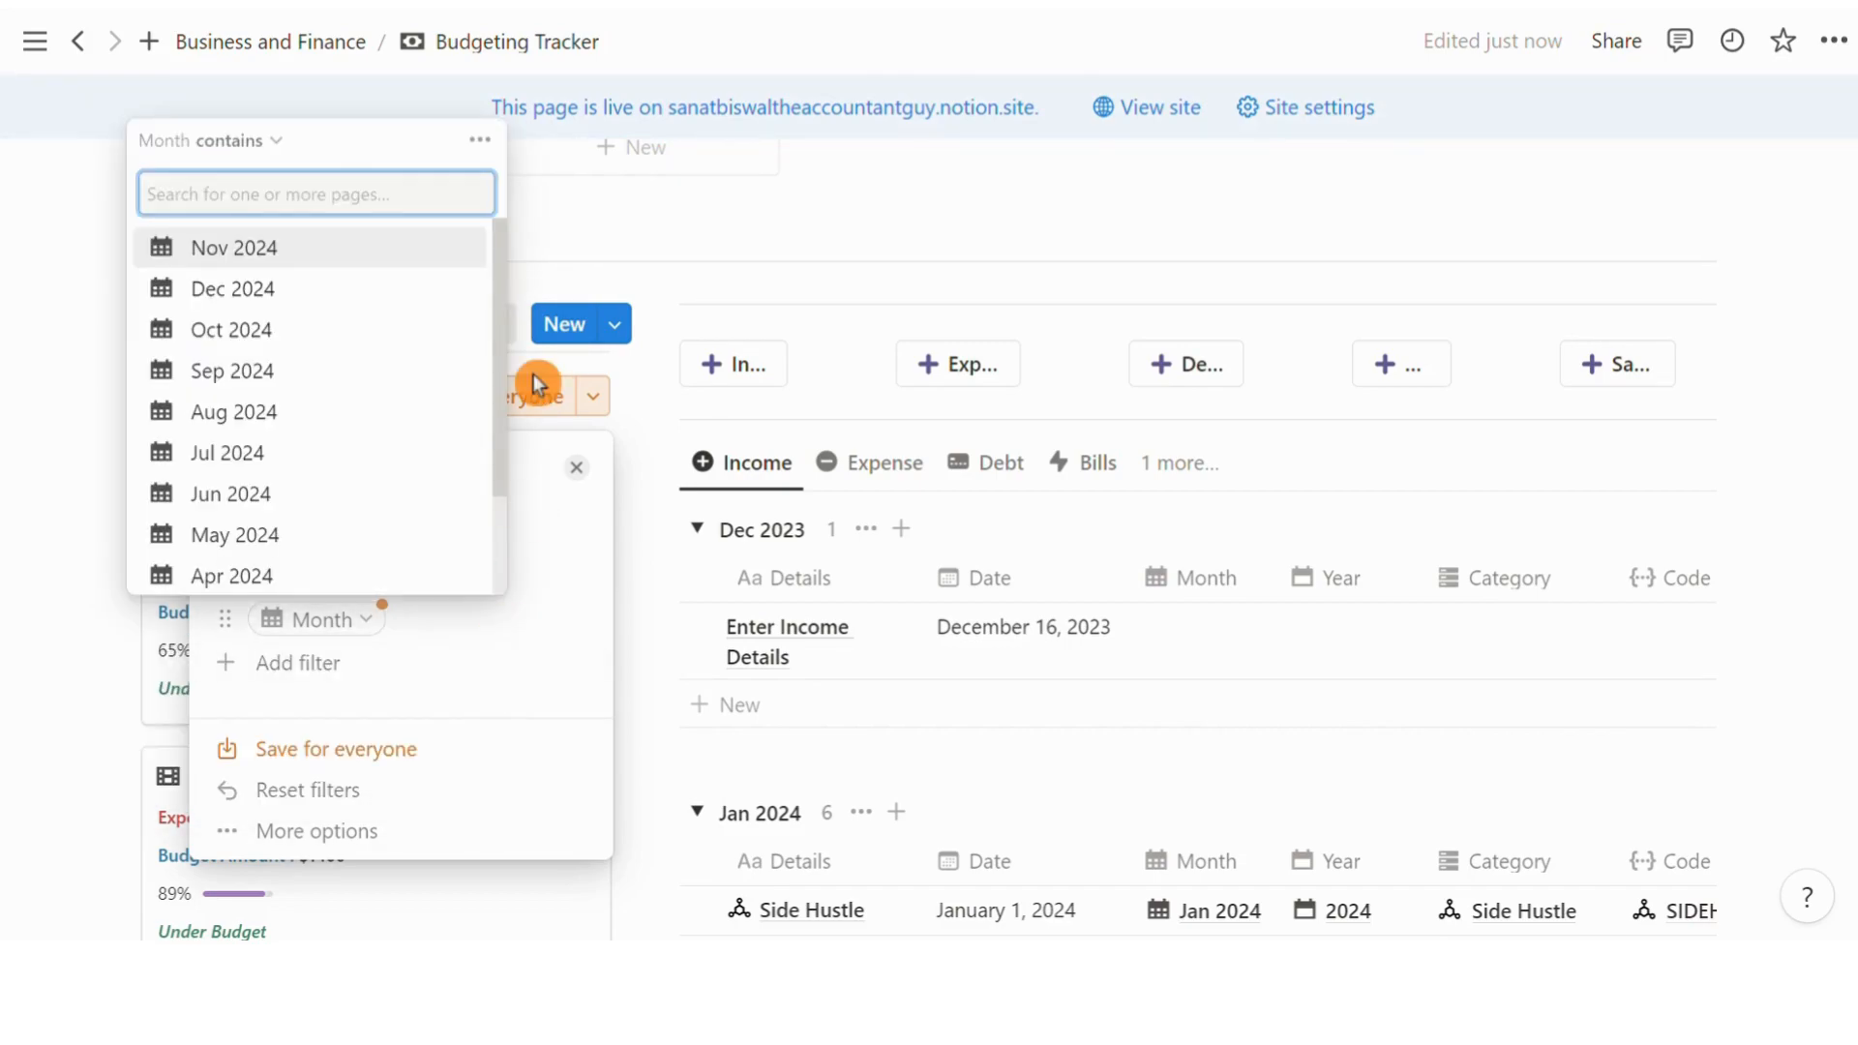
pyautogui.click(481, 141)
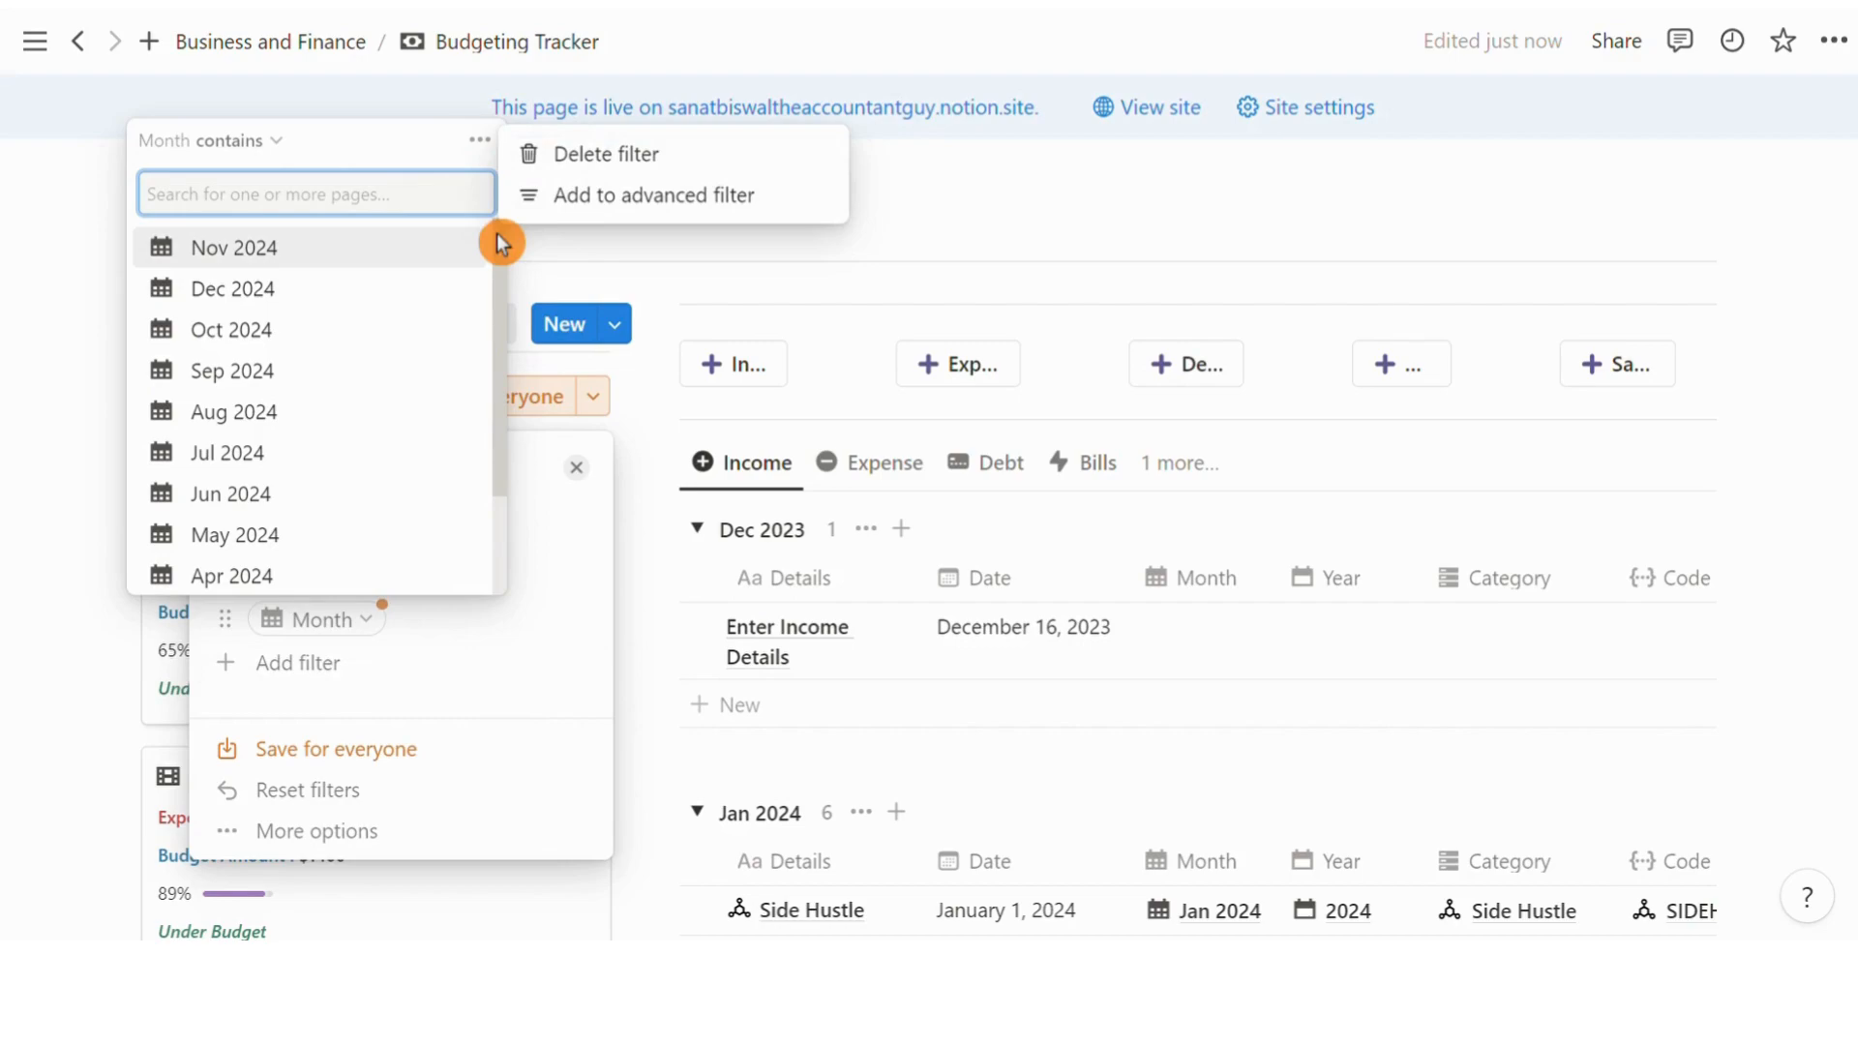
pyautogui.click(606, 178)
pyautogui.click(569, 474)
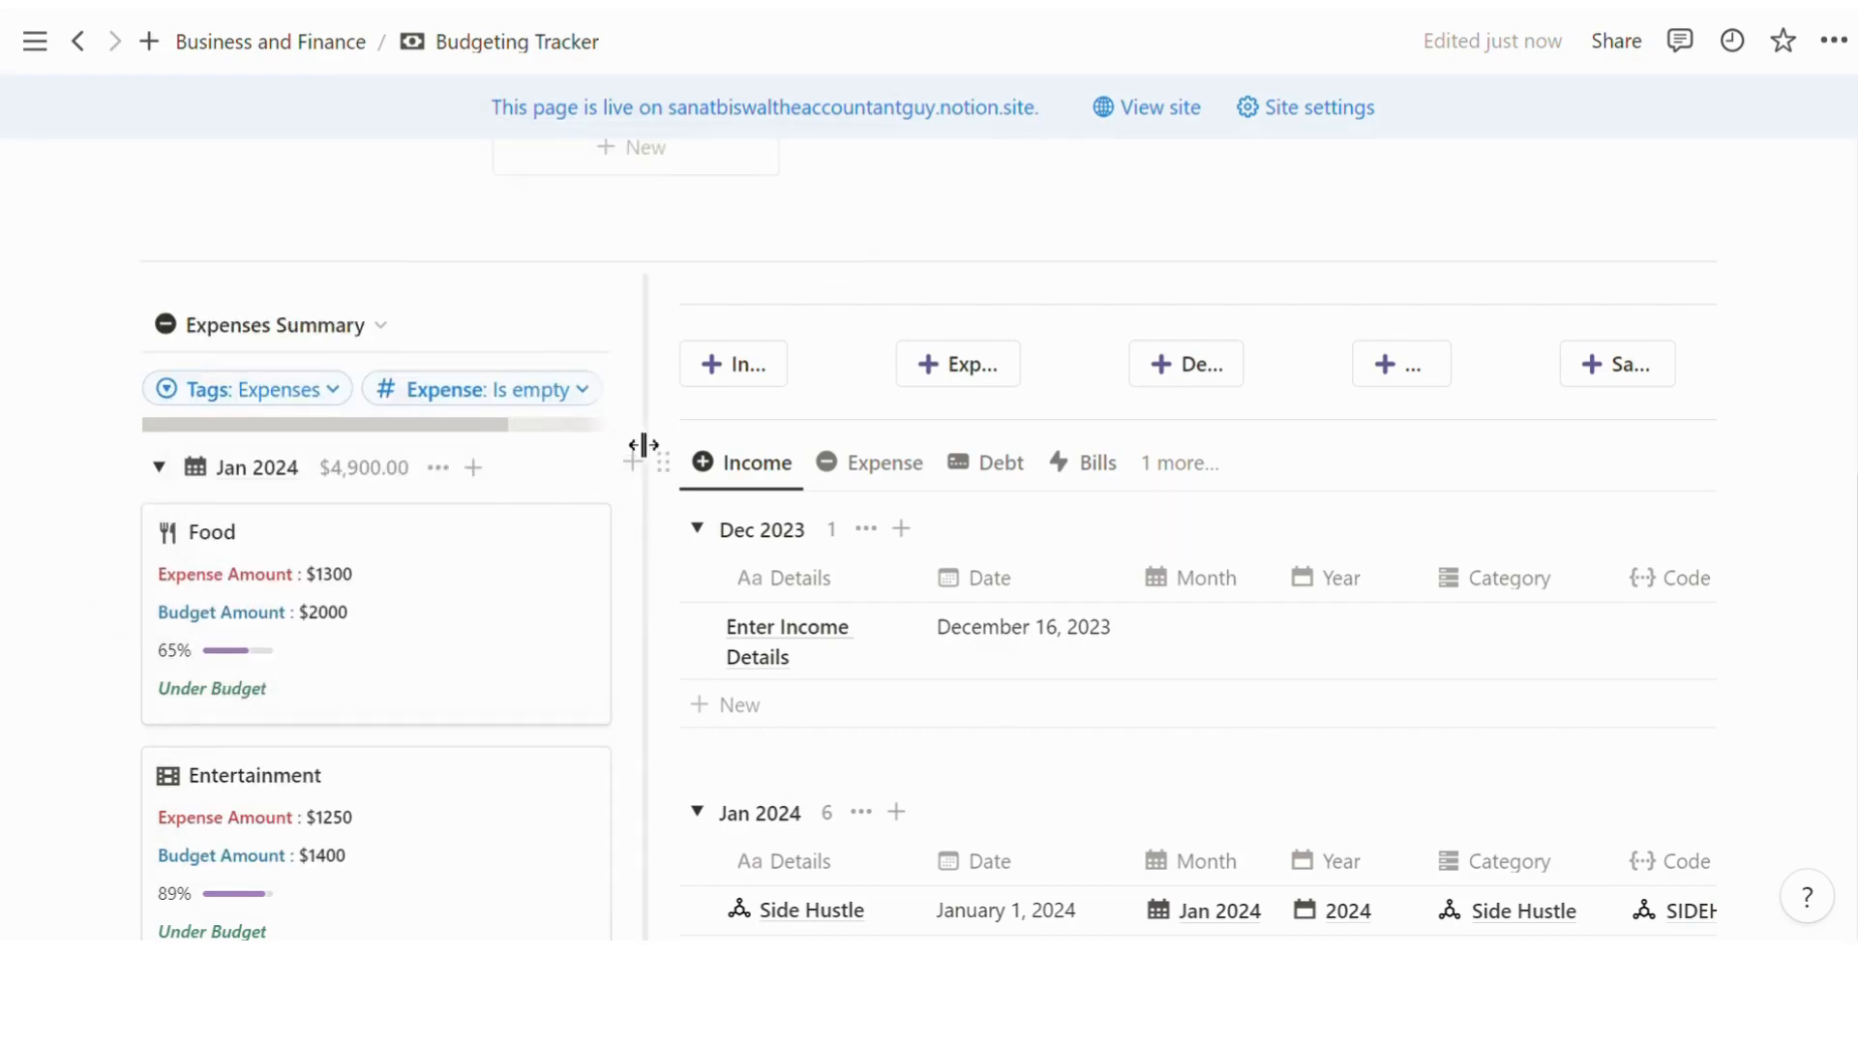
pyautogui.moveTo(638, 403); pyautogui.dragTo(481, 403)
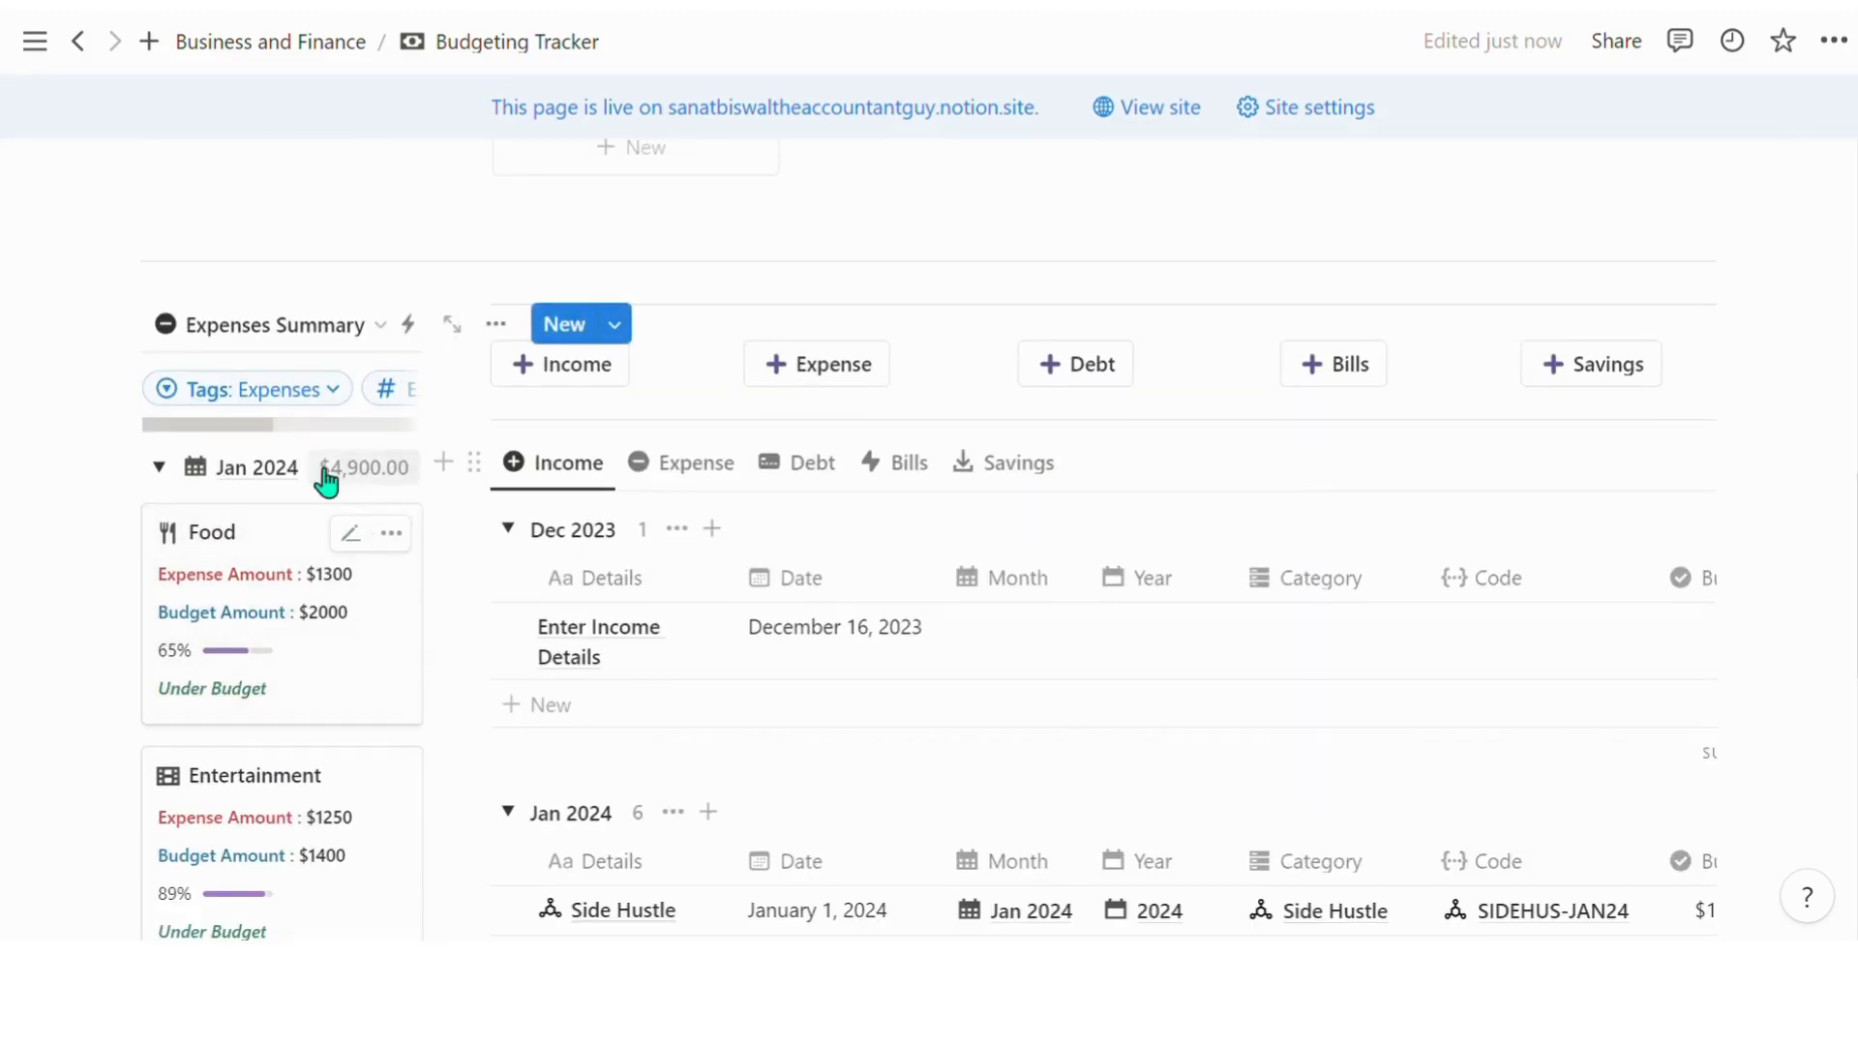
# Switch the summary to the Funds Balance view and review the monthly income, spendings and balance cards
pyautogui.click(275, 329)
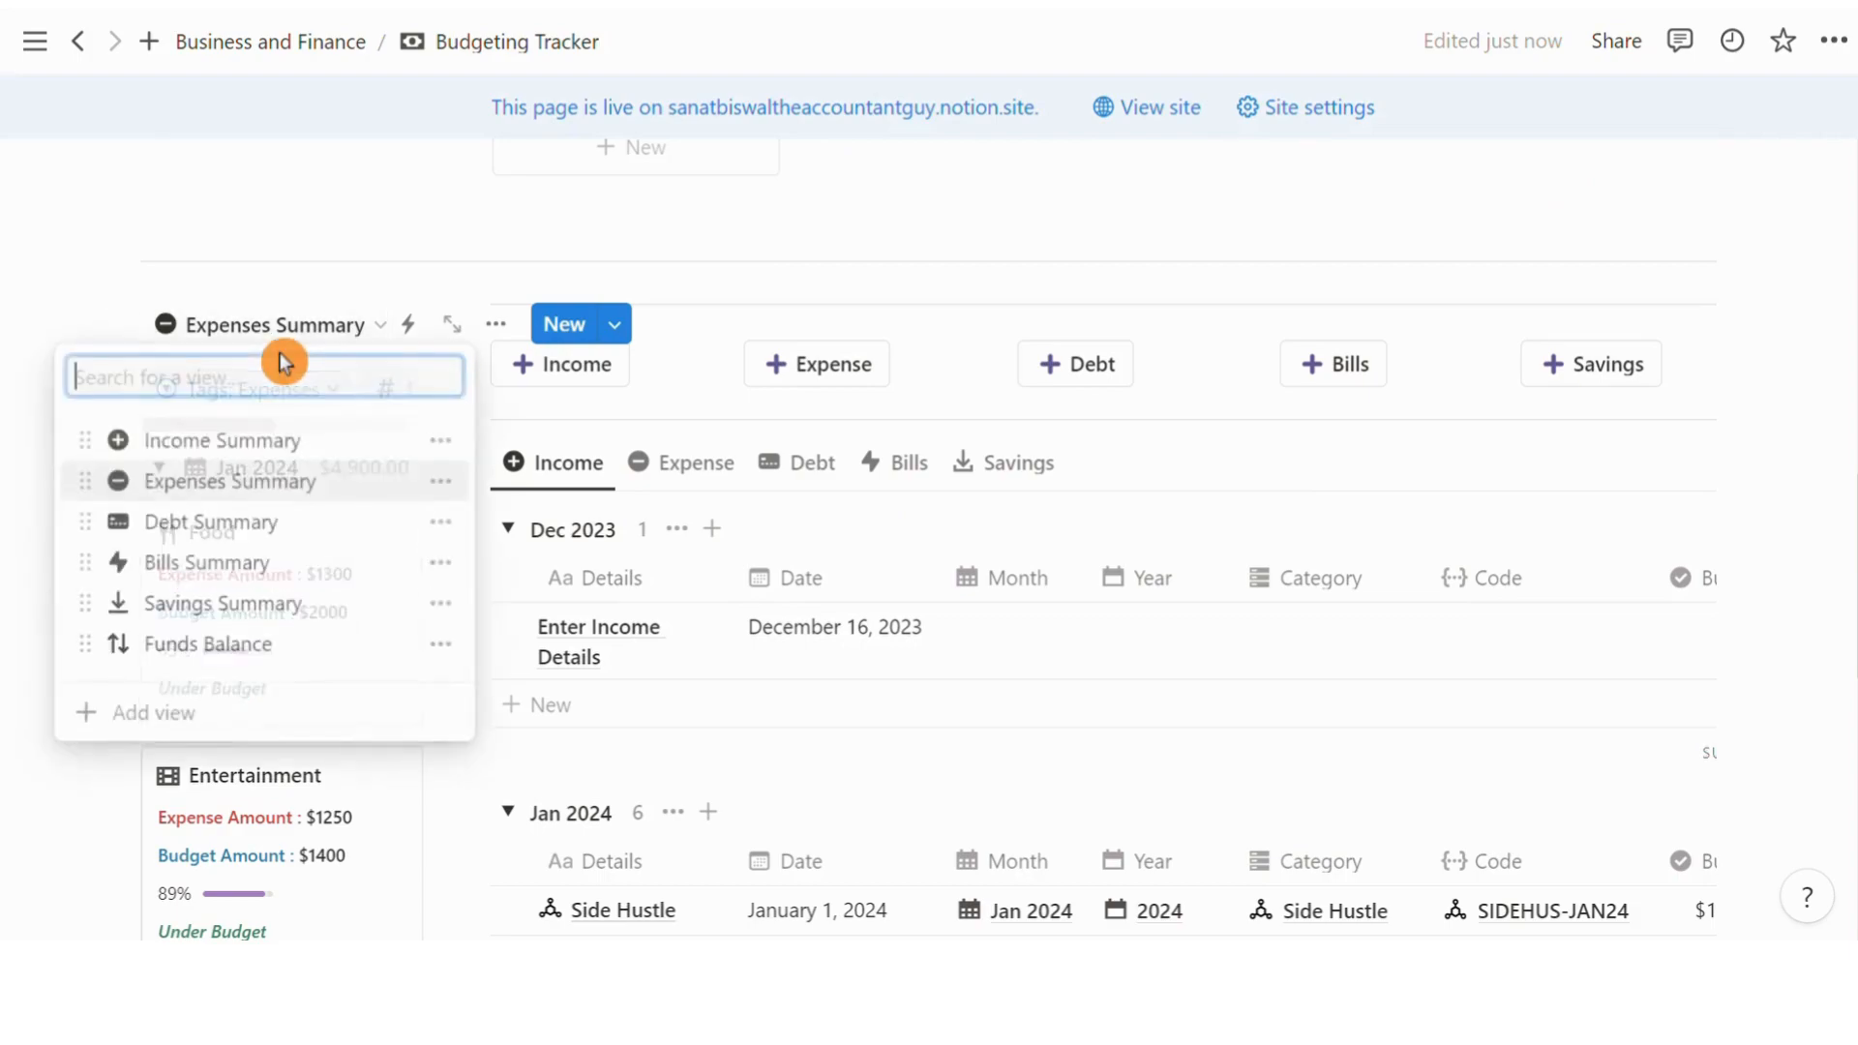
pyautogui.click(211, 646)
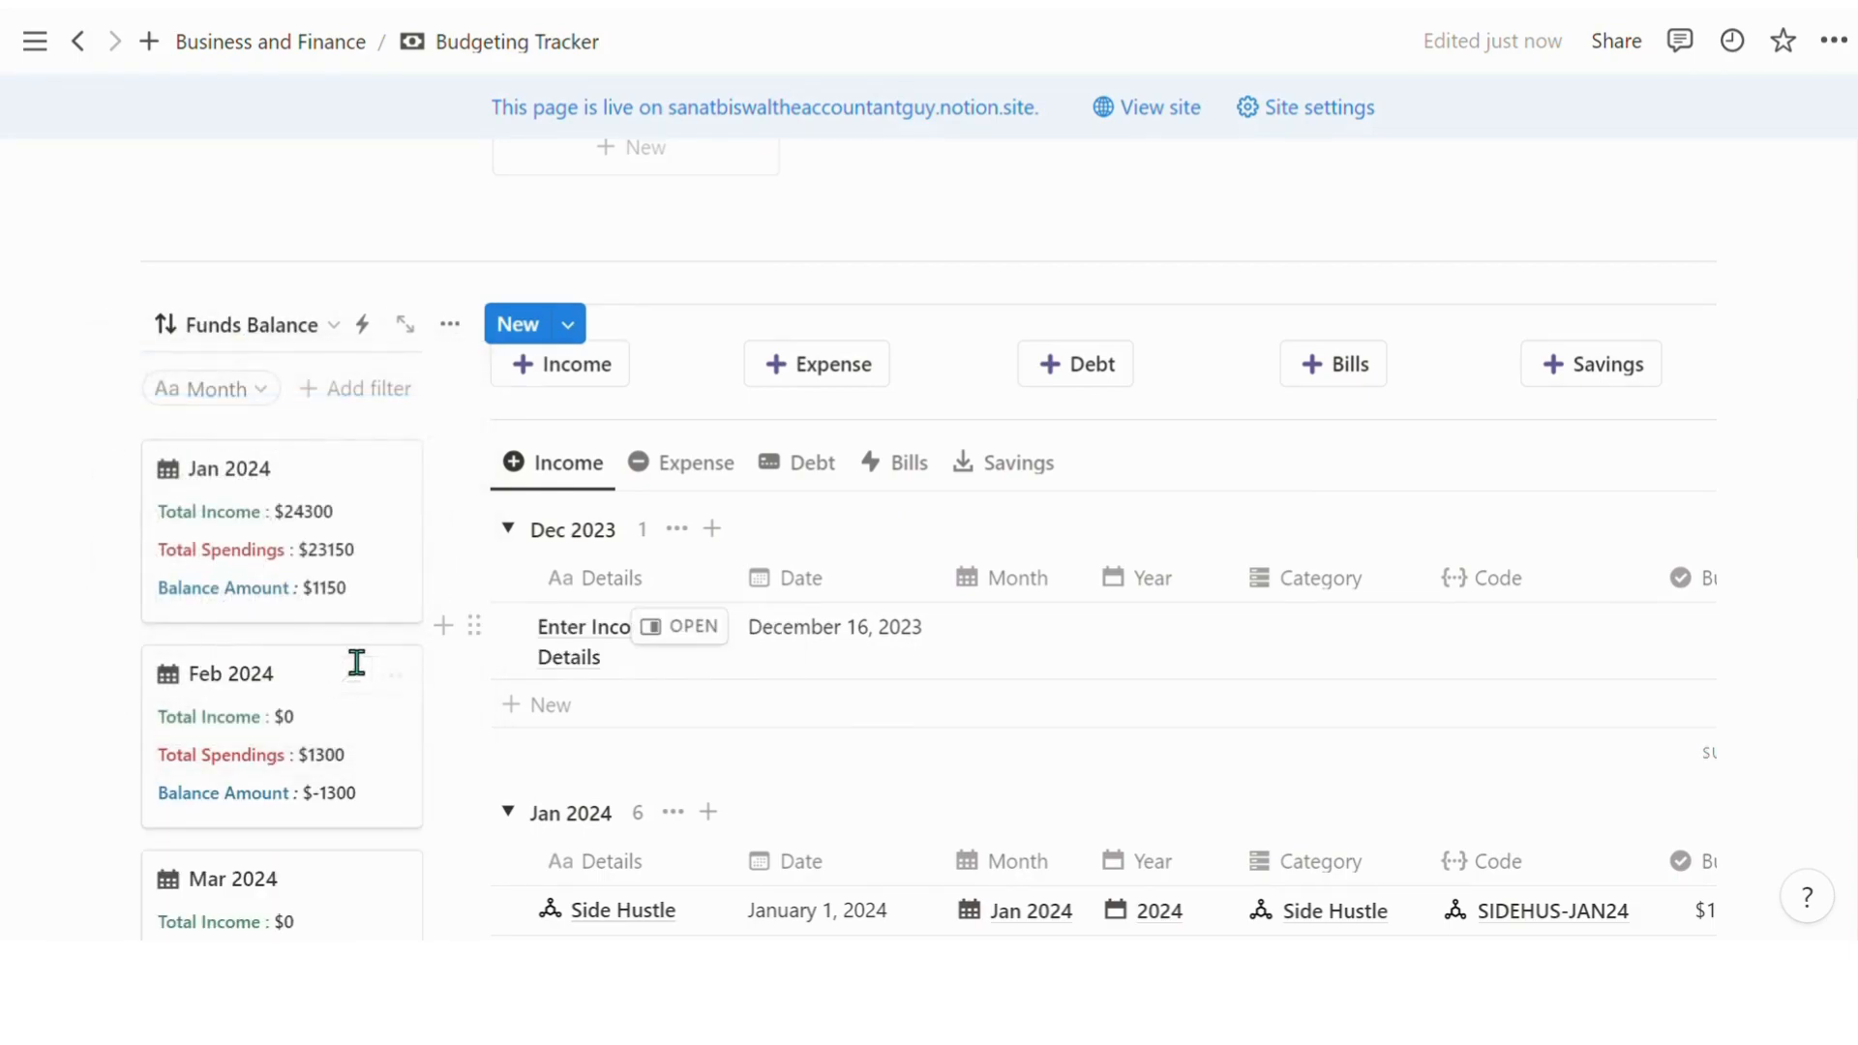
pyautogui.scroll(-3, 358, 644)
pyautogui.scroll(2, 282, 340)
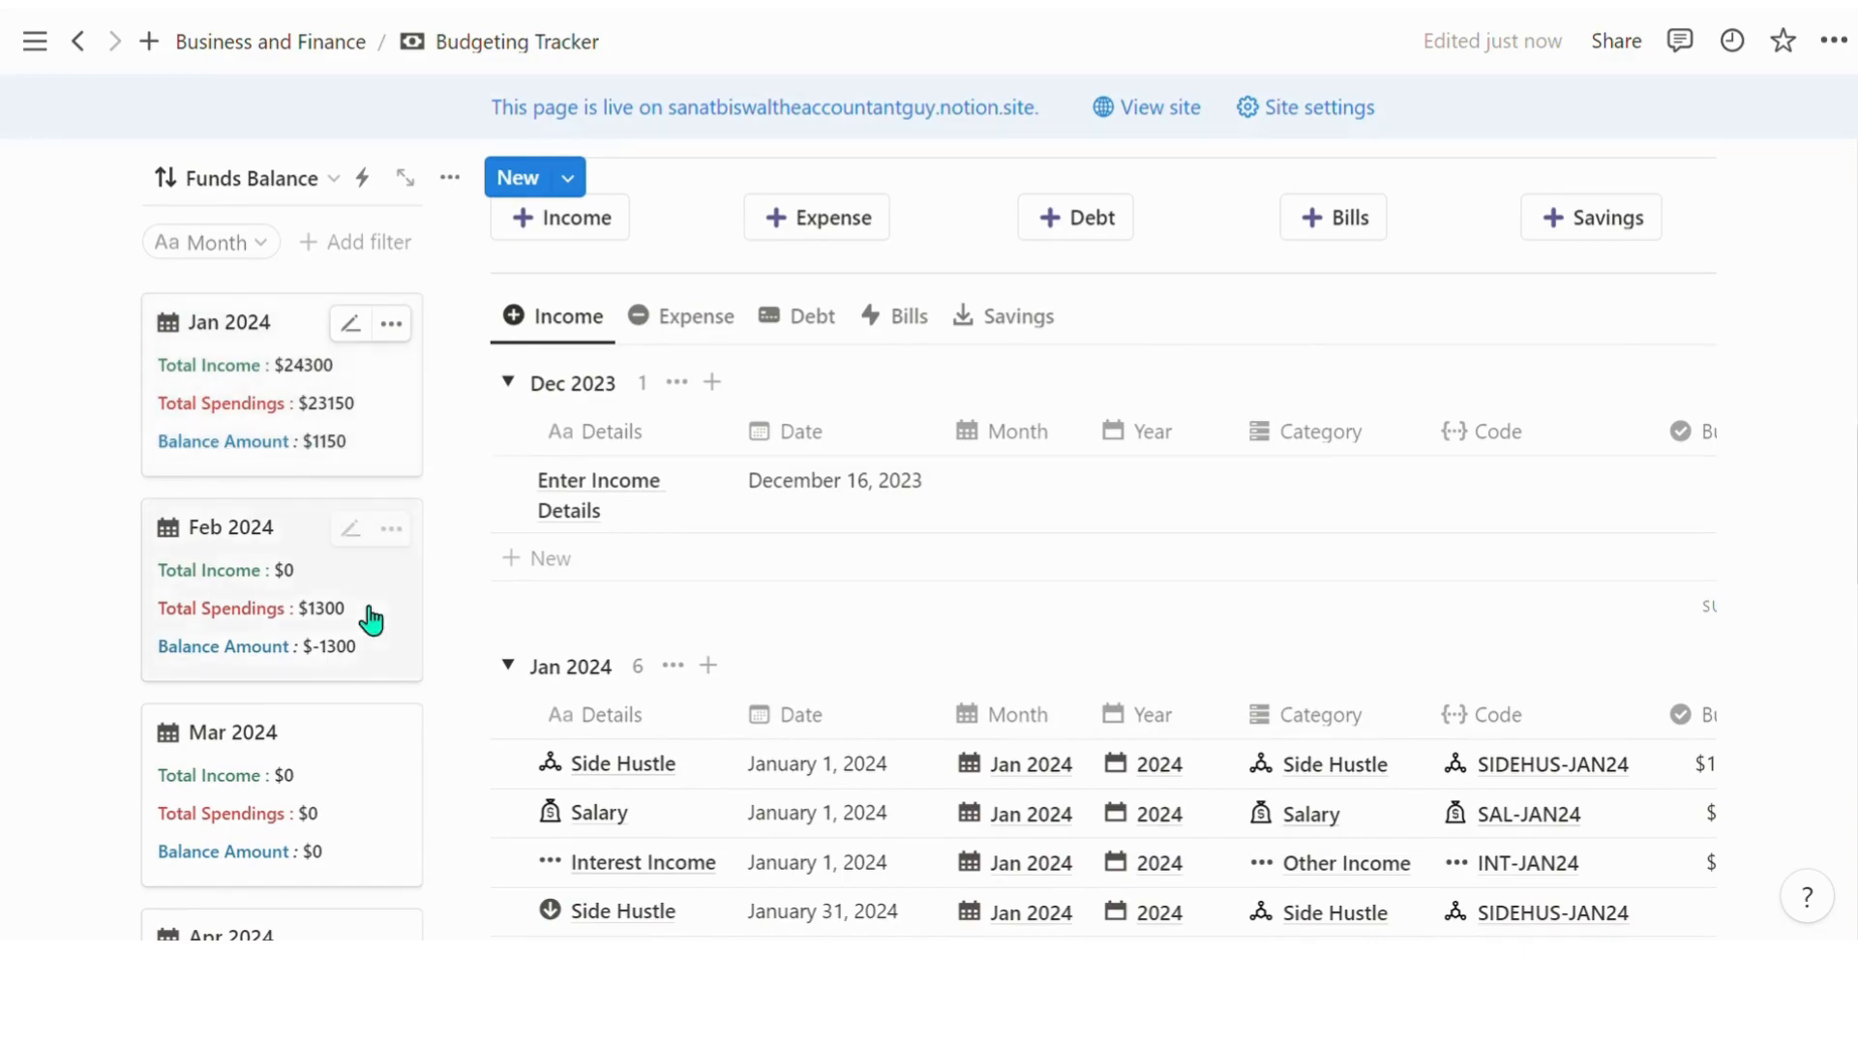
pyautogui.scroll(-2, 338, 600)
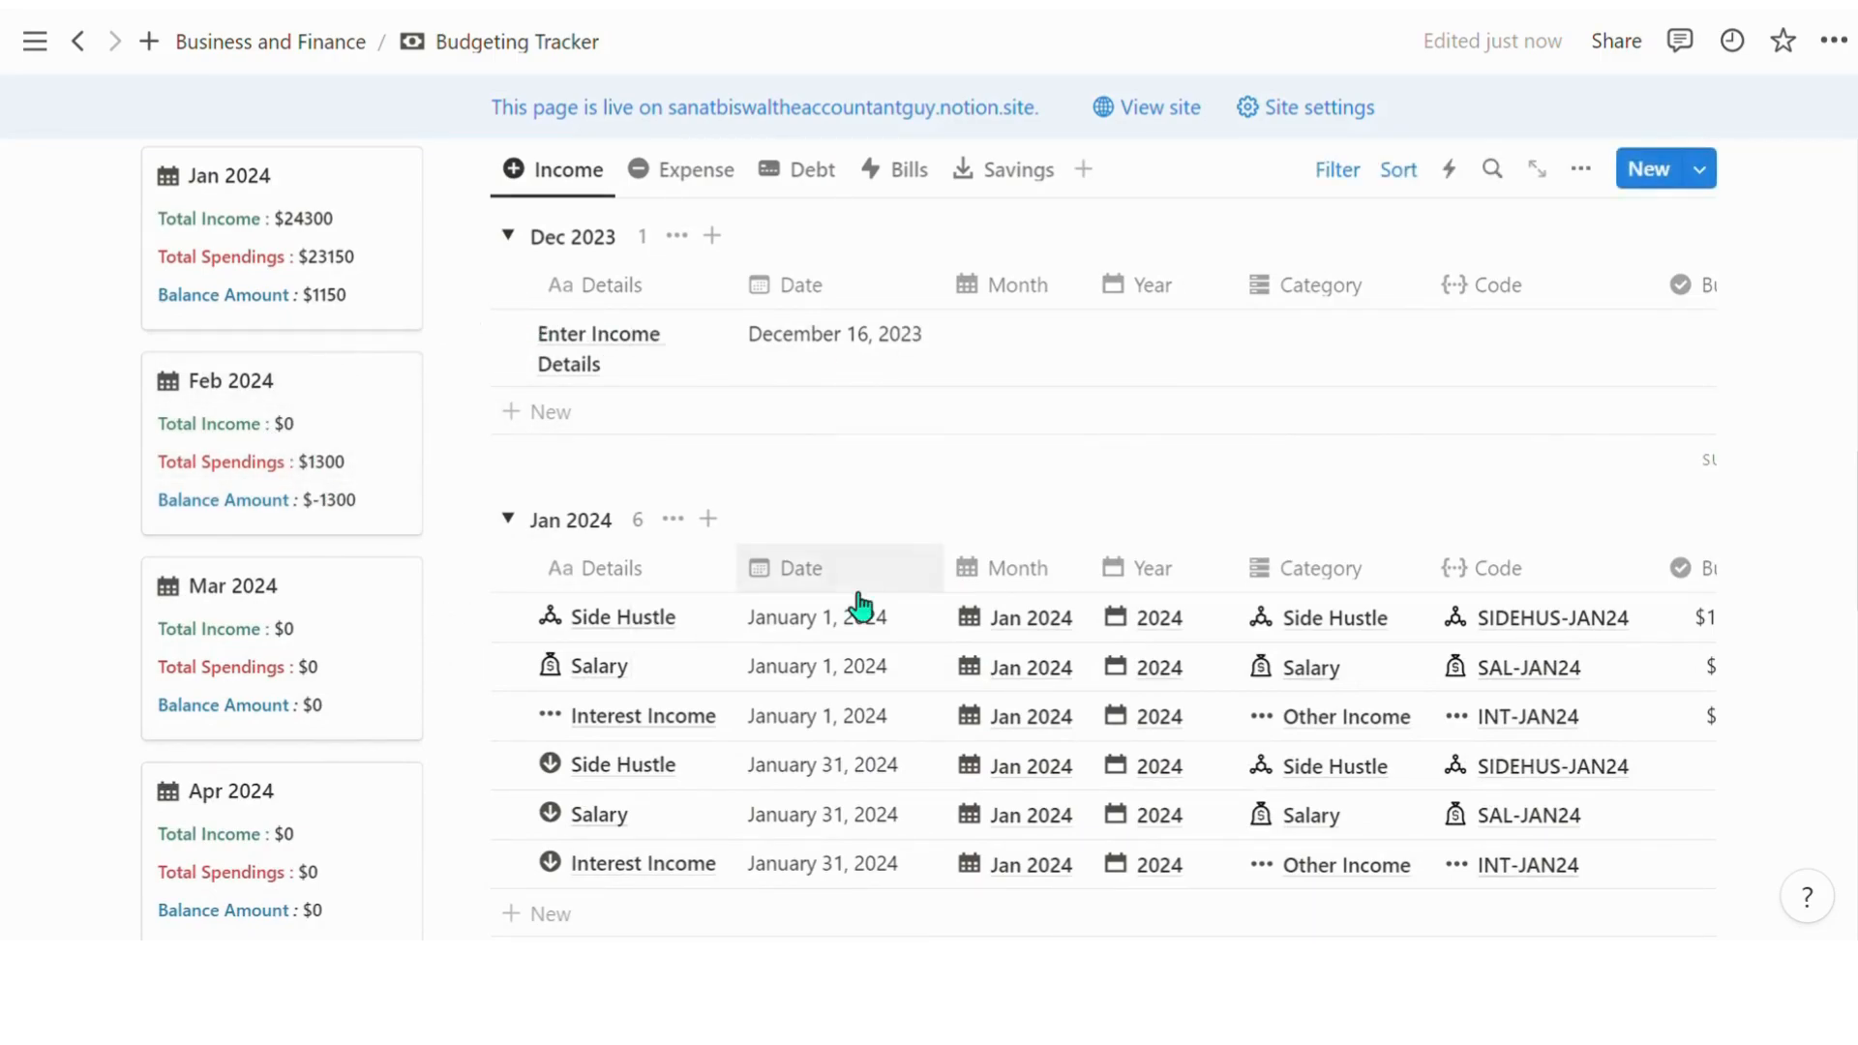
# Rename the Dec 2023 placeholder entry in the Income table as Salary
pyautogui.click(606, 367)
pyautogui.hotkey('ctrl', 'a')
pyautogui.write('Salary')
# Set the date of the renamed Salary income entry to February 29, 2024
pyautogui.press('Tab')
pyautogui.press('Return')
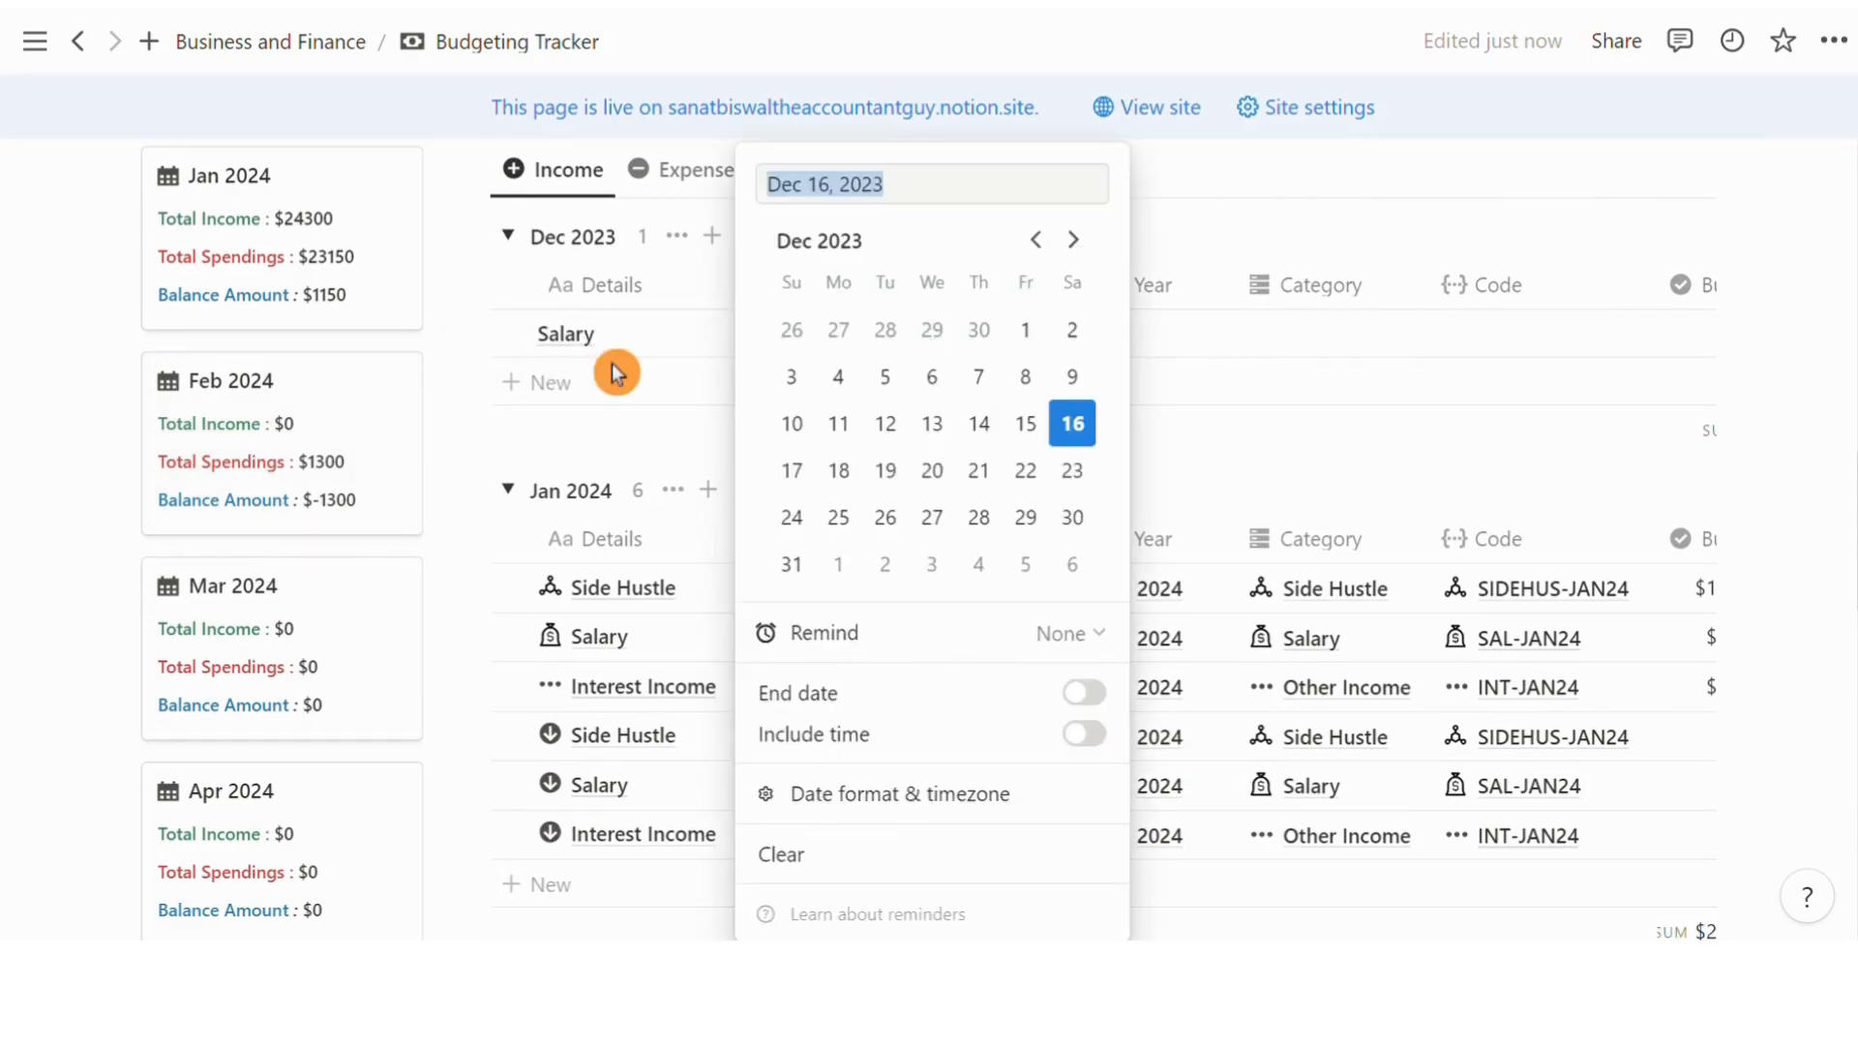
pyautogui.click(1072, 239)
pyautogui.click(1072, 239)
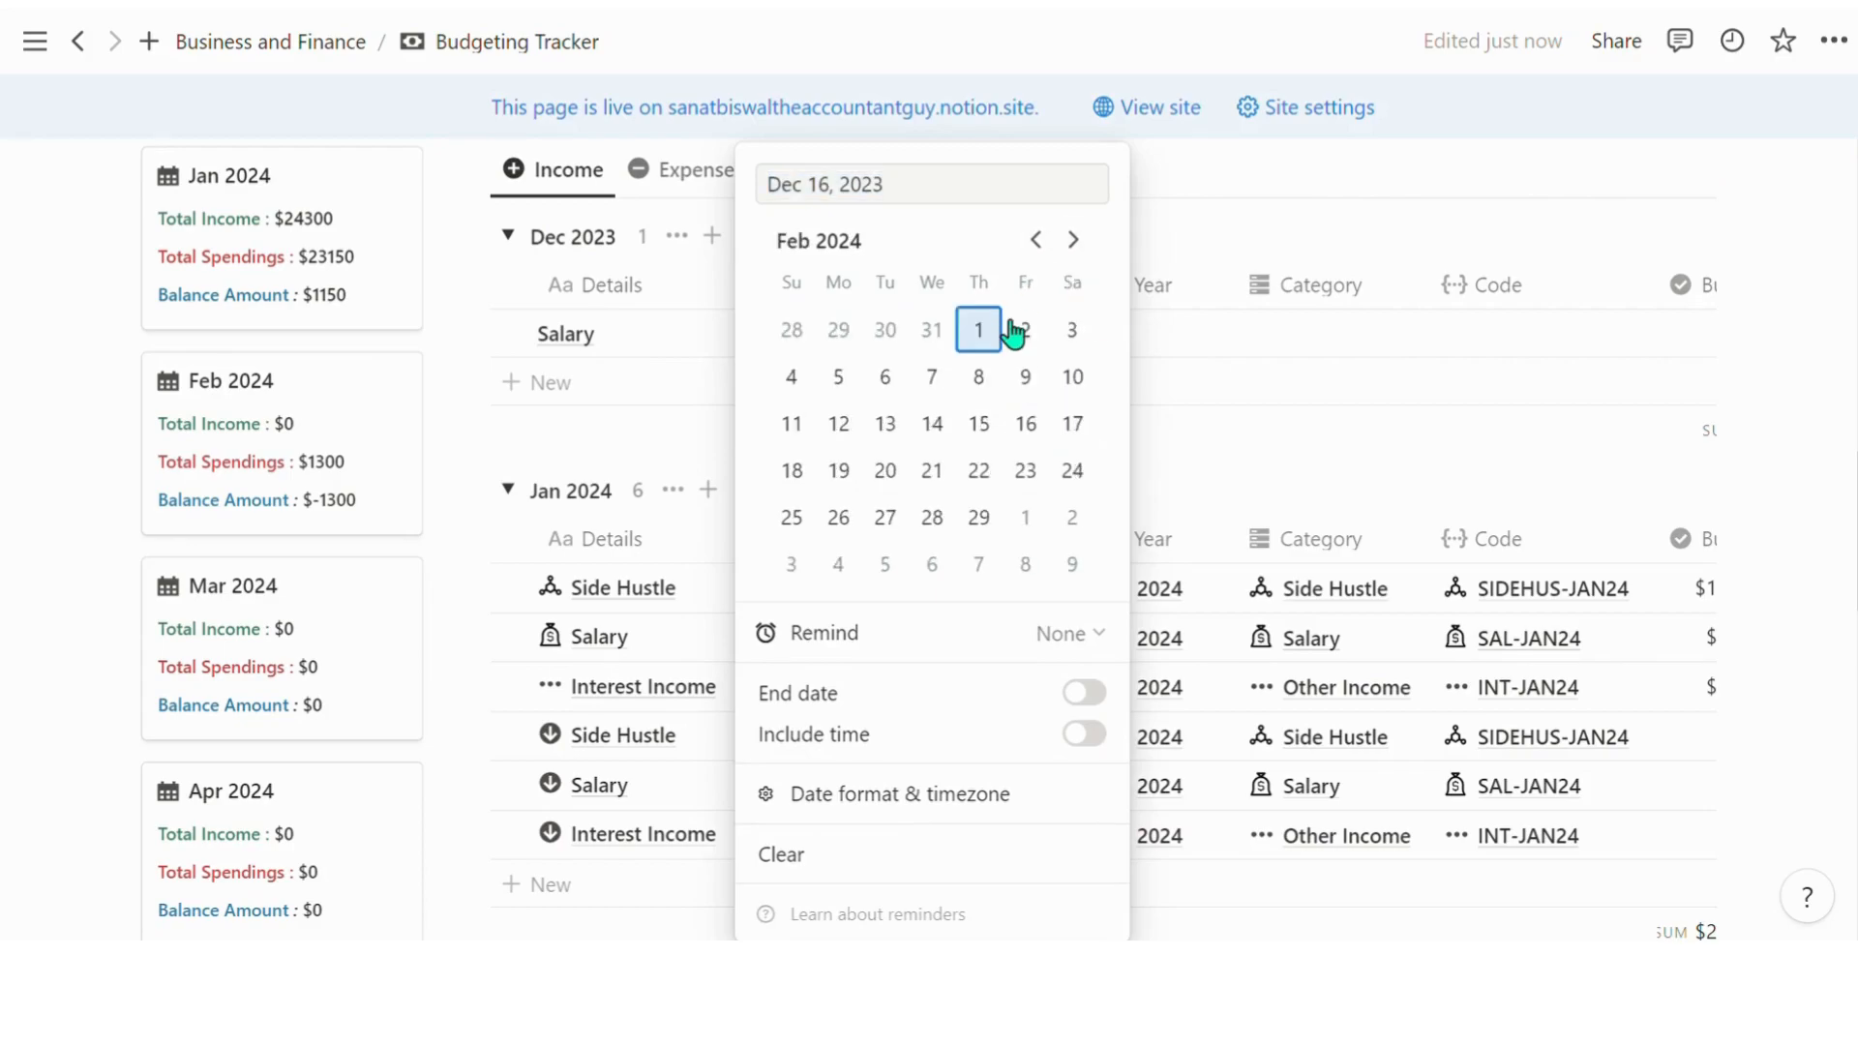
pyautogui.click(978, 517)
pyautogui.press('Escape')
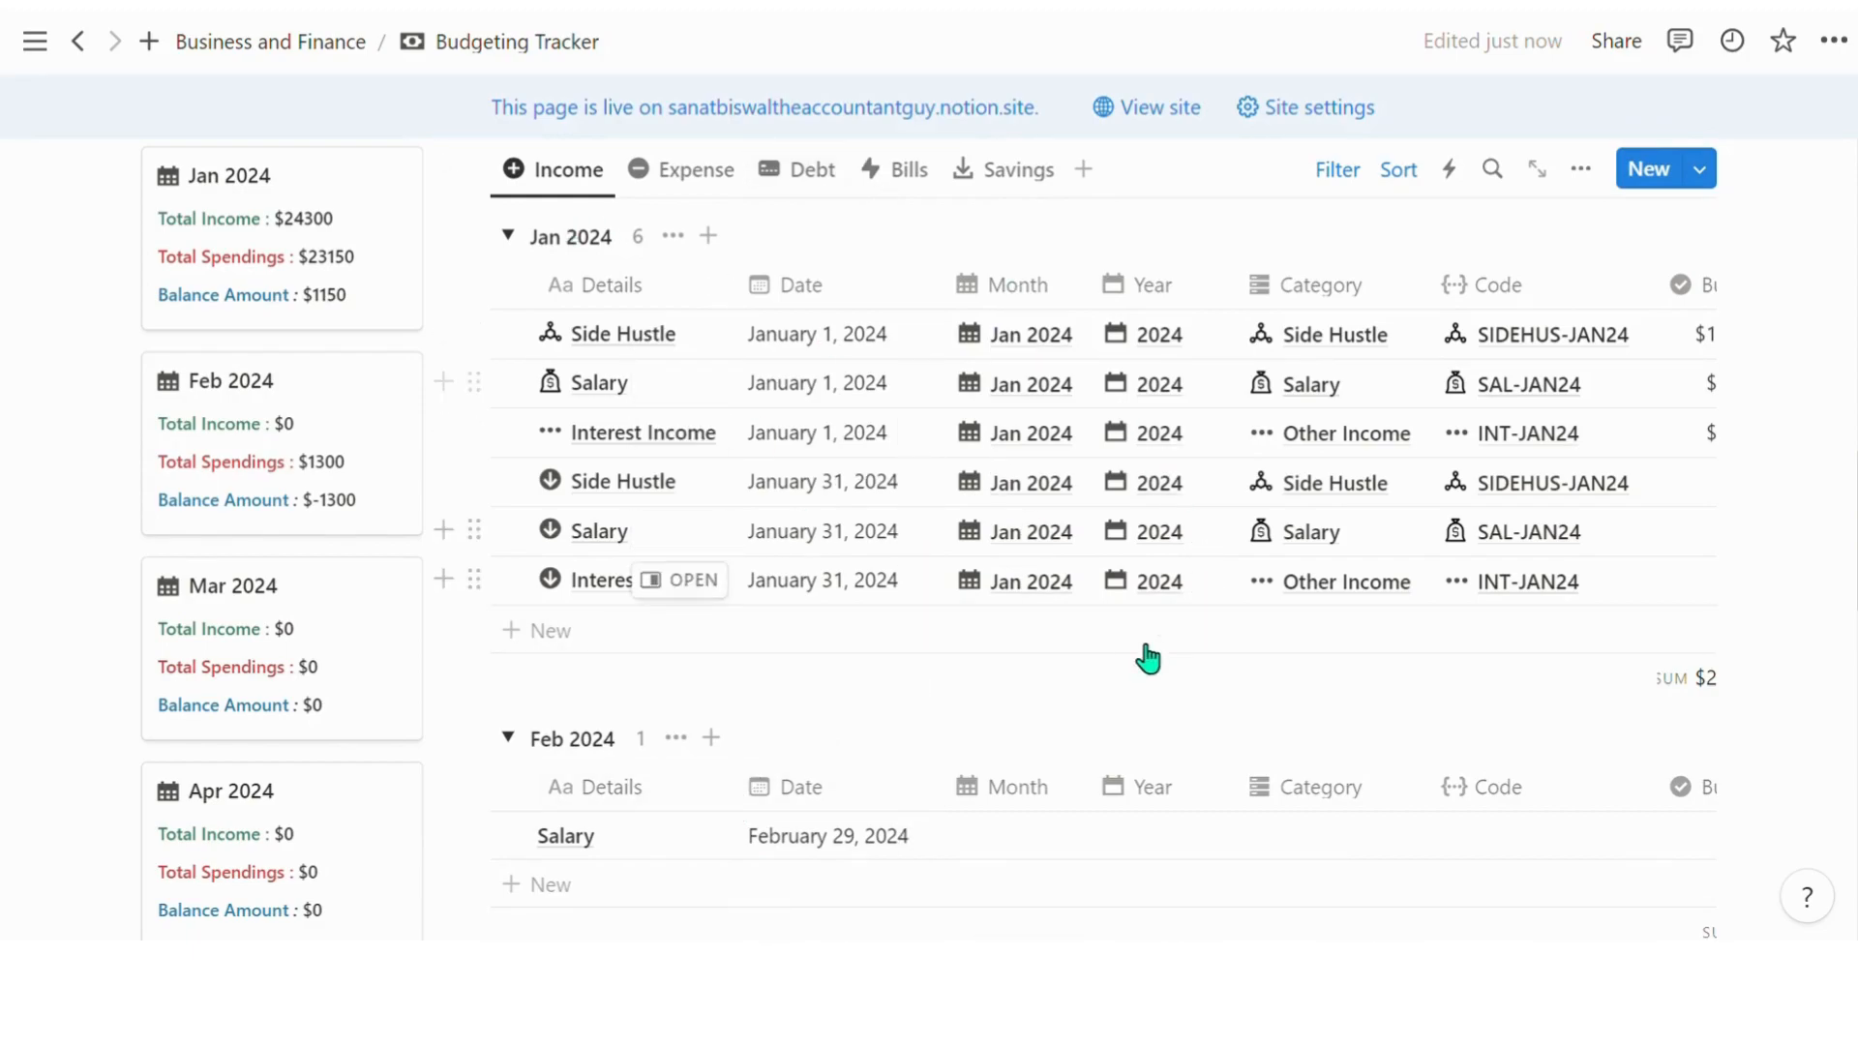
# Link the February 29, 2024 Salary income entry to the month Feb 2024, removing the mistaken Aug 2024 link
pyautogui.click(826, 835)
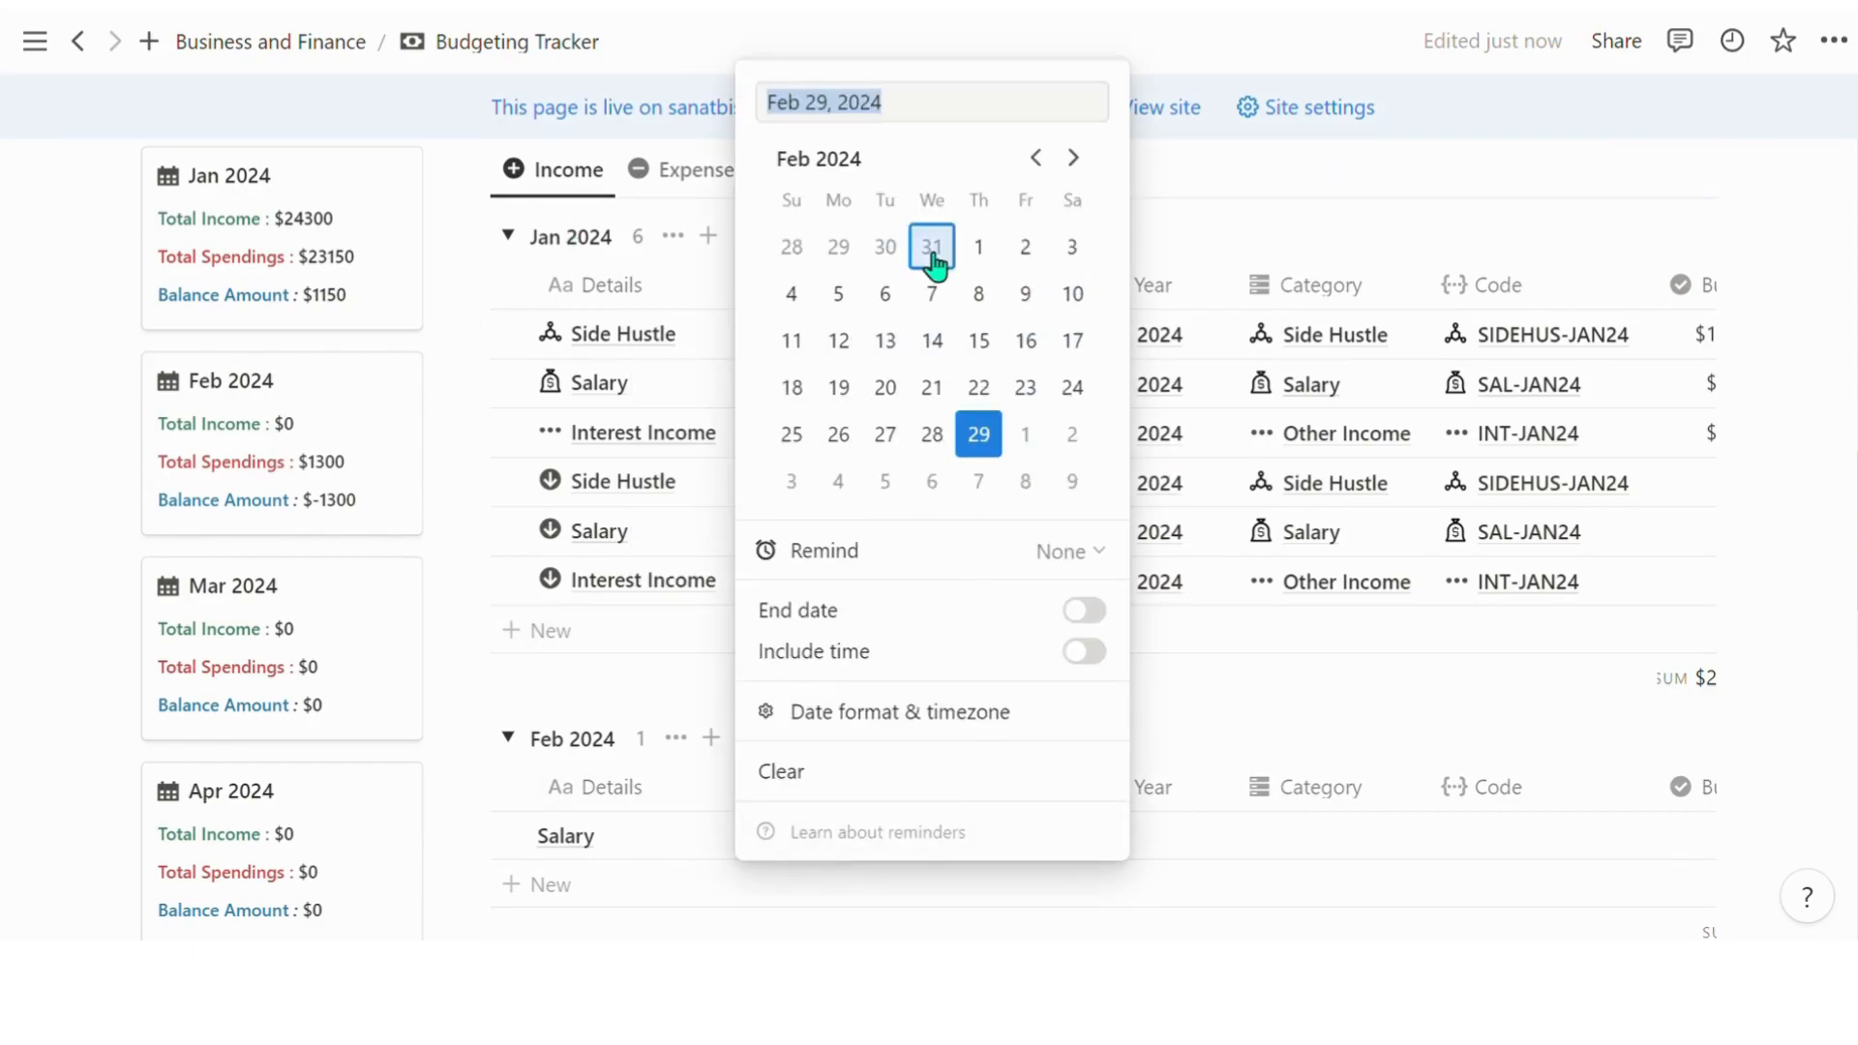
pyautogui.press('Escape')
pyautogui.click(1002, 850)
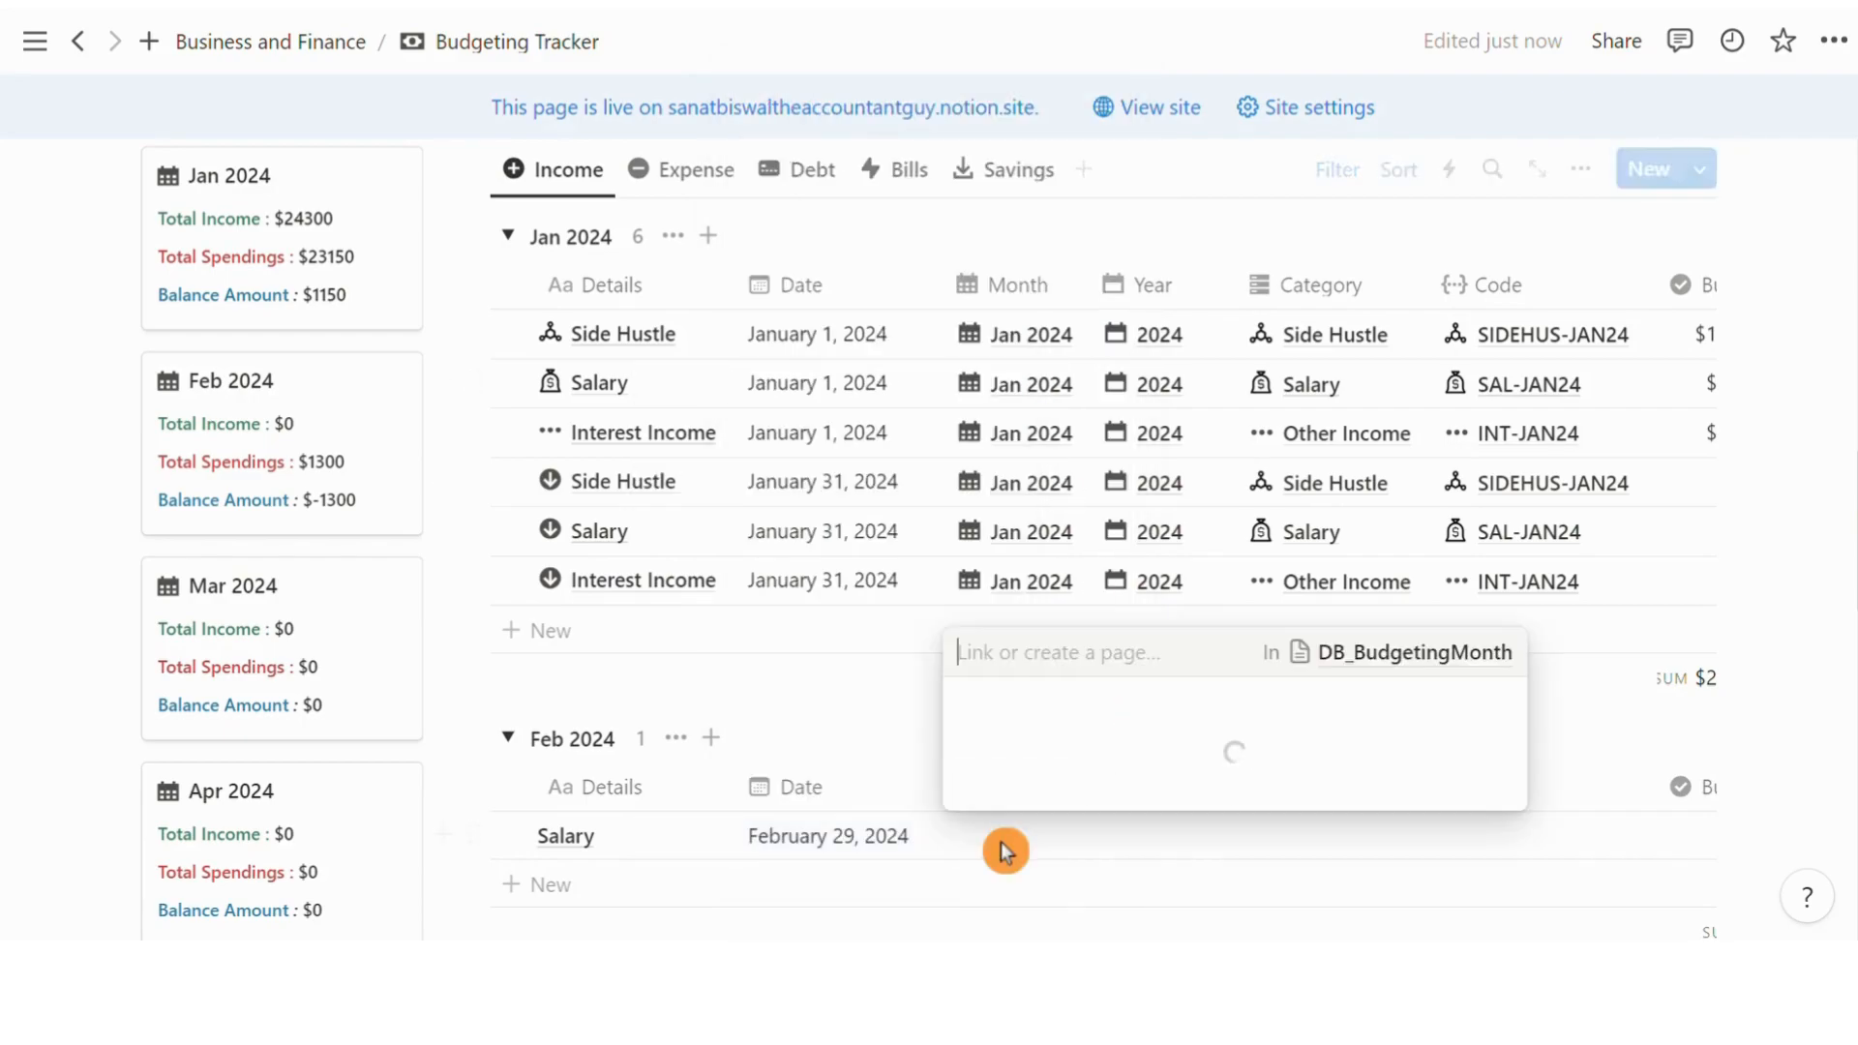
pyautogui.write('Feb 2024')
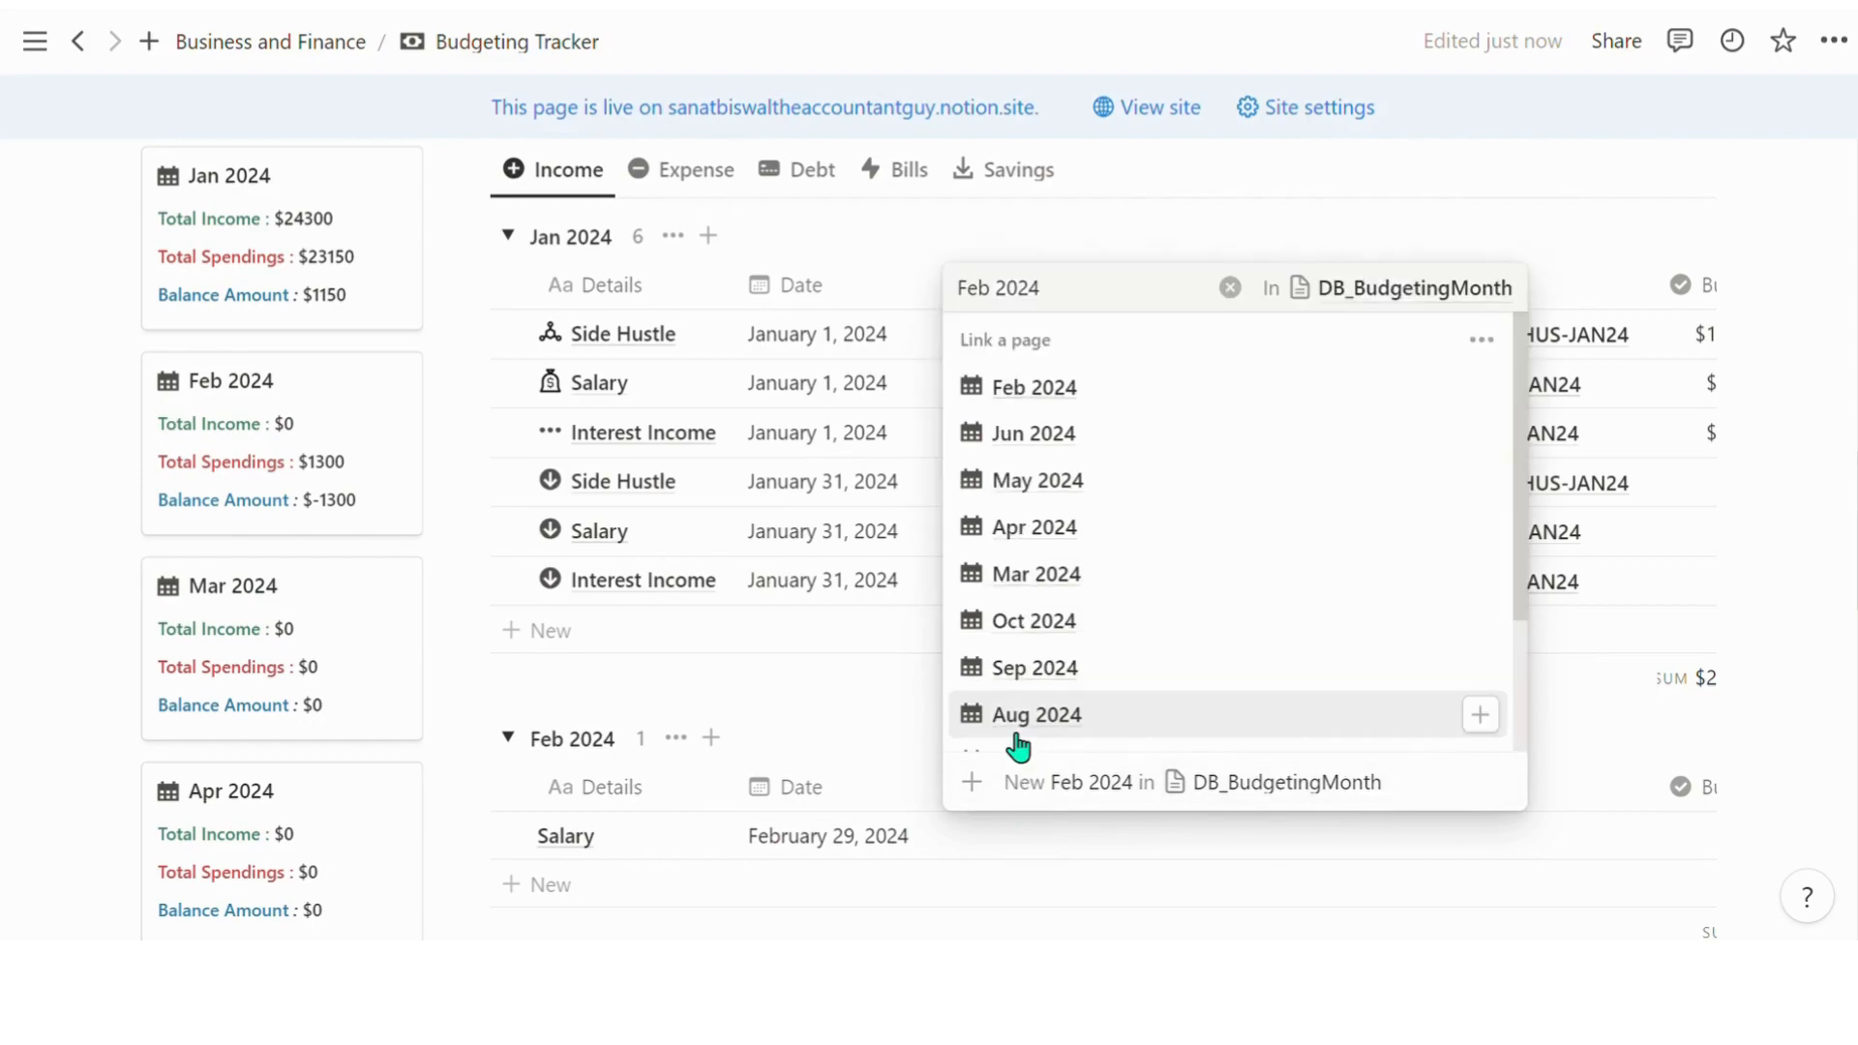
pyautogui.click(1018, 745)
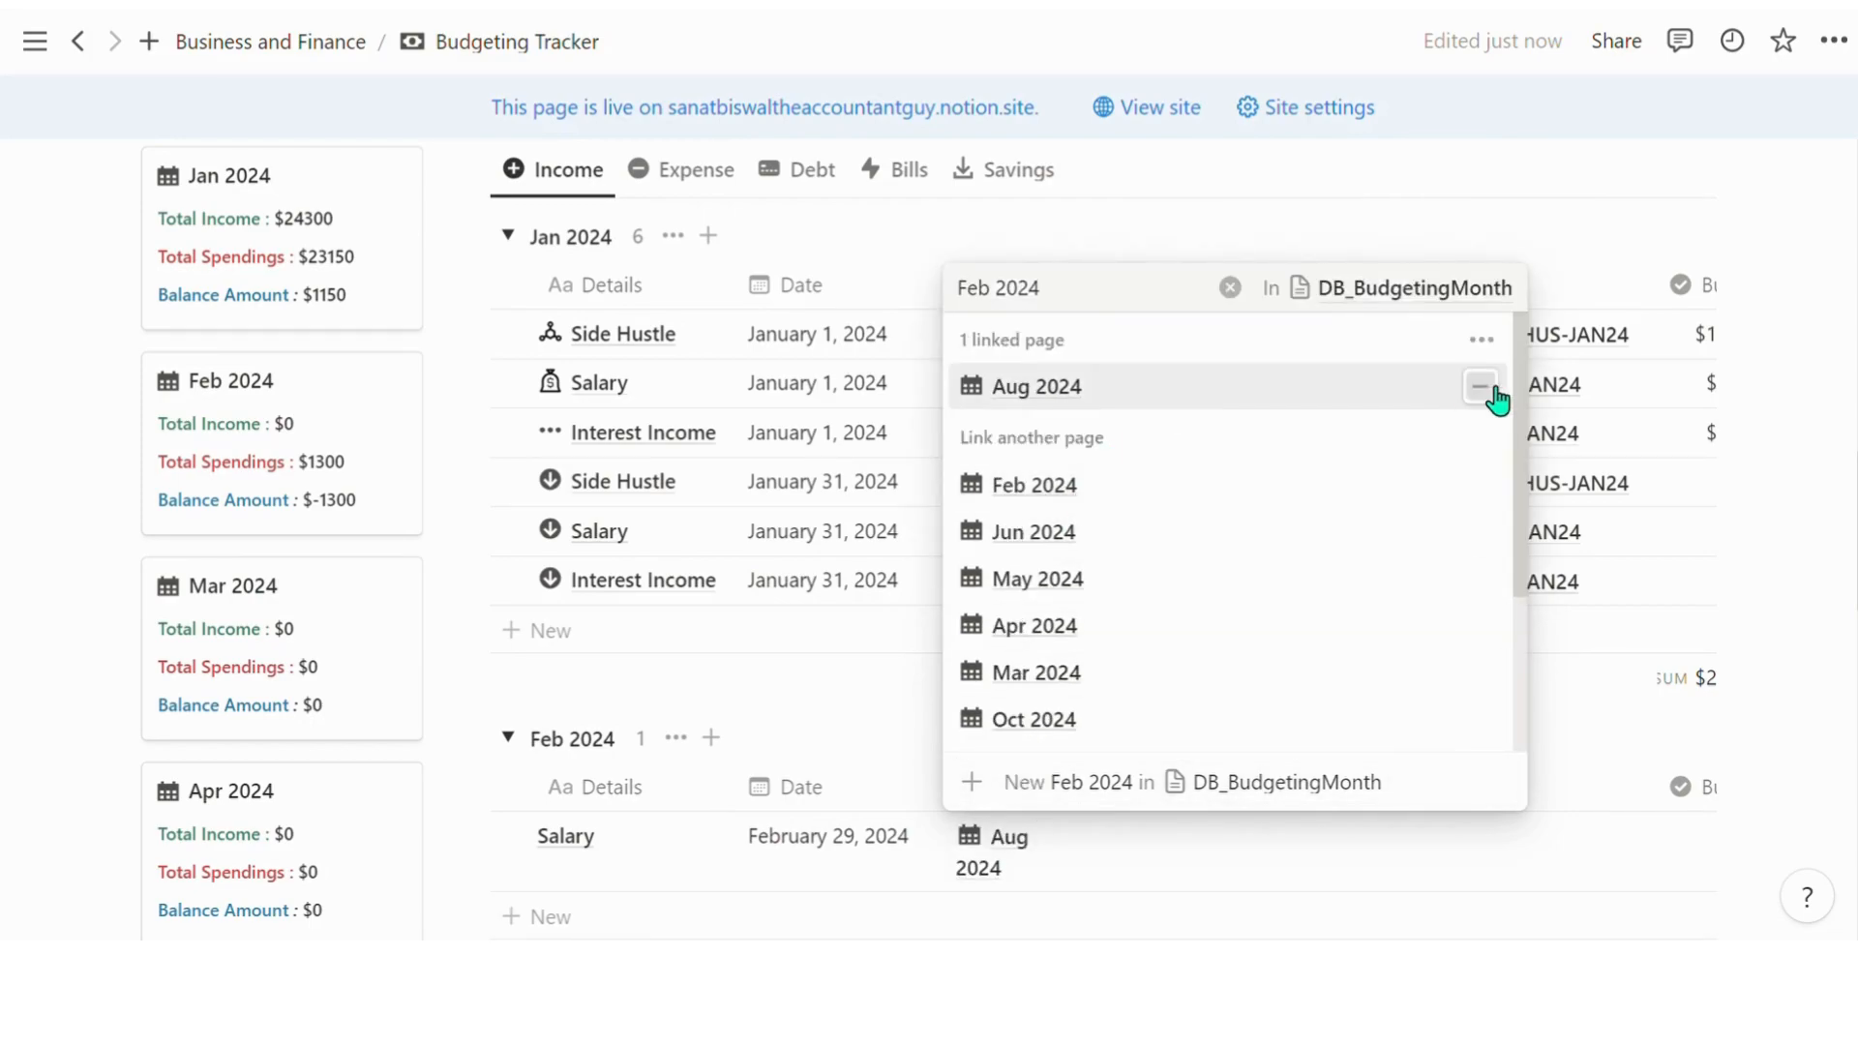
pyautogui.click(1490, 392)
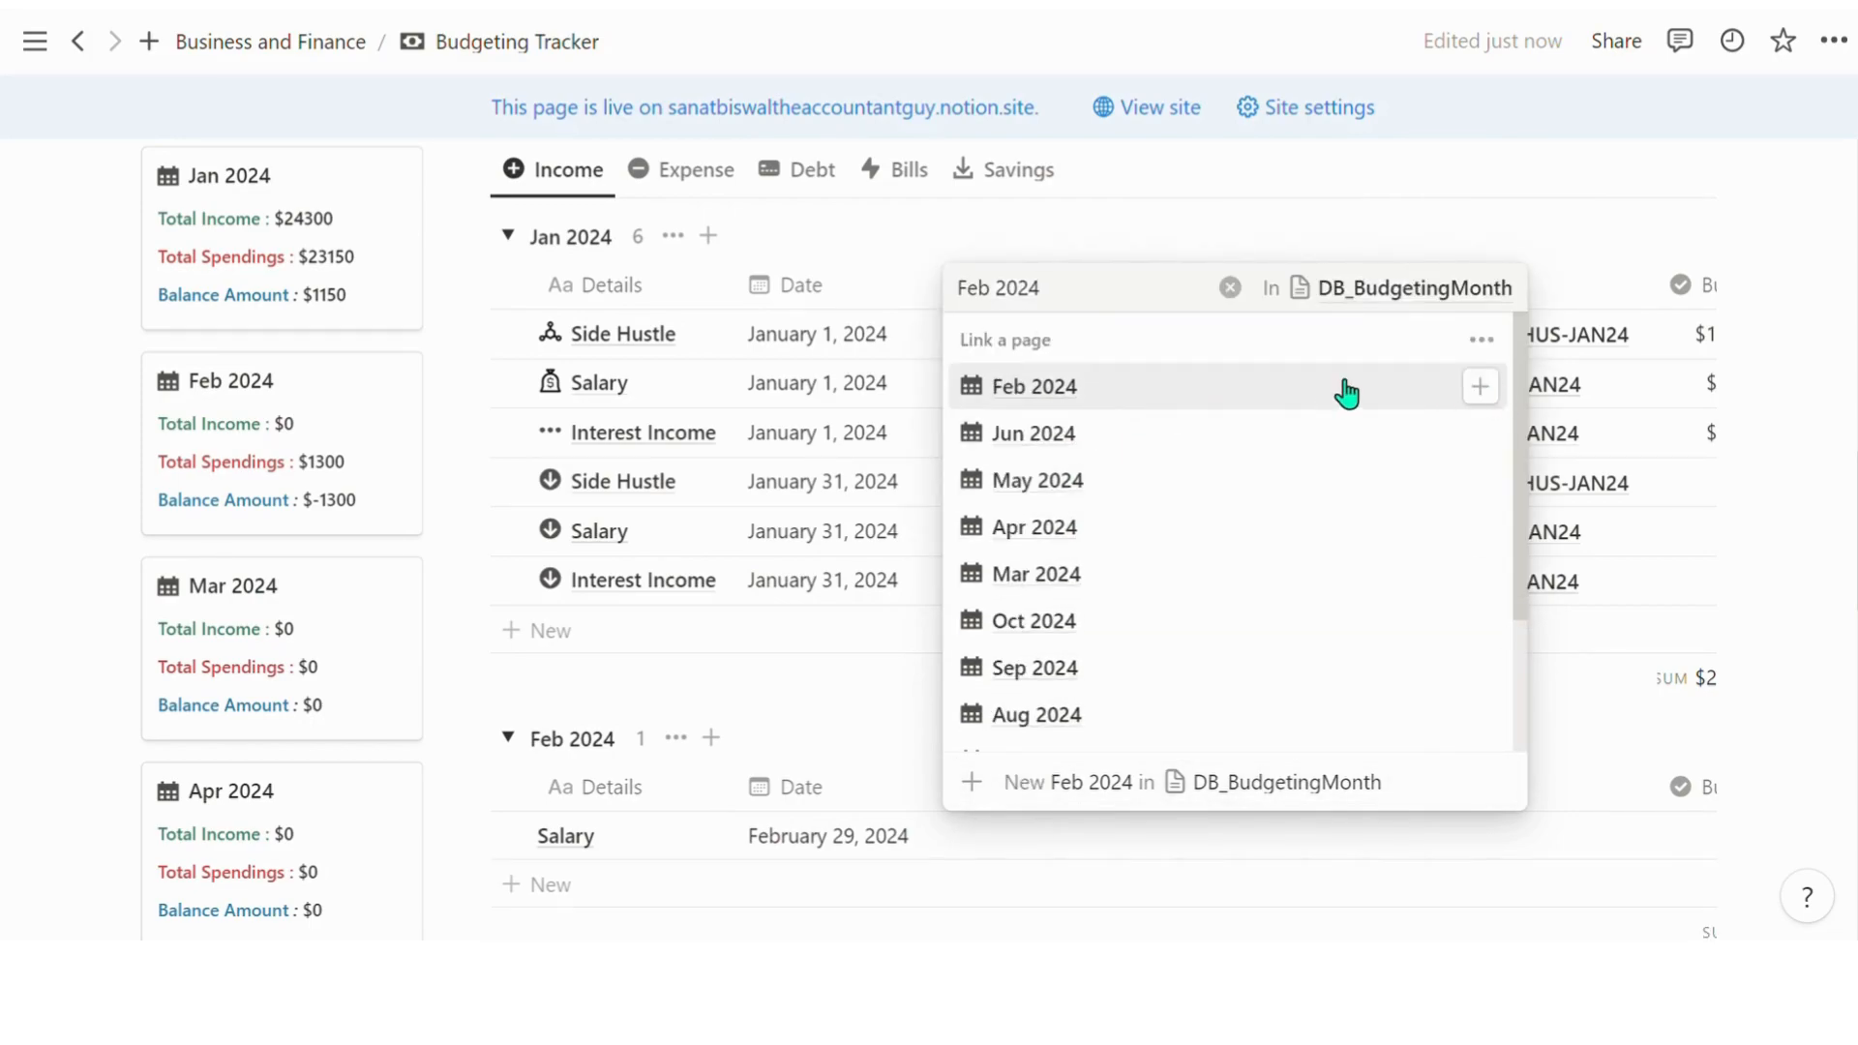
pyautogui.click(1481, 387)
pyautogui.click(1232, 867)
# Set the February Salary income entry's year to 2024 and its category to Salary
pyautogui.click(1190, 856)
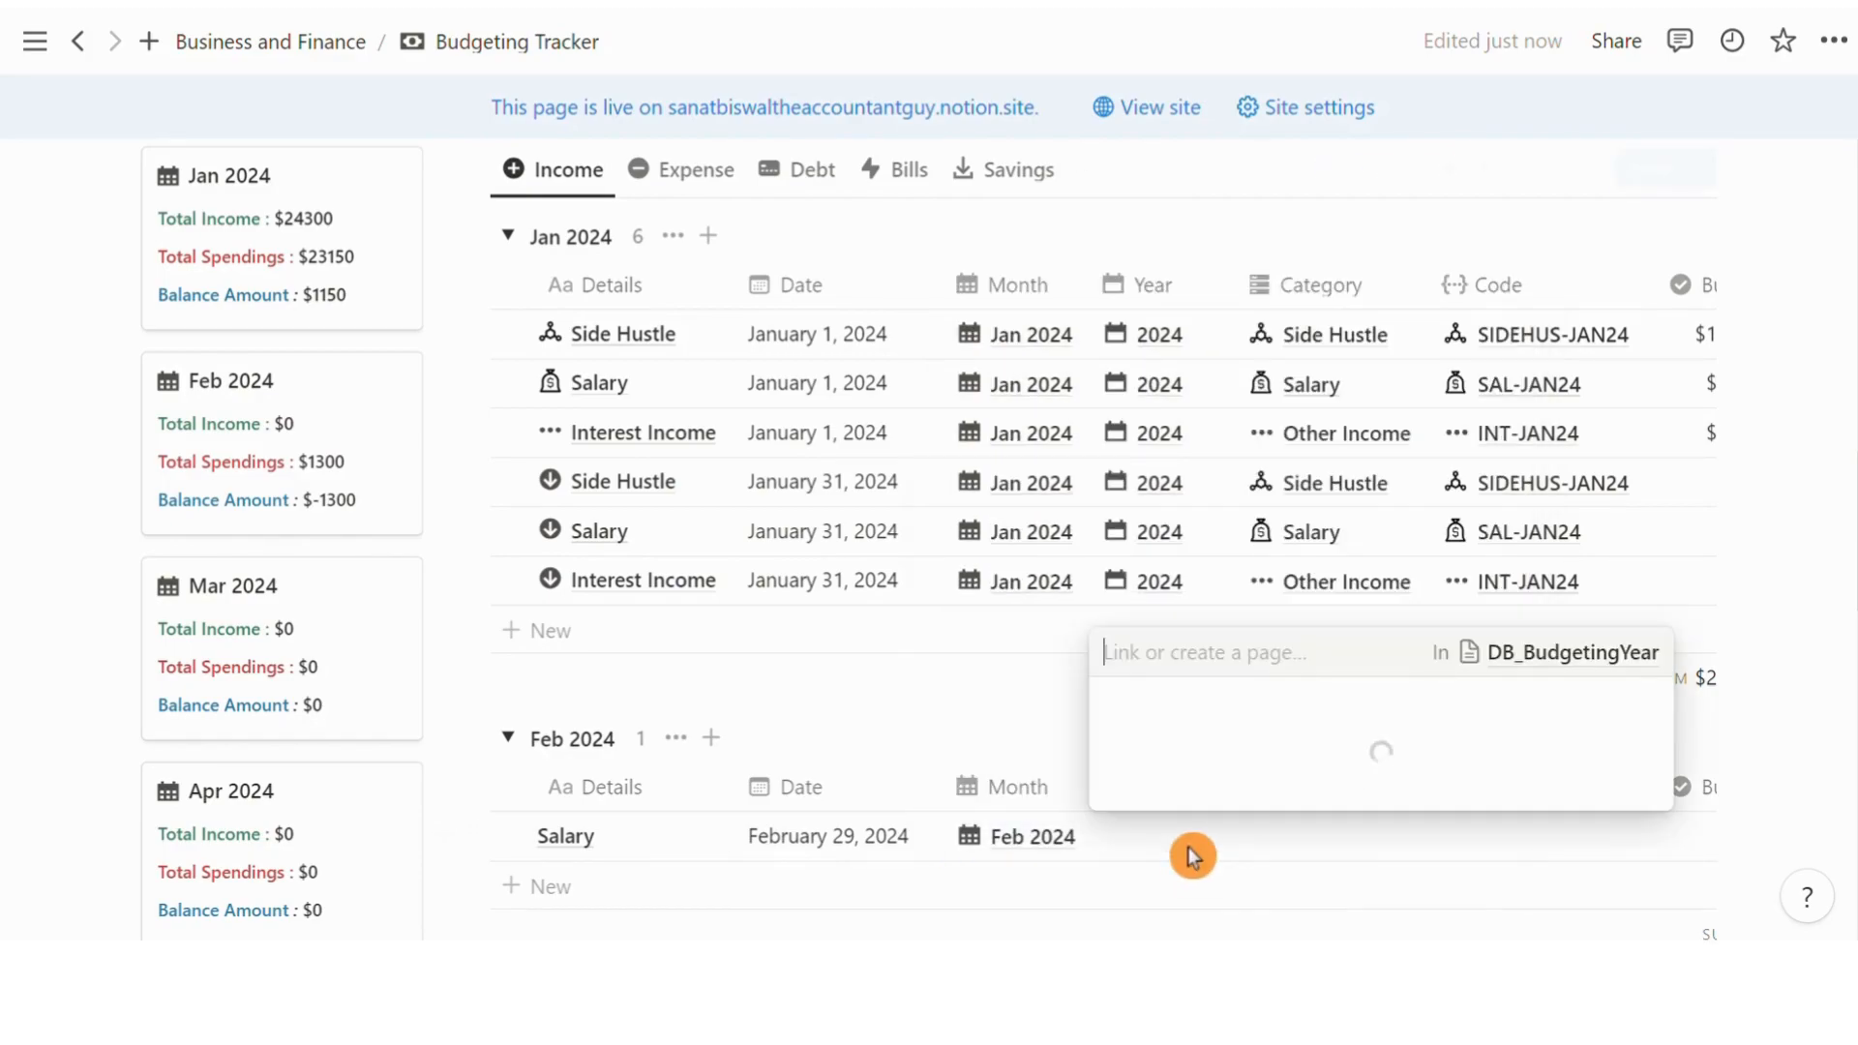
pyautogui.write('2024')
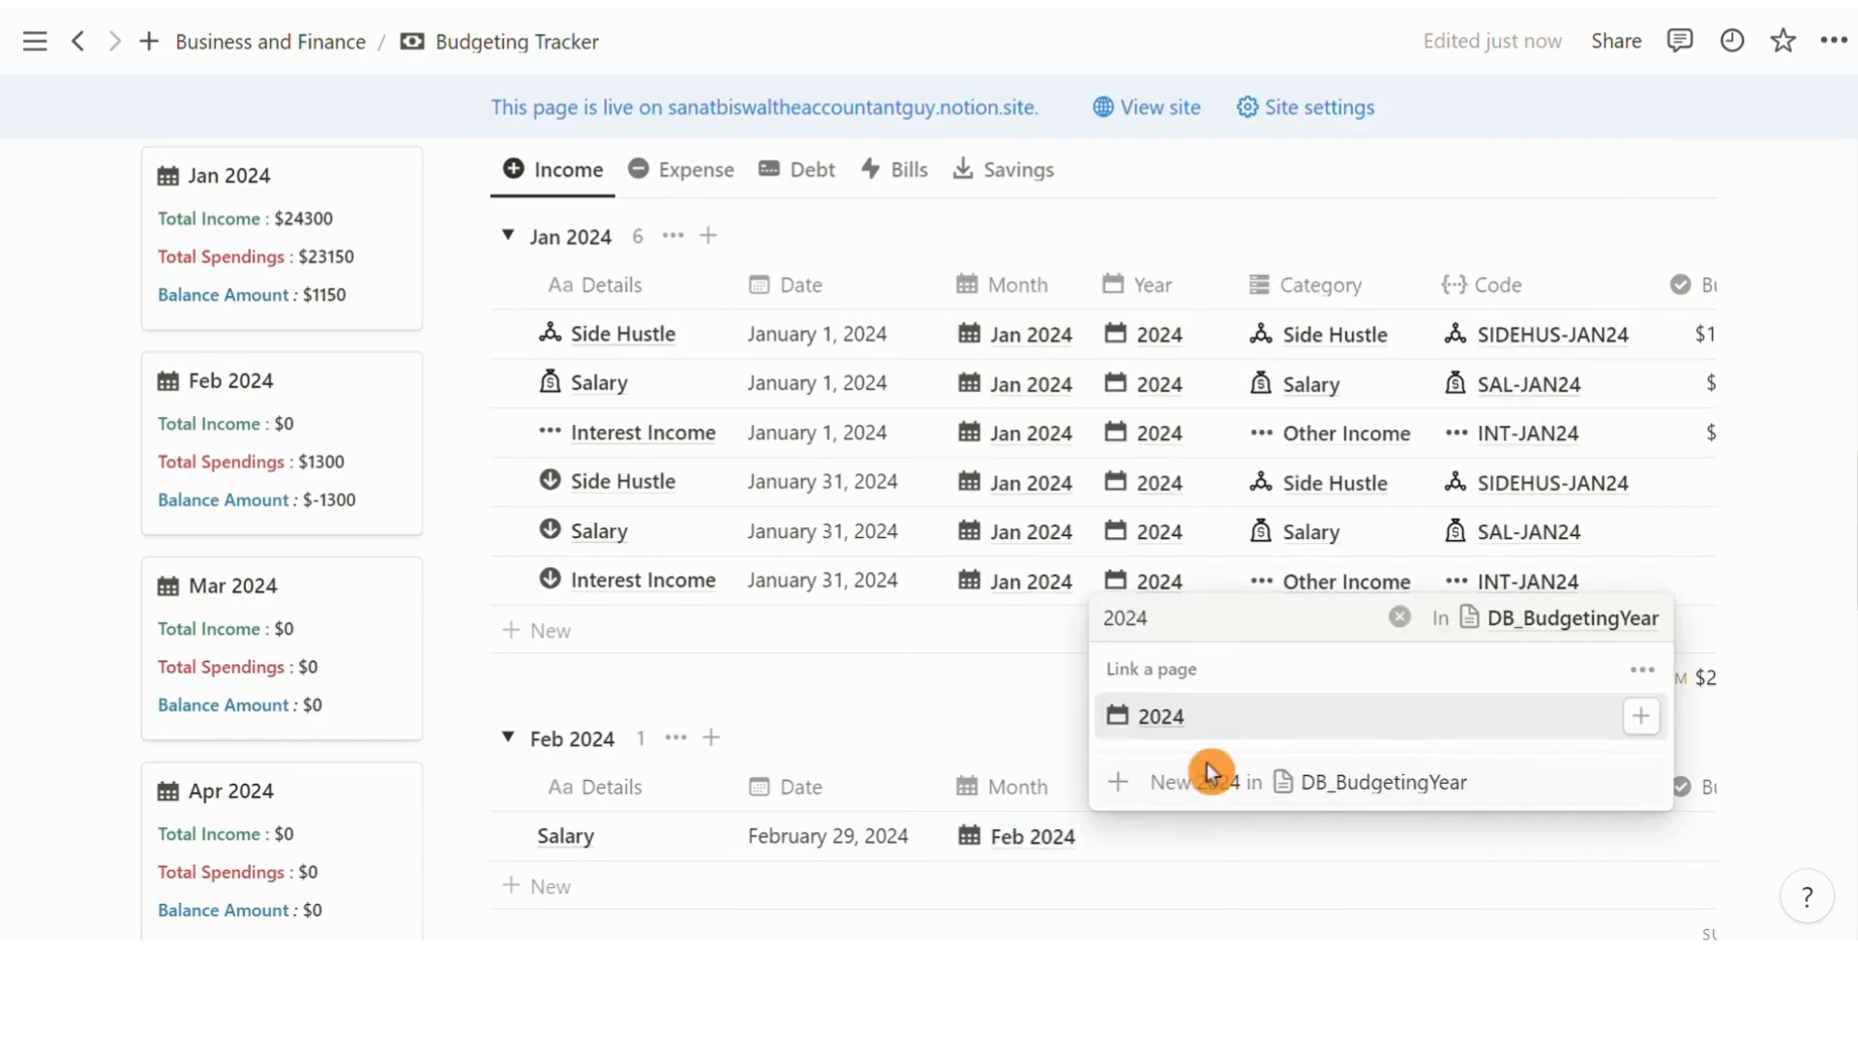
pyautogui.click(1203, 721)
pyautogui.press('Right')
pyautogui.press('Return')
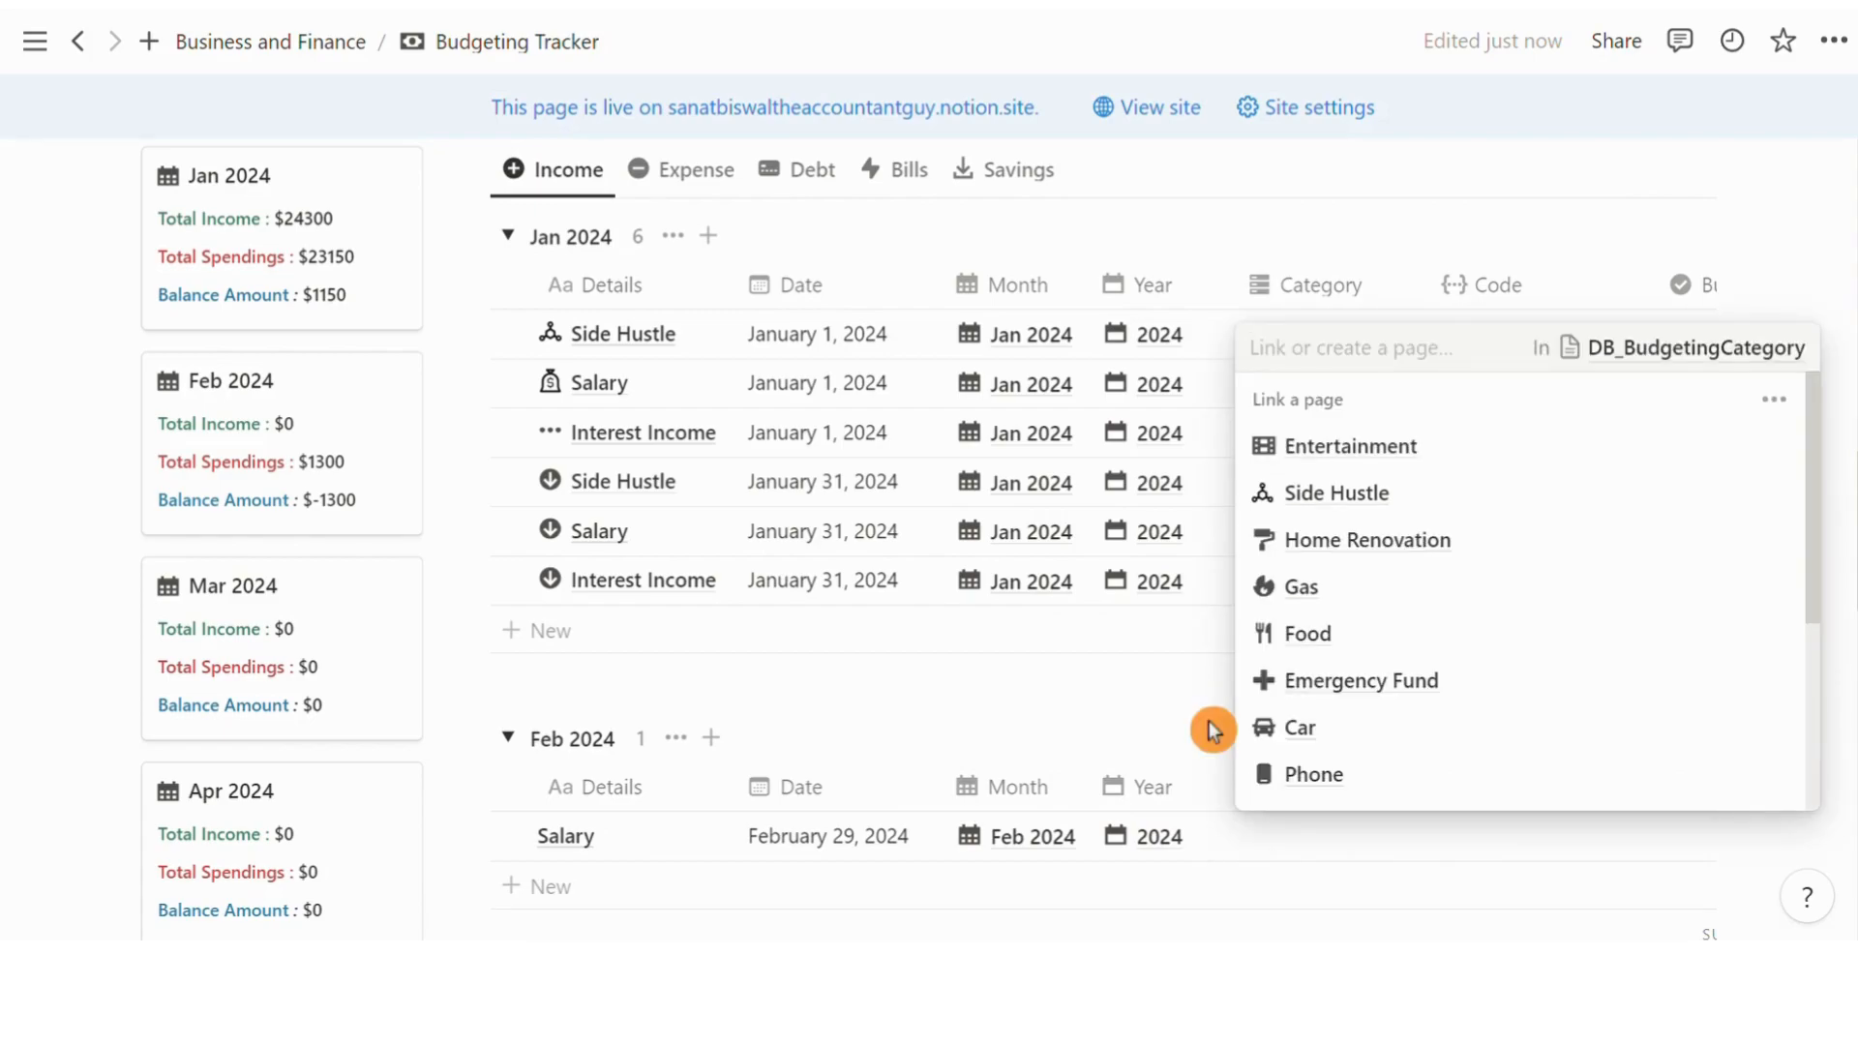
pyautogui.write('Sala')
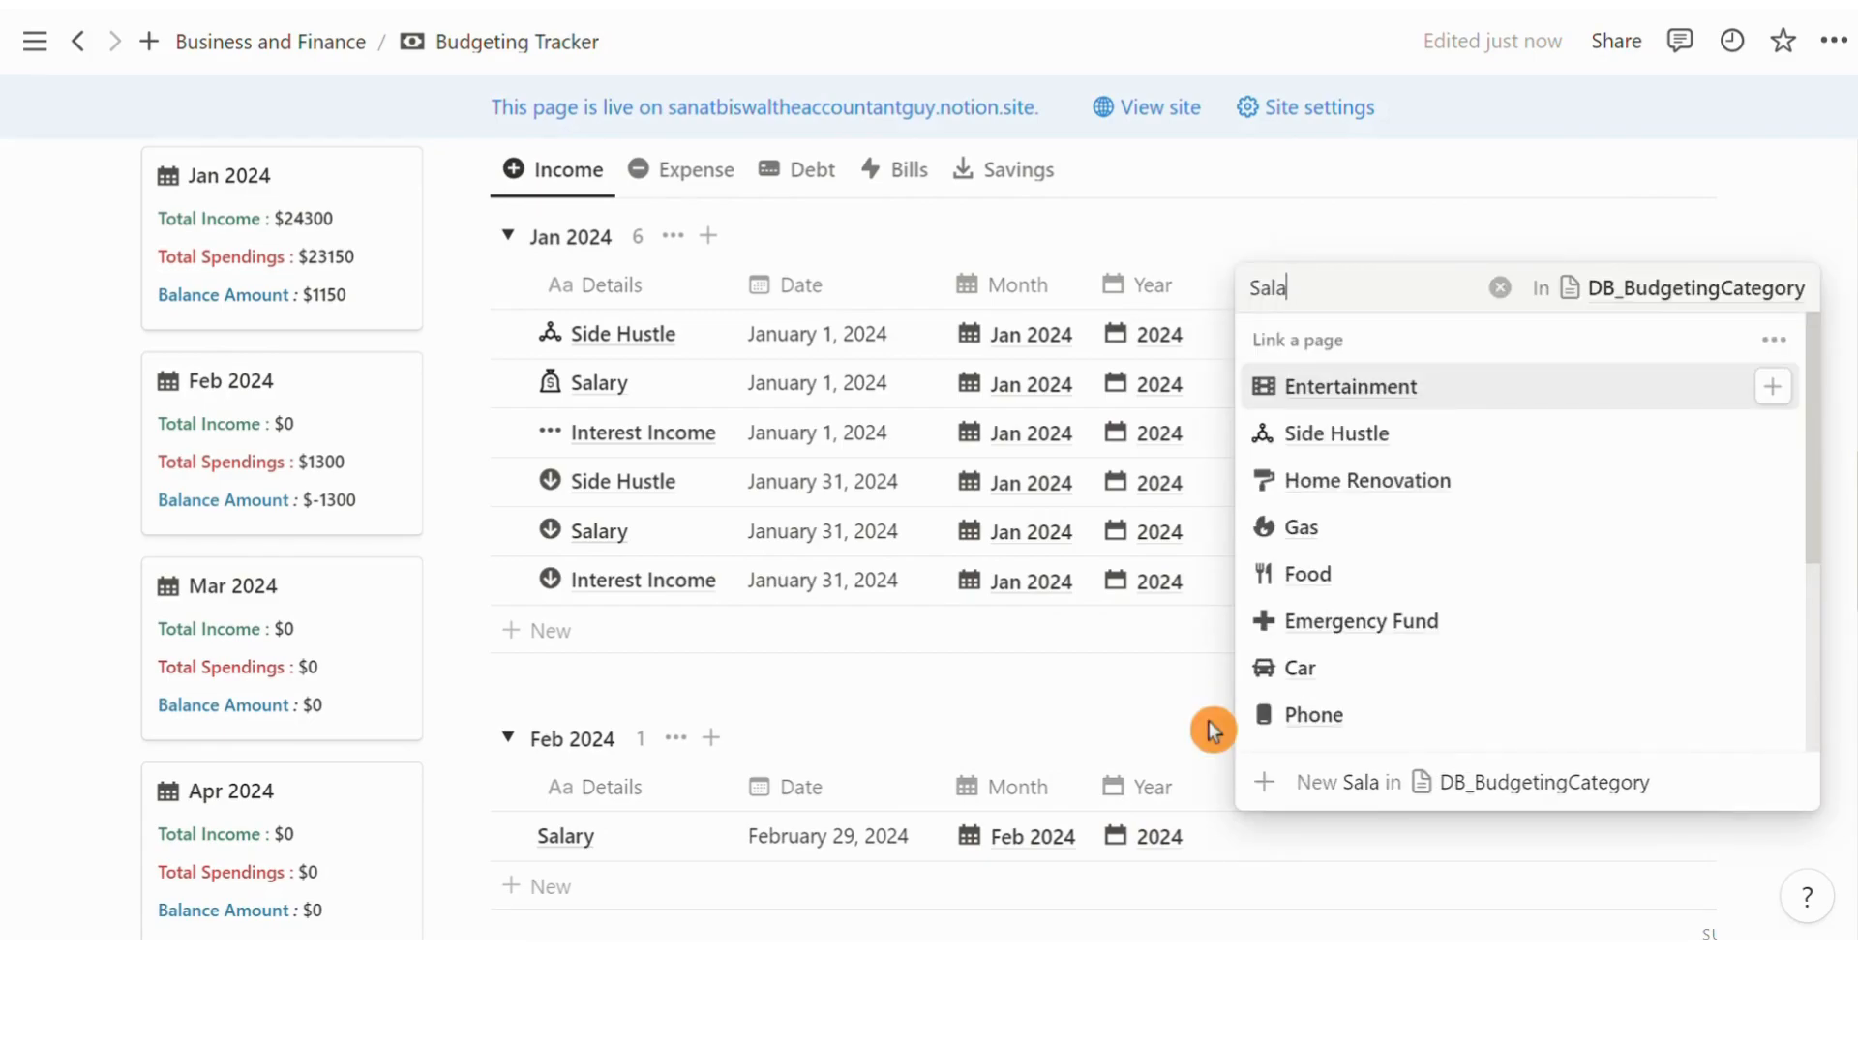
pyautogui.click(1355, 721)
pyautogui.press('Escape')
# Create the new budgeting code SAL-FEB24 and link it to the February Salary income entry
pyautogui.press('Right')
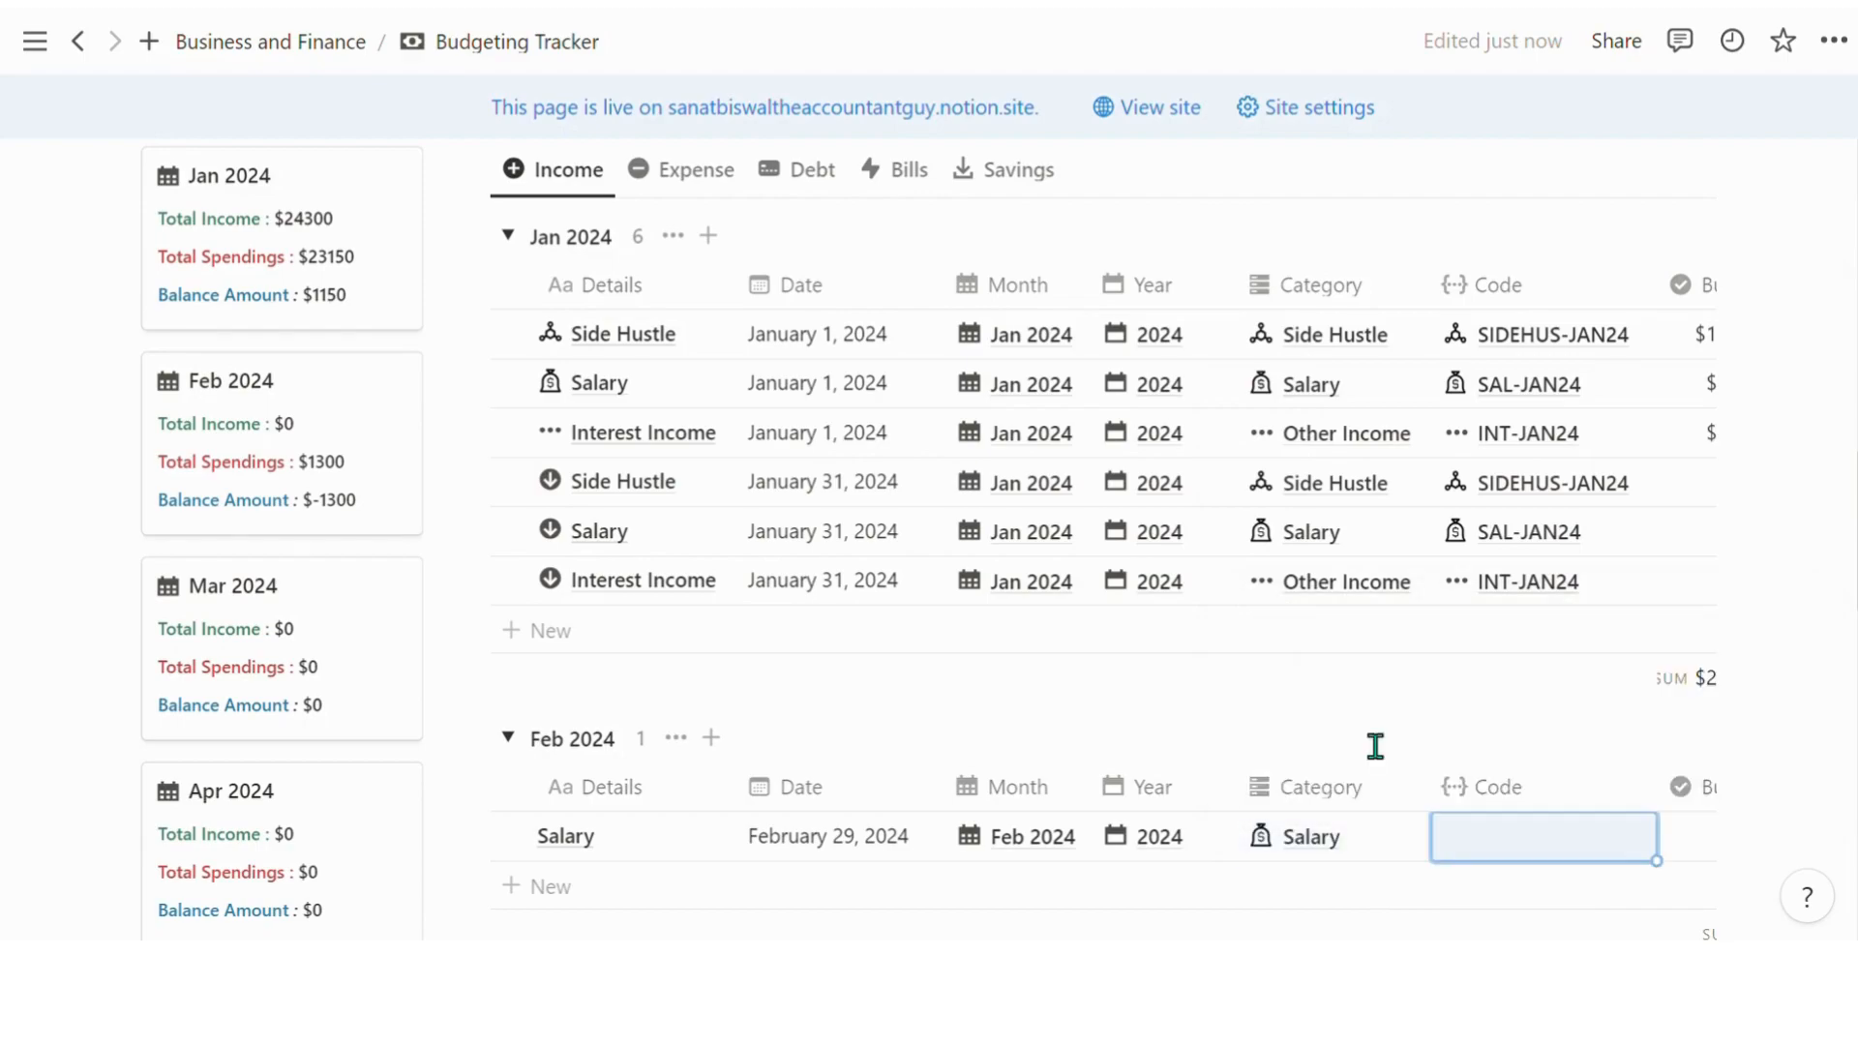
pyautogui.press('Return')
pyautogui.write('SAL')
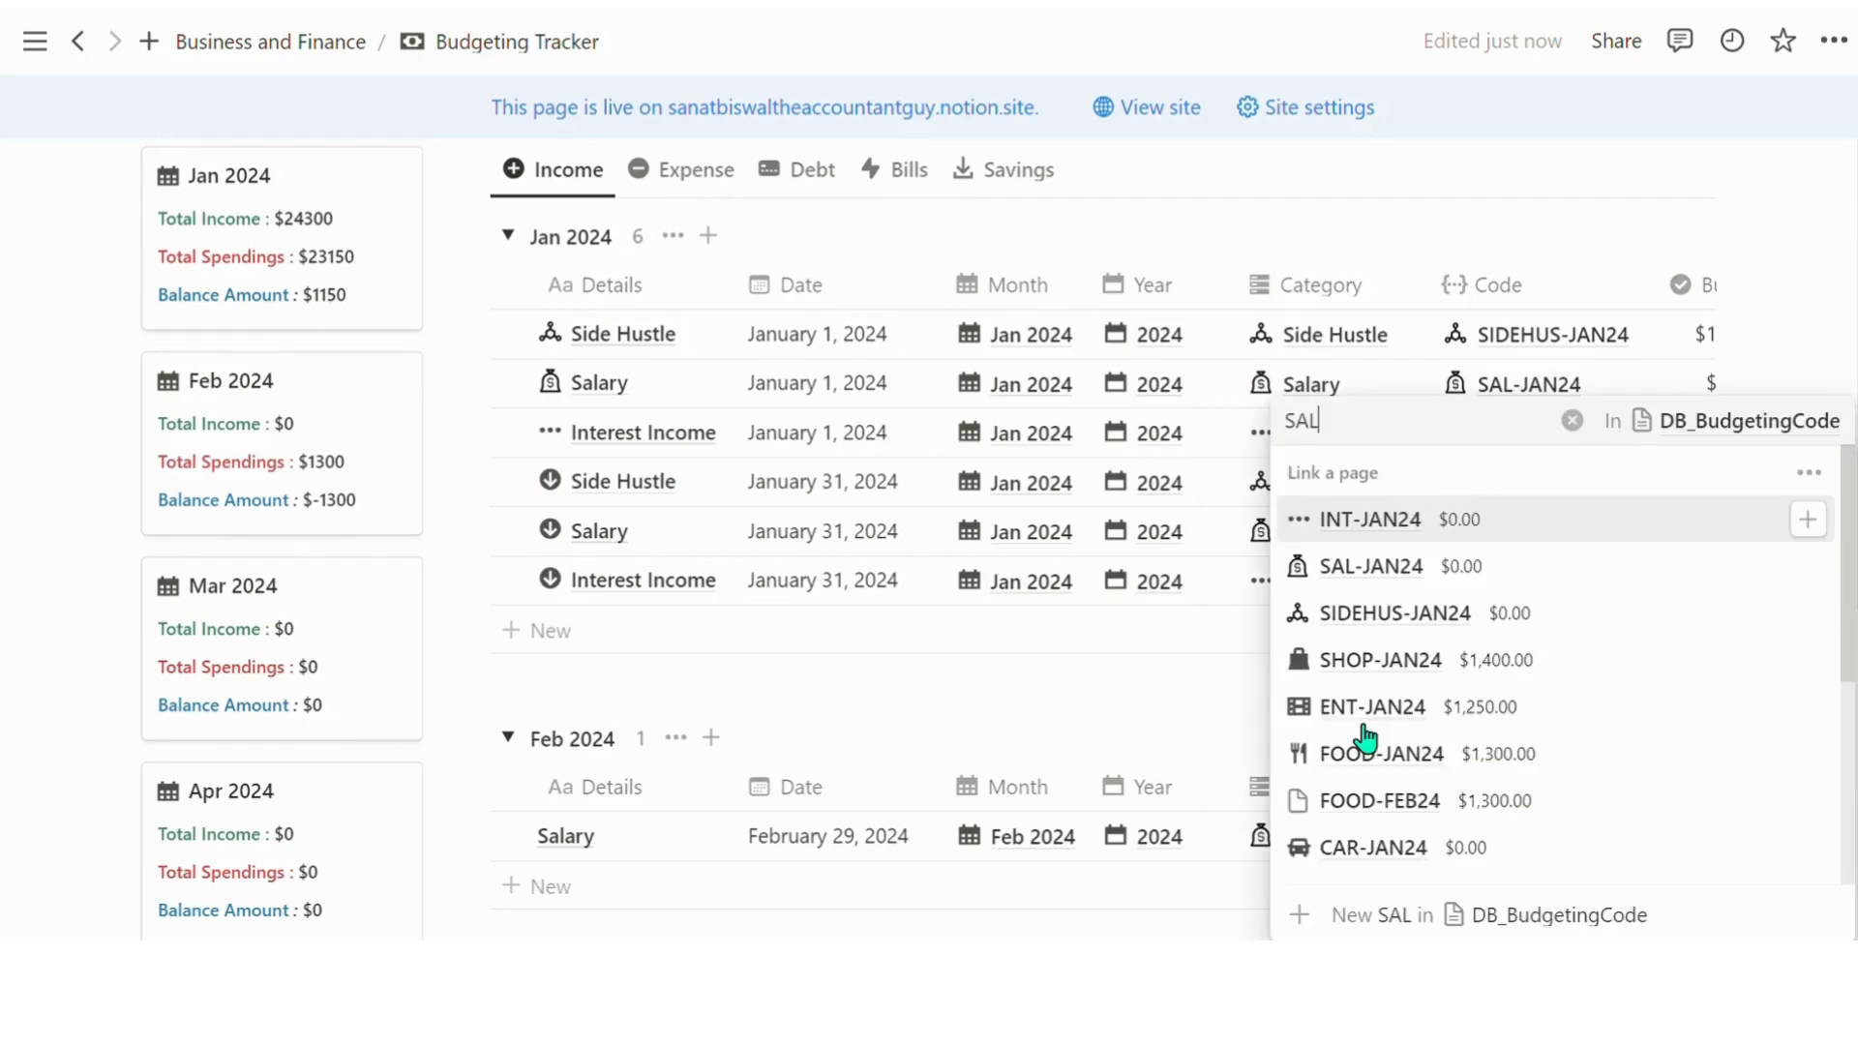
pyautogui.write('-FEB24')
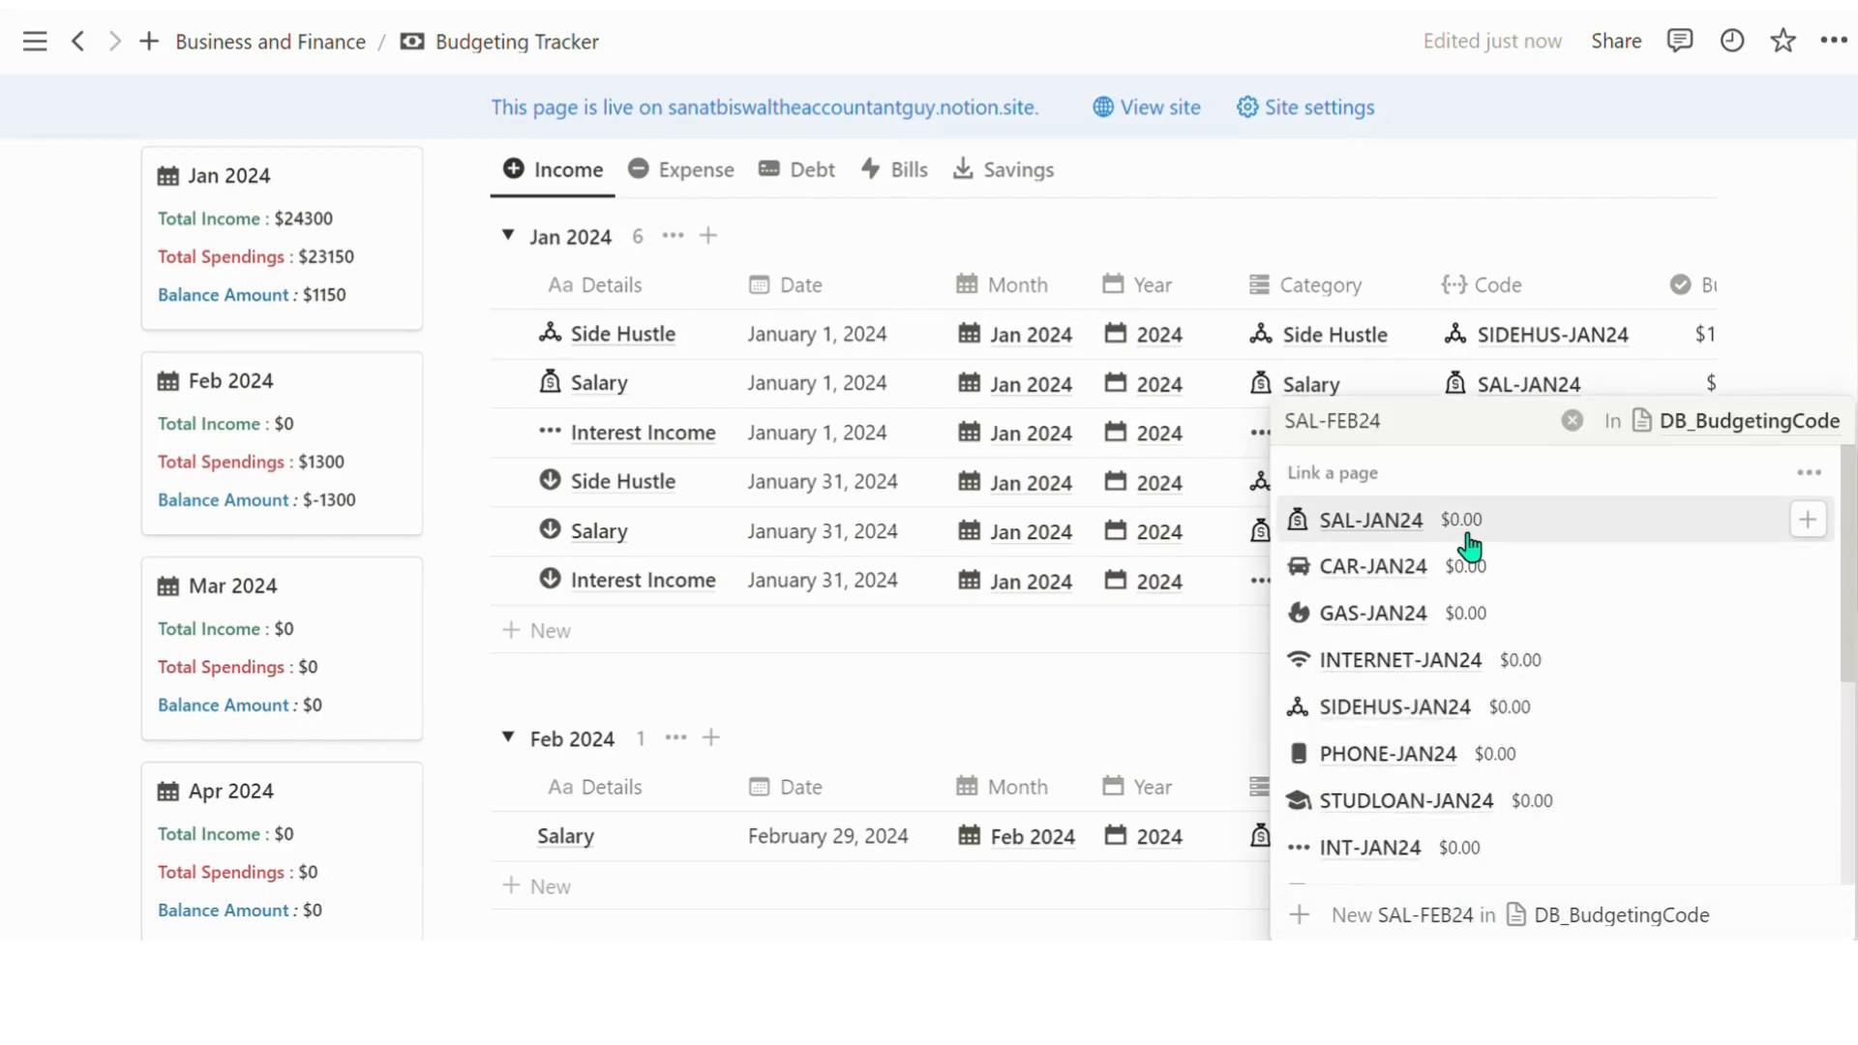
pyautogui.click(1441, 914)
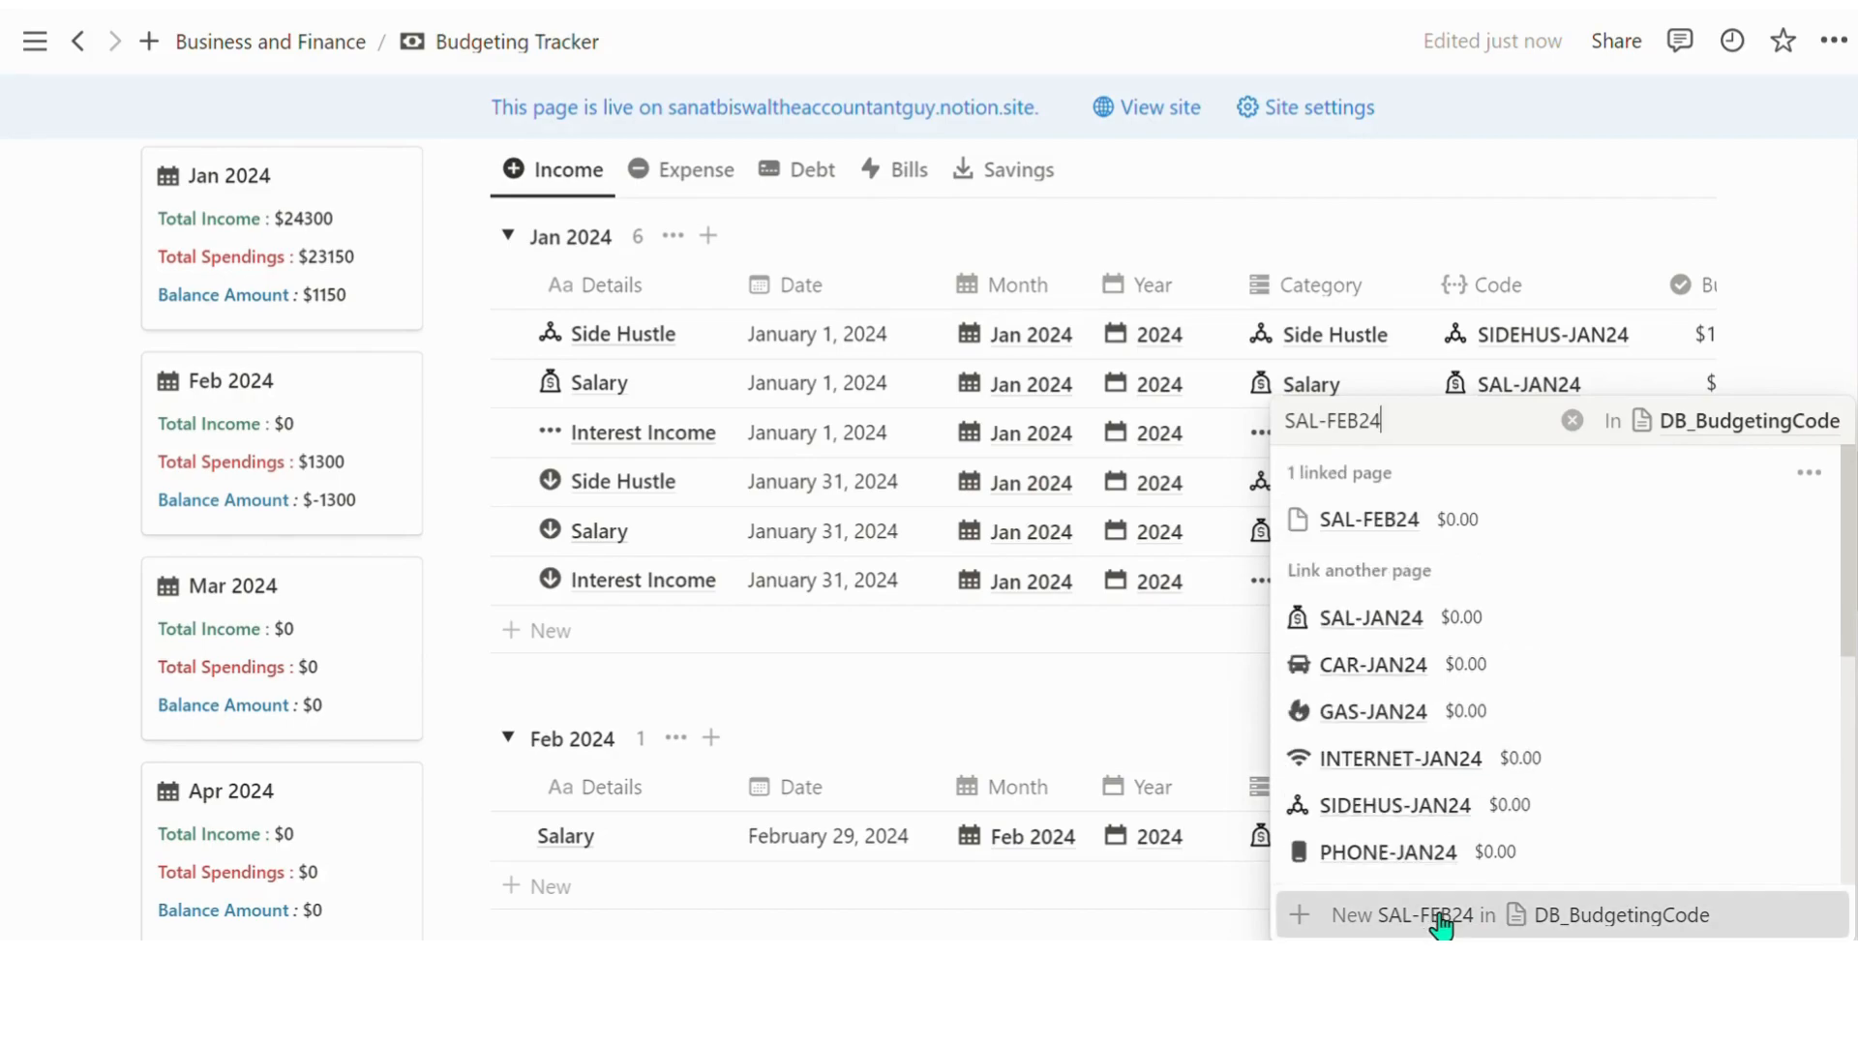
pyautogui.press('Escape')
# Set the income amount of the February Salary entry to $14,000
pyautogui.press('Right')
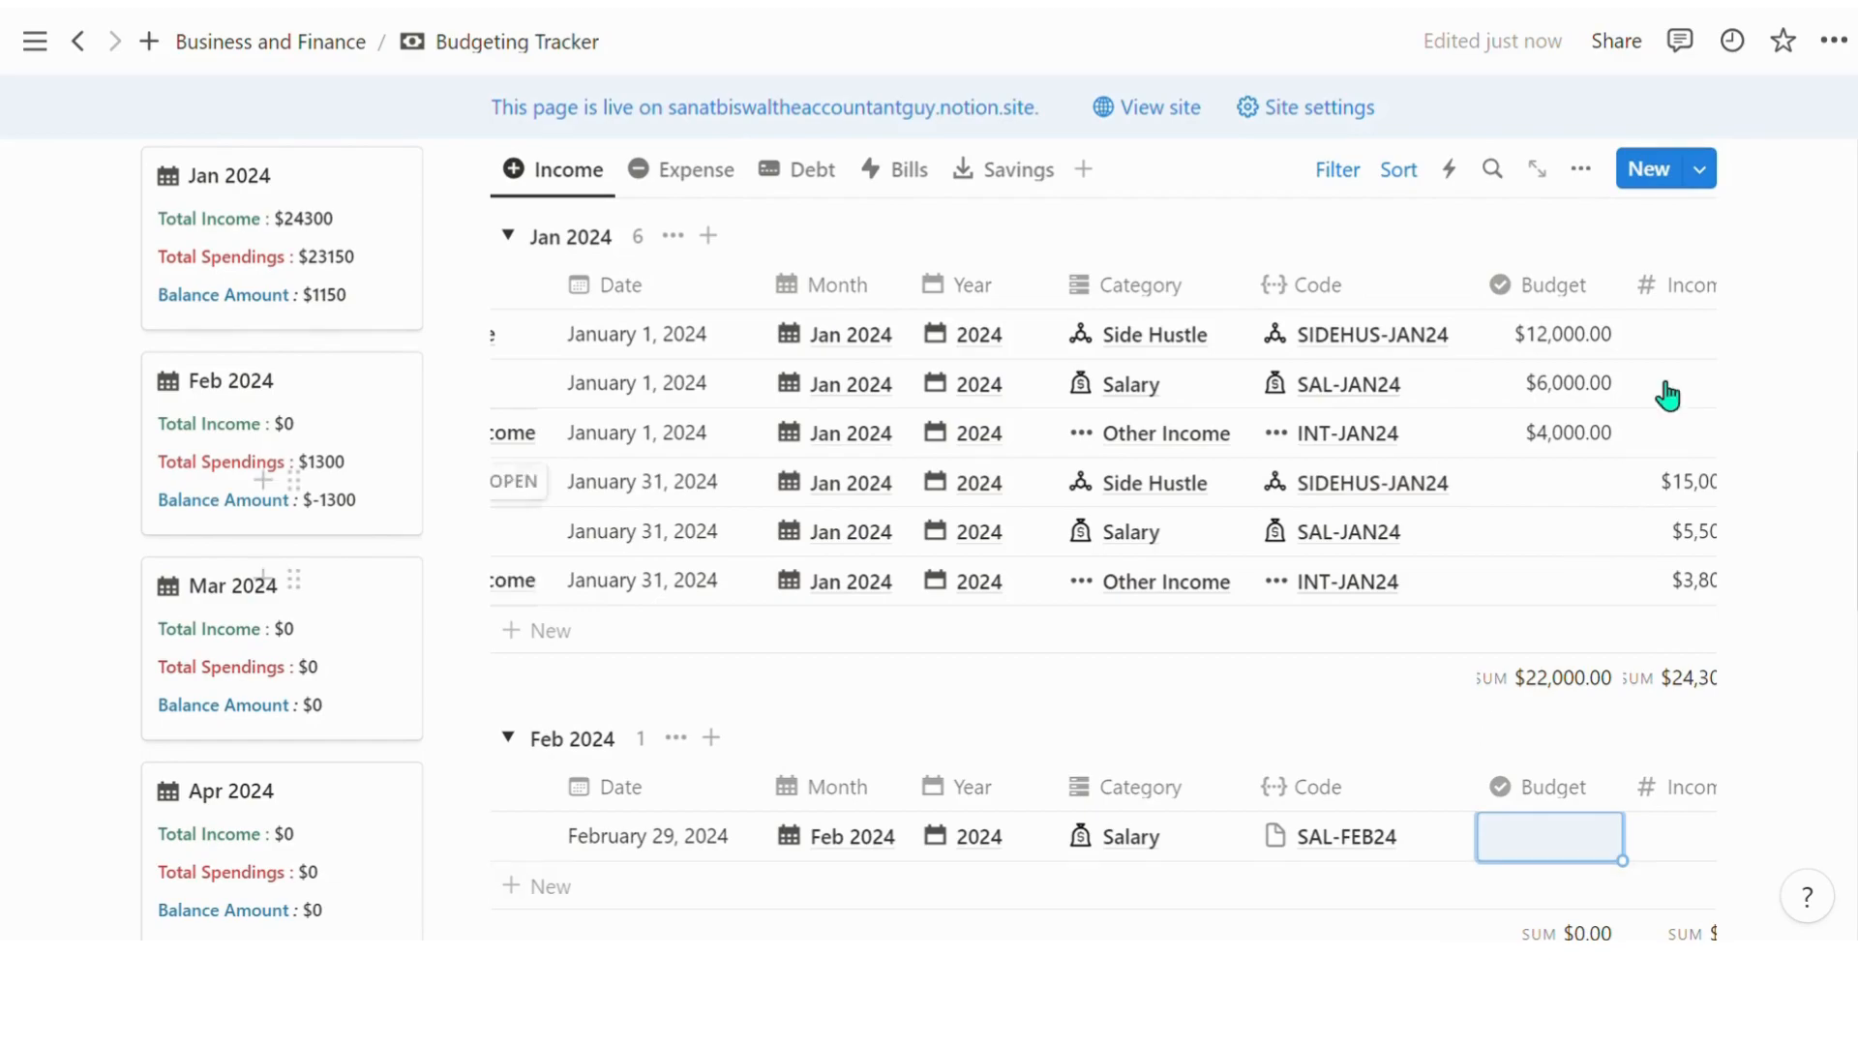
pyautogui.hscroll(2, 1604, 416)
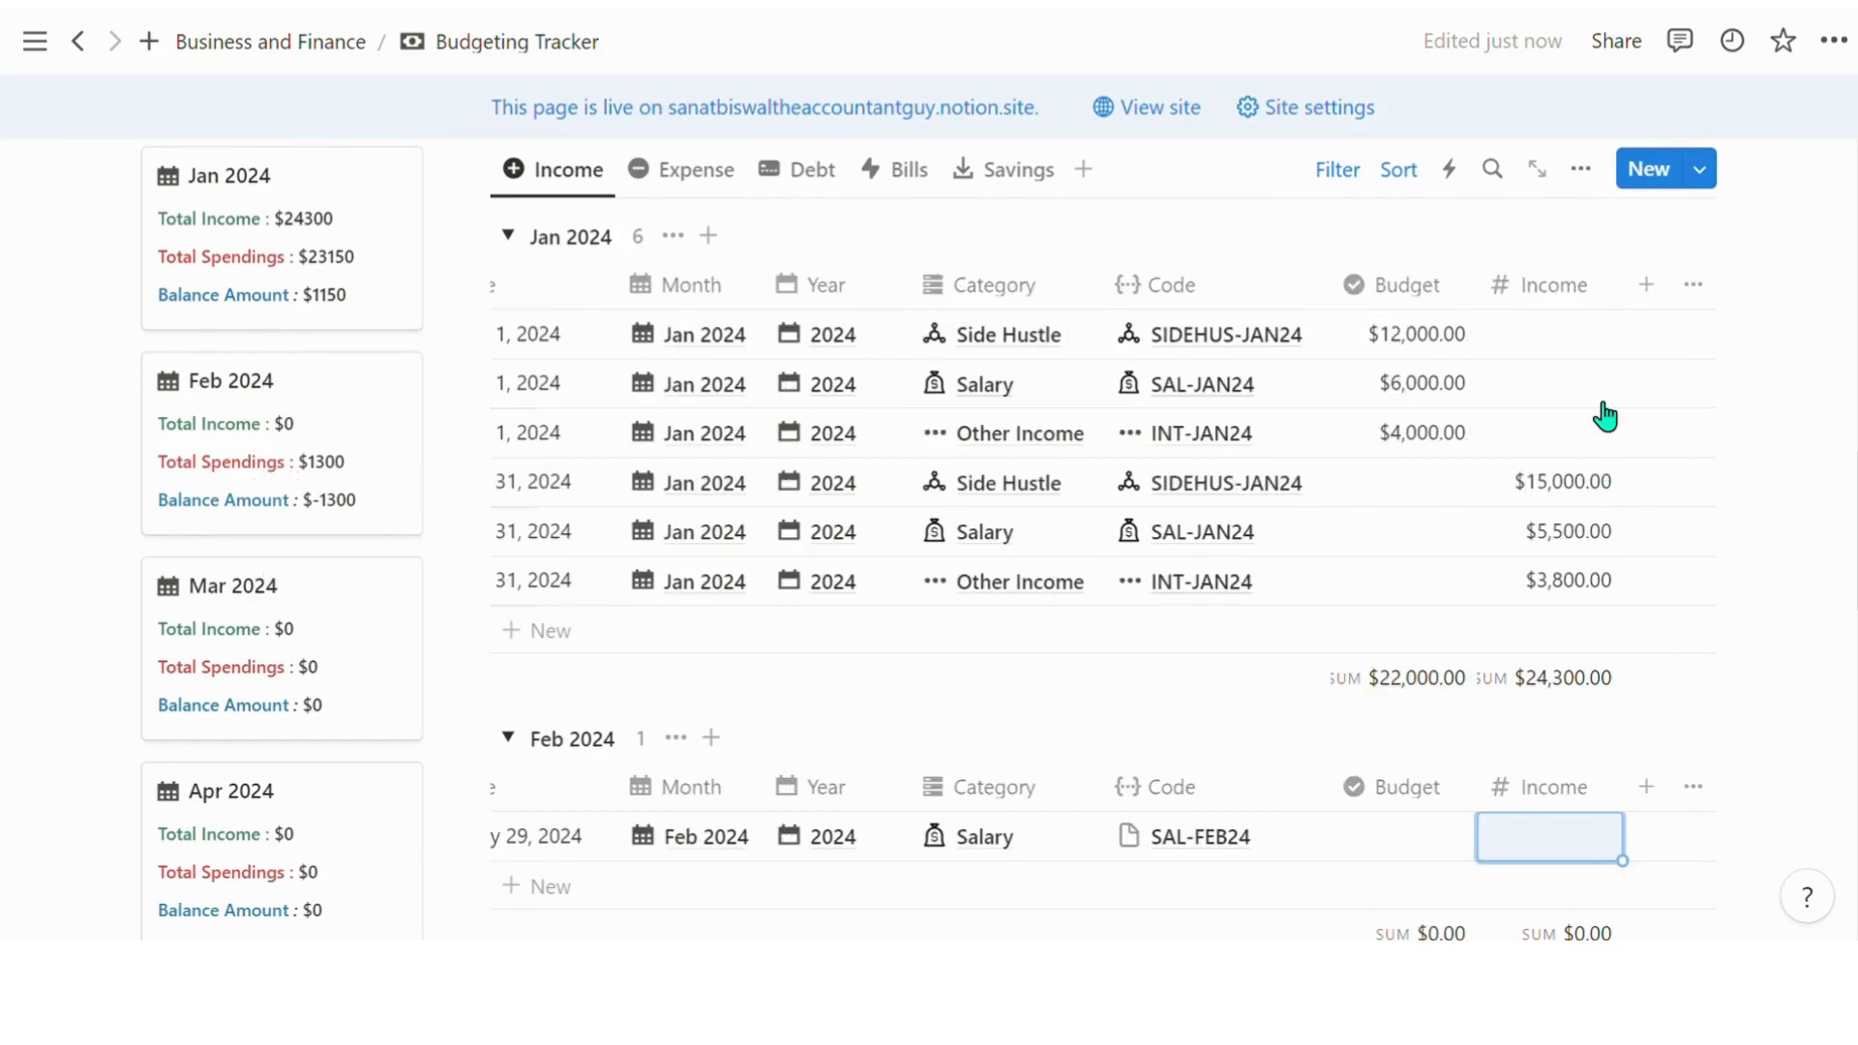
pyautogui.press('Return')
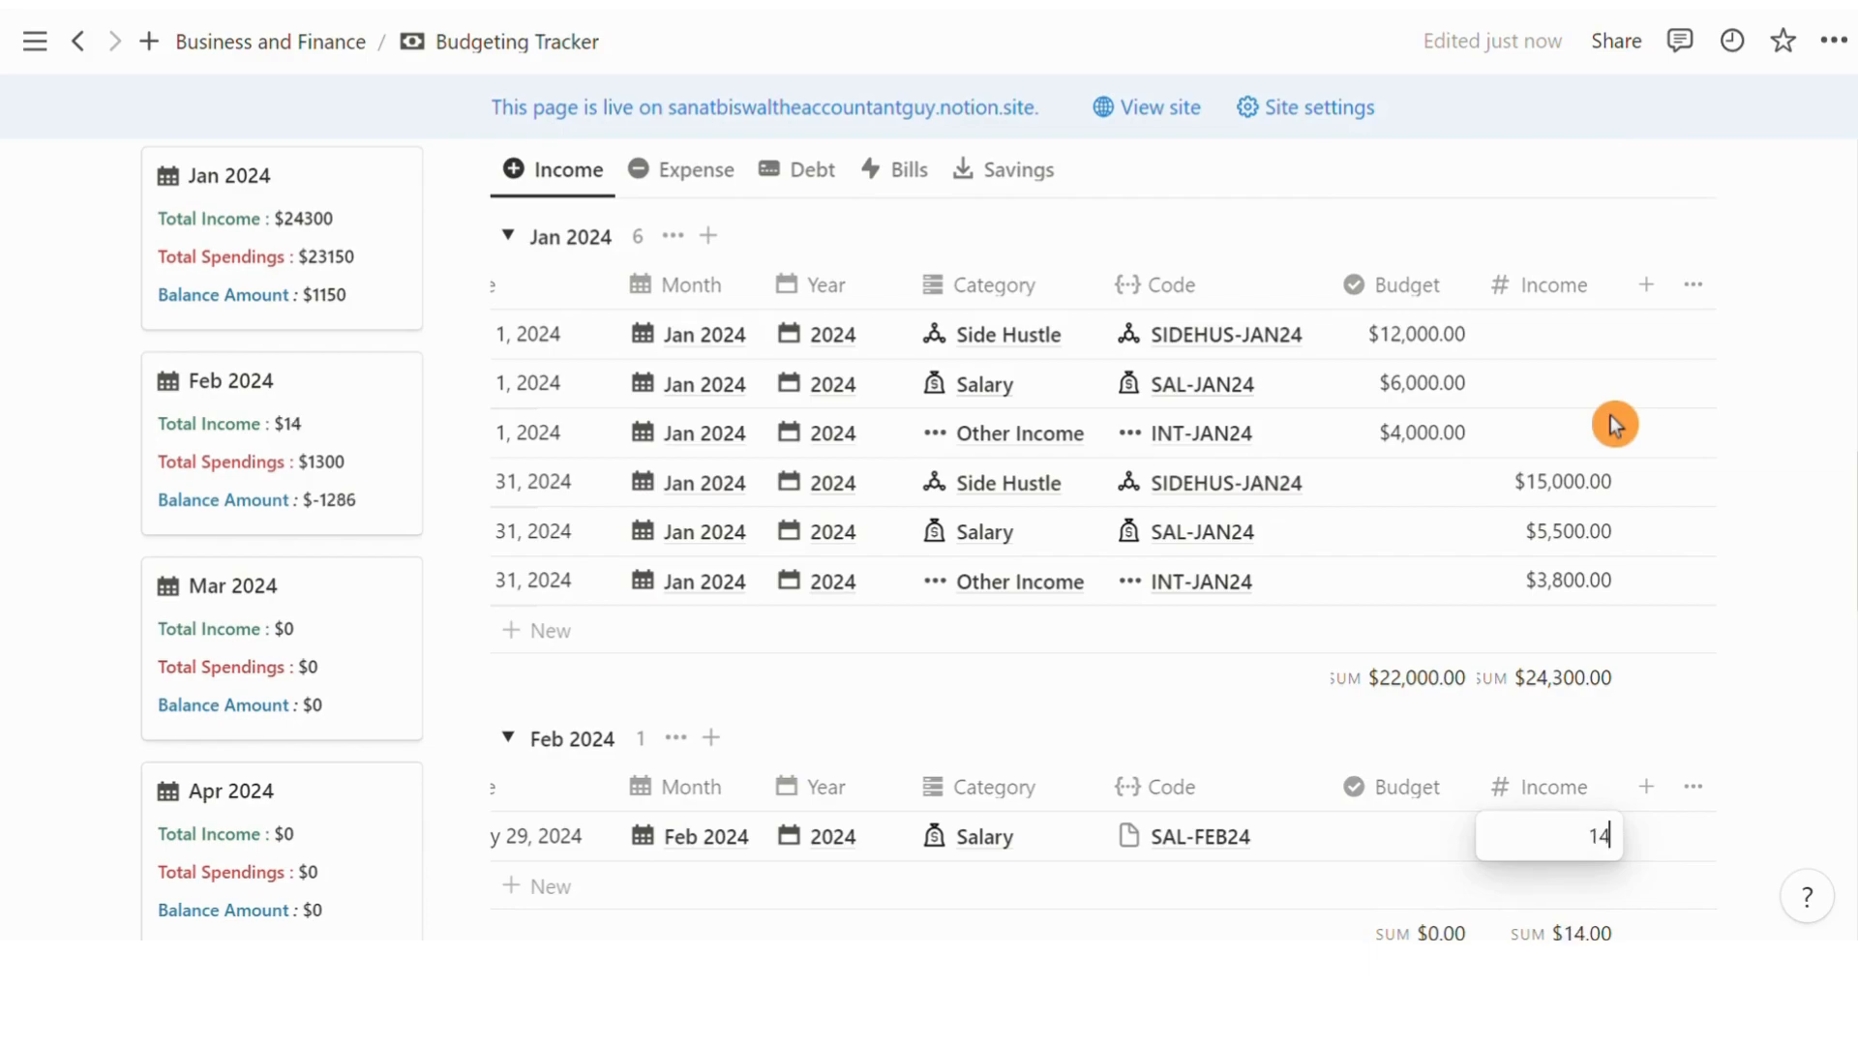
pyautogui.write('0')
pyautogui.press('Return')
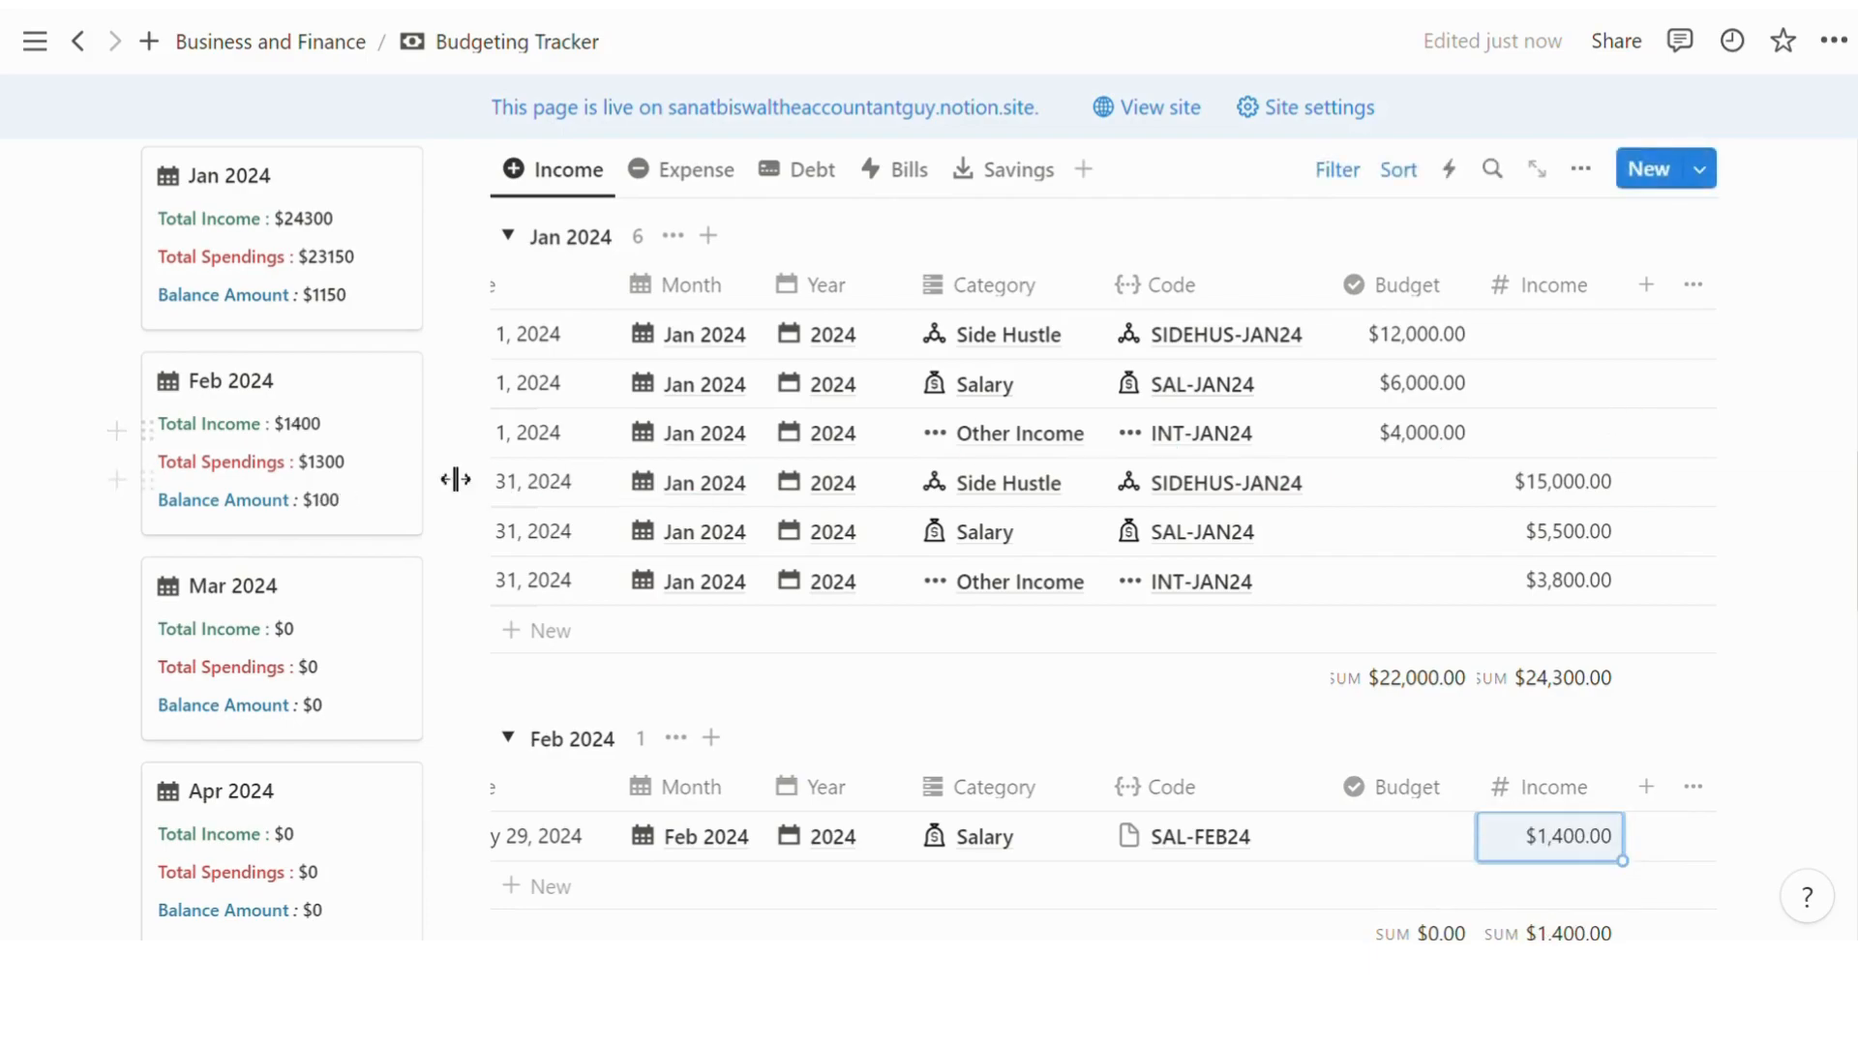
pyautogui.click(295, 450)
pyautogui.write('14000')
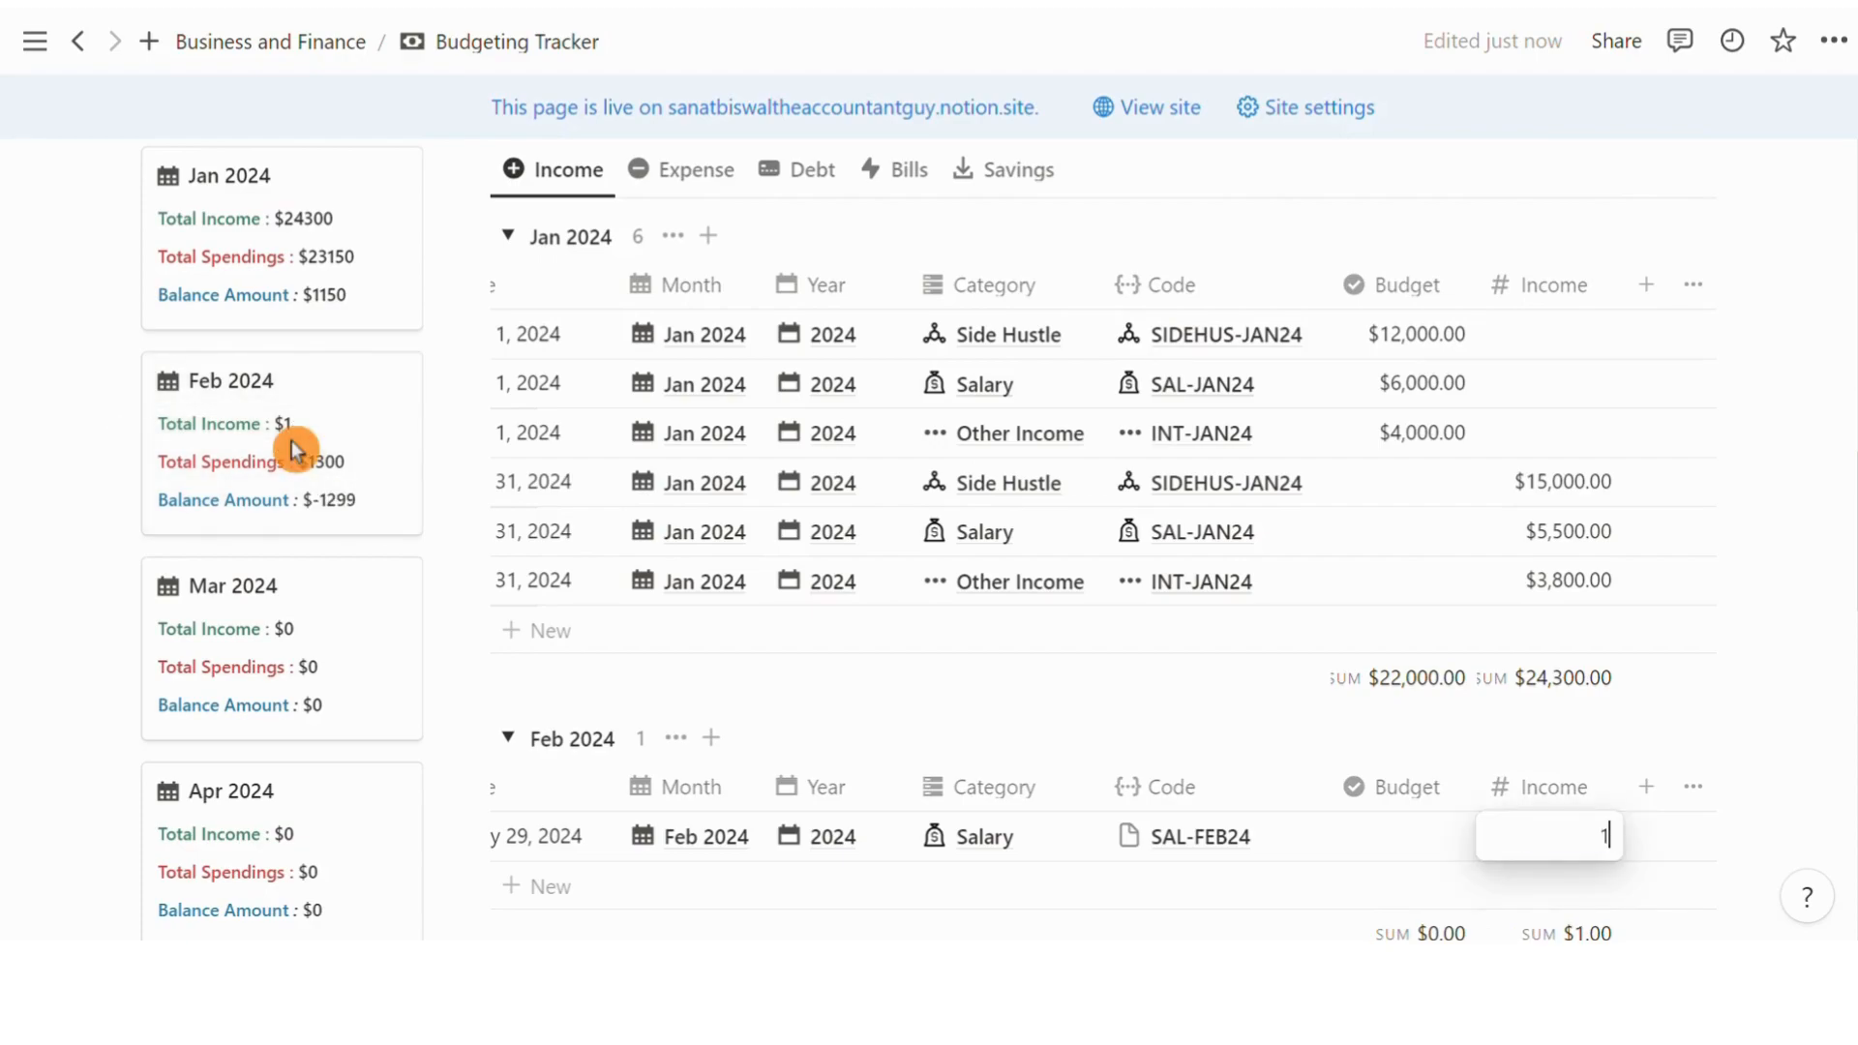
pyautogui.press('Return')
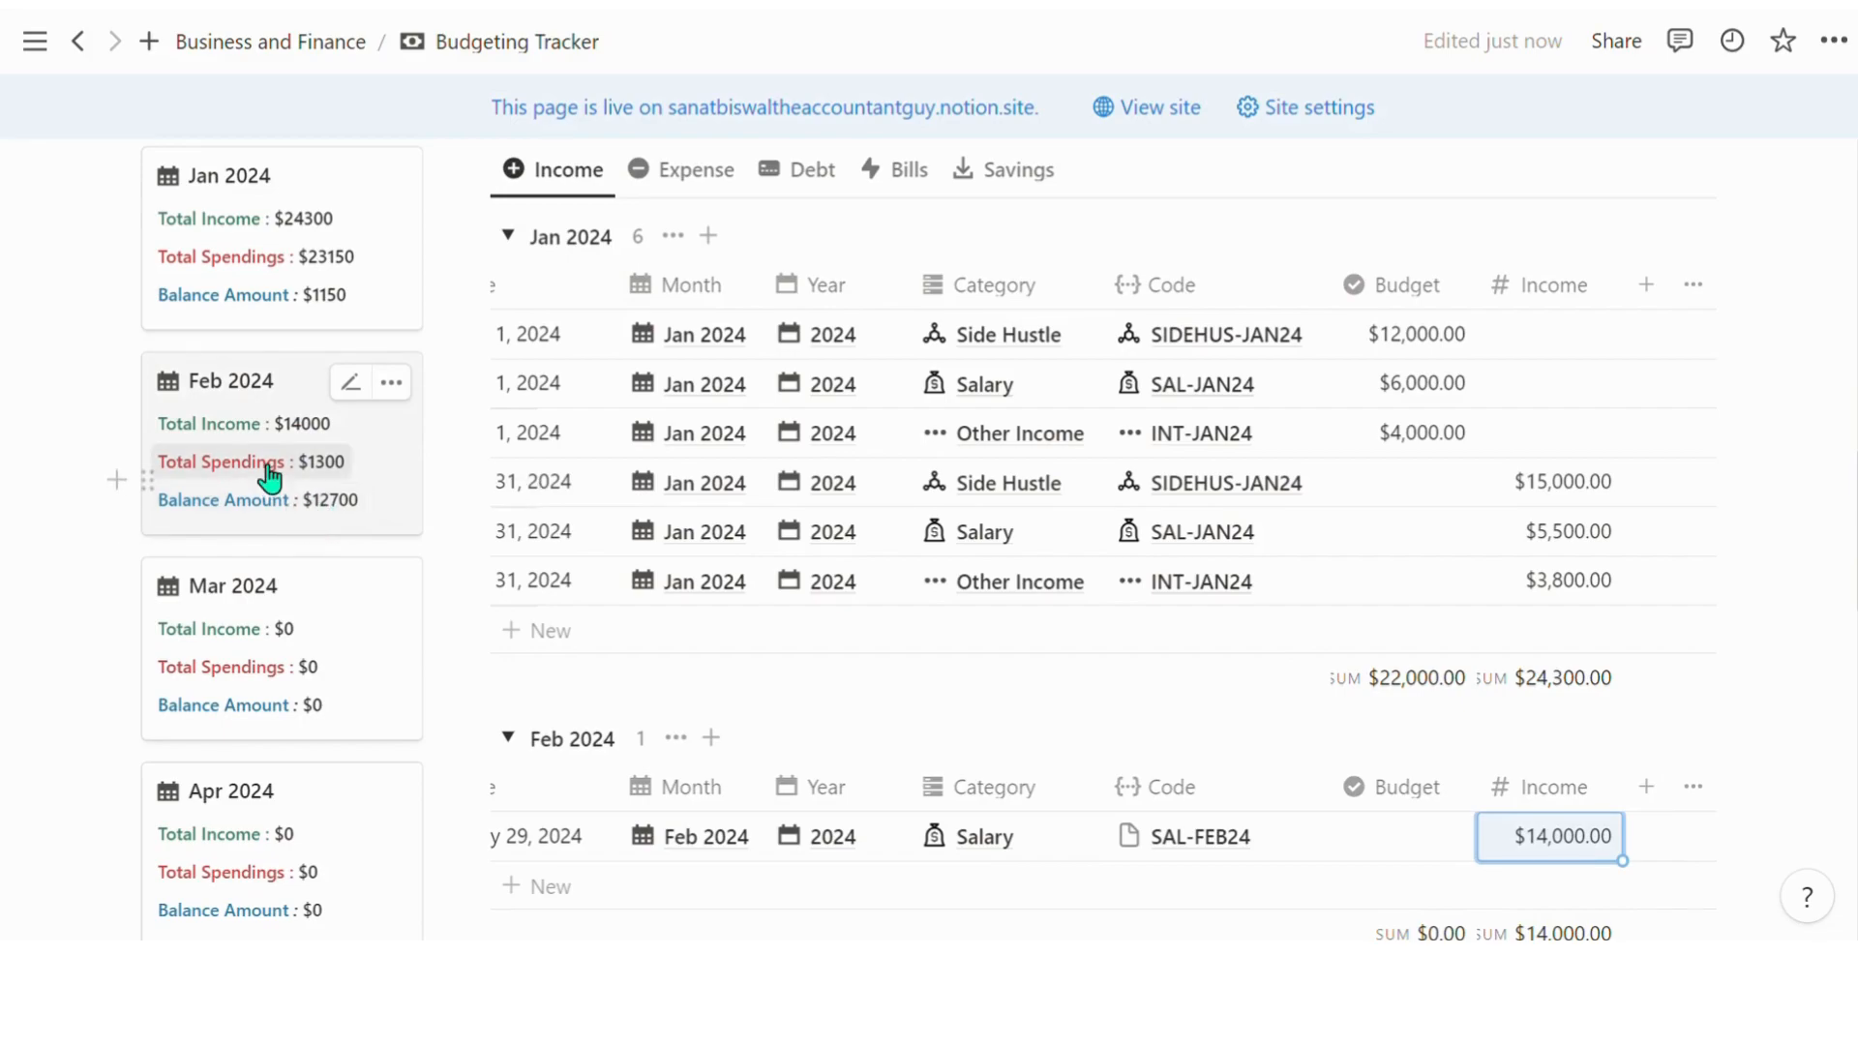
# Look through the Expense, Debt, Bills and Savings tables, return to Income and review the monthly Funds Balance cards
pyautogui.click(688, 179)
pyautogui.click(795, 176)
pyautogui.click(876, 177)
pyautogui.click(989, 176)
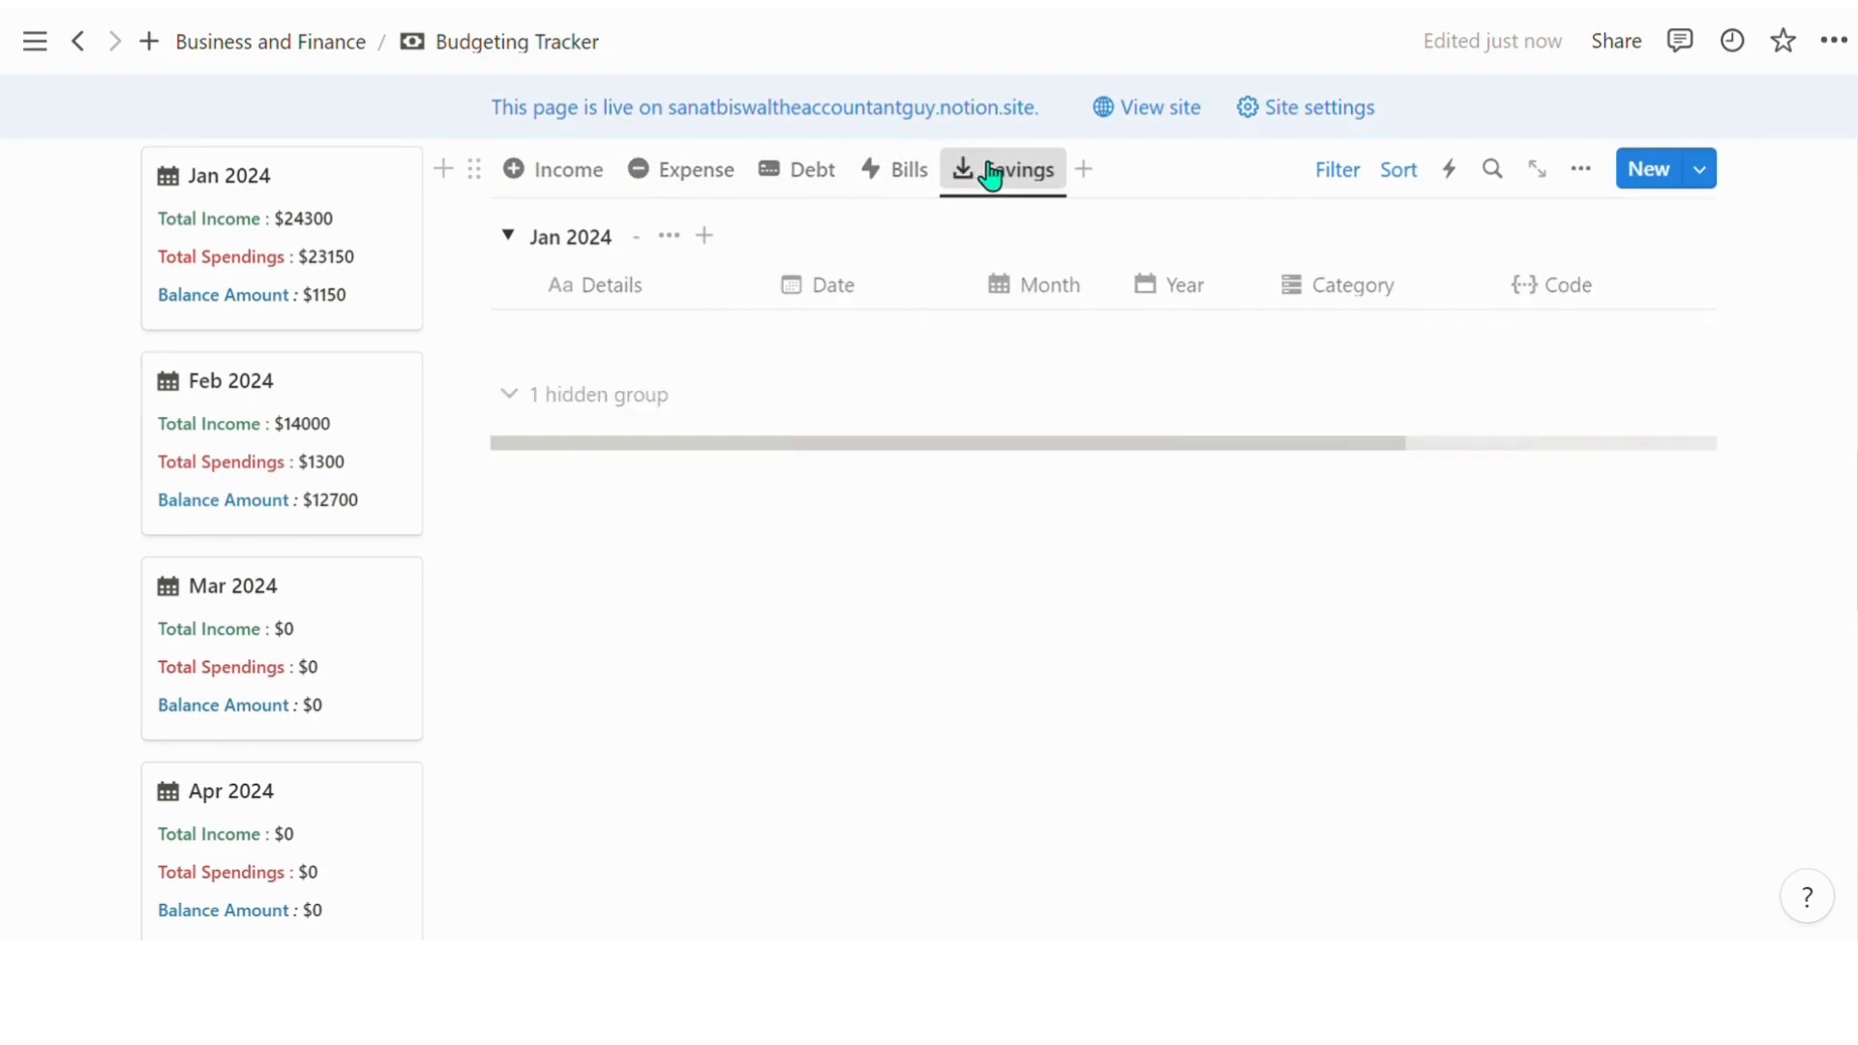
pyautogui.click(553, 170)
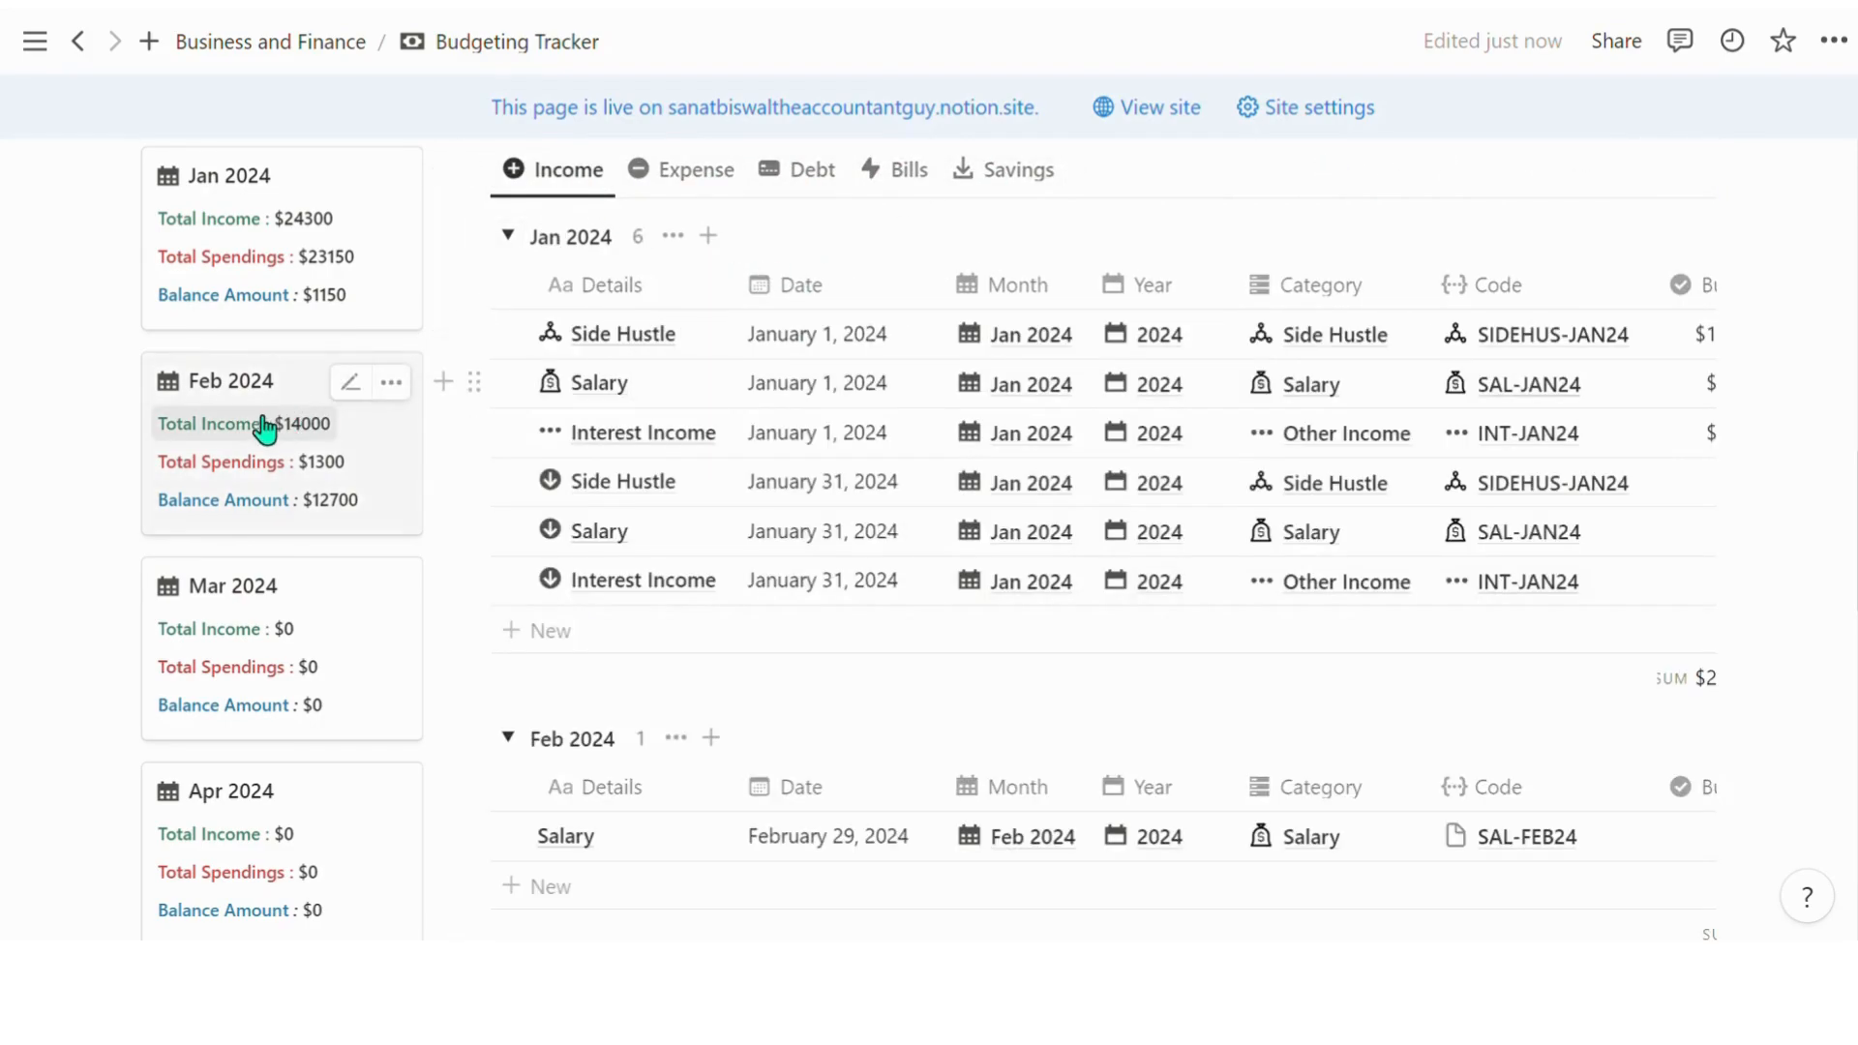
pyautogui.scroll(-10, 310, 523)
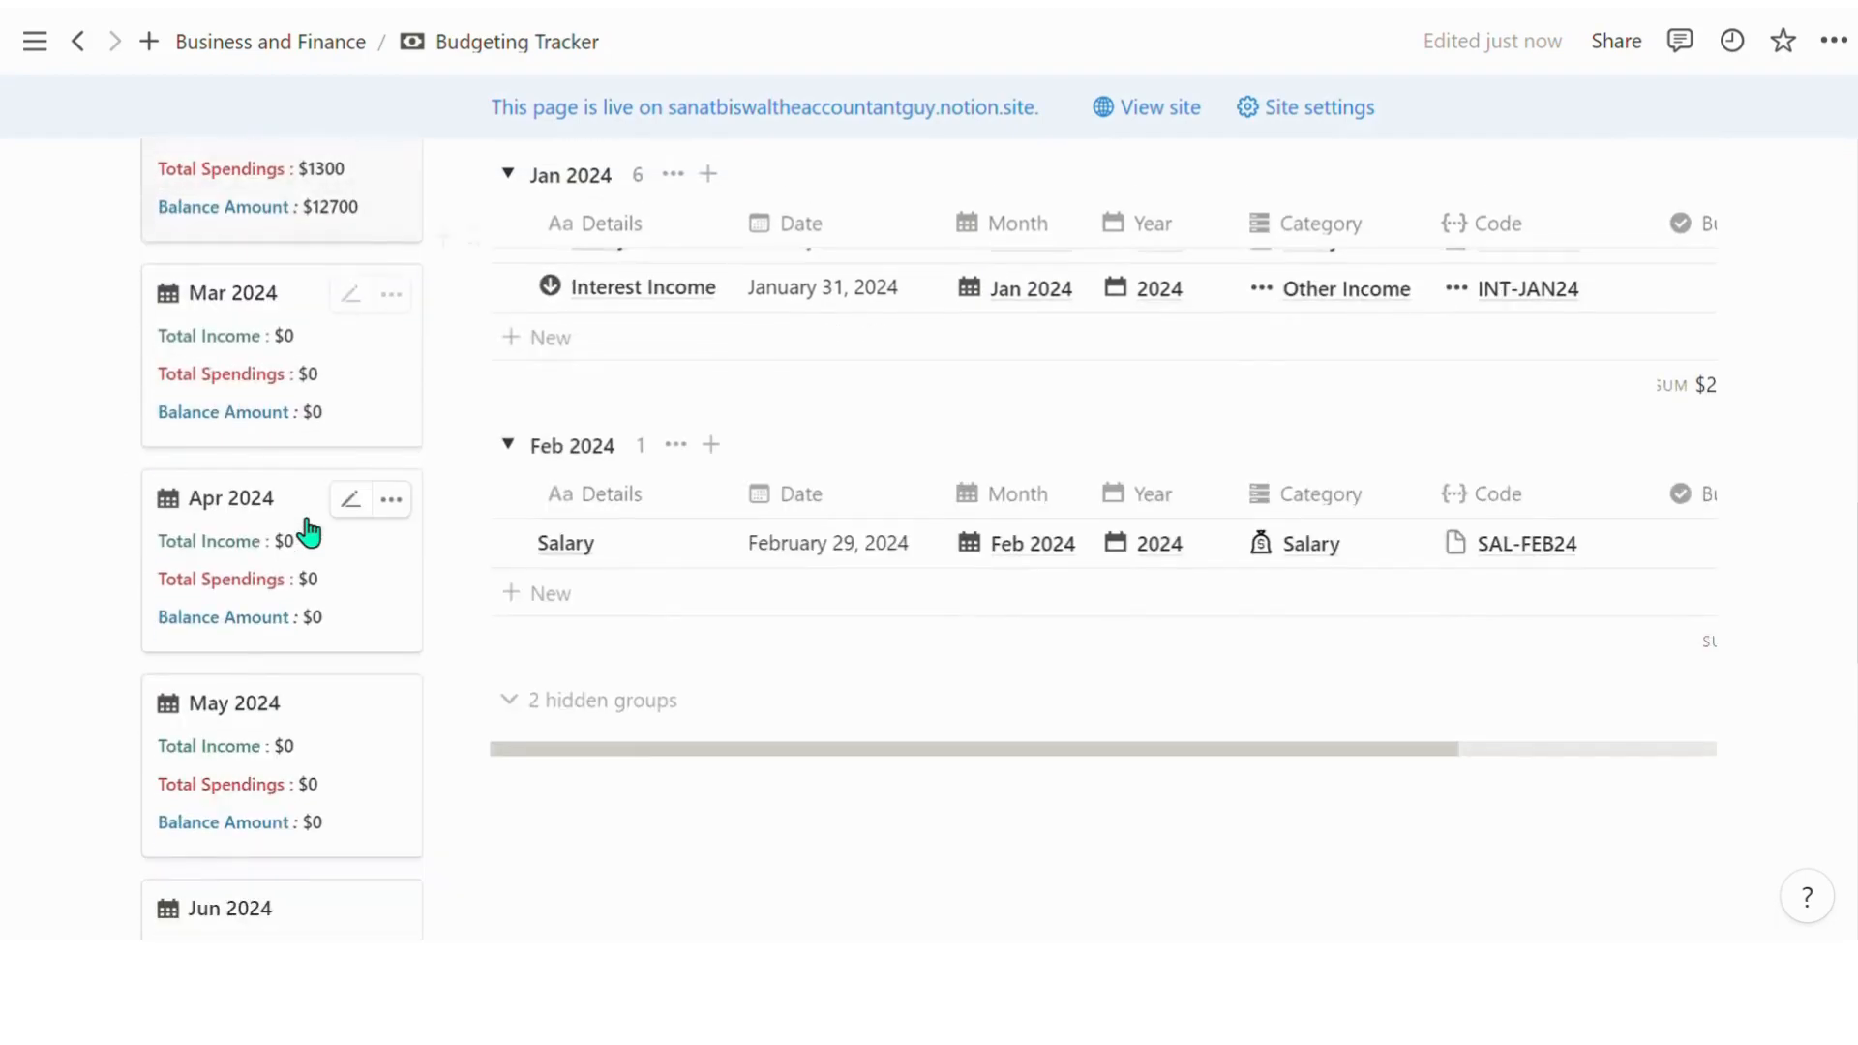
pyautogui.scroll(10, 317, 520)
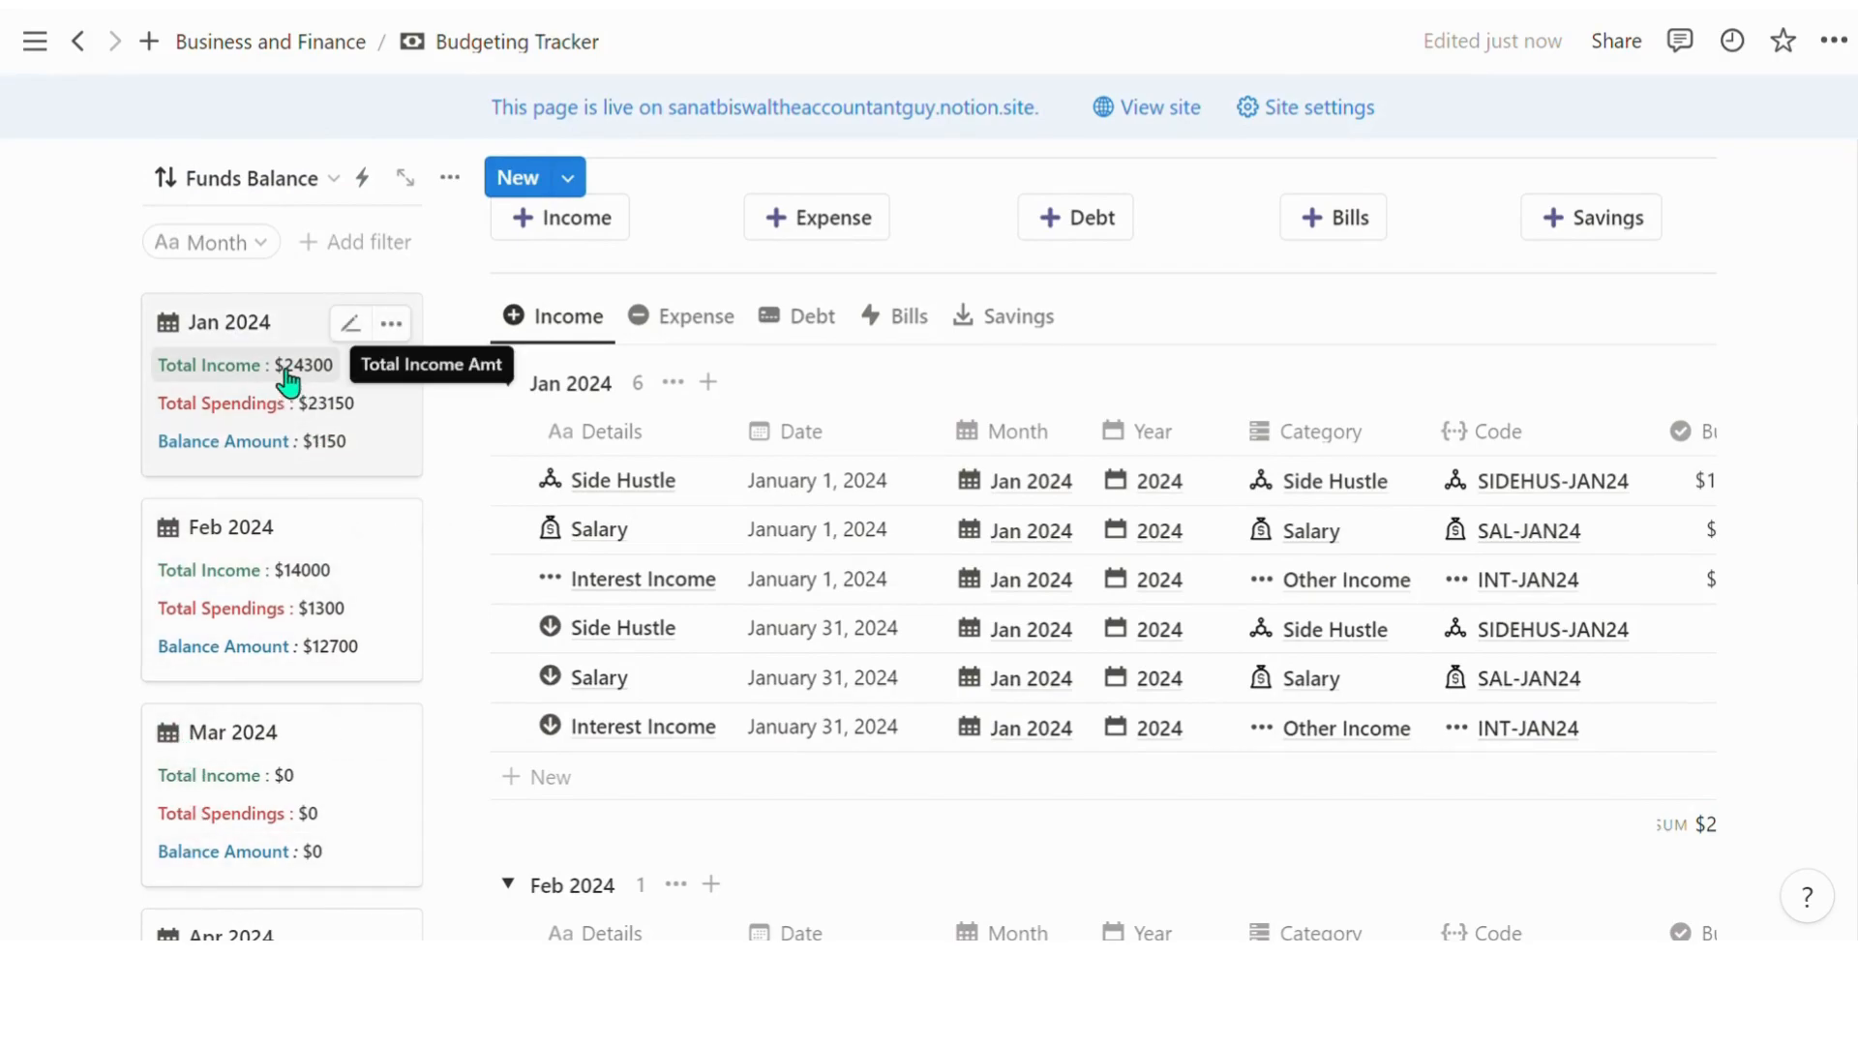
# Review the Savings Overview cards and the monthly savings cards in the Budgeting Overview
pyautogui.scroll(3, 551, 423)
pyautogui.click(302, 493)
pyautogui.click(302, 494)
pyautogui.scroll(10, 531, 489)
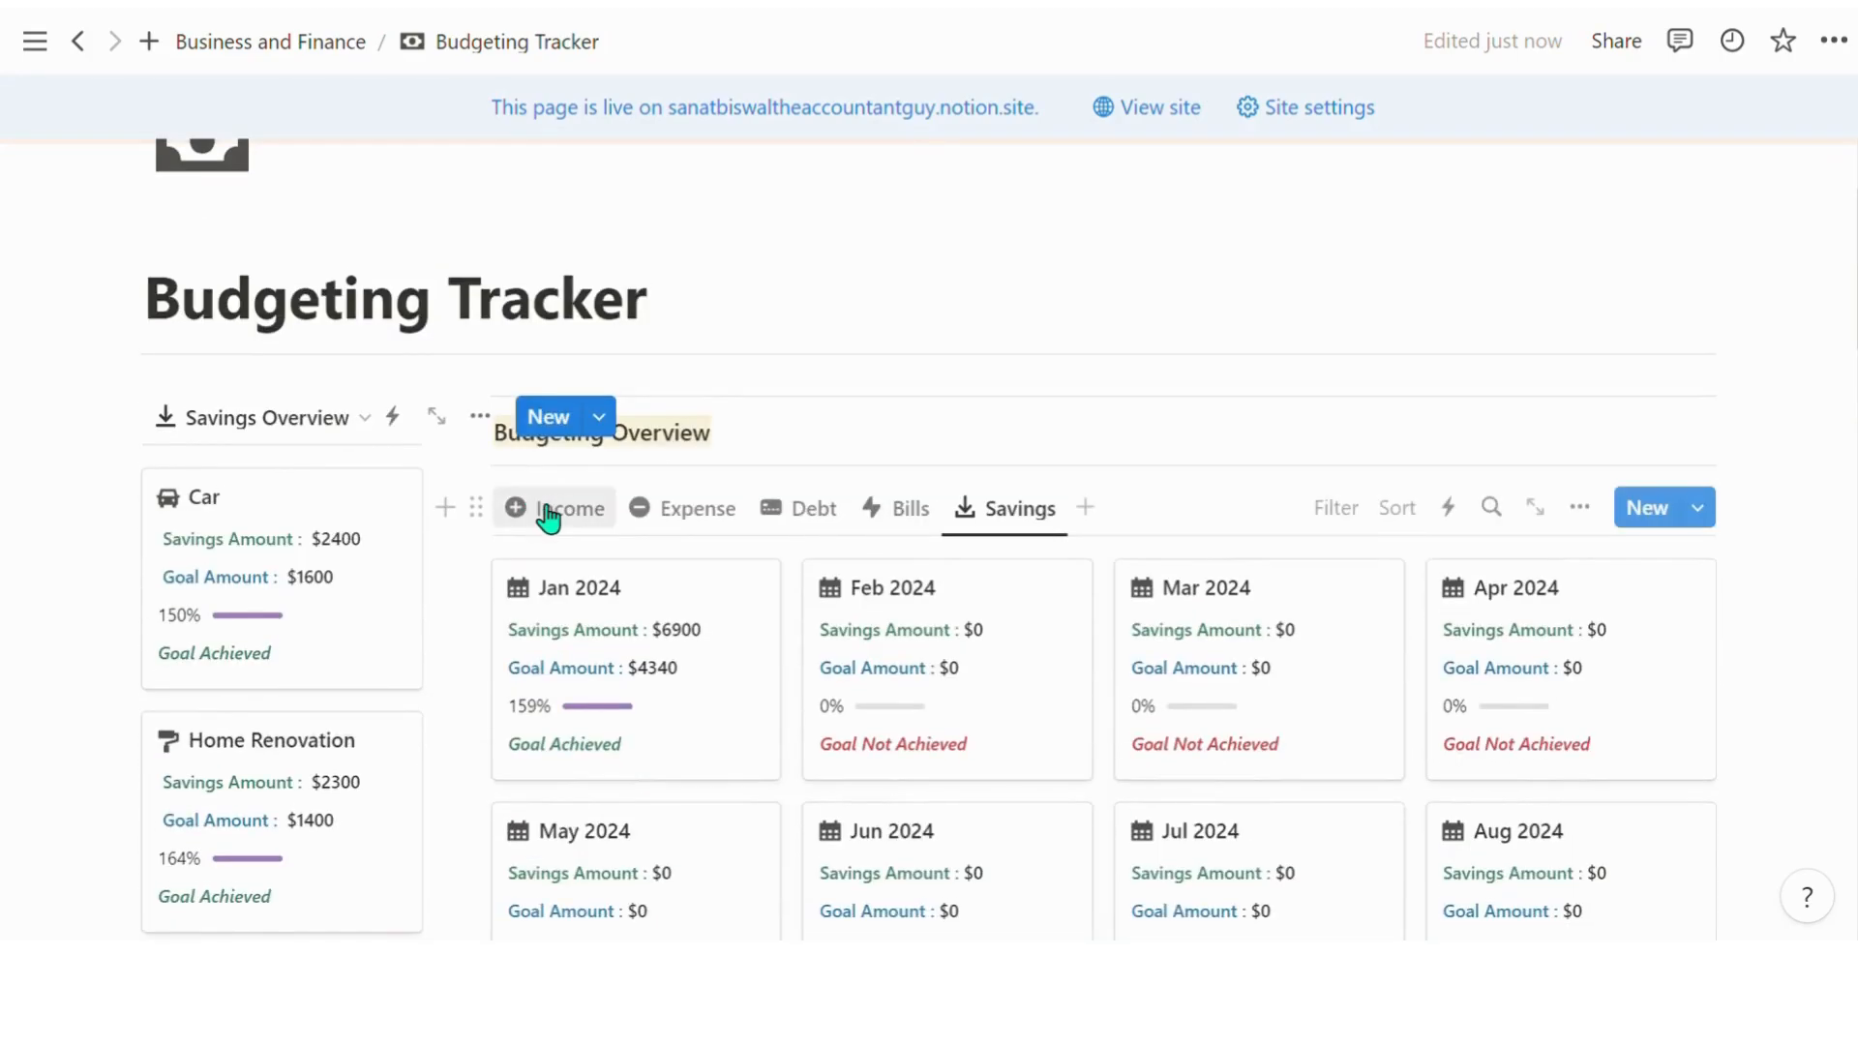
pyautogui.click(220, 425)
pyautogui.click(221, 426)
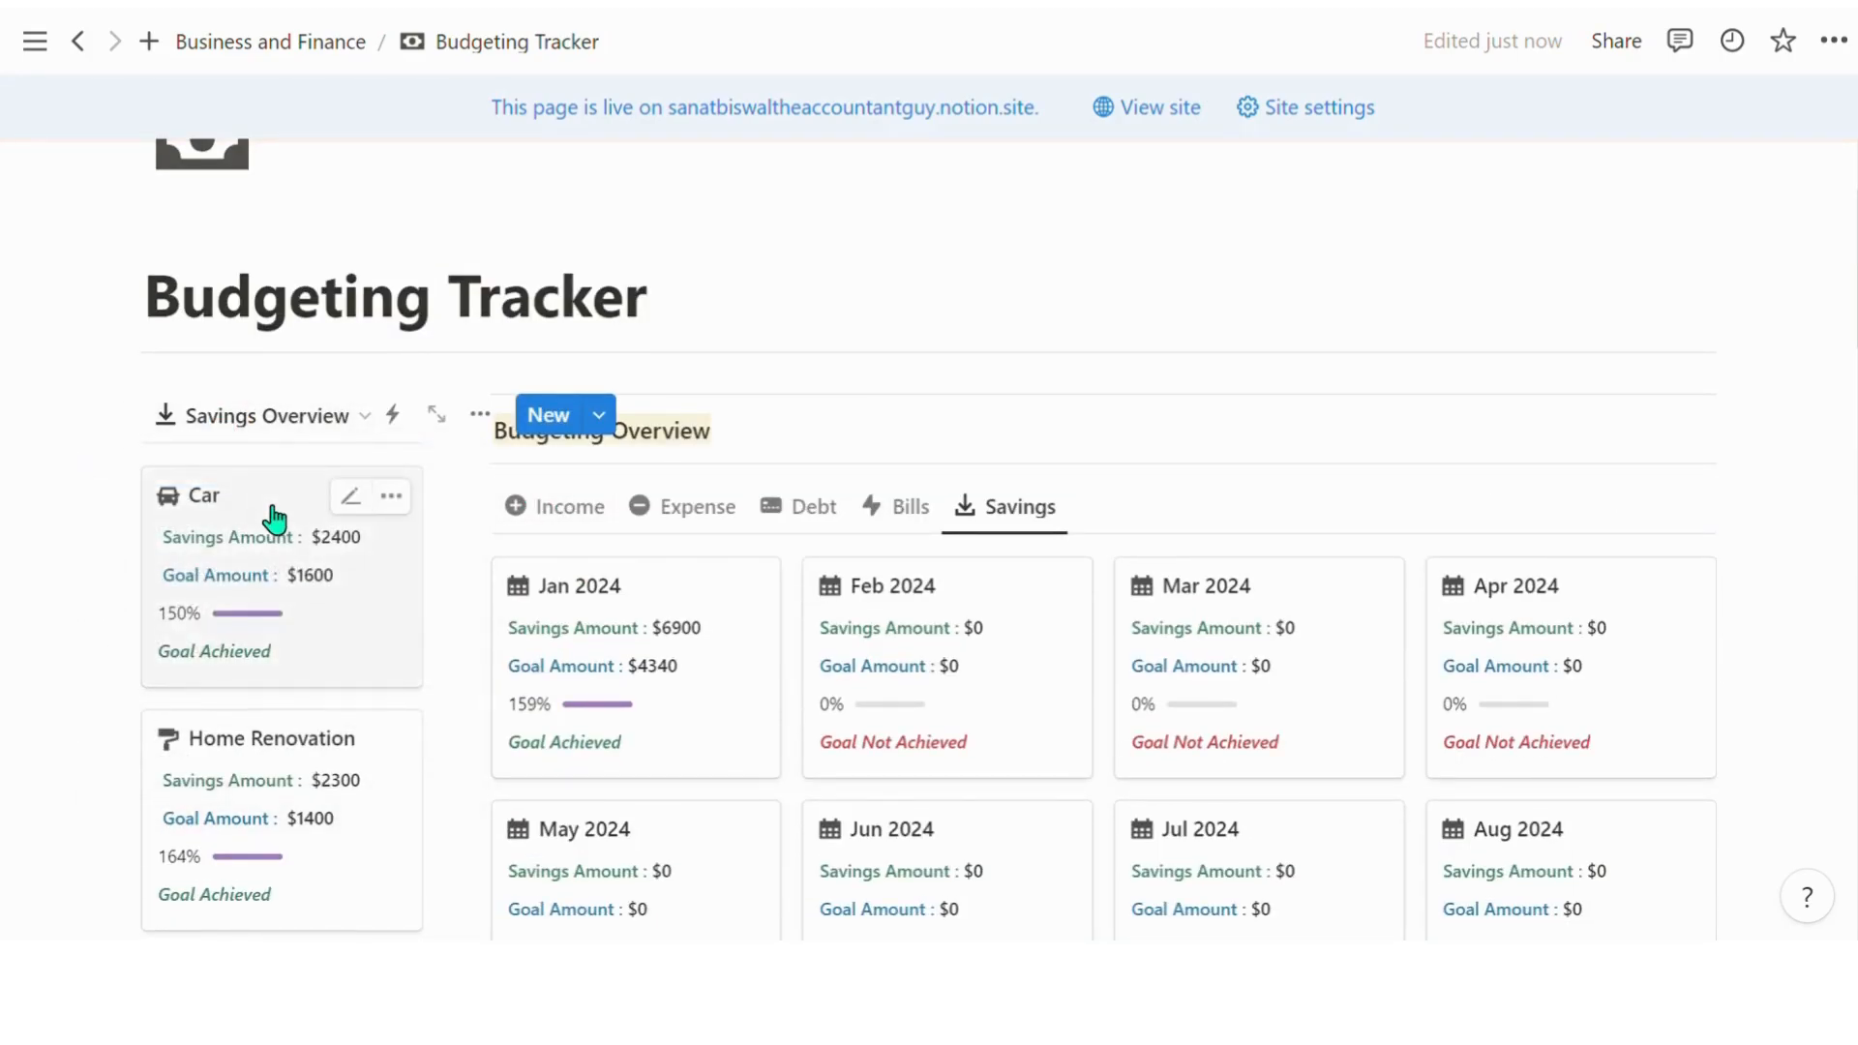
pyautogui.scroll(-5, 288, 528)
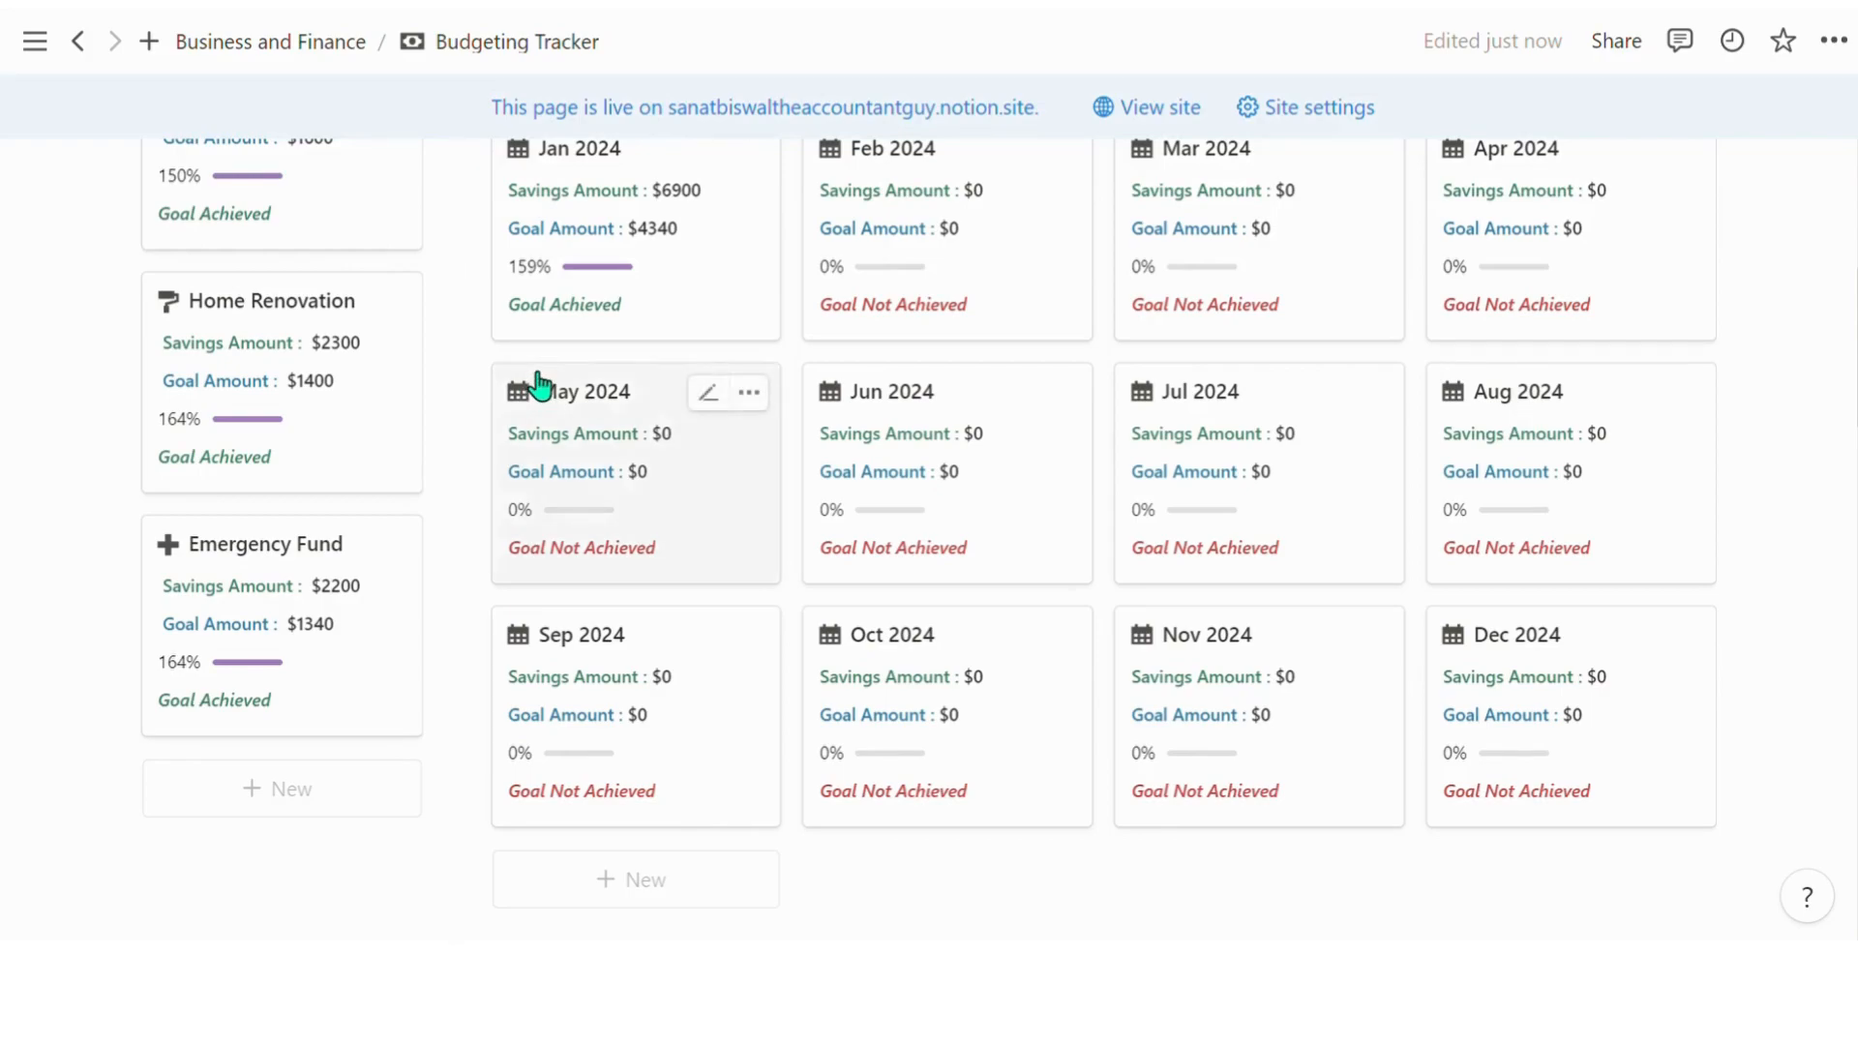
pyautogui.scroll(5, 539, 385)
pyautogui.scroll(2, 586, 468)
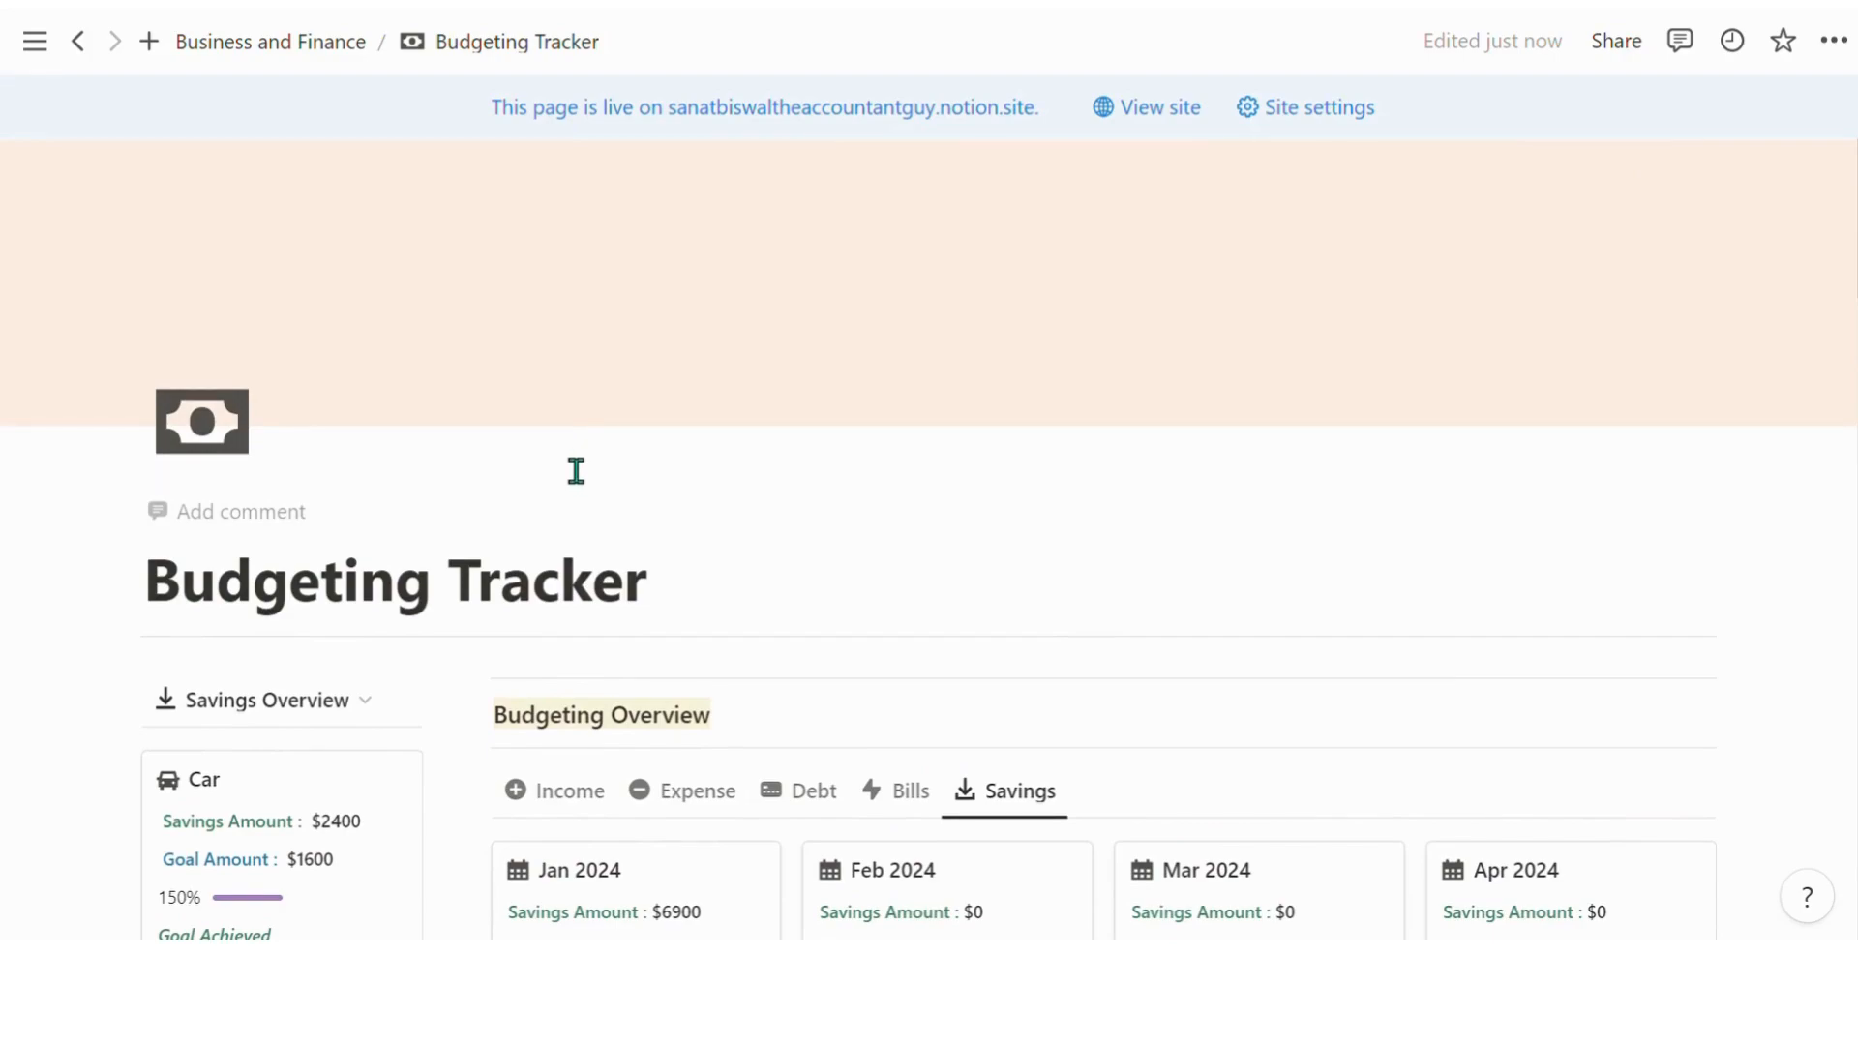
pyautogui.scroll(-2, 566, 472)
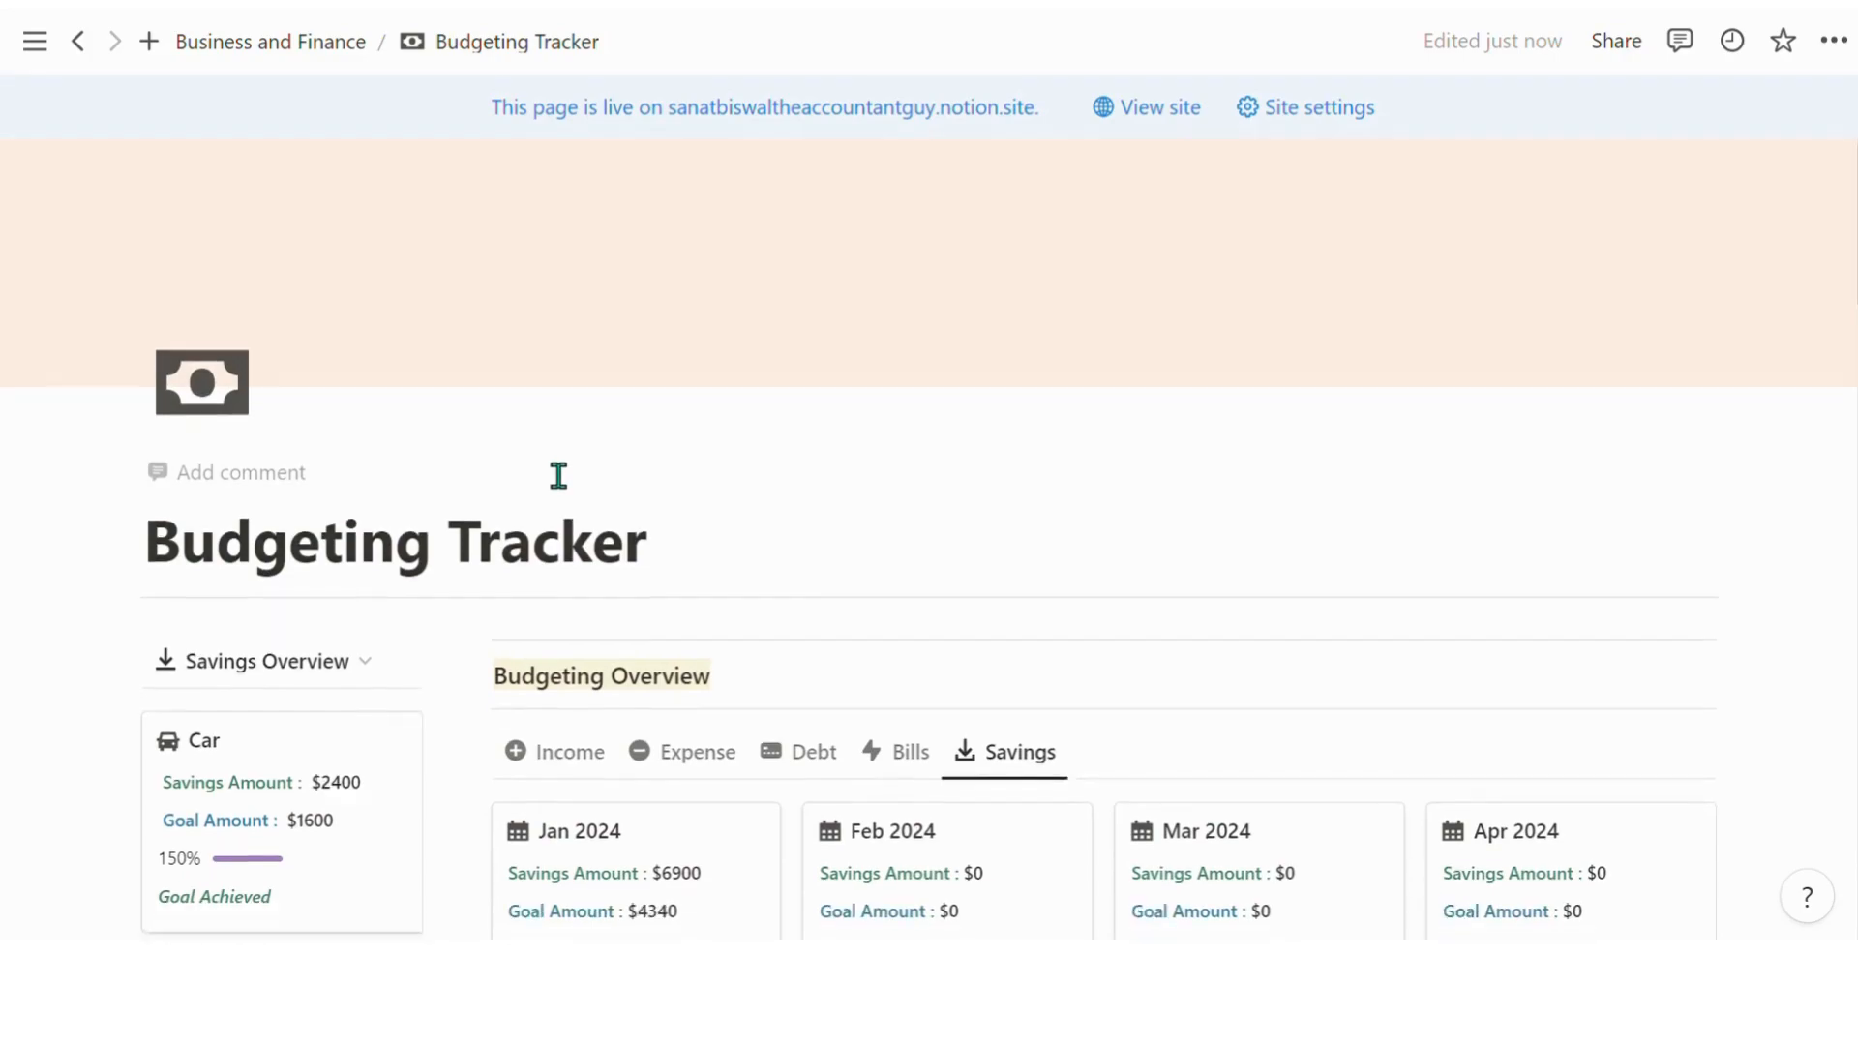